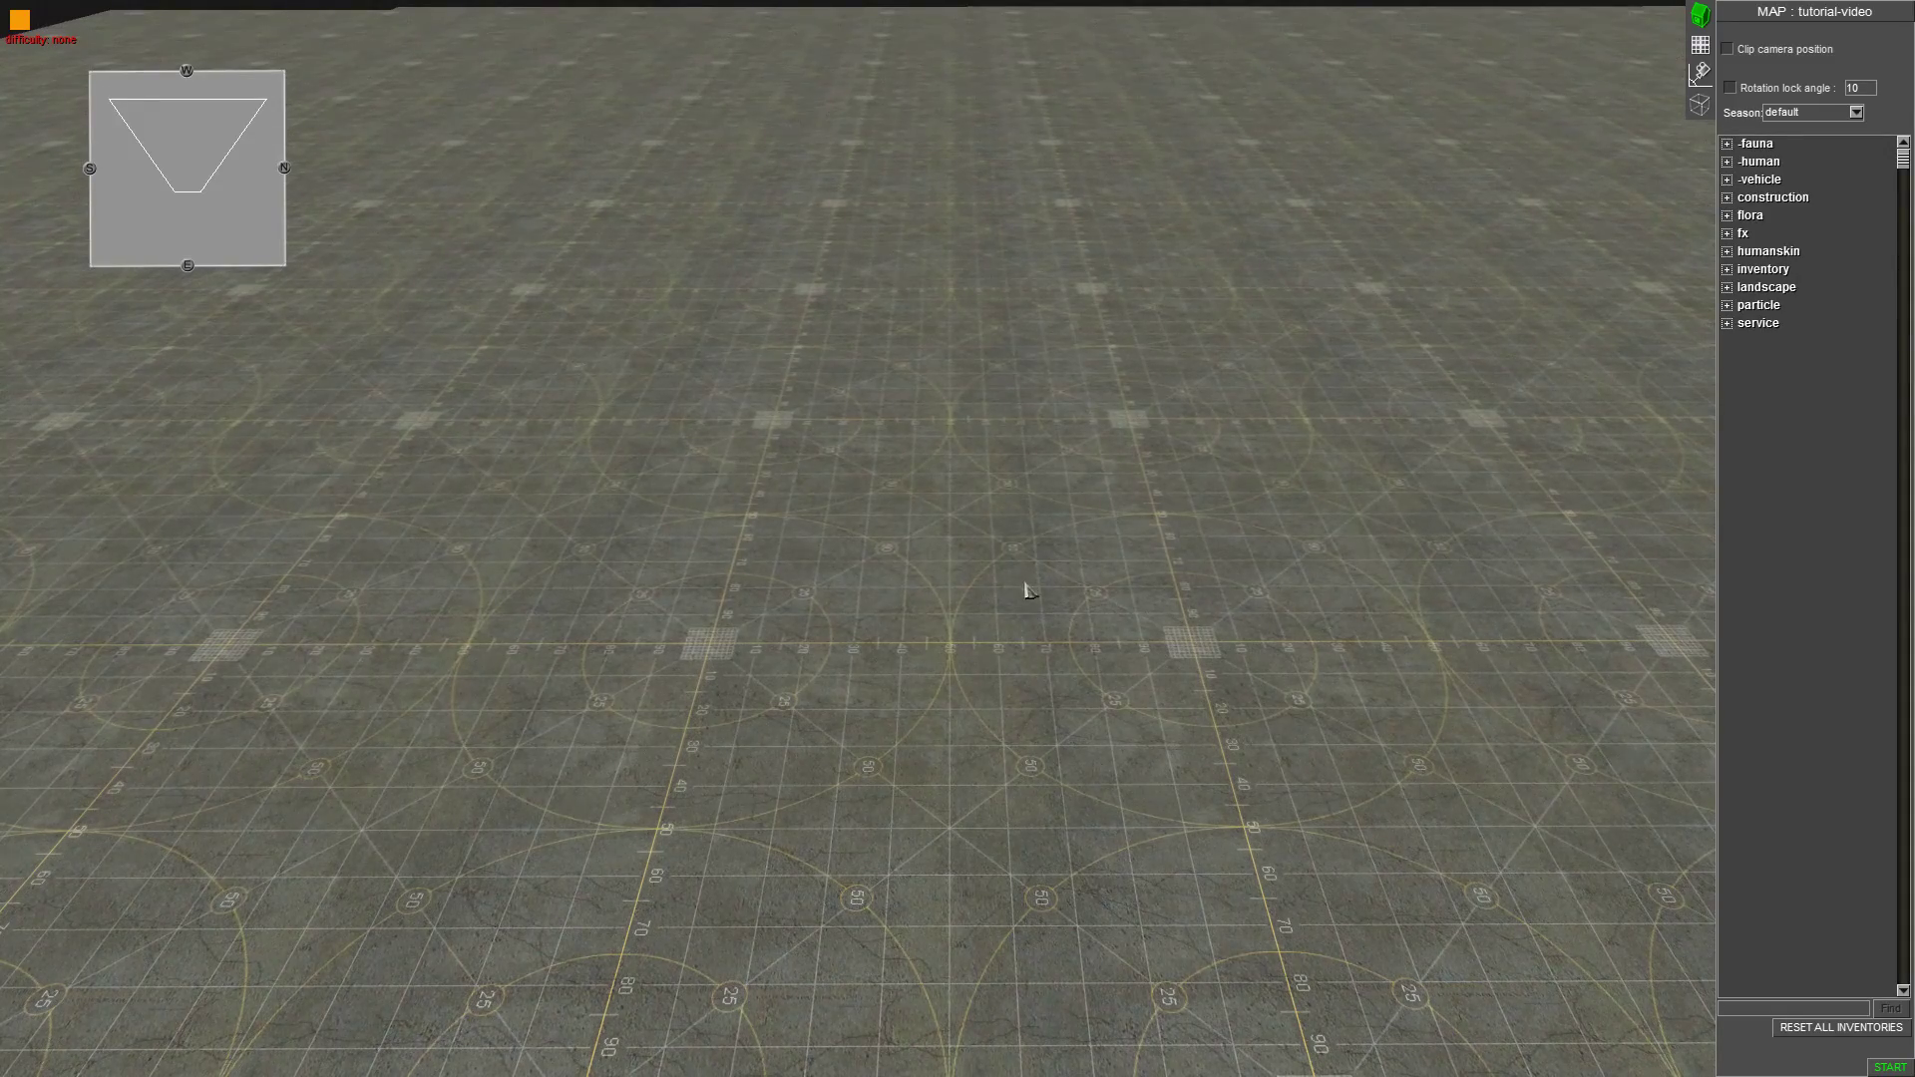
# Look over the empty tutorial-video terrain grid from different distances and angles.
pyautogui.scroll(5, 1047, 522)
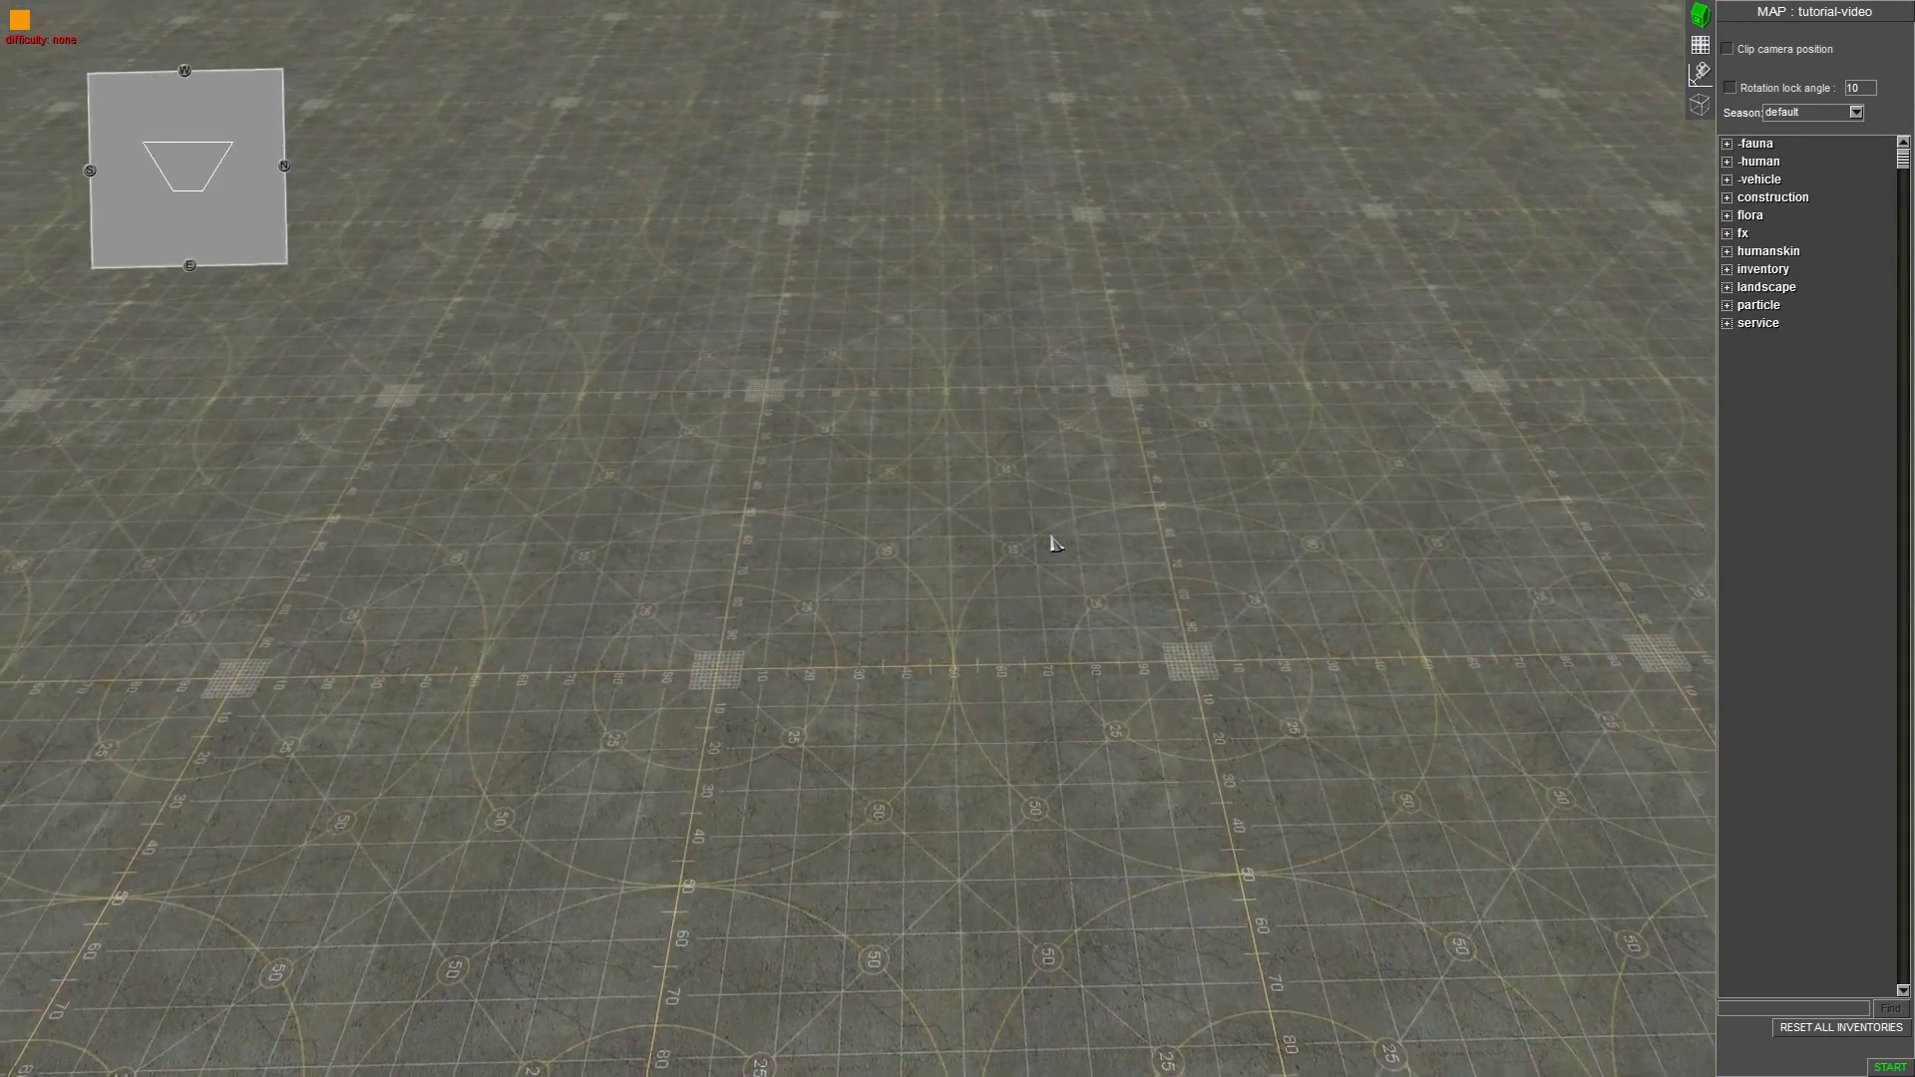
pyautogui.scroll(4, 1049, 542)
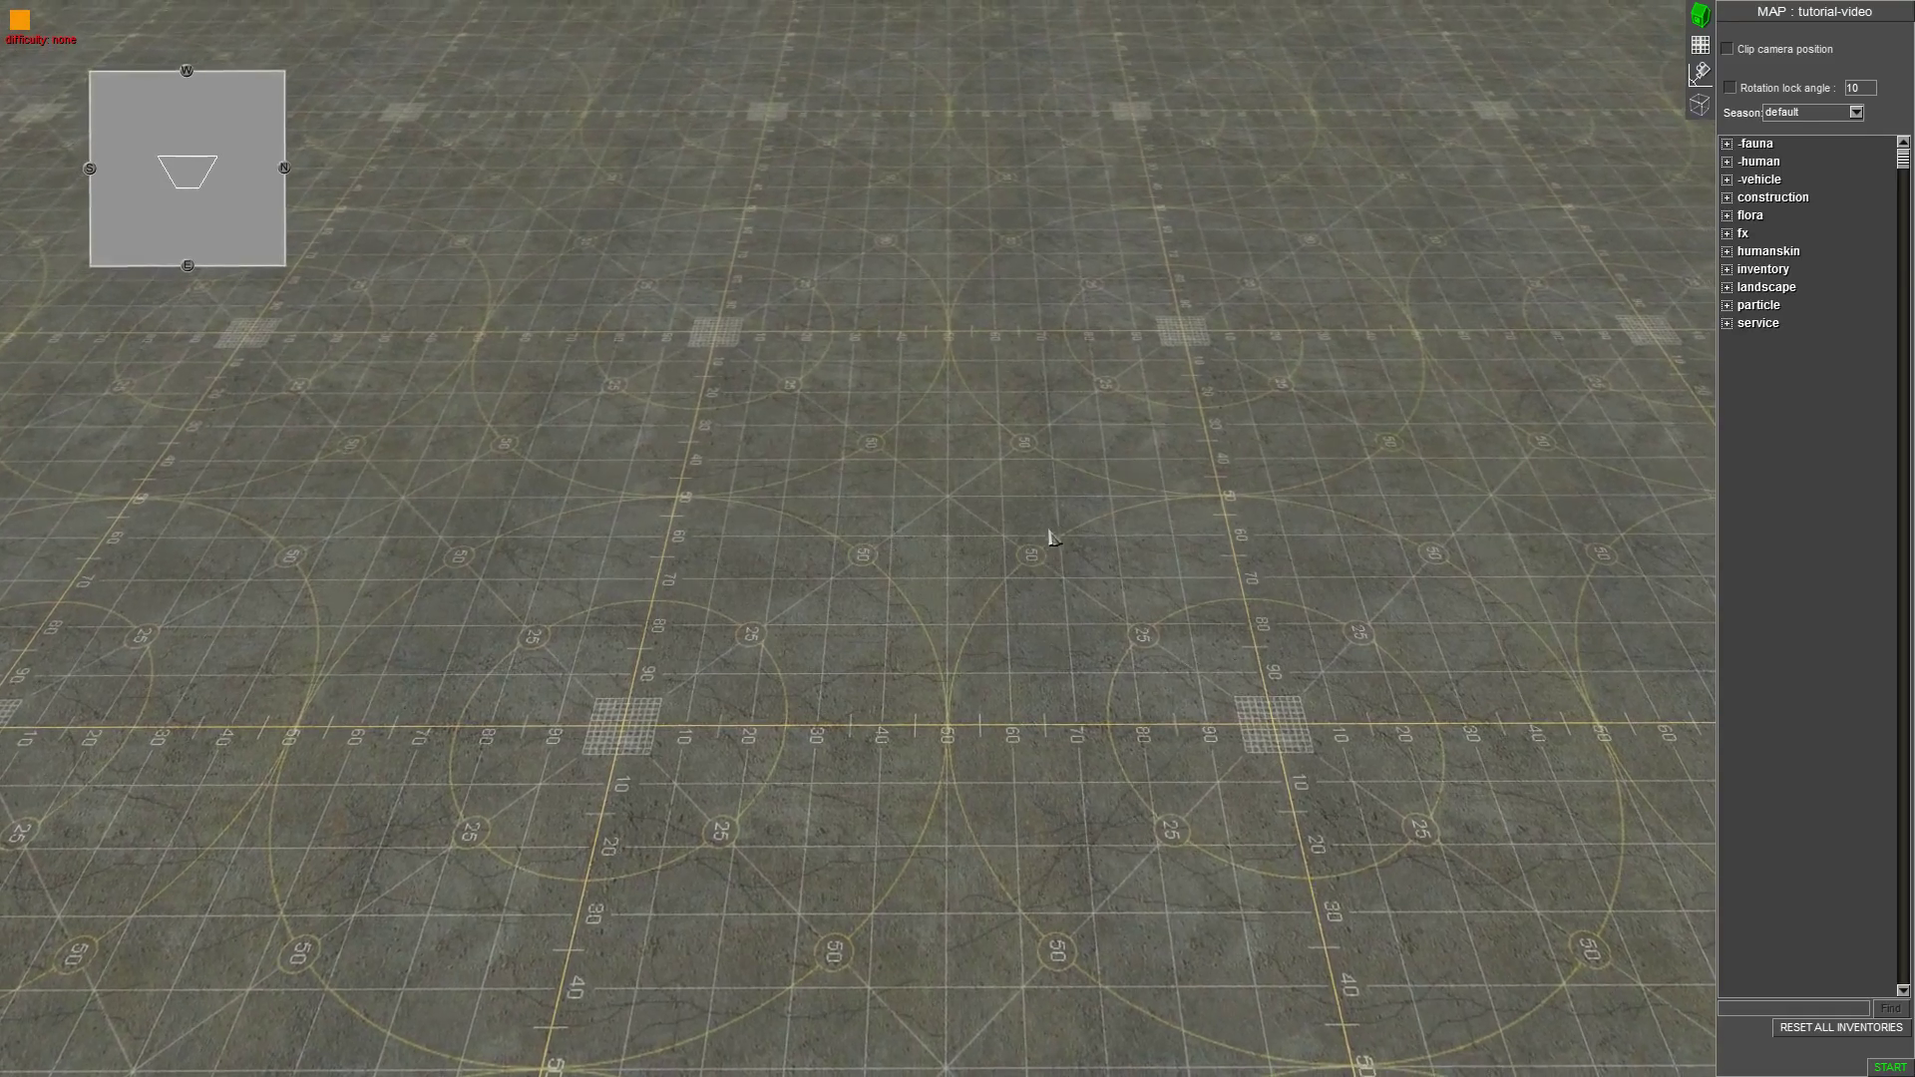
pyautogui.scroll(-2, 1044, 513)
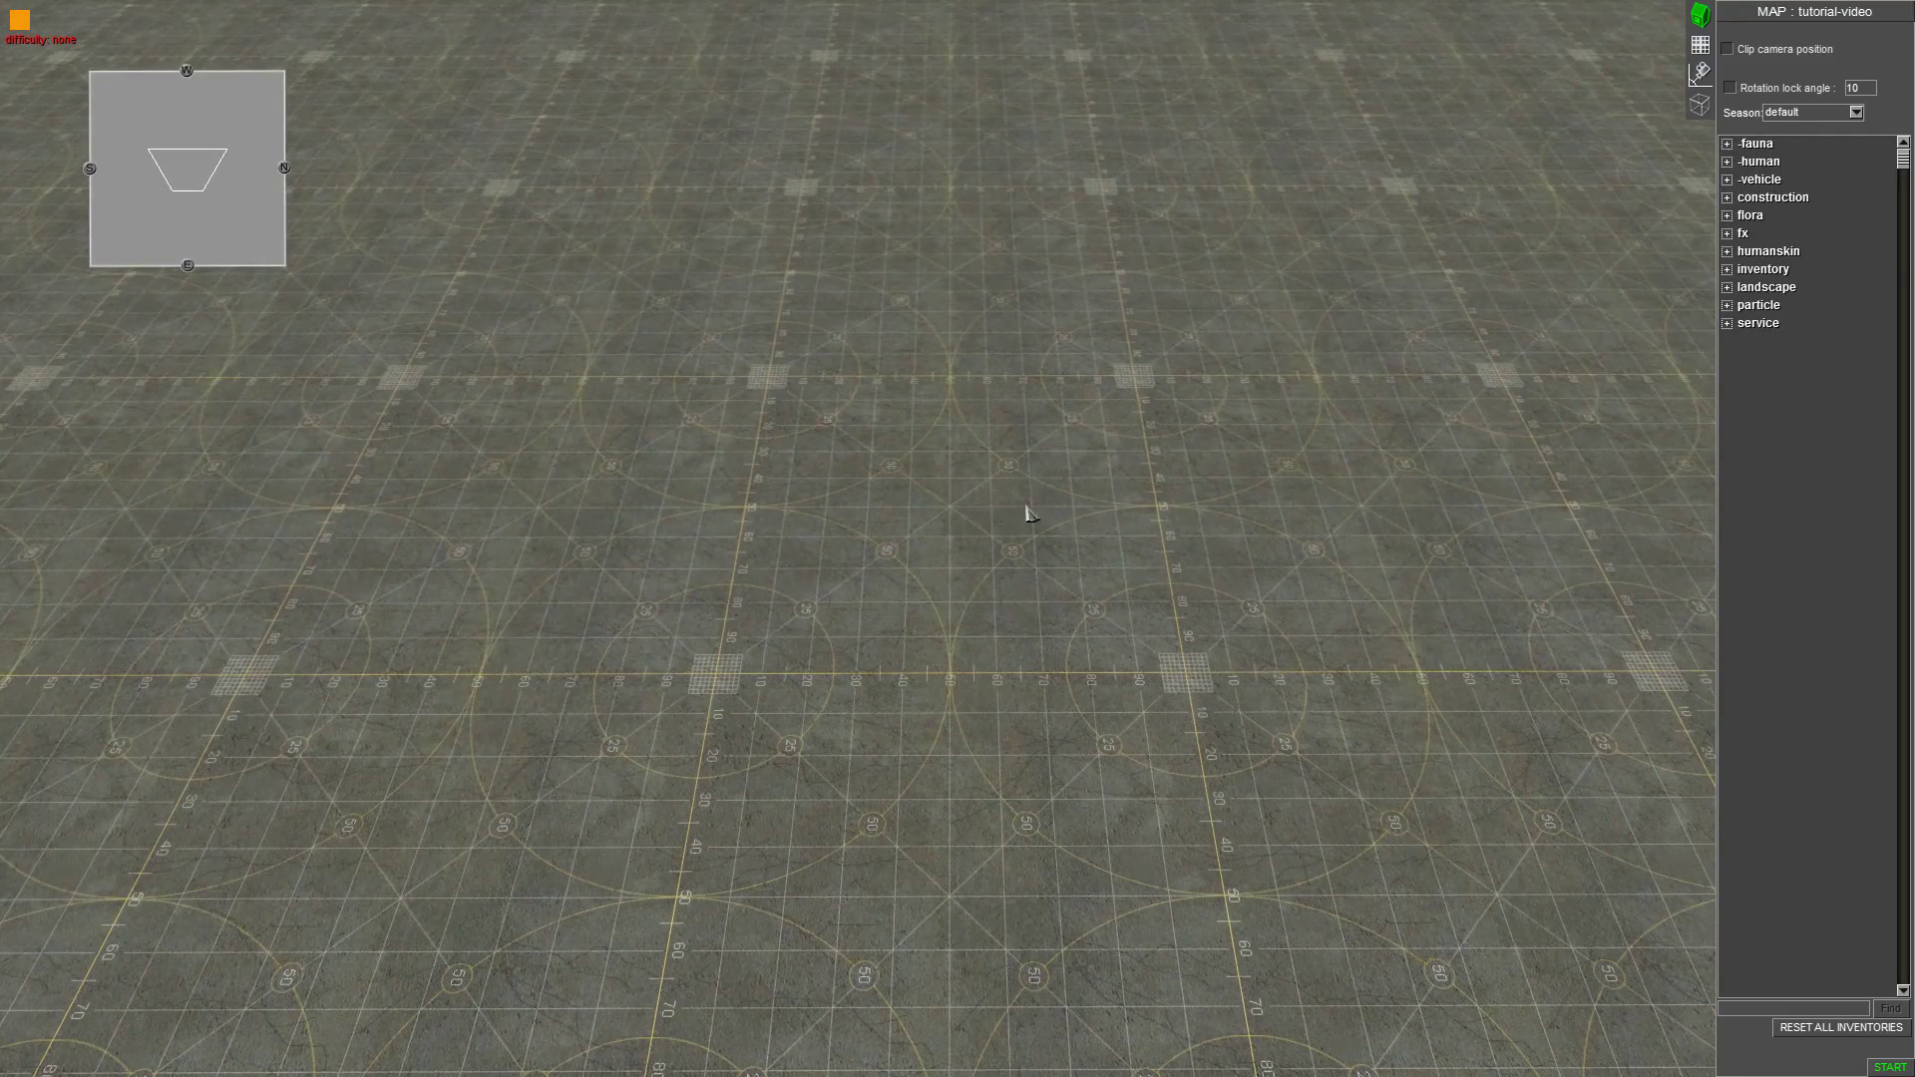
pyautogui.scroll(-1, 1019, 493)
pyautogui.moveTo(1027, 395); pyautogui.dragTo(1016, 422, button='middle')
pyautogui.moveTo(985, 512); pyautogui.dragTo(985, 484, button='middle')
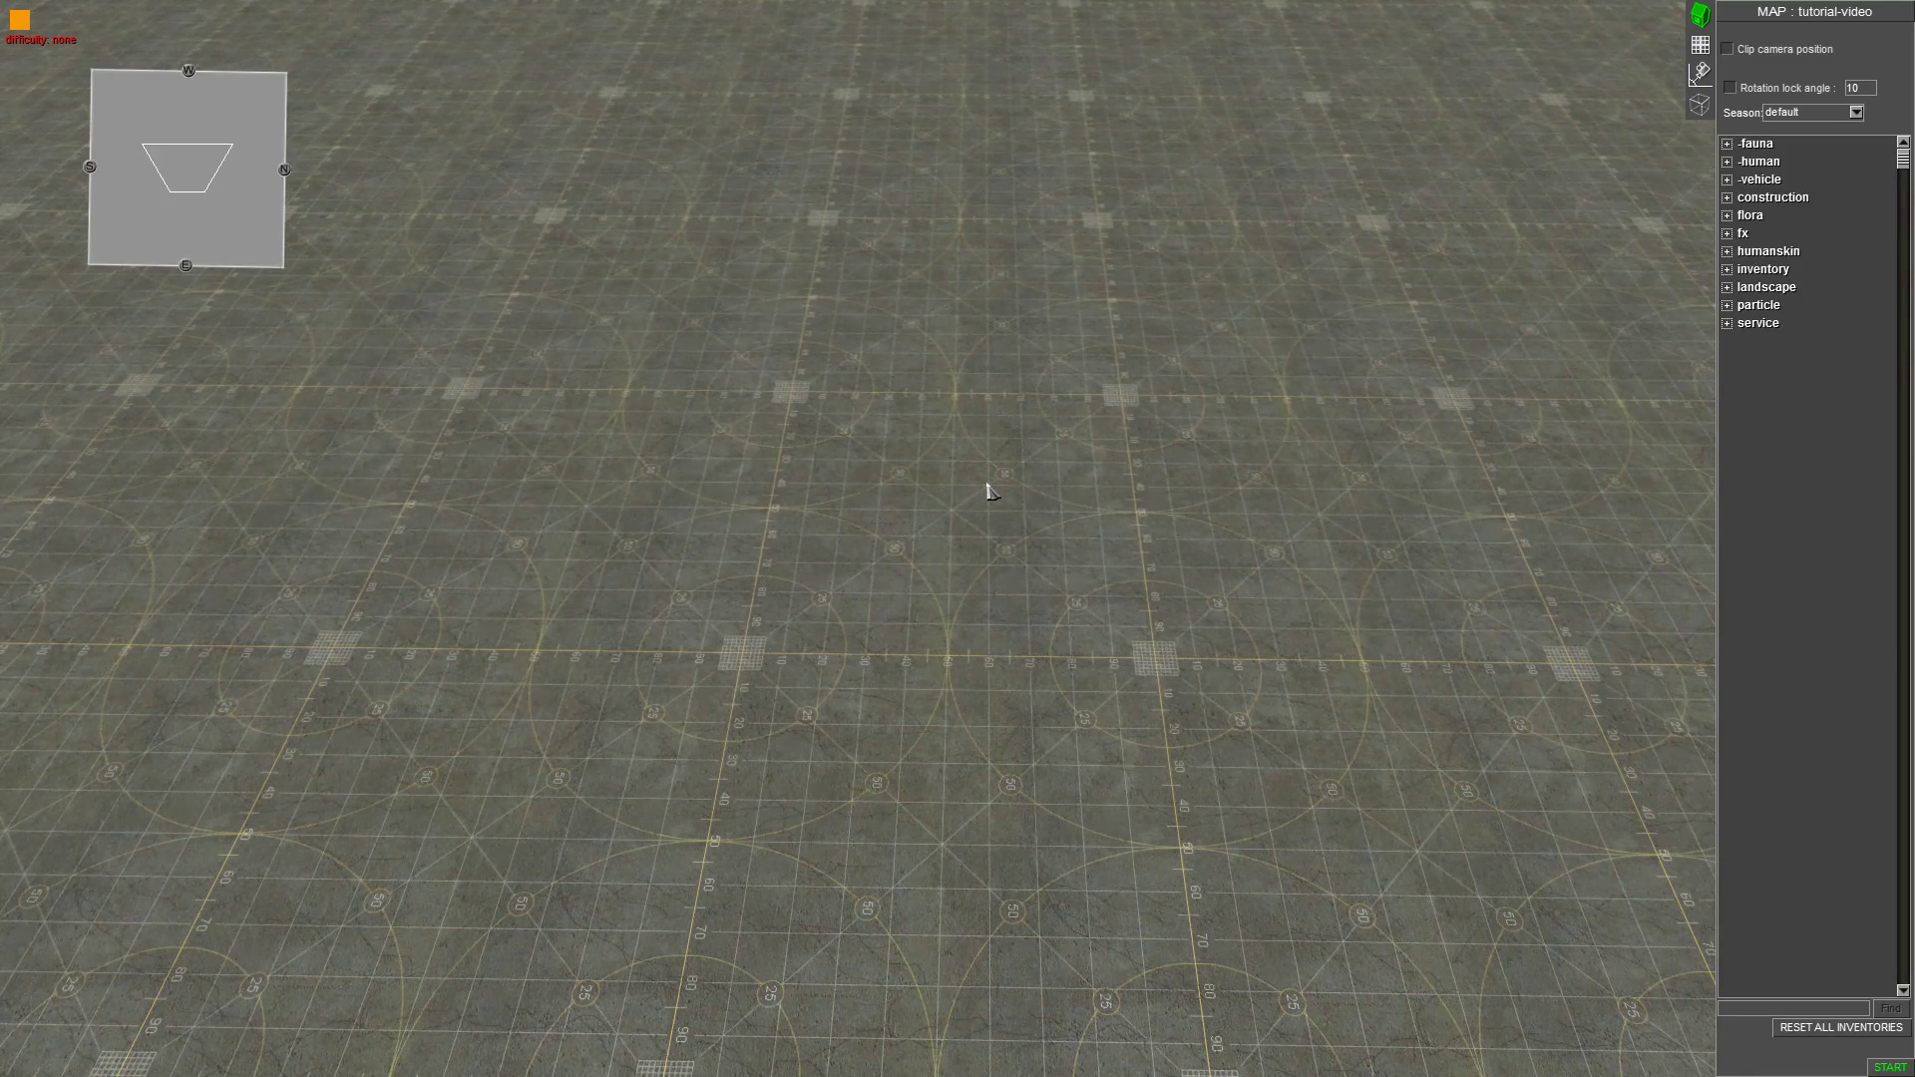
pyautogui.moveTo(1138, 484); pyautogui.dragTo(1049, 438, button='right')
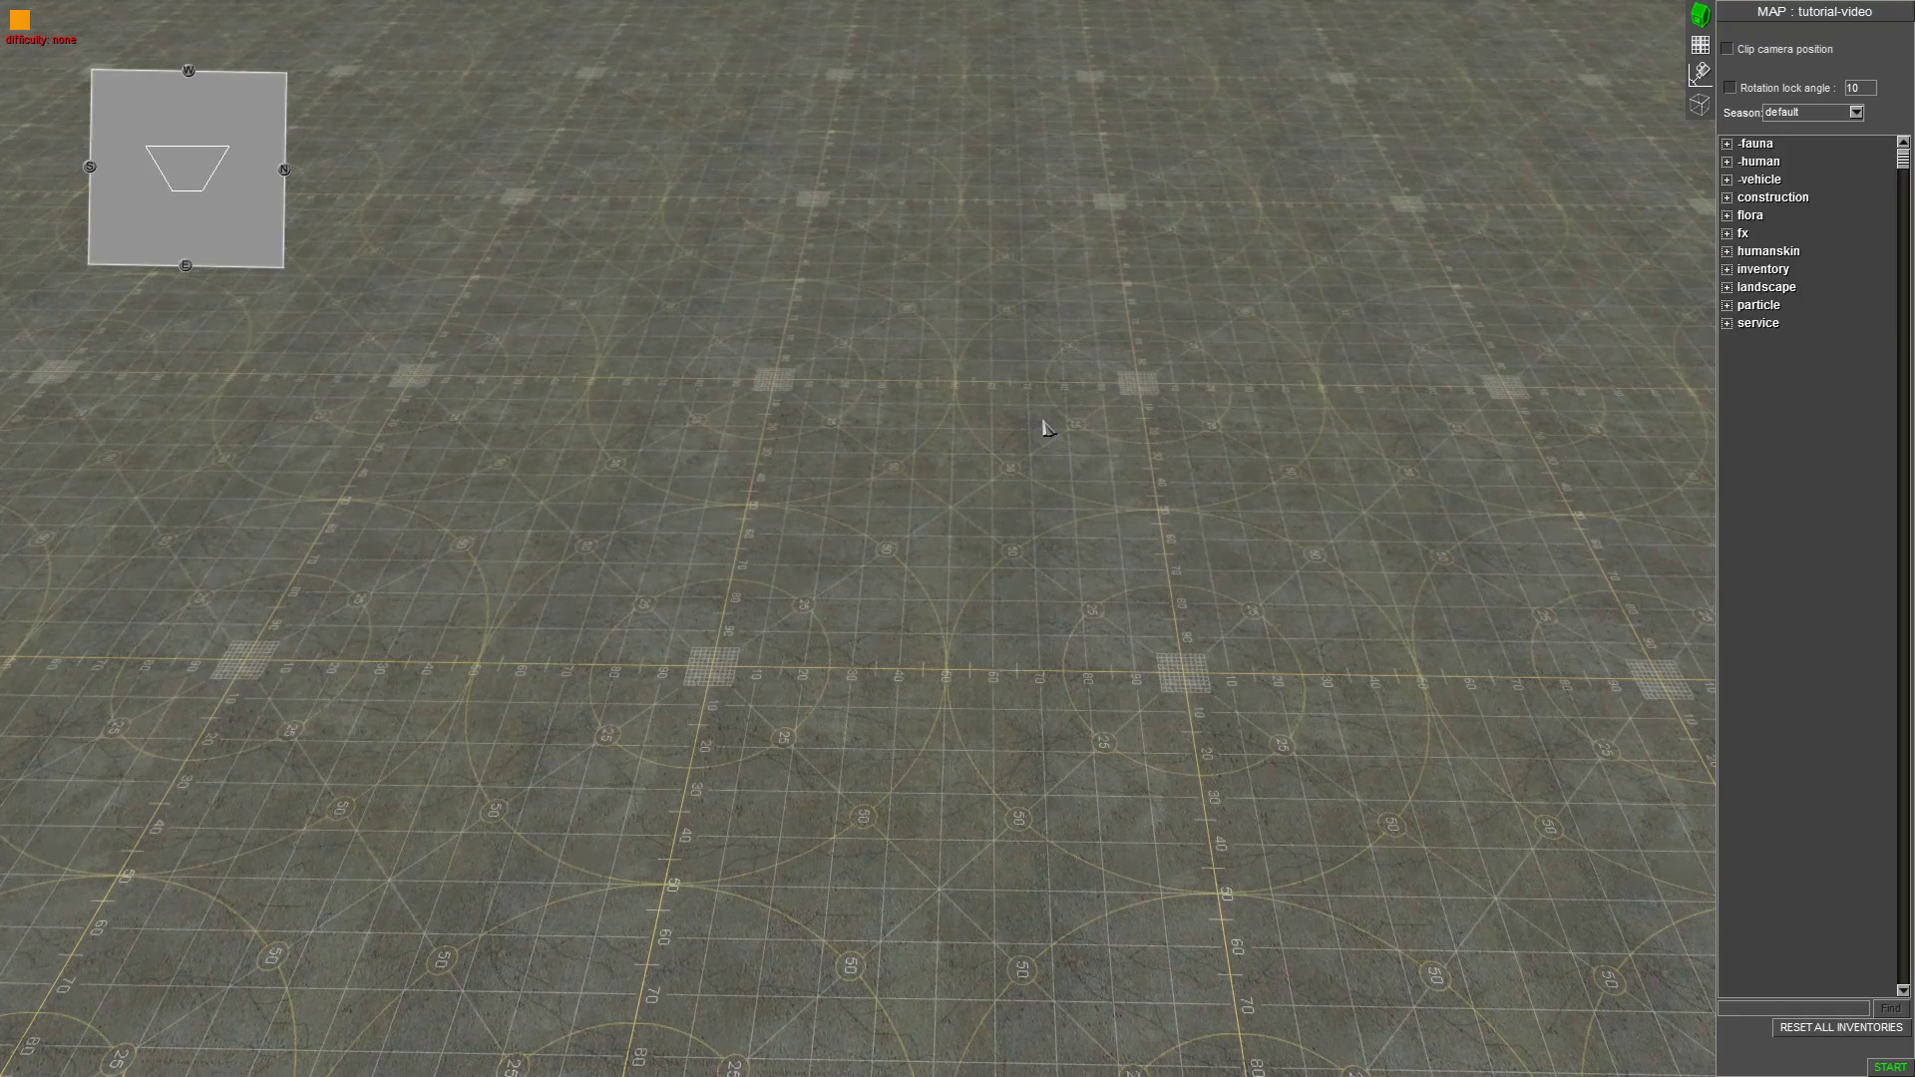
pyautogui.moveTo(1079, 365); pyautogui.dragTo(1094, 325, button='right')
pyautogui.moveTo(1038, 414); pyautogui.dragTo(1037, 388, button='right')
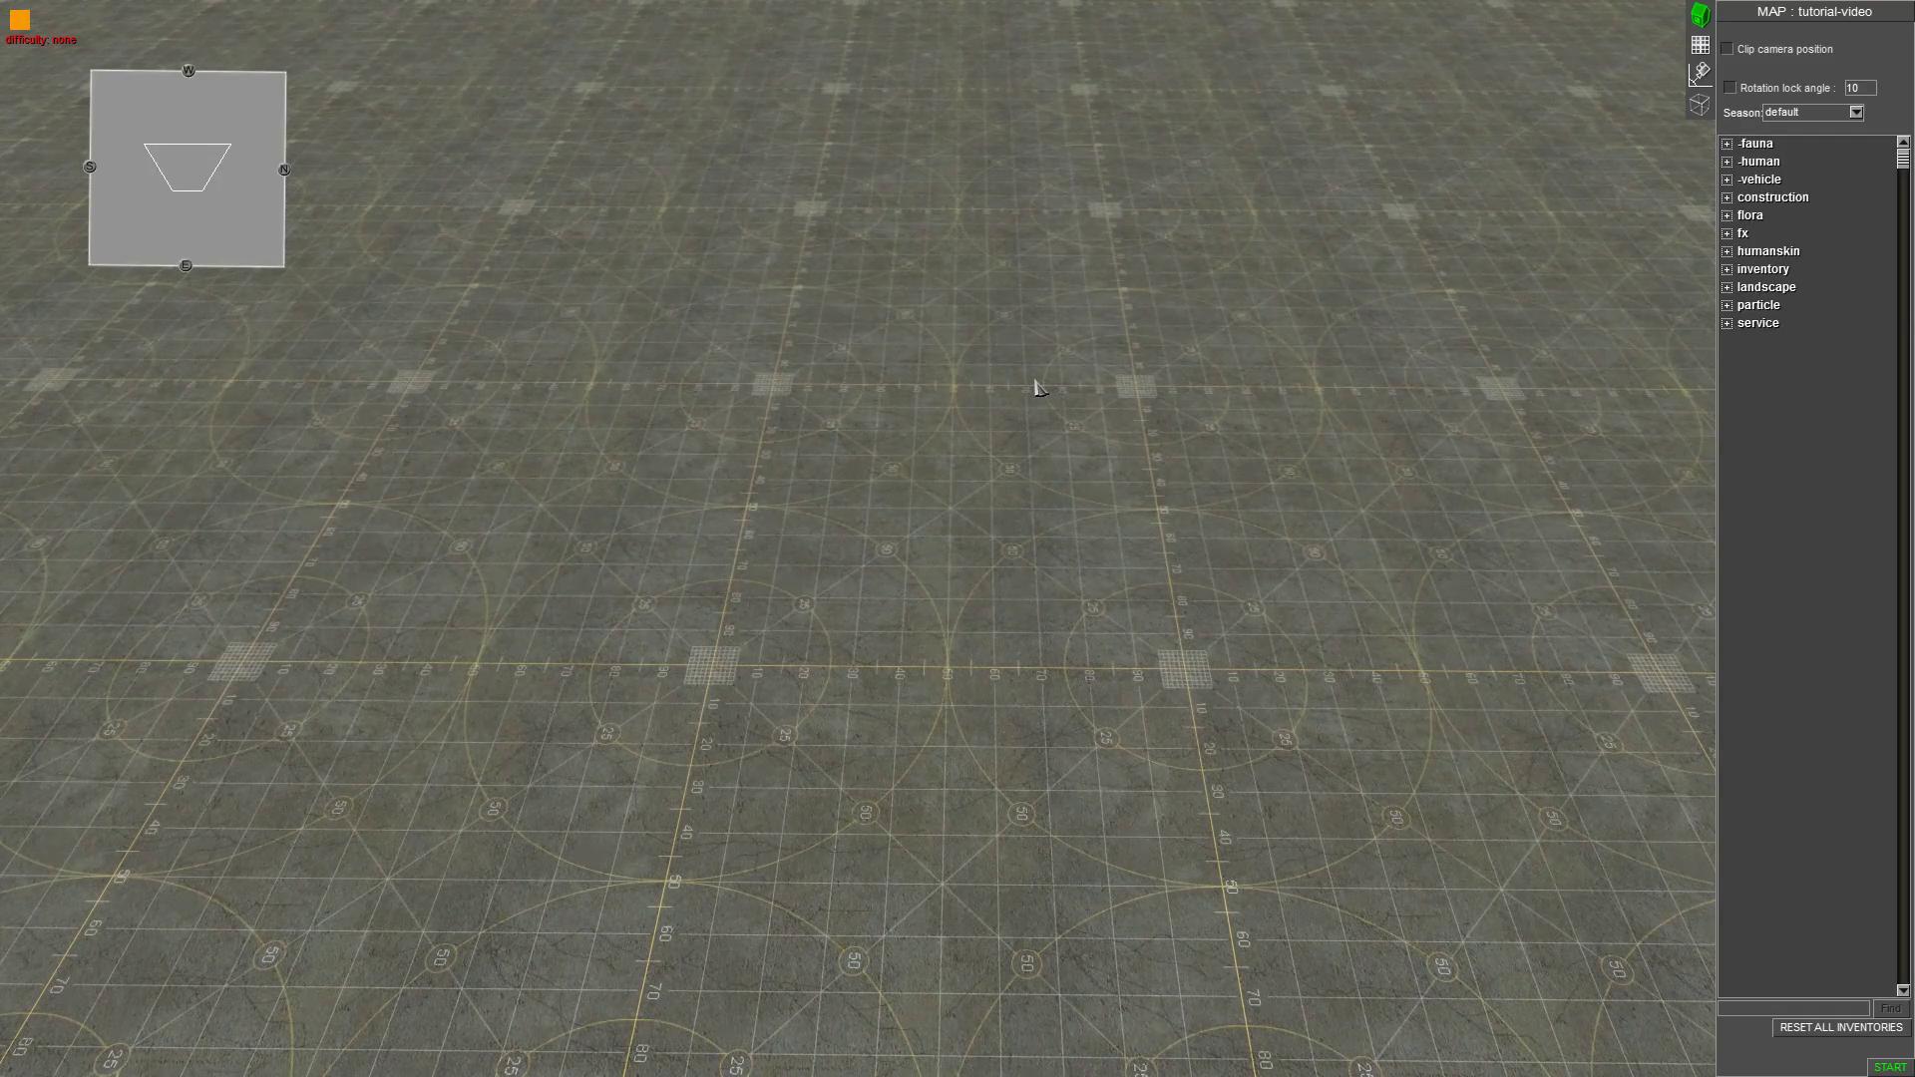
pyautogui.moveTo(1083, 379); pyautogui.dragTo(1048, 403, button='right')
pyautogui.scroll(-2, 1034, 365)
pyautogui.scroll(-1, 1038, 312)
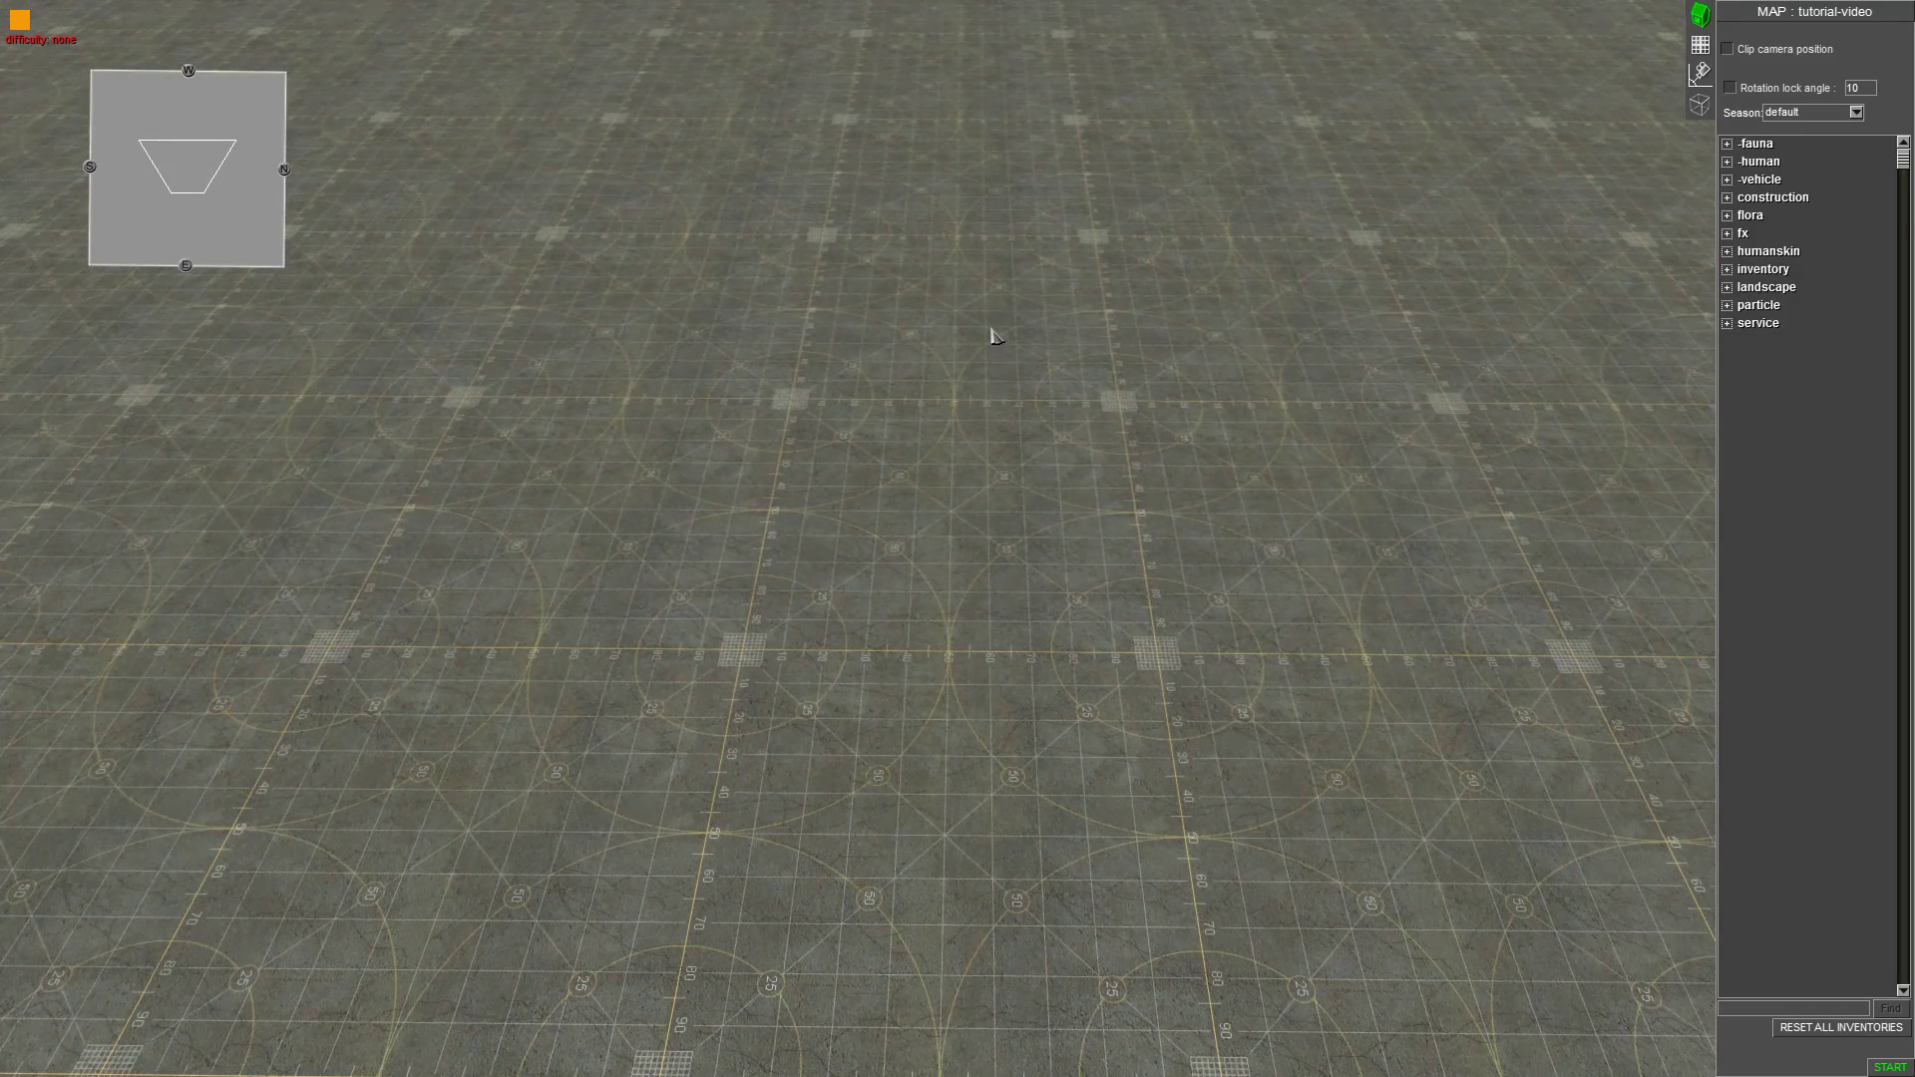
# Open the land editing tools and examine the terrain's polygon wireframe from several distances.
pyautogui.click(1699, 44)
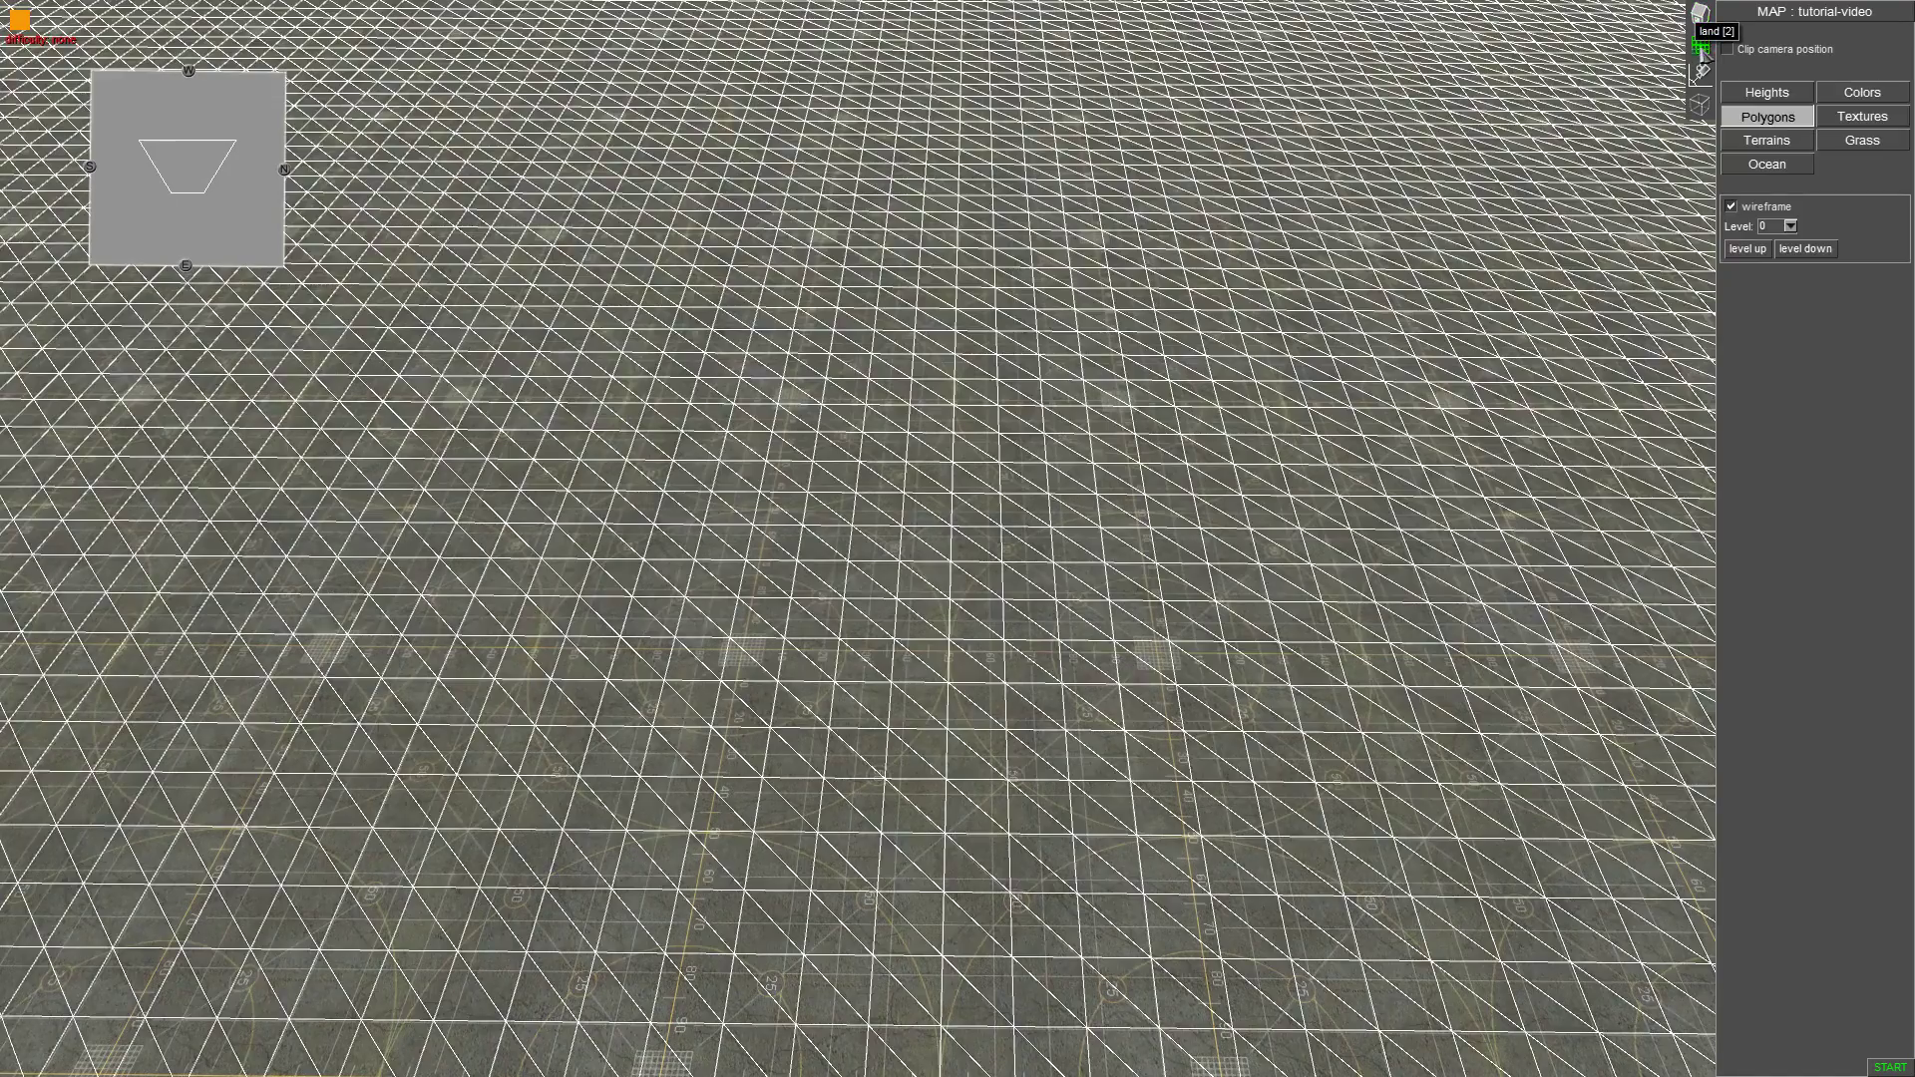
pyautogui.click(1769, 90)
pyautogui.click(1801, 124)
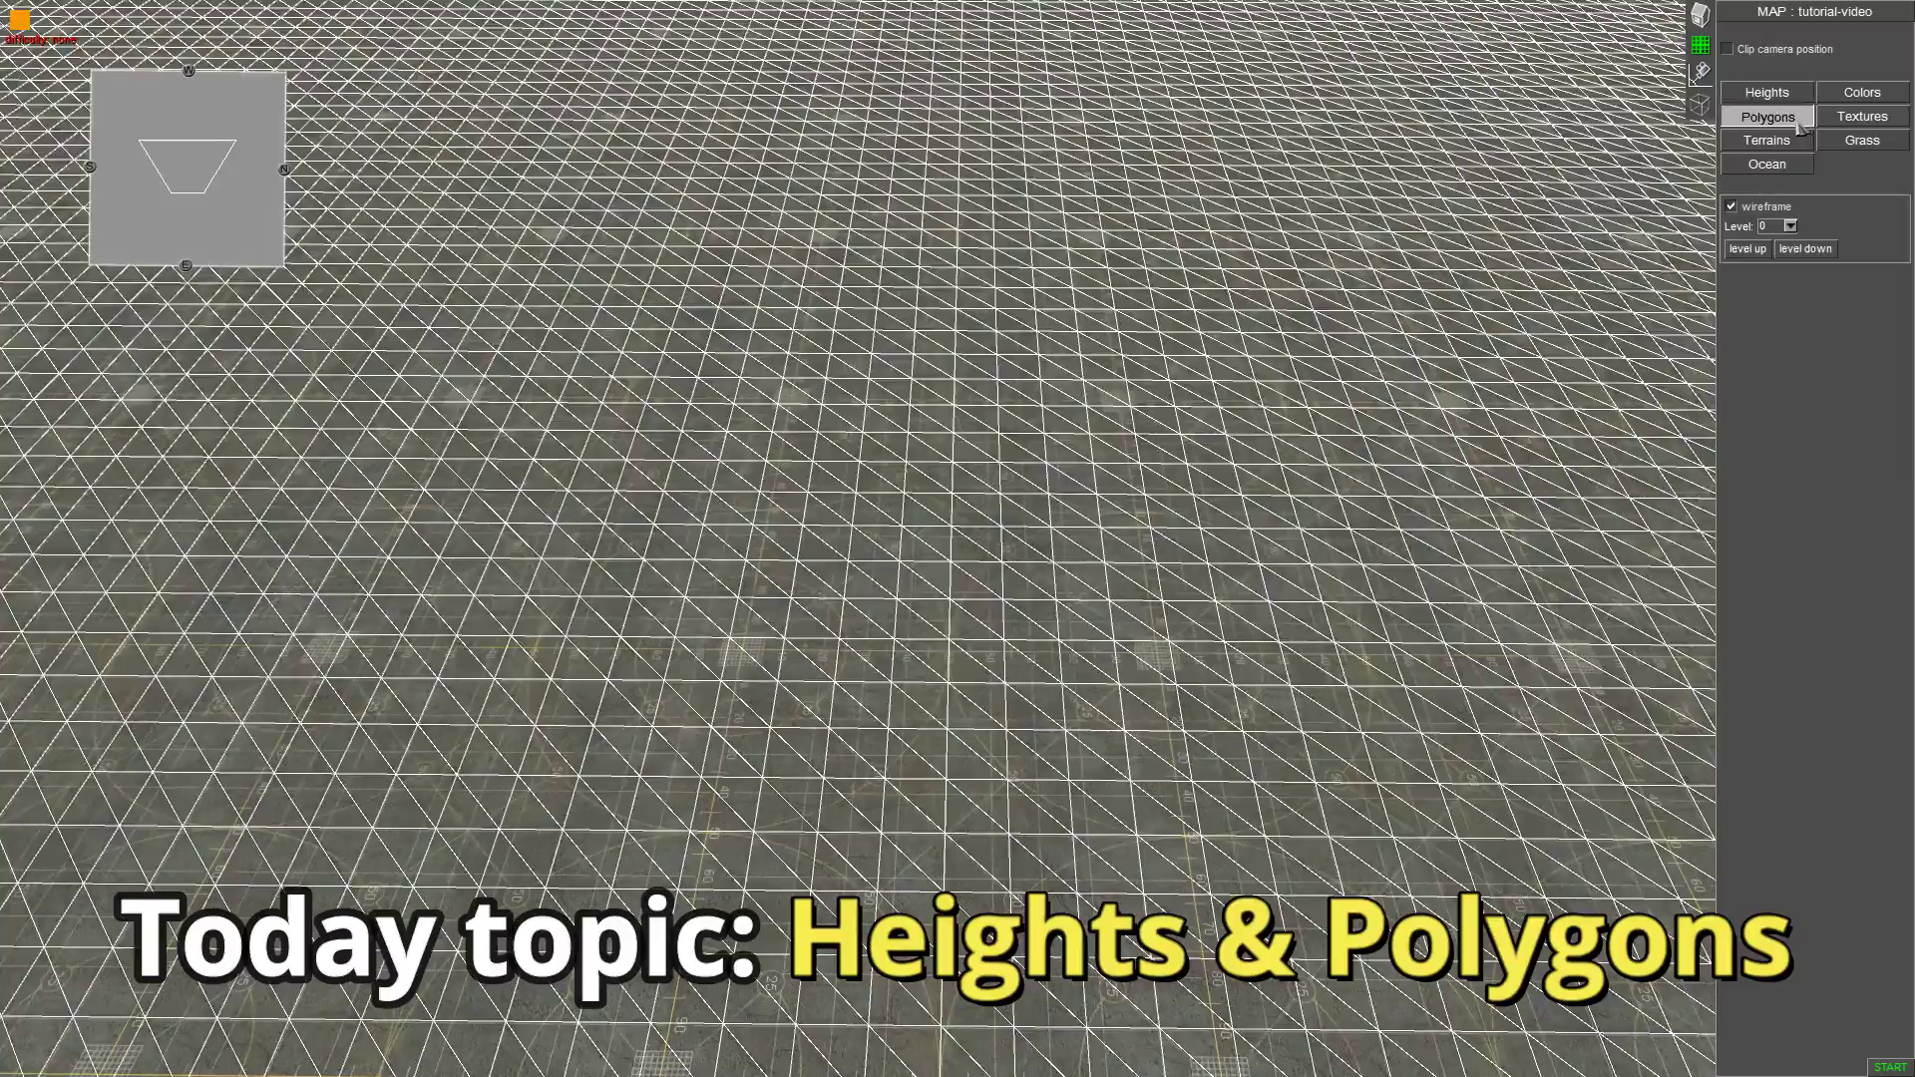
pyautogui.scroll(-2, 1025, 449)
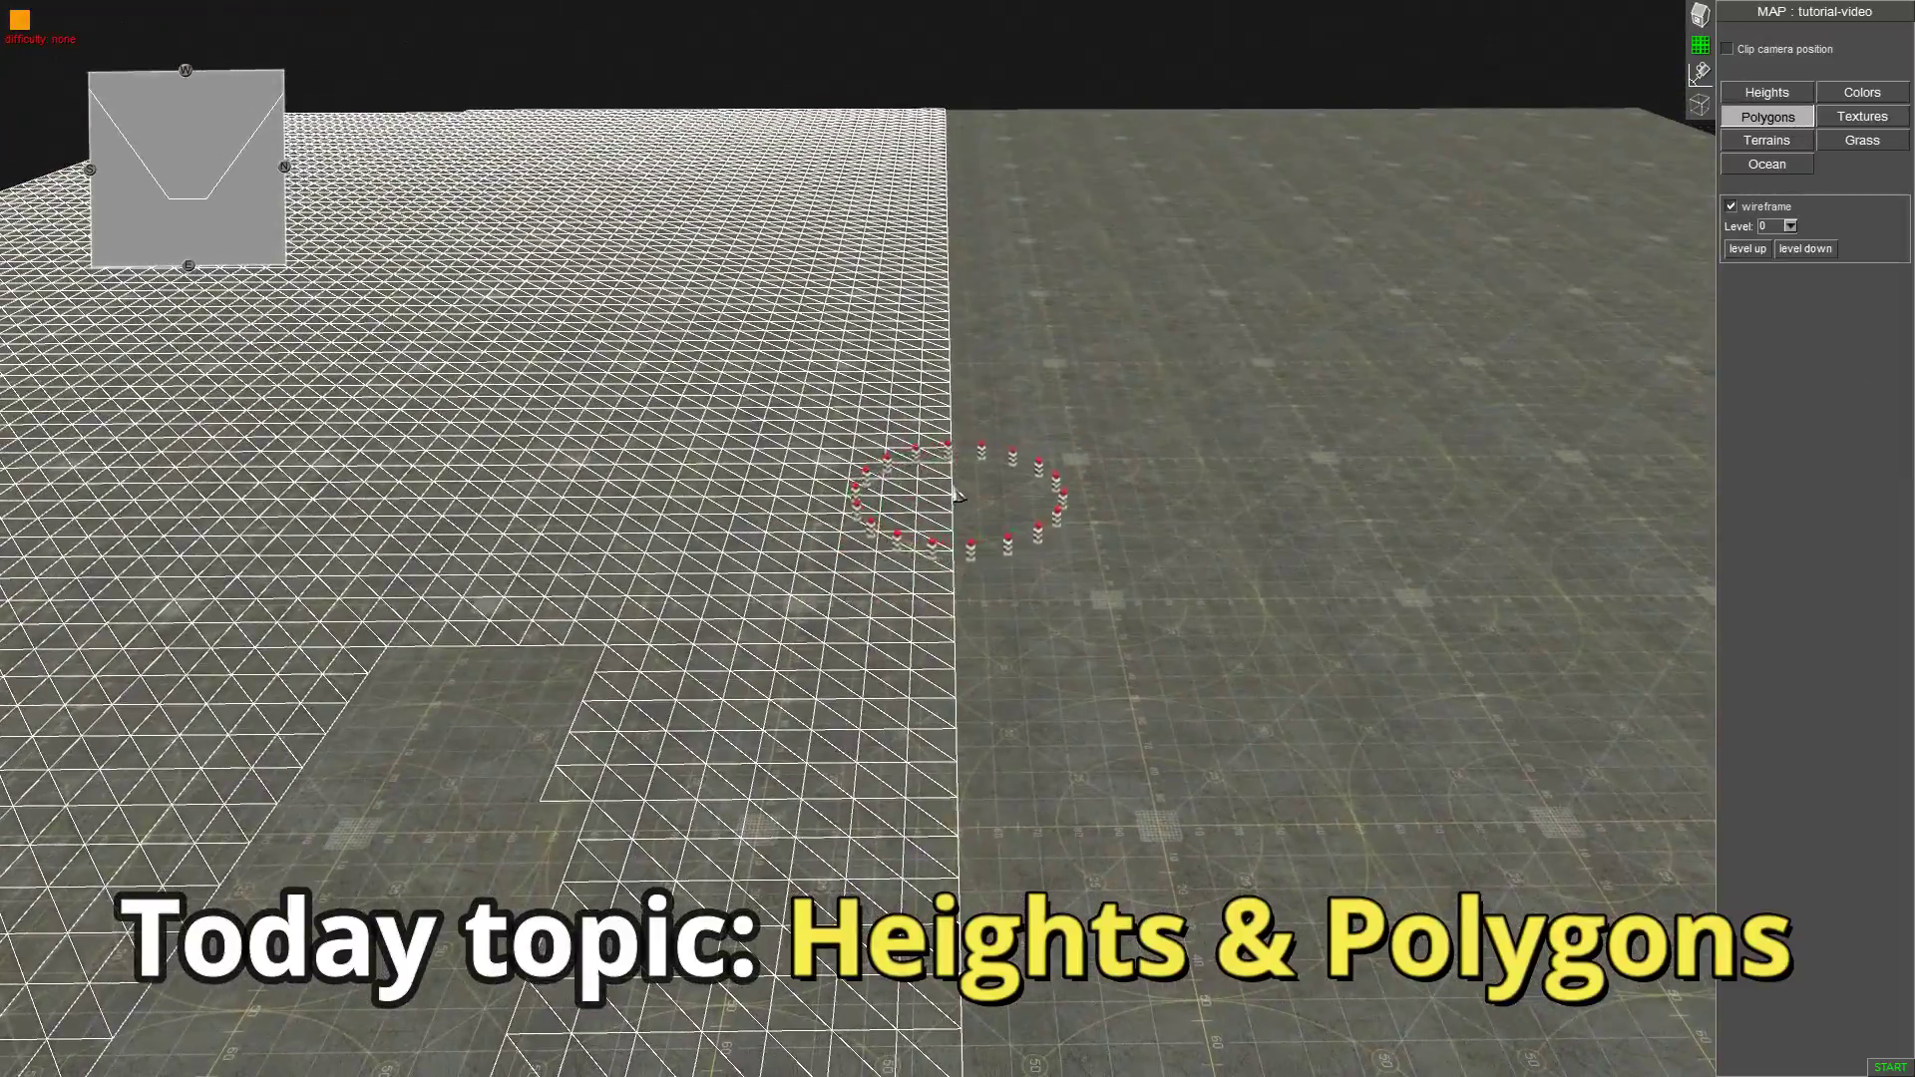
pyautogui.scroll(2, 927, 484)
pyautogui.moveTo(897, 471)
pyautogui.mouseDown(button='middle')
pyautogui.moveTo(1240, 544)
pyautogui.moveTo(1255, 528)
pyautogui.moveTo(982, 559)
pyautogui.moveTo(1102, 553)
pyautogui.mouseUp(button='middle')
# Switch to terrain height editing and set both the Soft–Sharp and Slow–Fast brush settings to about 20%.
pyautogui.click(1765, 92)
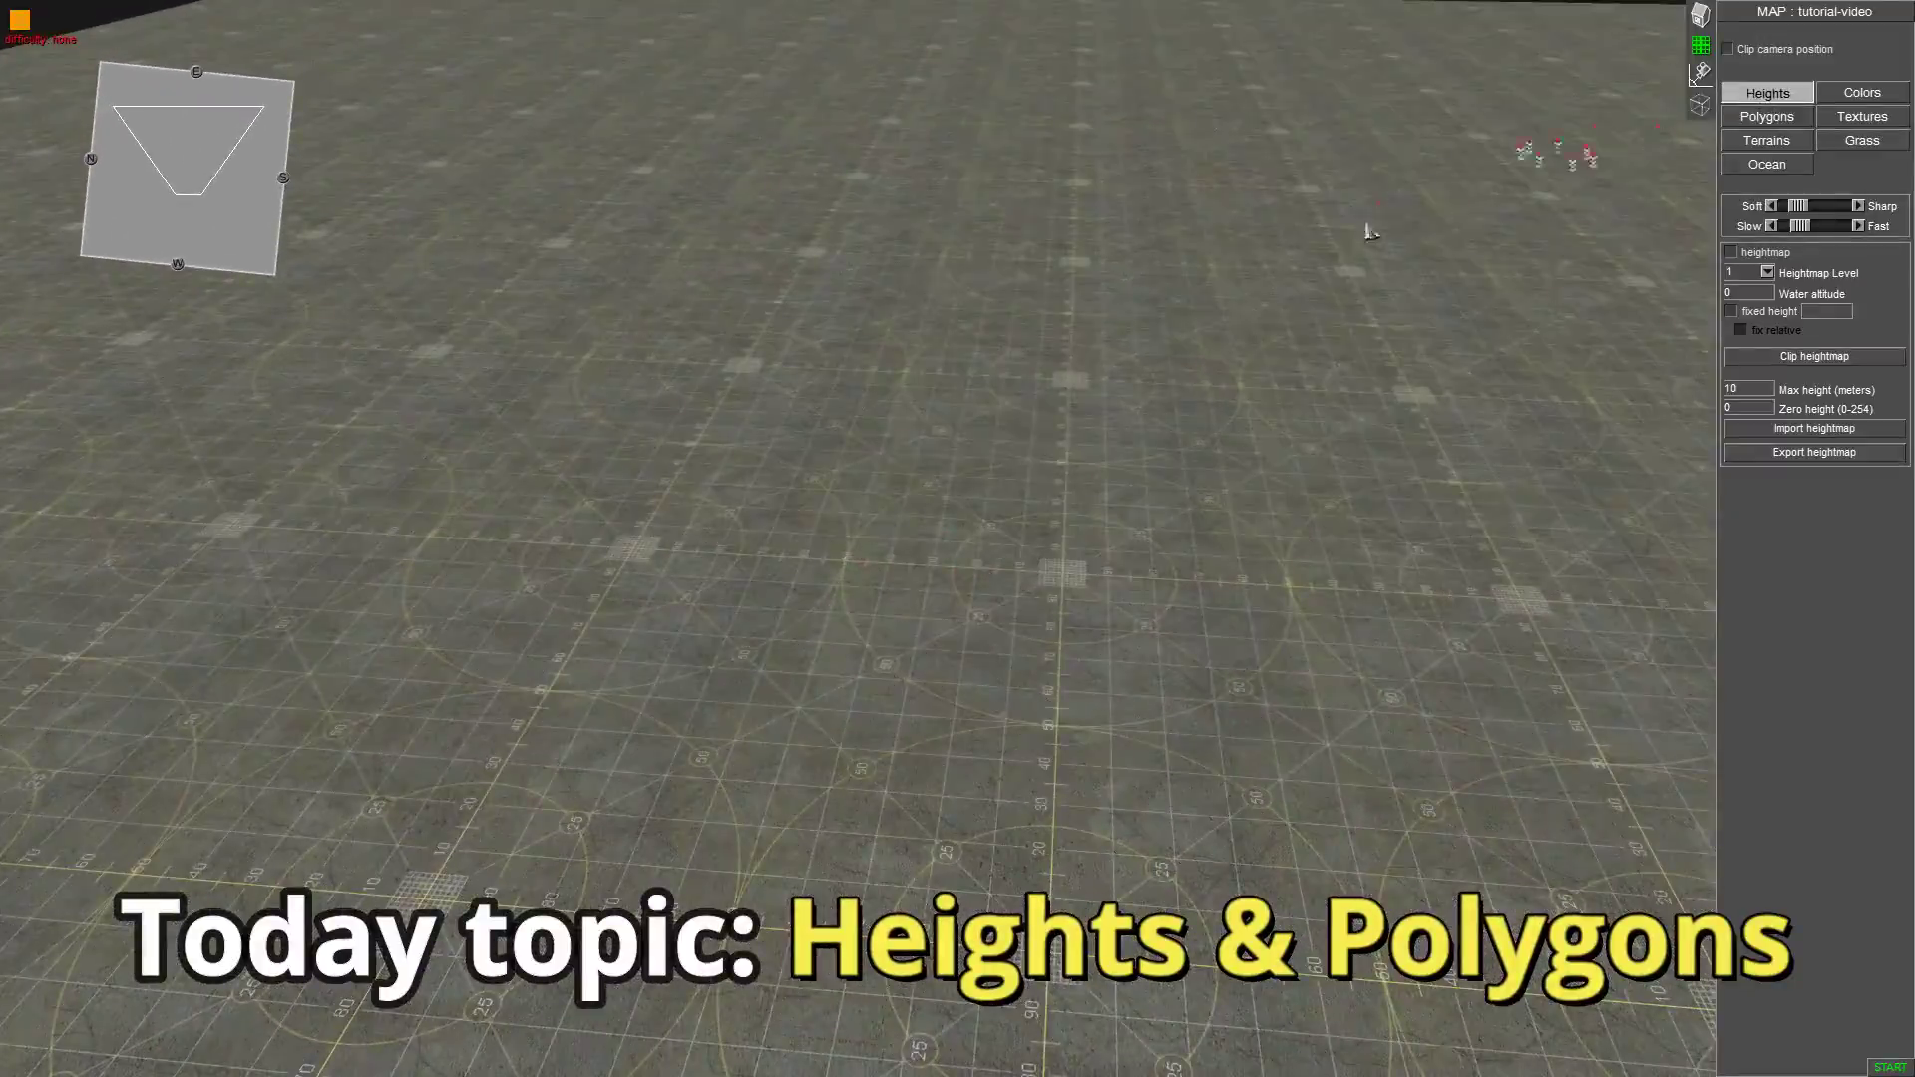
pyautogui.scroll(2, 1037, 429)
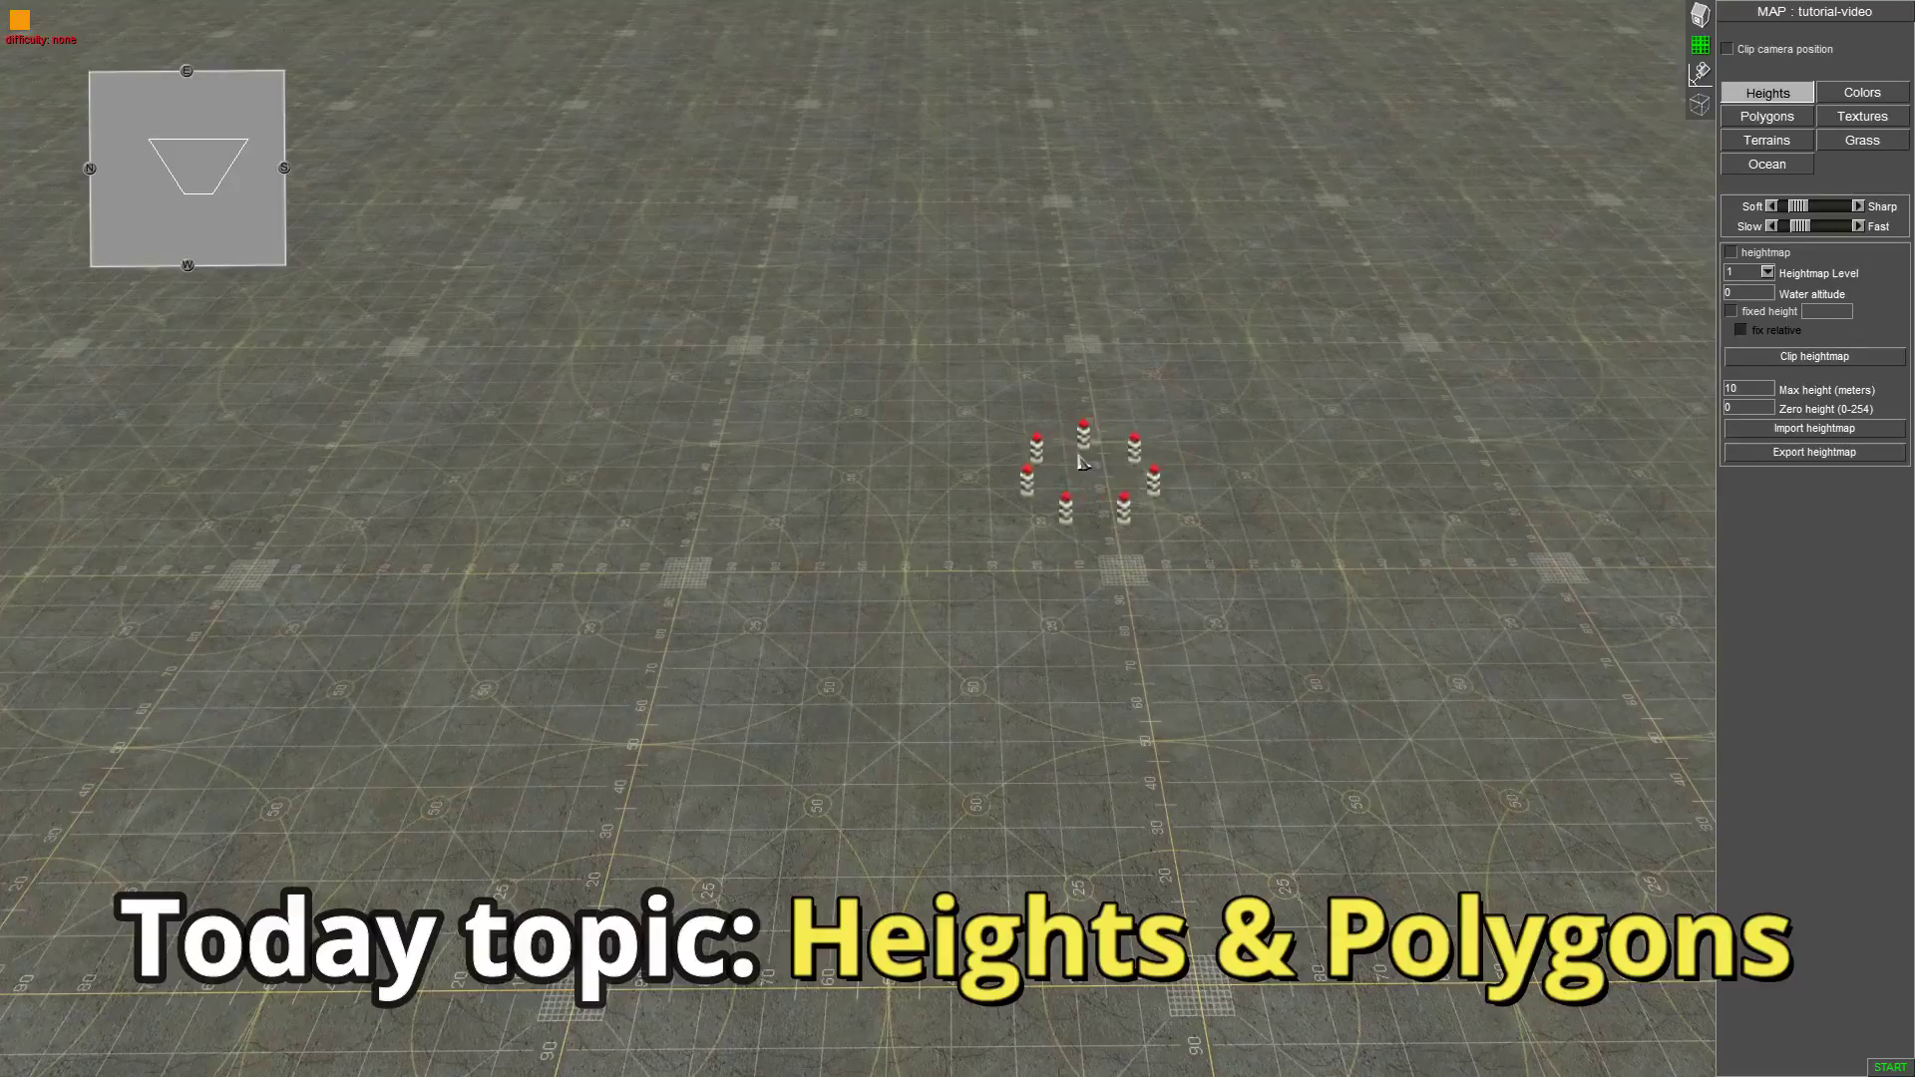
pyautogui.scroll(3, 1027, 494)
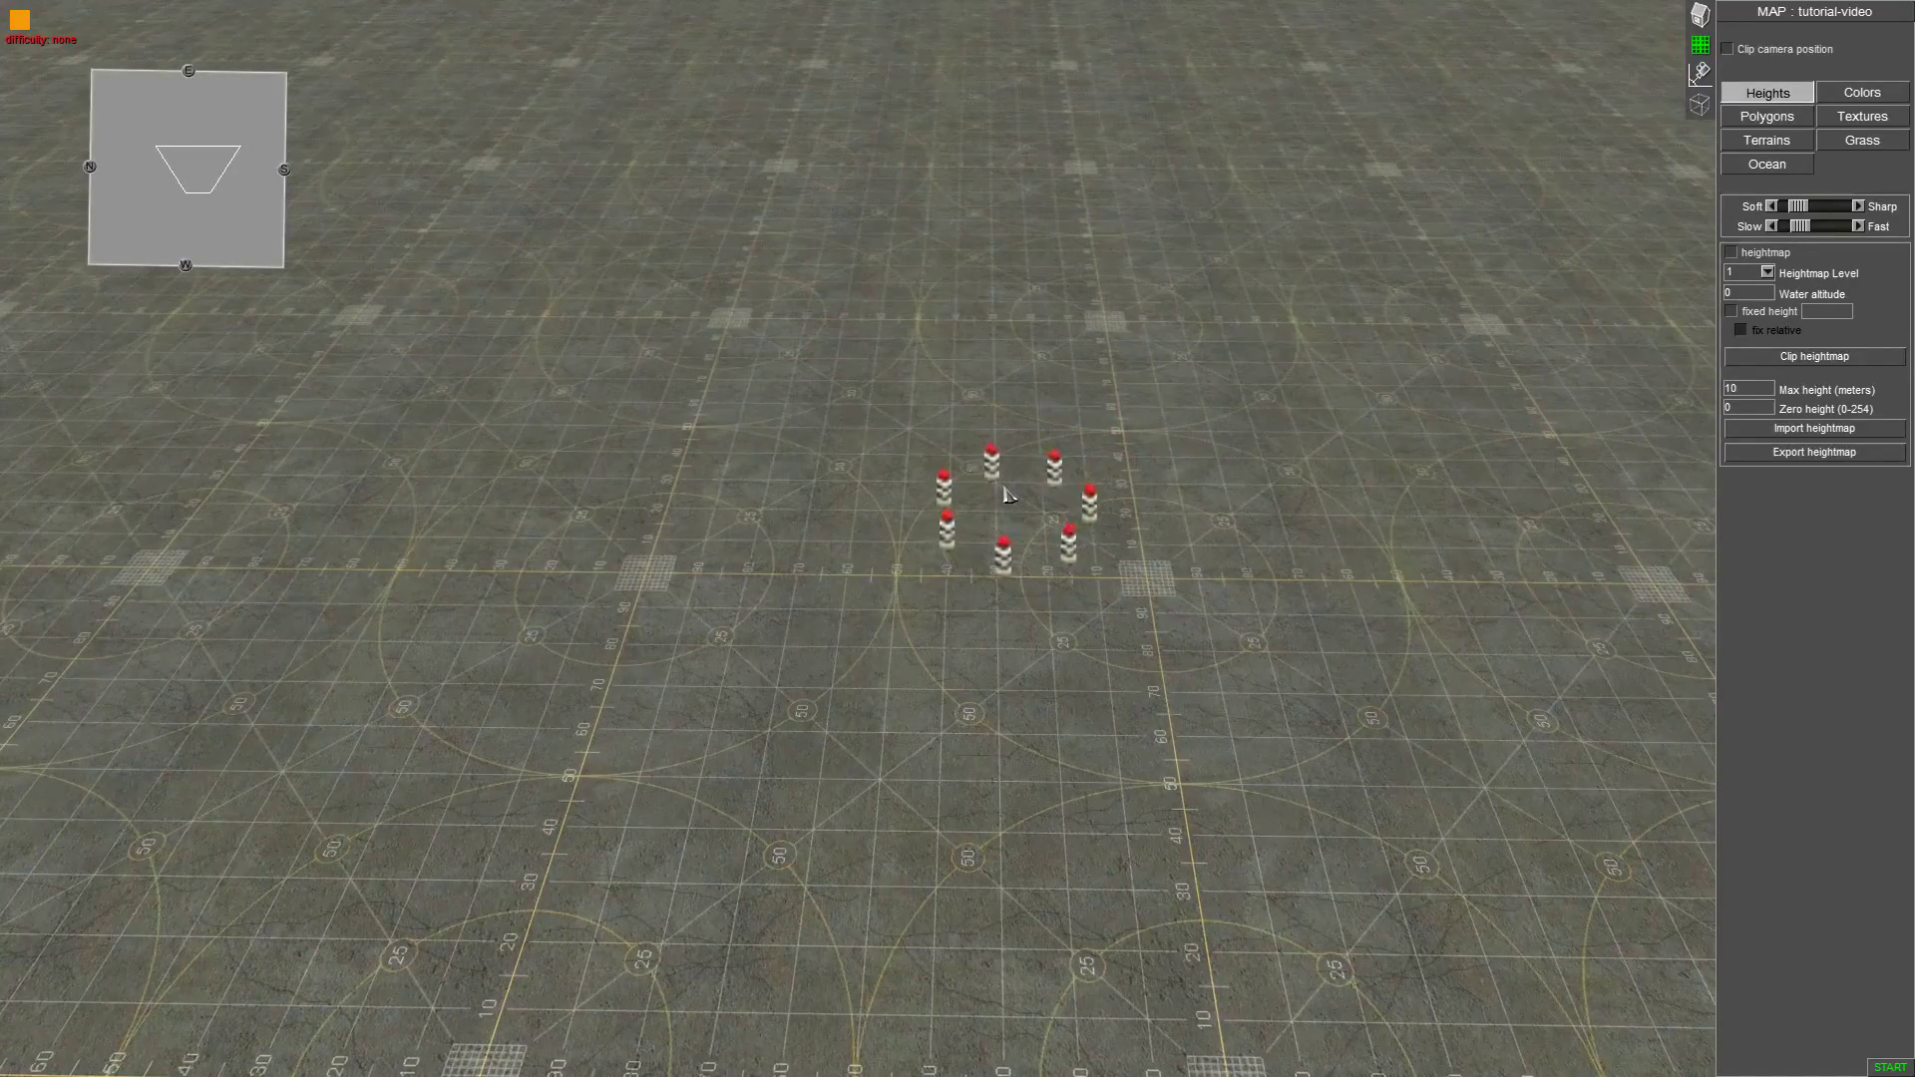
pyautogui.scroll(2, 1005, 494)
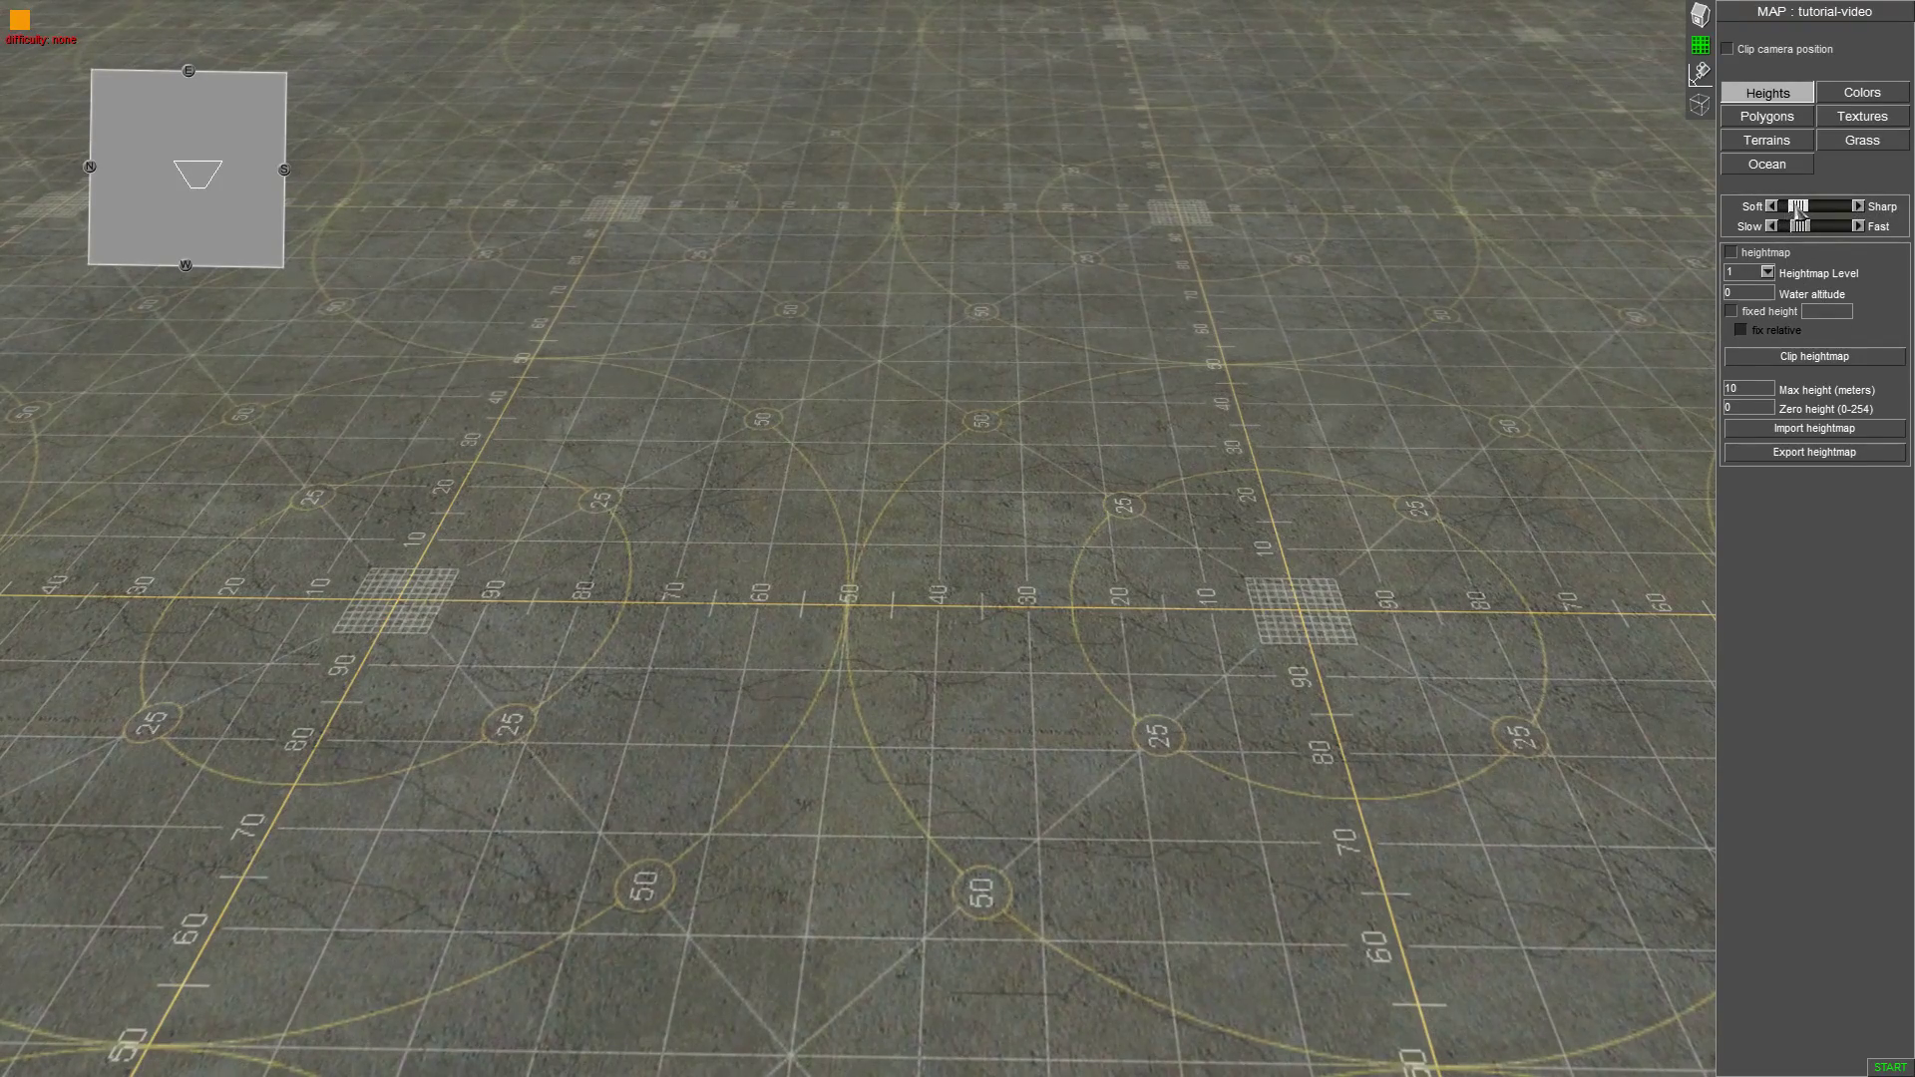
pyautogui.moveTo(1797, 209)
pyautogui.mouseDown()
pyautogui.moveTo(1829, 208)
pyautogui.moveTo(1805, 212)
pyautogui.moveTo(1804, 239)
pyautogui.mouseUp()
pyautogui.scroll(-2, 1436, 307)
pyautogui.moveTo(1197, 404); pyautogui.dragTo(1067, 482, button='middle')
pyautogui.scroll(4, 1067, 482)
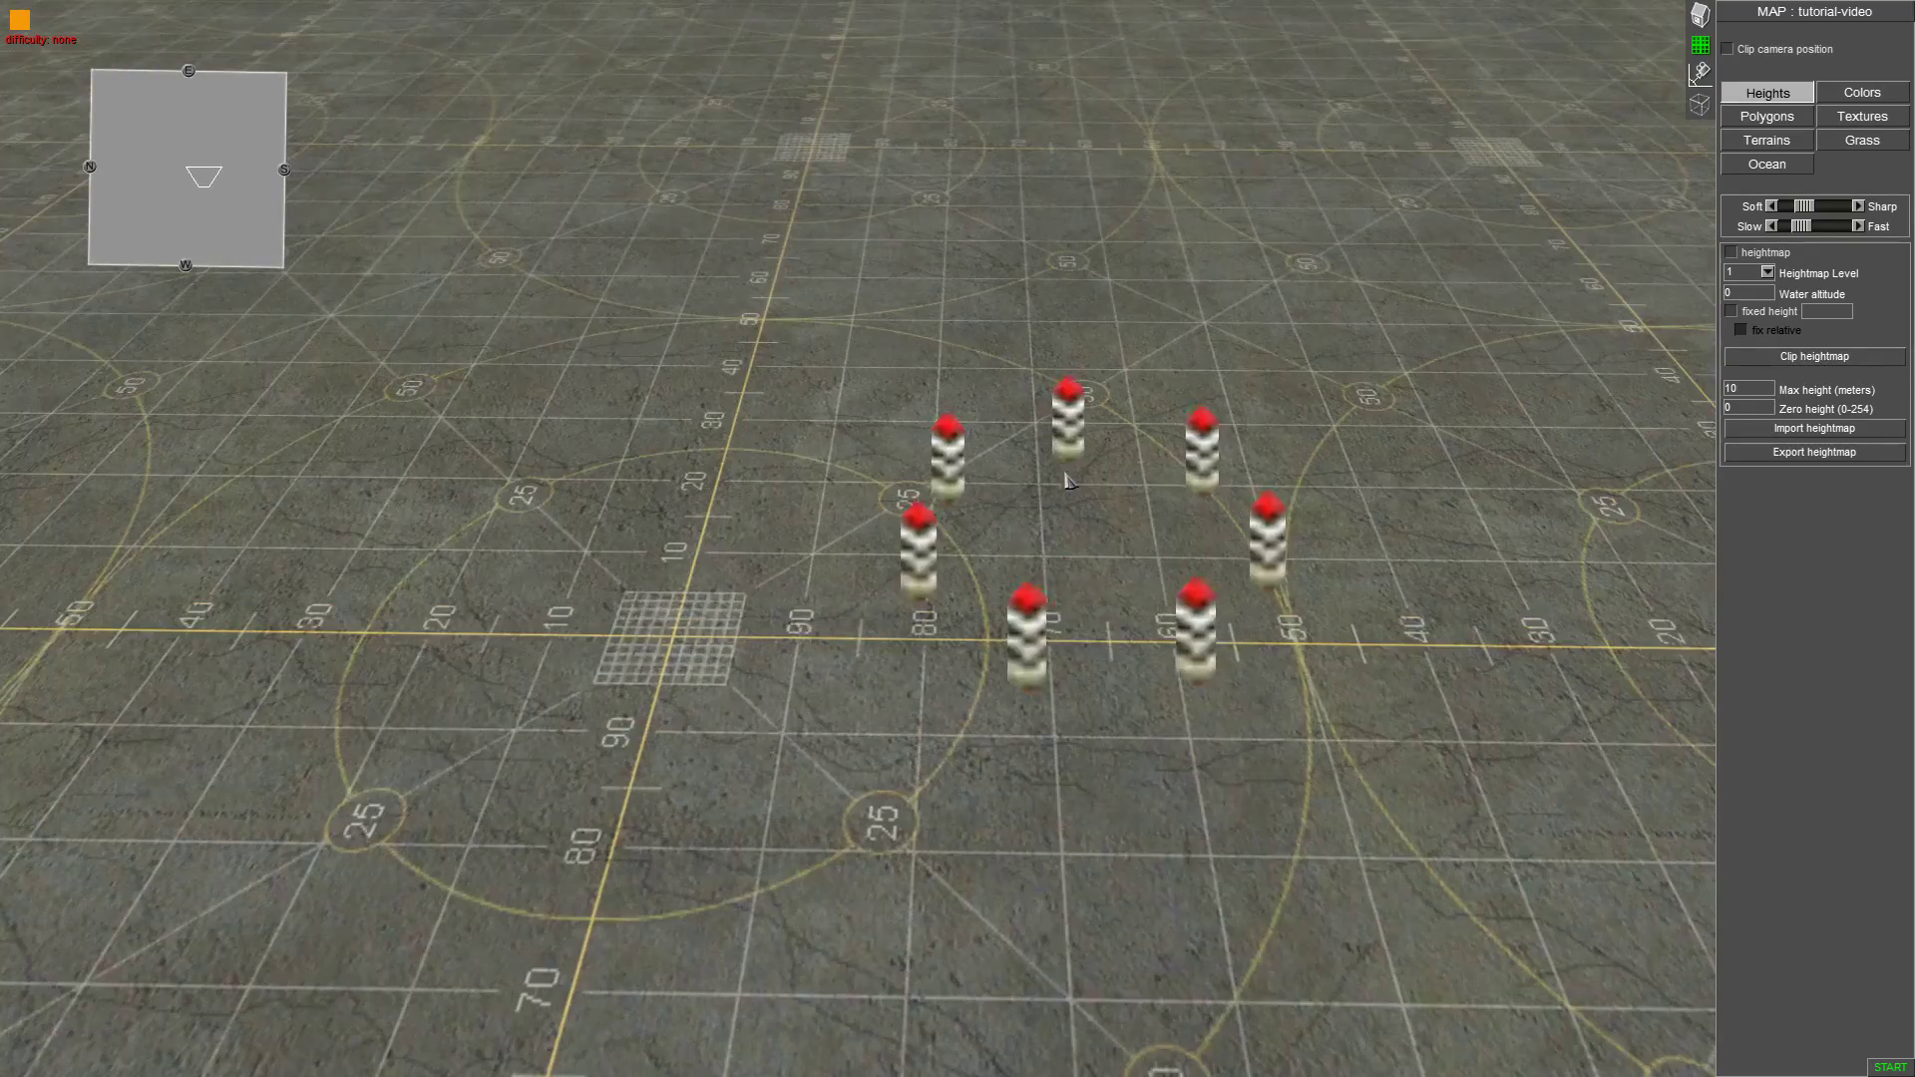
pyautogui.moveTo(1807, 209)
pyautogui.mouseDown()
pyautogui.moveTo(1829, 209)
pyautogui.moveTo(1797, 214)
pyautogui.moveTo(1802, 234)
pyautogui.mouseUp()
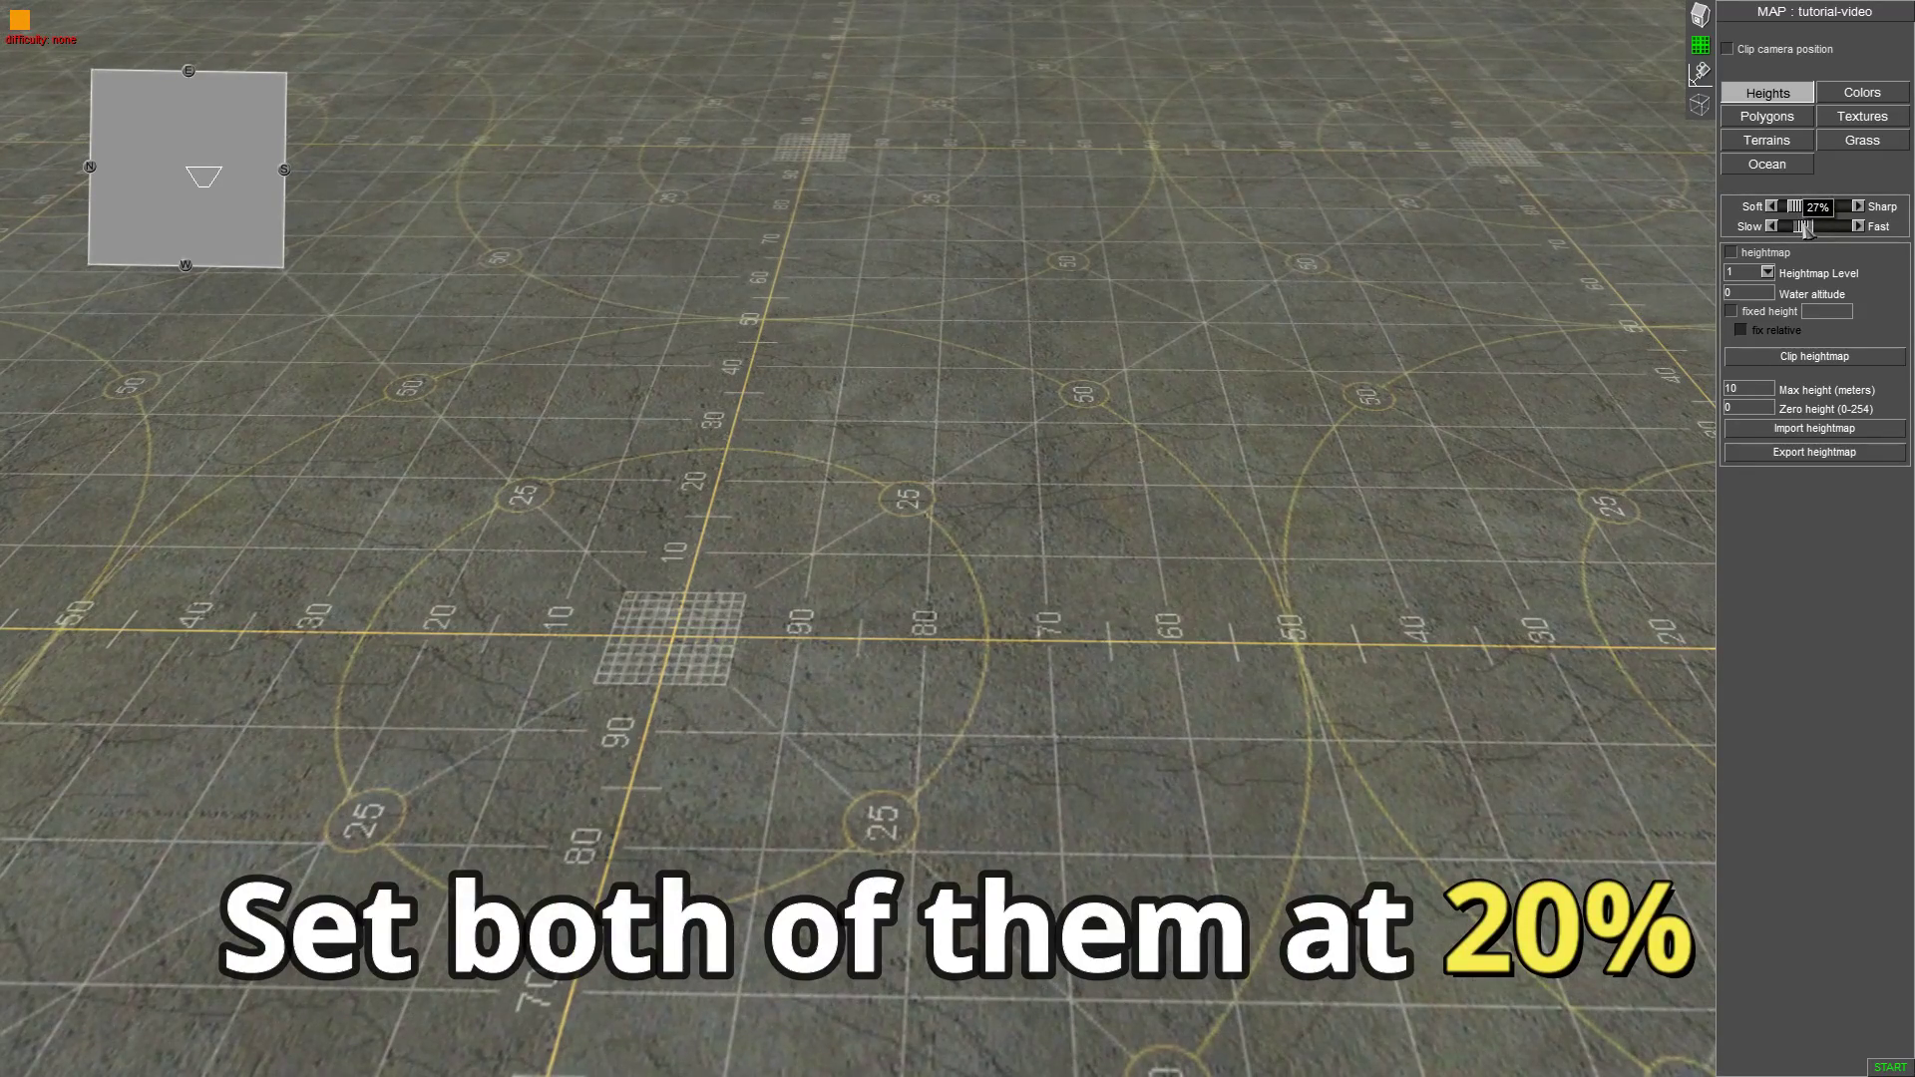
pyautogui.click(1857, 226)
pyautogui.moveTo(1804, 232); pyautogui.dragTo(1797, 230)
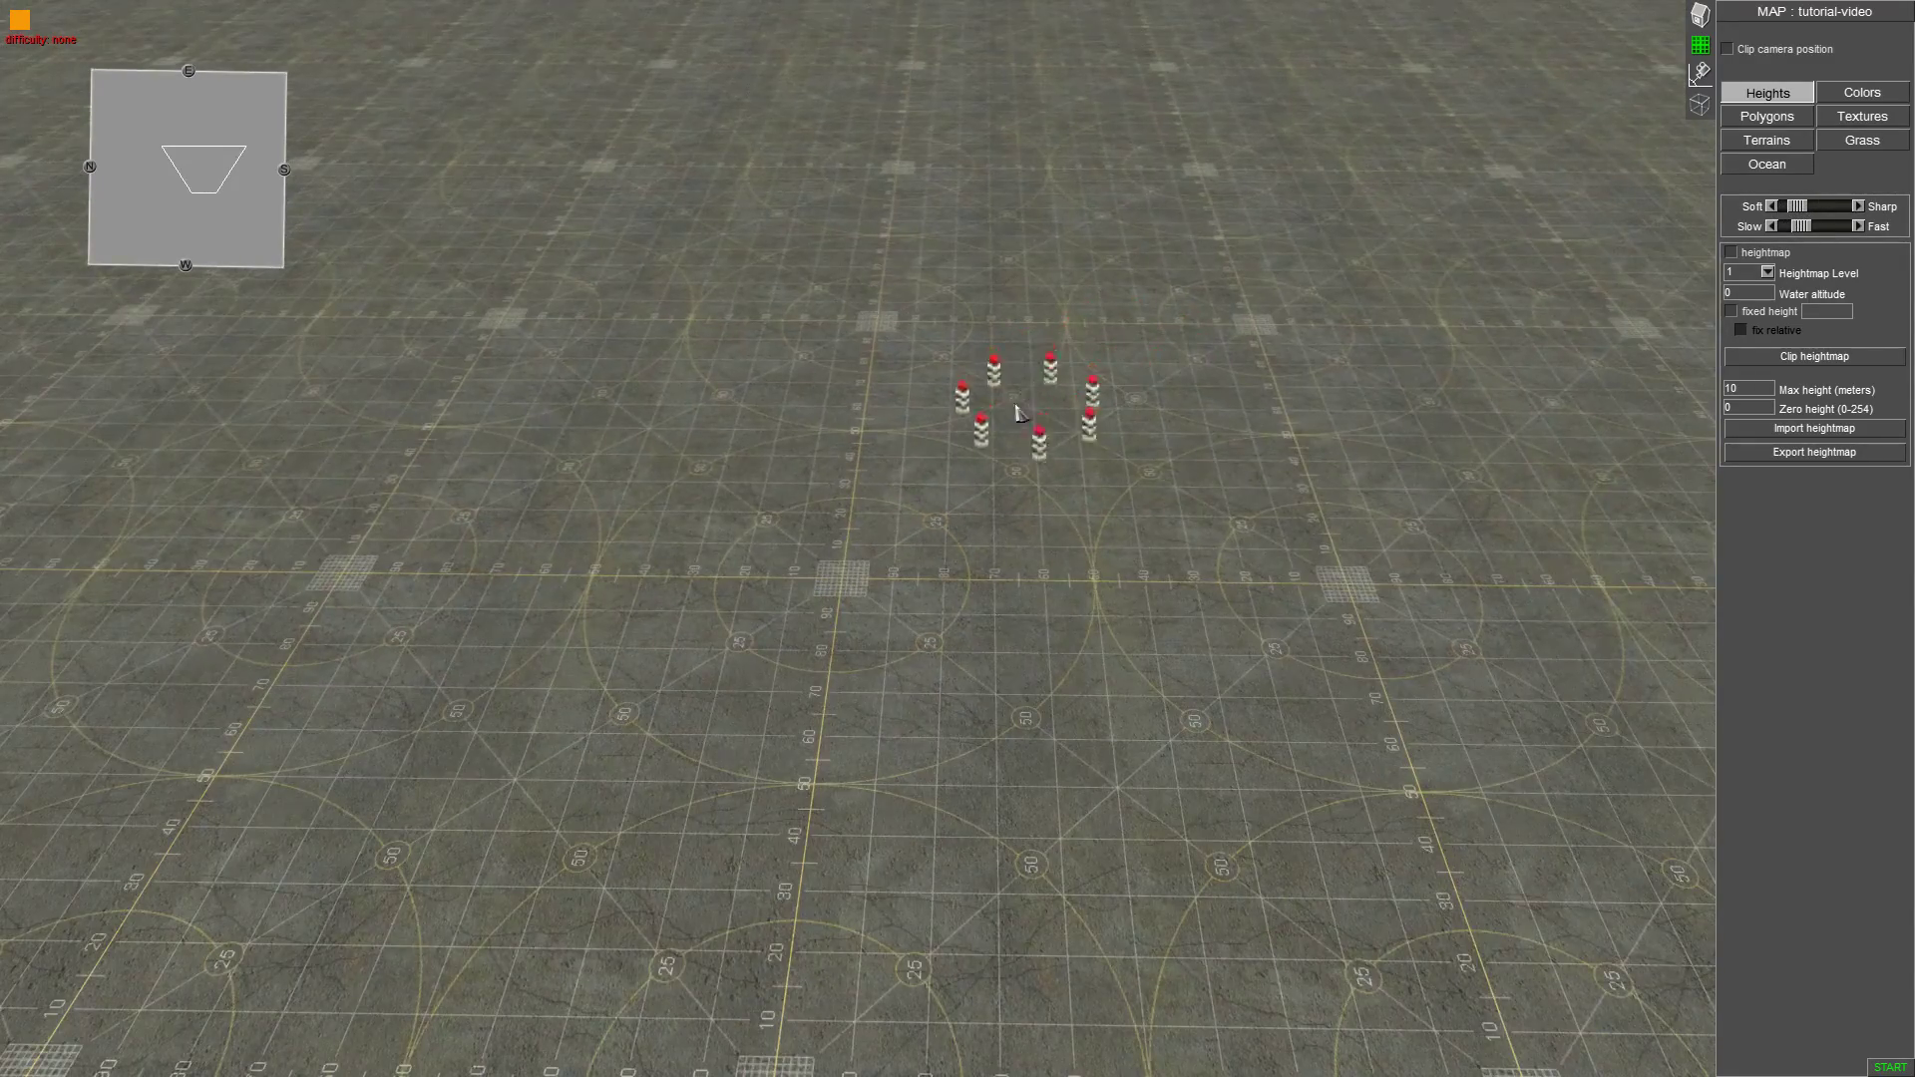
pyautogui.scroll(5, 977, 498)
pyautogui.scroll(-3, 982, 468)
pyautogui.moveTo(1072, 409); pyautogui.dragTo(736, 448, button='middle')
pyautogui.moveTo(831, 367); pyautogui.dragTo(1087, 389, button='middle')
pyautogui.scroll(3, 870, 395)
pyautogui.scroll(-4, 766, 423)
pyautogui.moveTo(763, 423)
pyautogui.mouseDown(button='middle')
pyautogui.moveTo(848, 469)
pyautogui.moveTo(853, 510)
pyautogui.moveTo(812, 570)
pyautogui.mouseUp(button='middle')
pyautogui.scroll(4, 848, 478)
pyautogui.scroll(-4, 812, 570)
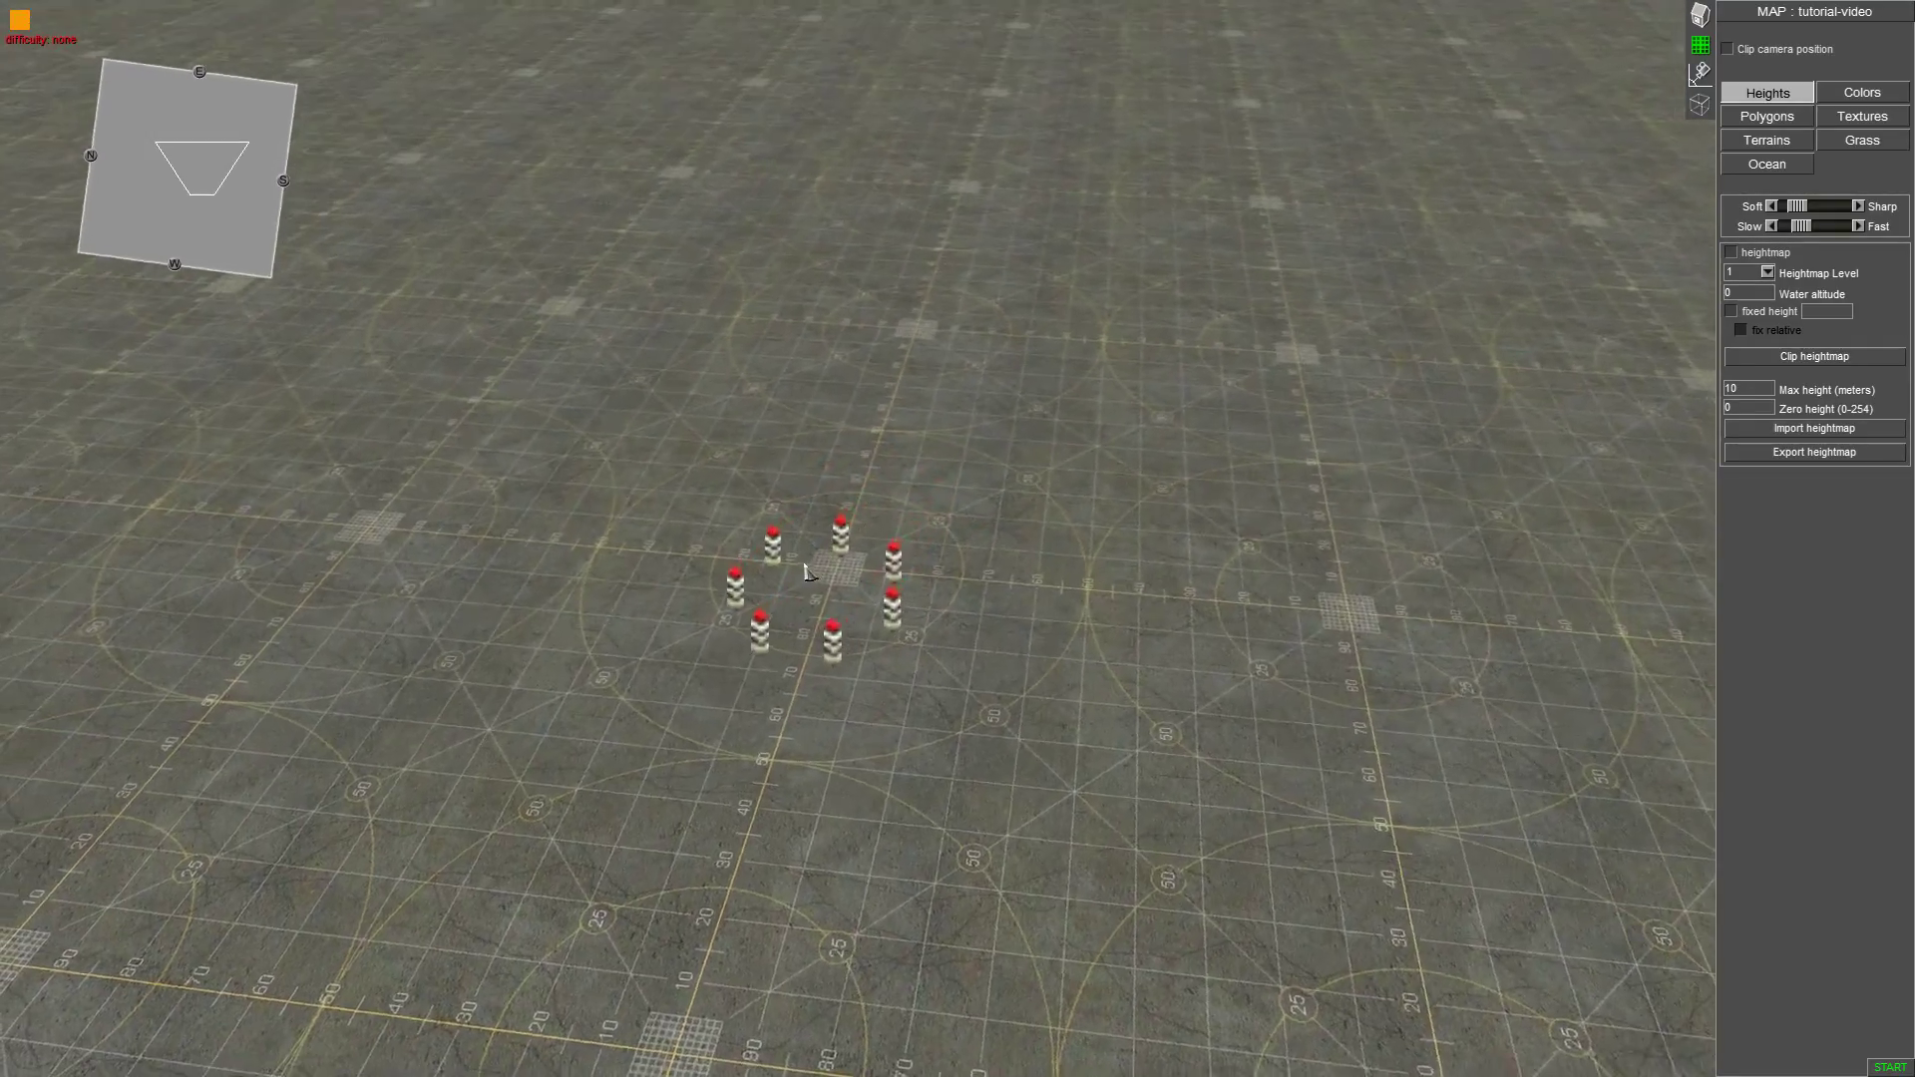
pyautogui.moveTo(996, 562)
pyautogui.mouseDown(button='middle')
pyautogui.moveTo(535, 543)
pyautogui.moveTo(873, 553)
pyautogui.moveTo(955, 536)
pyautogui.mouseUp(button='middle')
pyautogui.scroll(2, 955, 535)
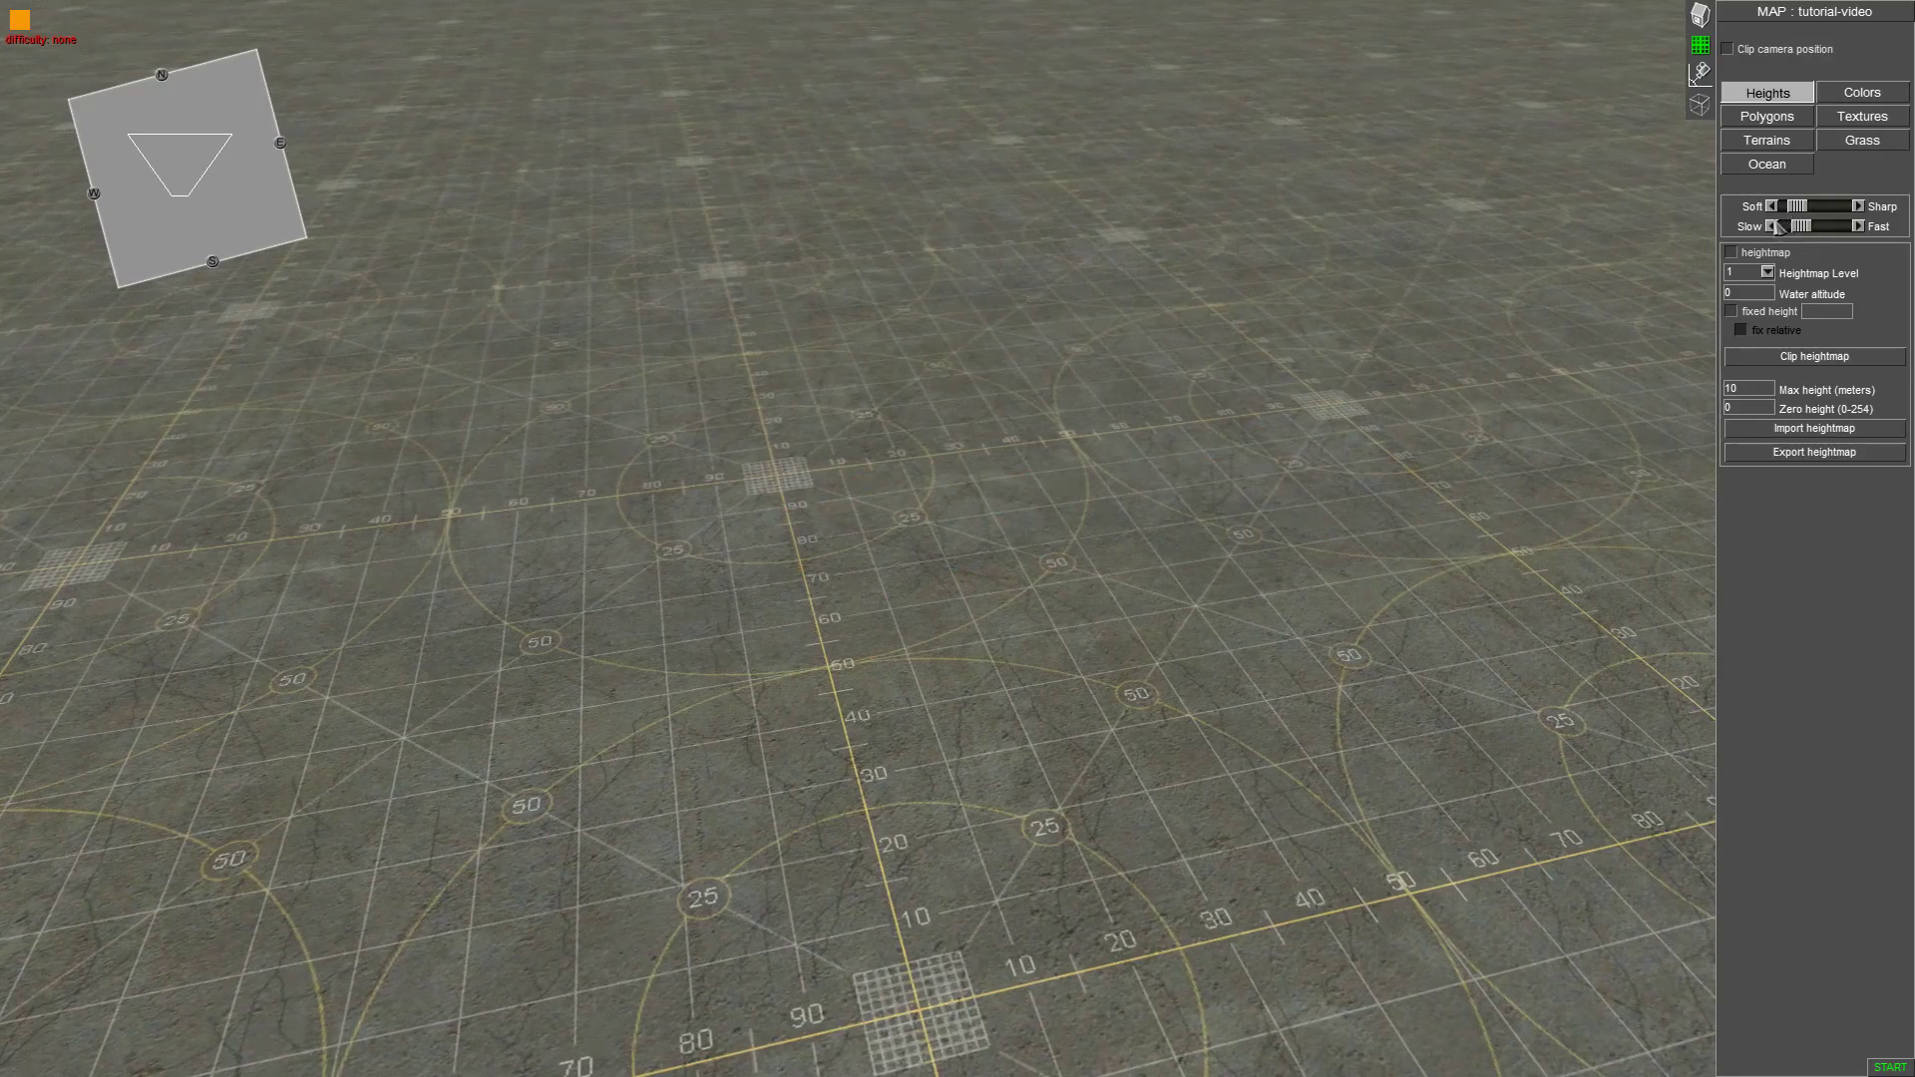
# Raise a small, steep hill on the flat terrain with the height brush.
pyautogui.moveTo(1801, 213)
pyautogui.scroll(-3, 1022, 570)
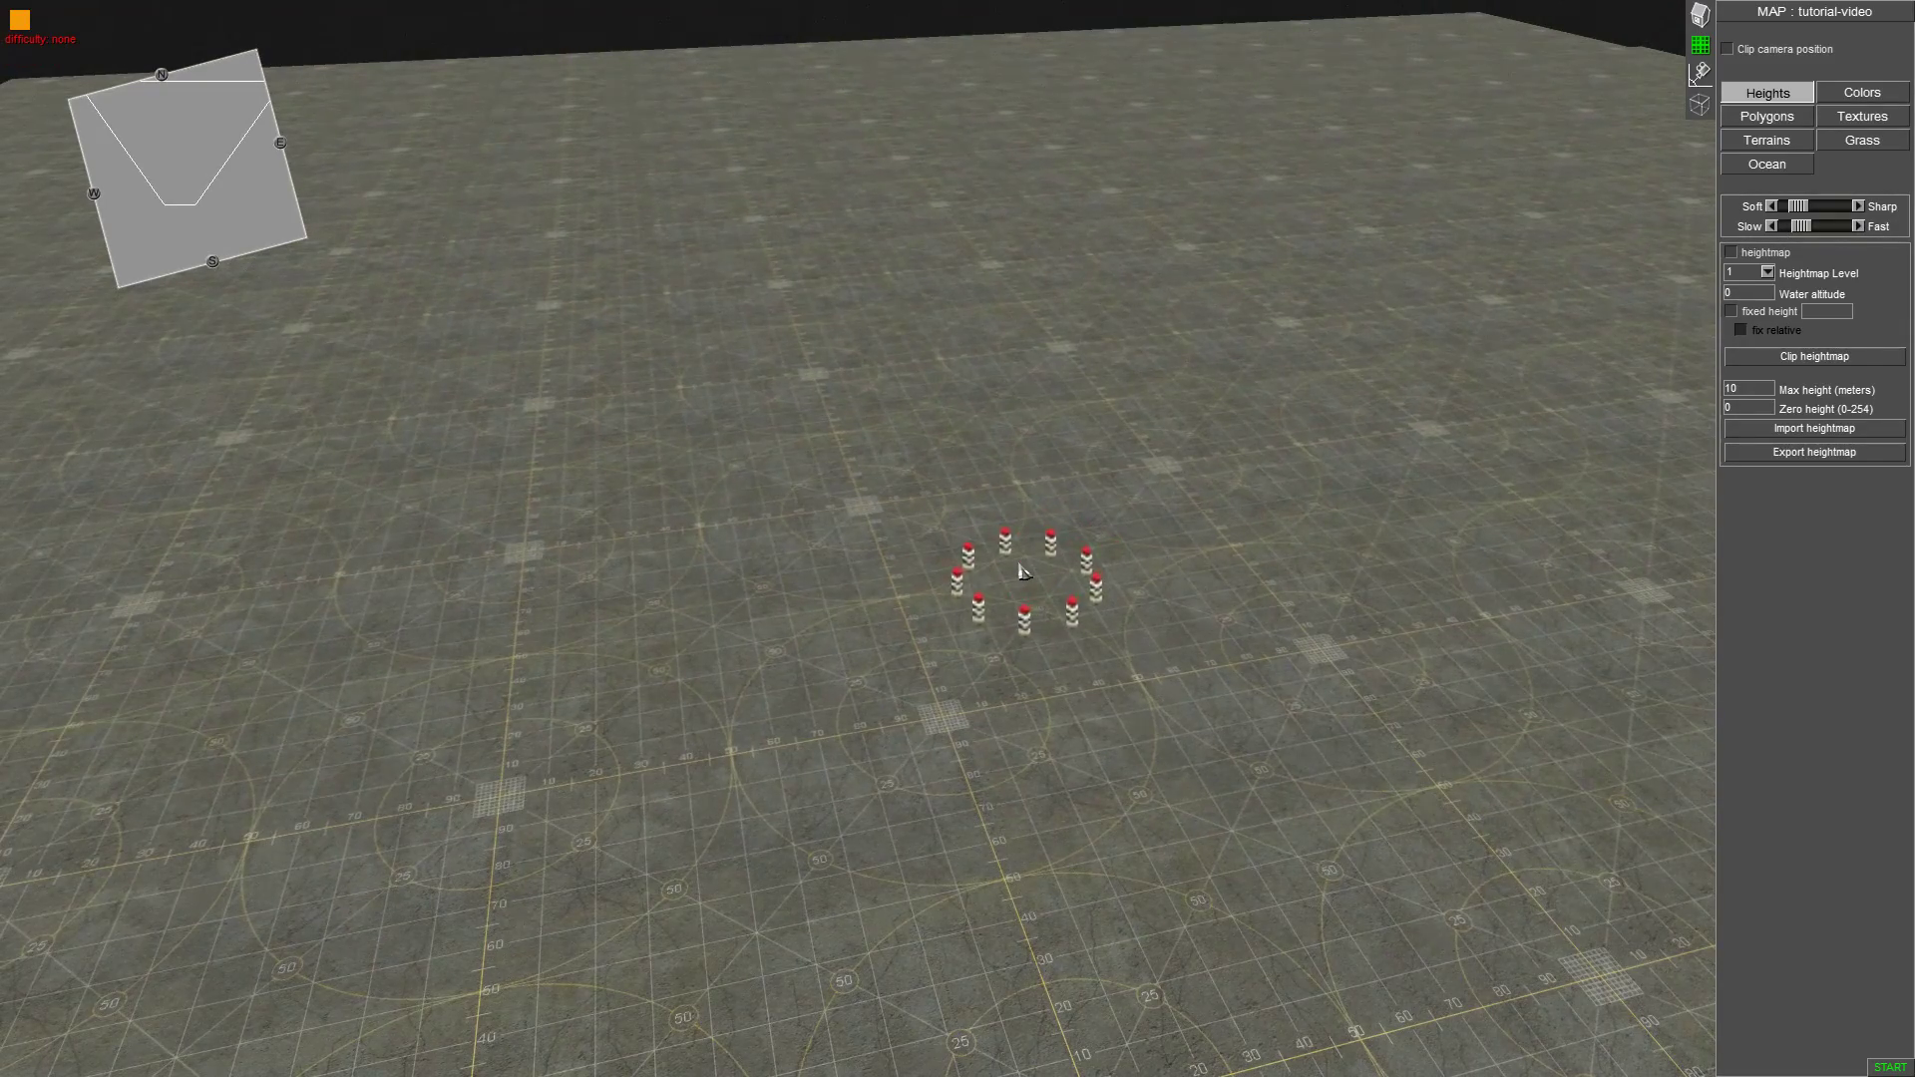
pyautogui.moveTo(992, 429); pyautogui.dragTo(1037, 434)
pyautogui.scroll(3, 1035, 429)
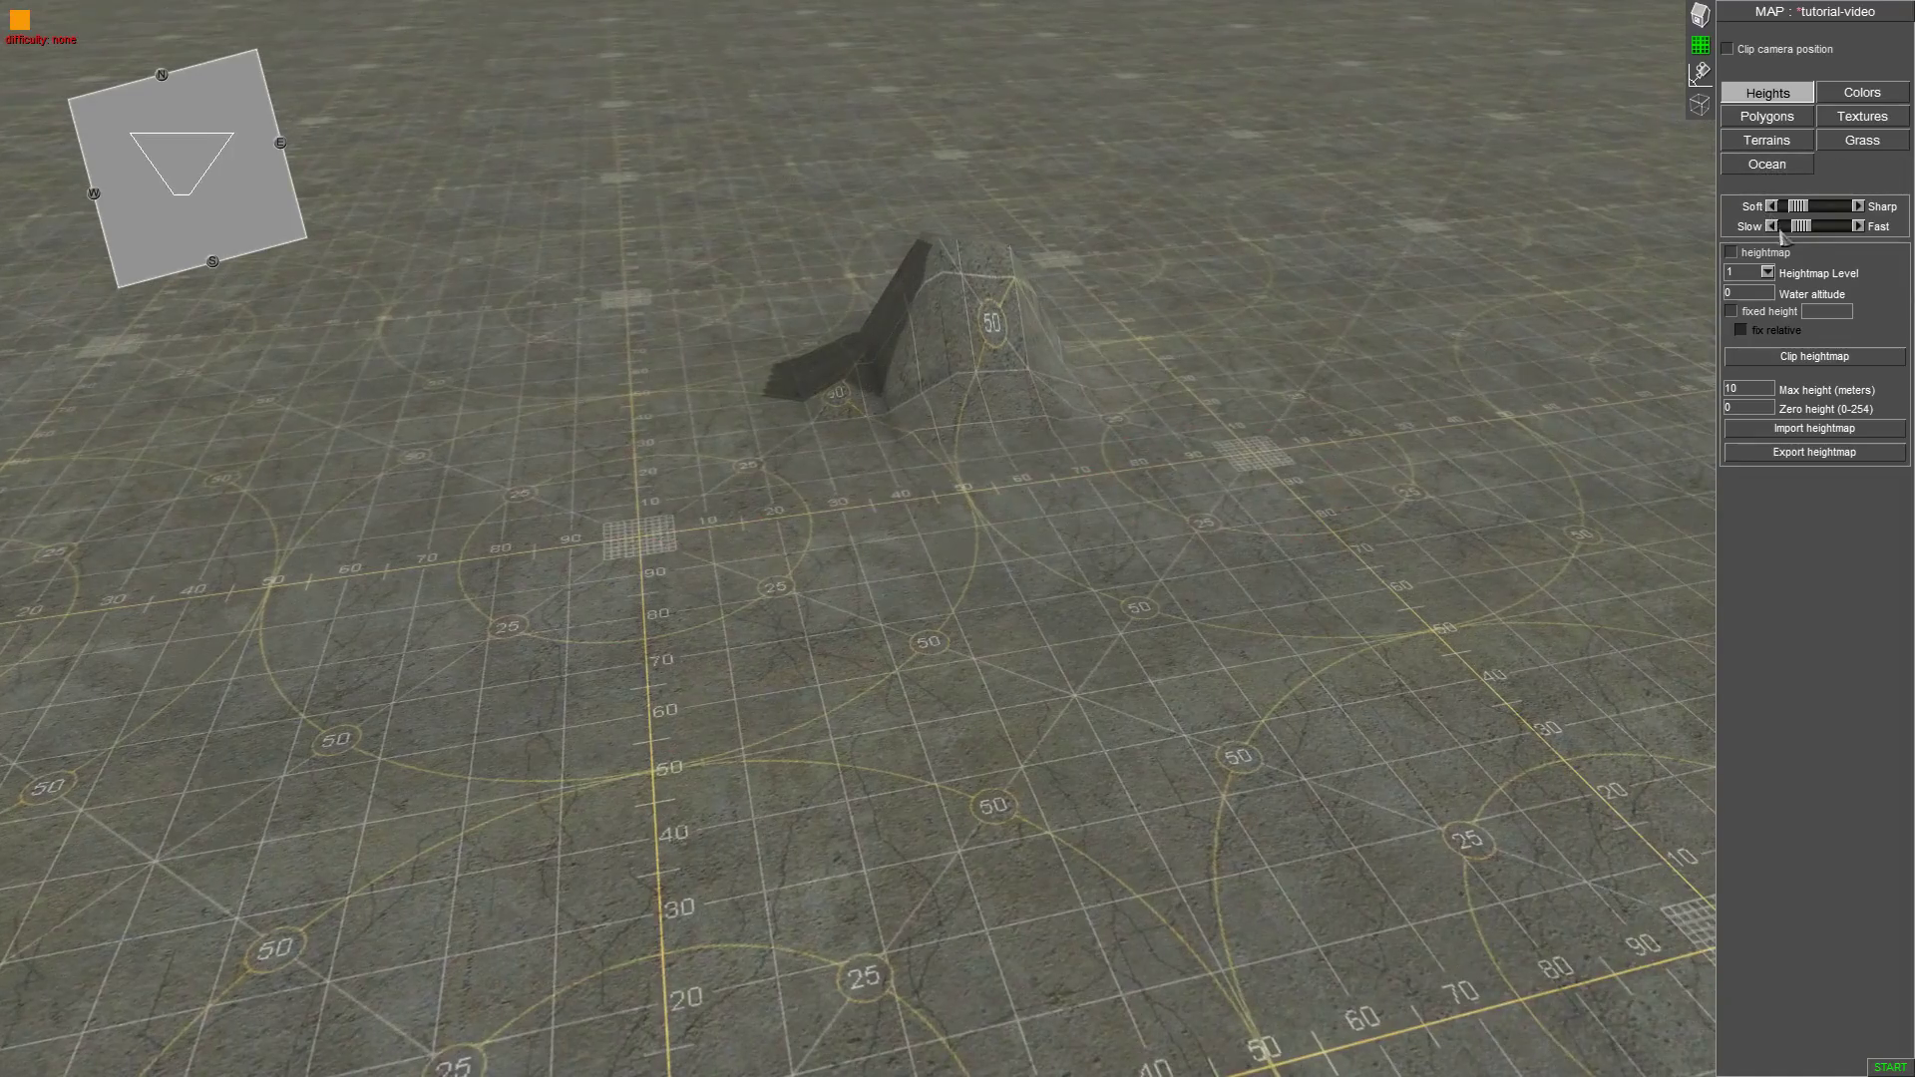
# At a slower brush speed of 16%, lower the ground slightly near the hill and raise a gentler second mound.
pyautogui.moveTo(1798, 229); pyautogui.dragTo(1792, 229)
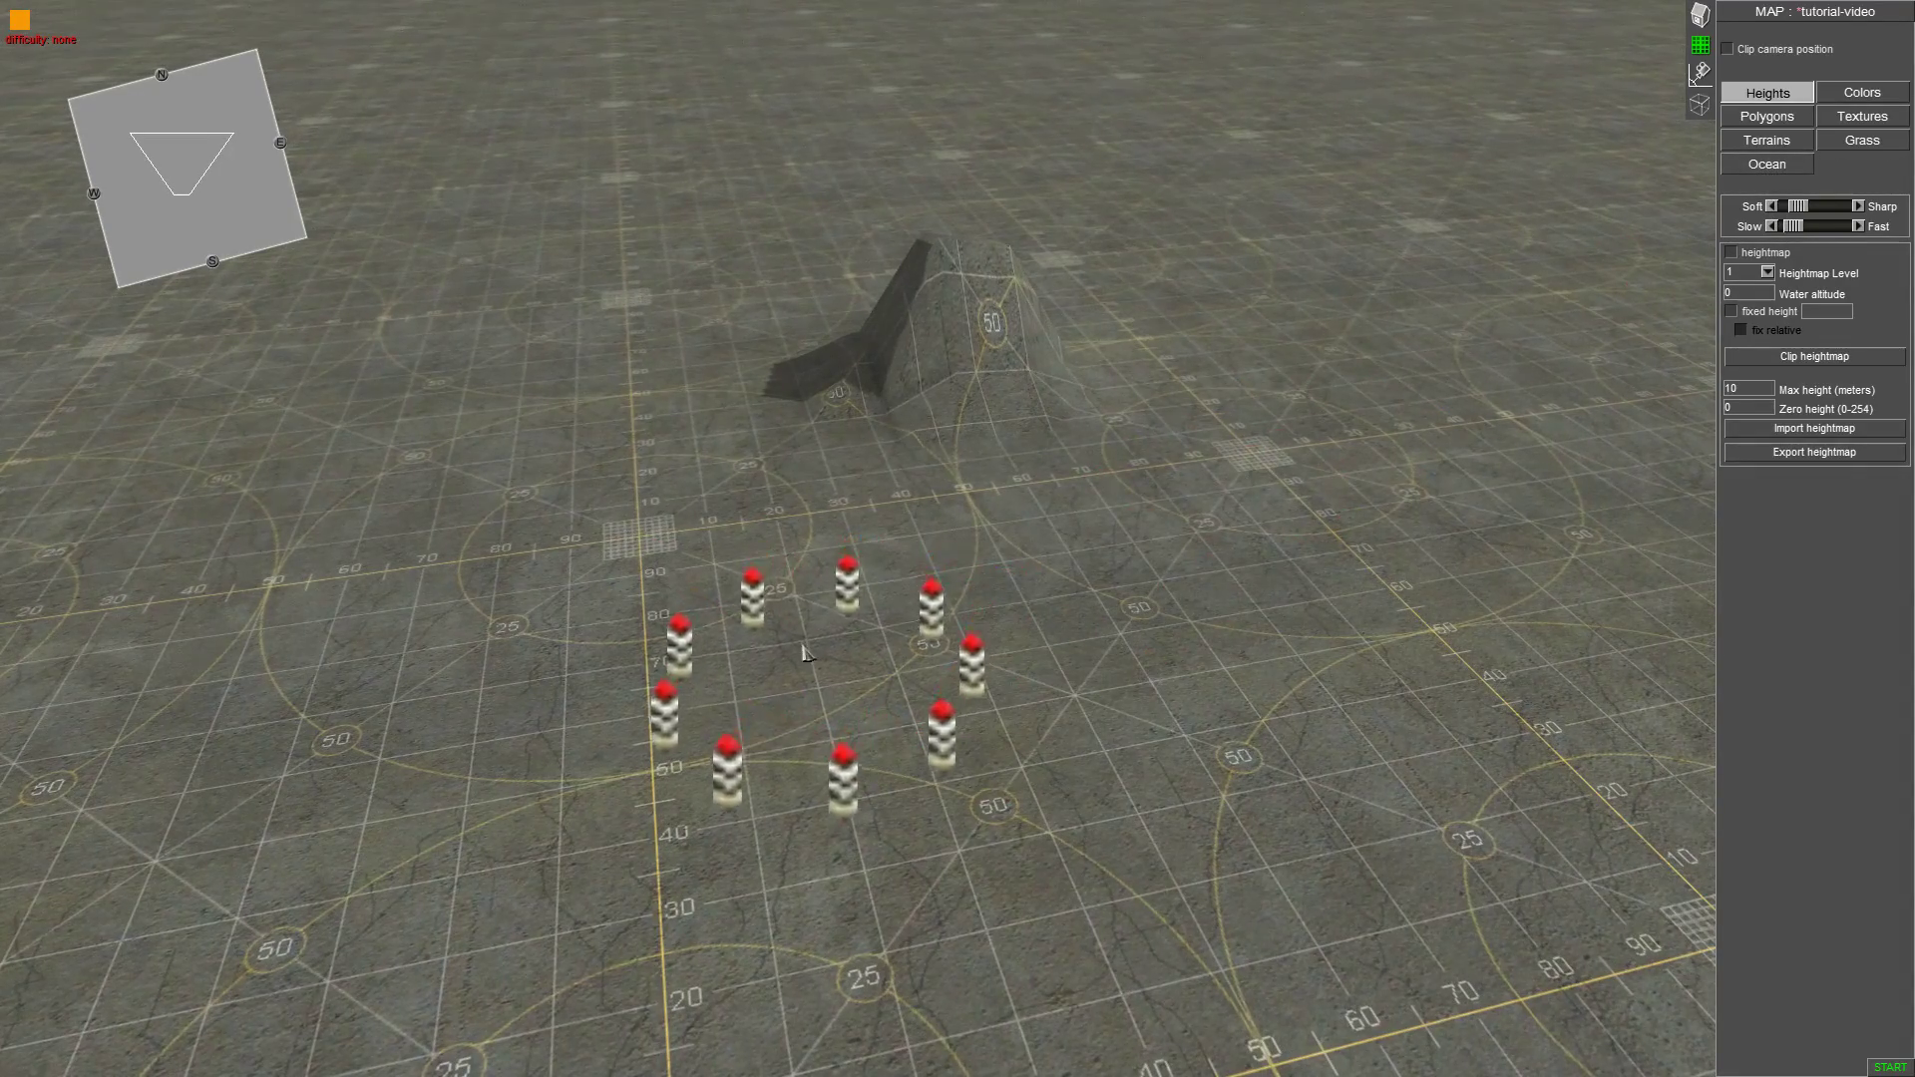
pyautogui.moveTo(812, 673); pyautogui.dragTo(839, 682, button='right')
pyautogui.press('Right')
pyautogui.moveTo(999, 495); pyautogui.dragTo(1028, 531, button='right')
pyautogui.moveTo(1032, 536)
pyautogui.mouseDown()
pyautogui.moveTo(1346, 523)
pyautogui.moveTo(1513, 489)
pyautogui.mouseUp()
pyautogui.press('Right')
# Speed up the height brush slightly, enlarge it considerably, and raise two broad rounded hills beyond the small mounds.
pyautogui.moveTo(1796, 227); pyautogui.dragTo(1802, 230)
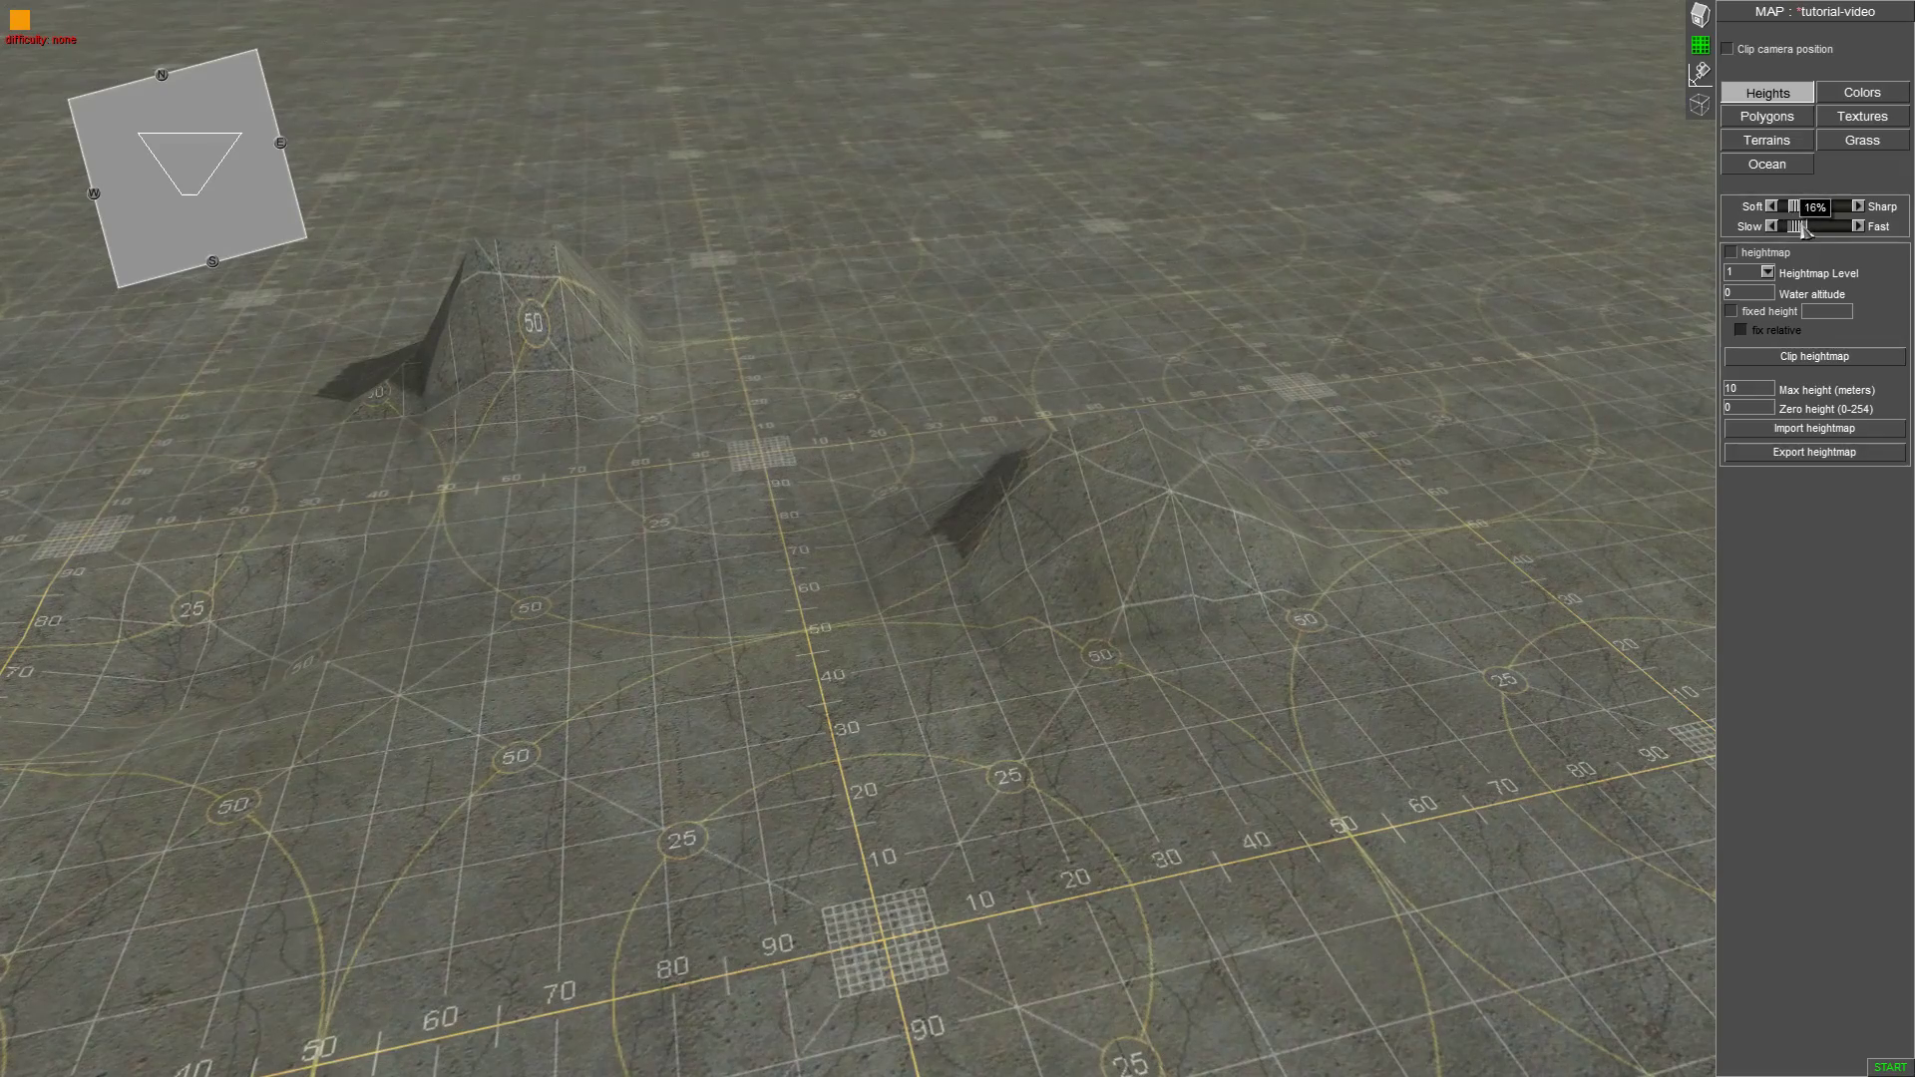
pyautogui.scroll(-5, 1122, 544)
pyautogui.moveTo(1117, 492); pyautogui.dragTo(929, 578, button='middle')
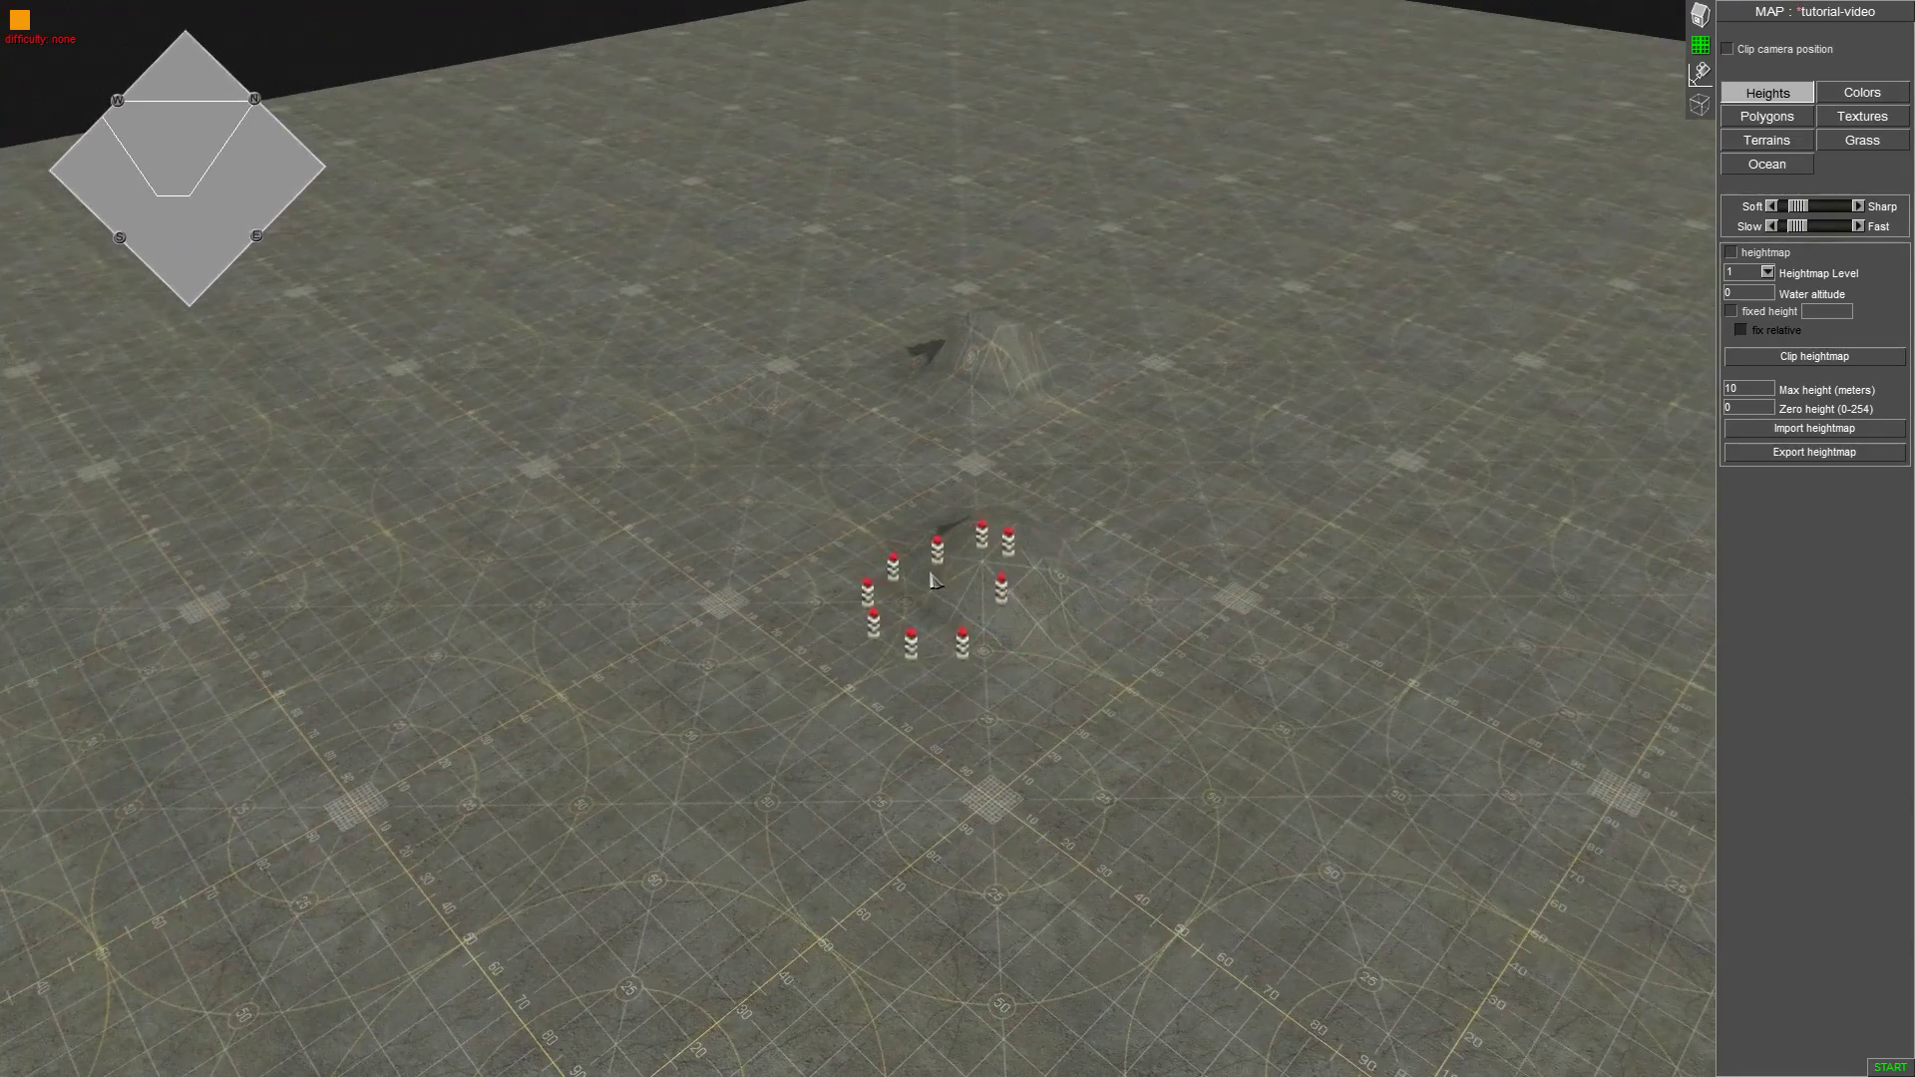
pyautogui.press('Right')
pyautogui.moveTo(1271, 550); pyautogui.dragTo(1094, 555, button='middle')
pyautogui.press('Right')
pyautogui.scroll(4, 972, 582)
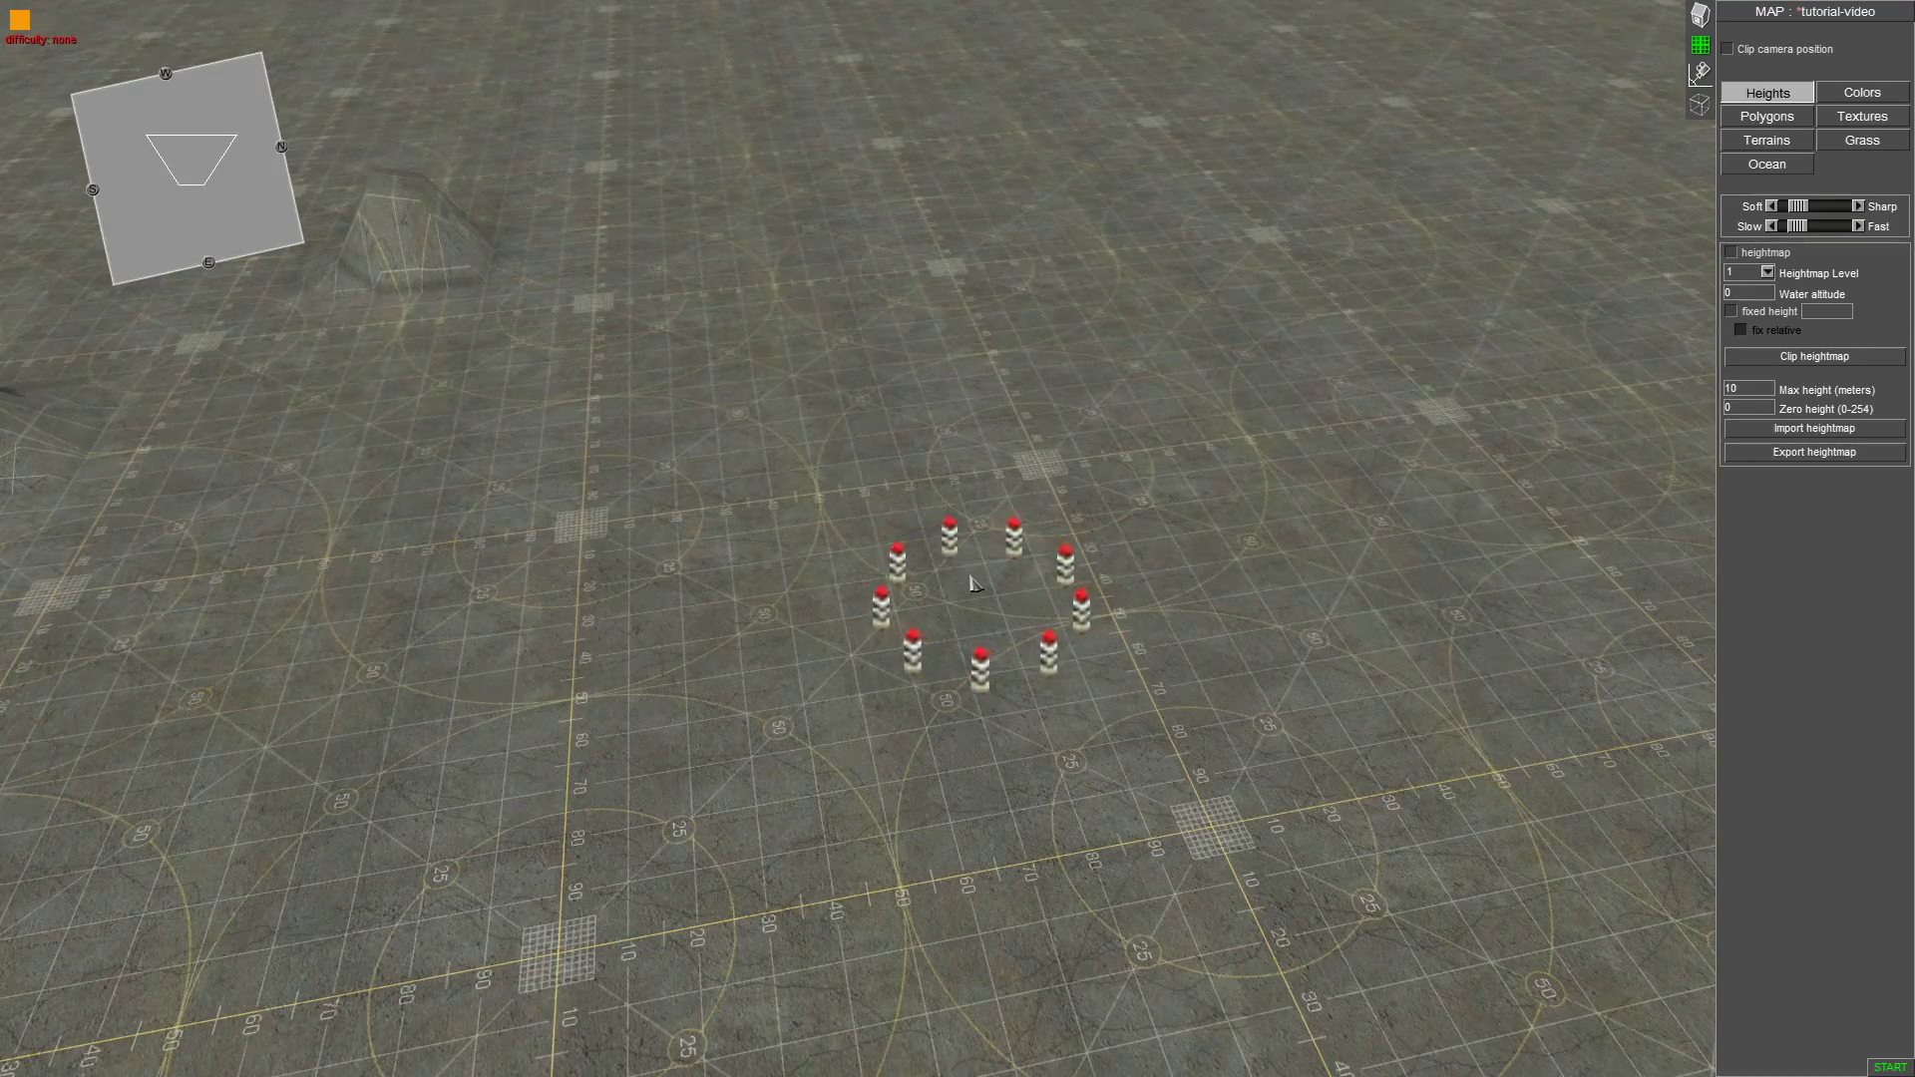
pyautogui.press('KP_Add')
pyautogui.scroll(-6, 972, 575)
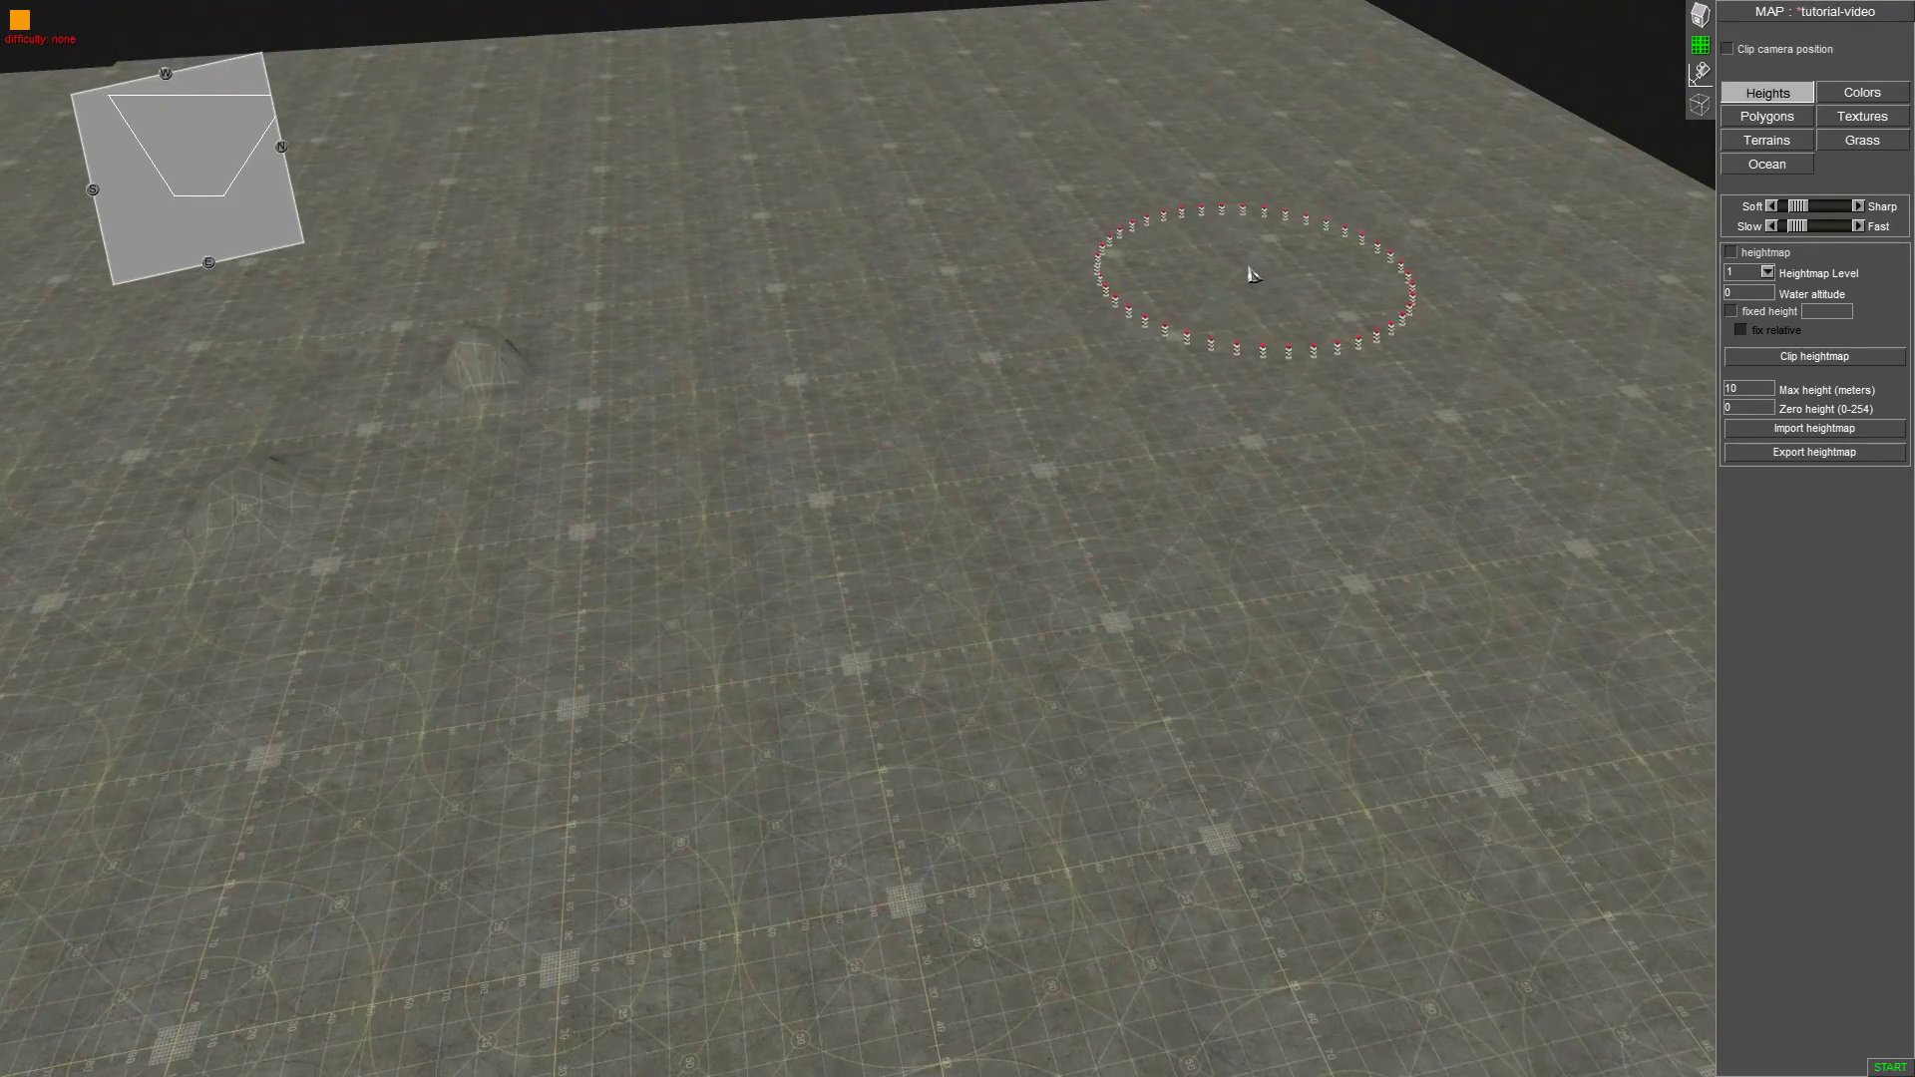
pyautogui.click(1248, 294)
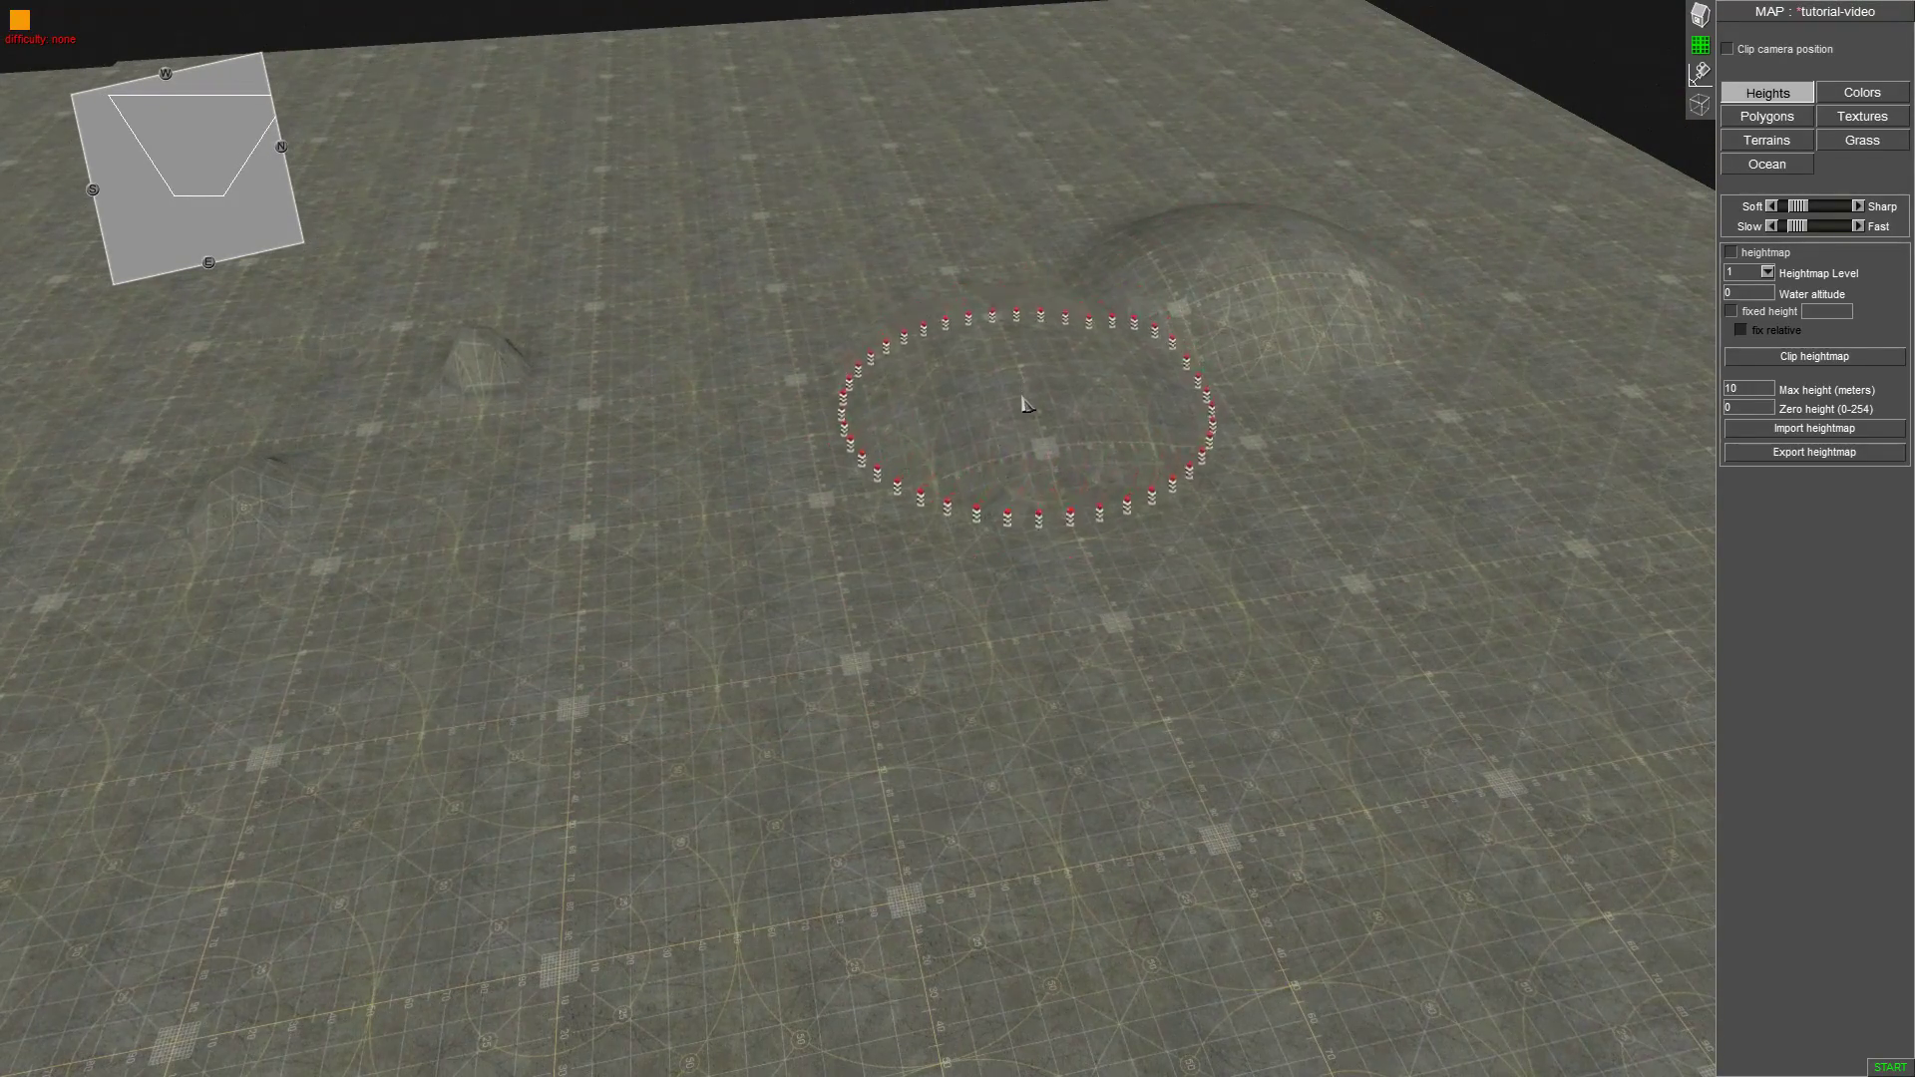
pyautogui.click(1022, 401)
# Move the brush speed well towards Fast and raise two more broad hills next to the large ones.
pyautogui.moveTo(1797, 225); pyautogui.dragTo(1833, 225)
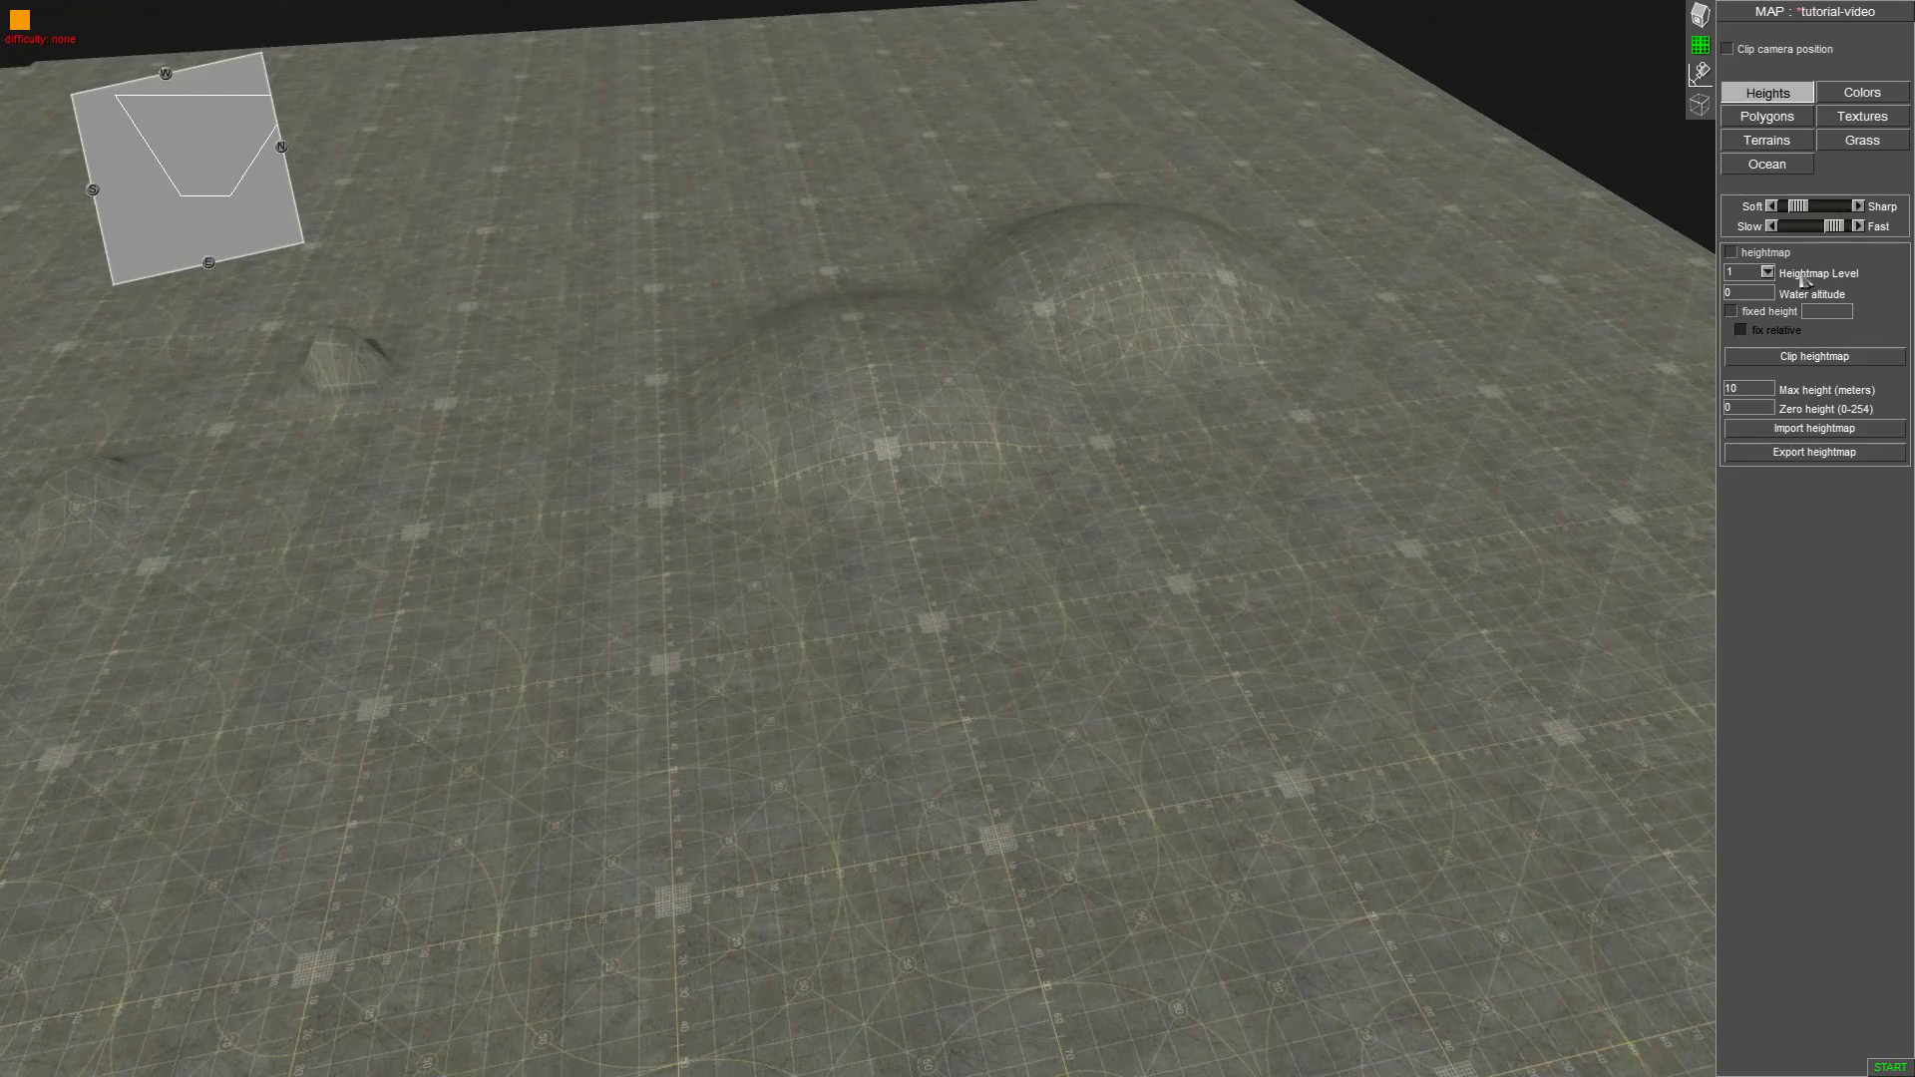
pyautogui.click(1371, 585)
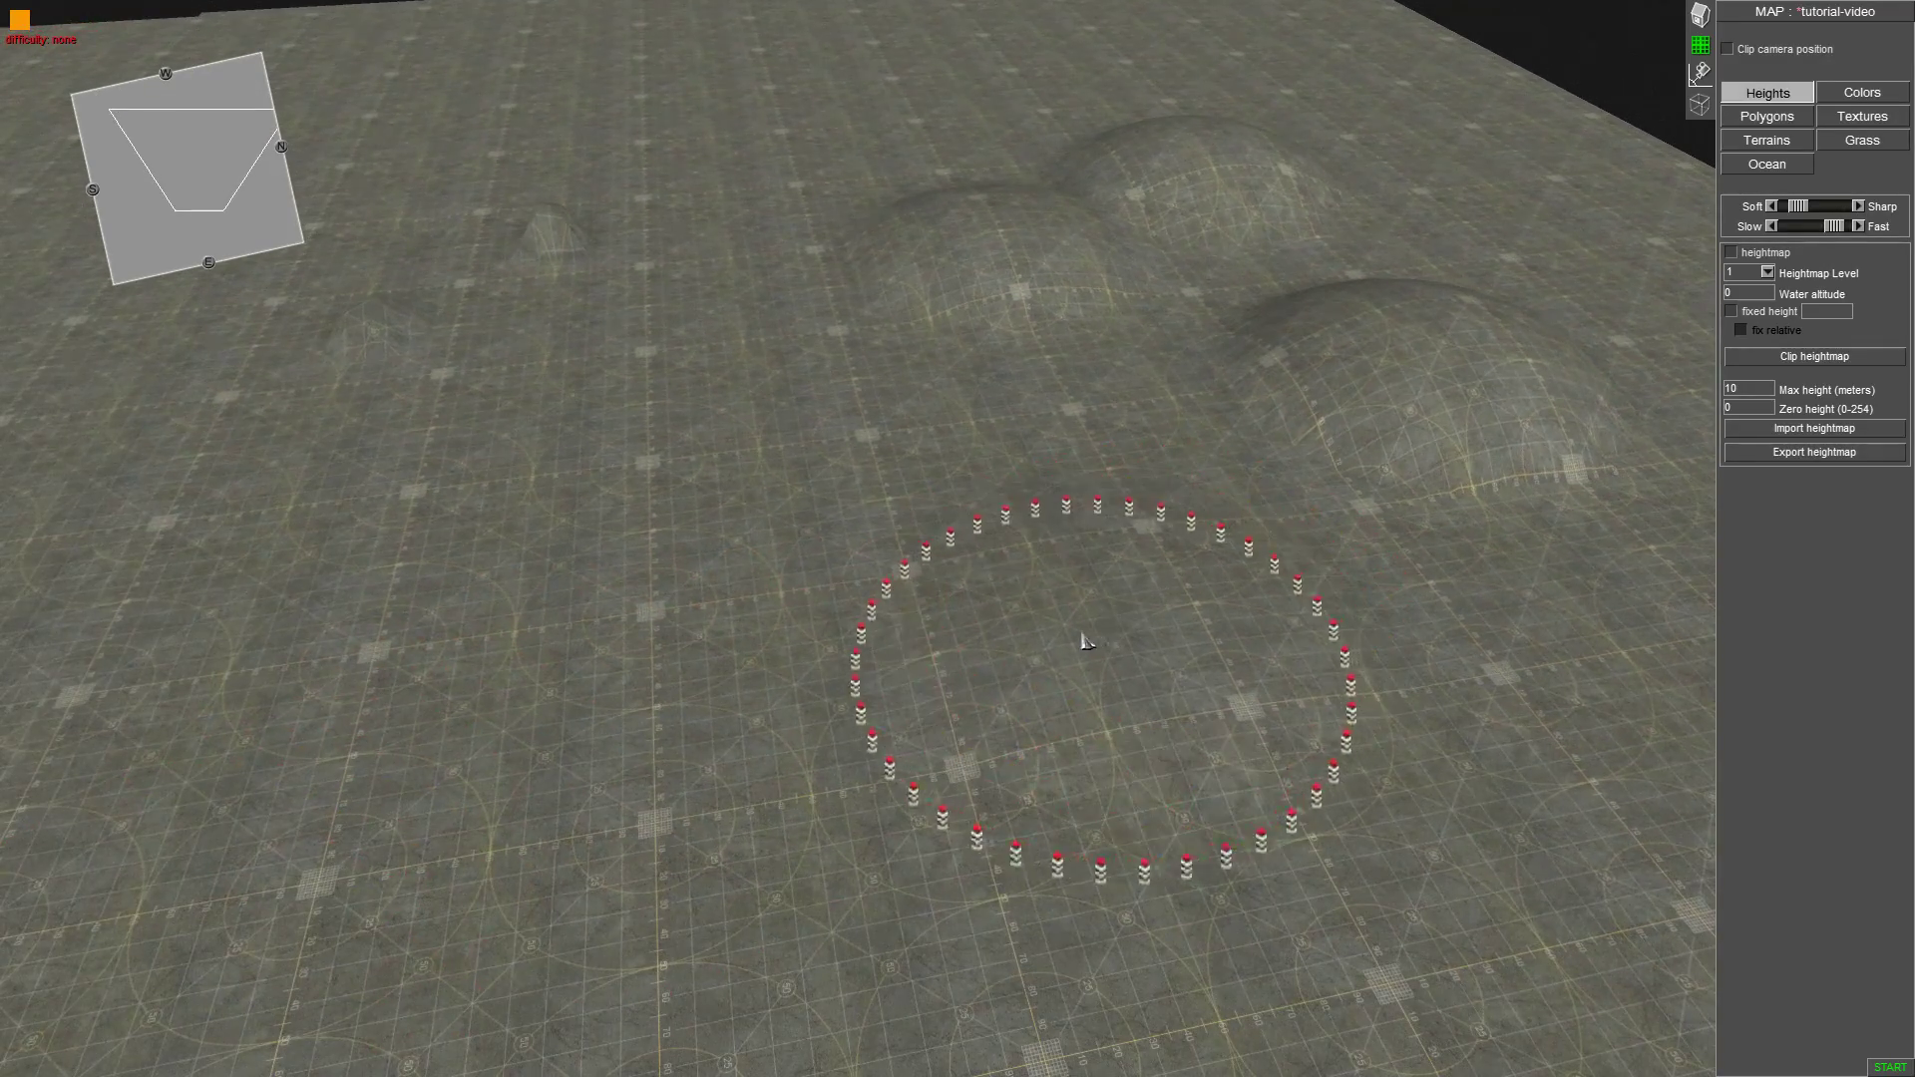
pyautogui.click(1286, 535)
# Set the height brush's Slow–Fast speed back to 20%.
pyautogui.moveTo(795, 508); pyautogui.dragTo(1103, 470, button='middle')
pyautogui.scroll(3, 902, 697)
pyautogui.moveTo(902, 697)
pyautogui.mouseDown(button='middle')
pyautogui.moveTo(990, 708)
pyautogui.moveTo(893, 658)
pyautogui.mouseUp(button='middle')
pyautogui.scroll(3, 834, 578)
pyautogui.moveTo(1303, 369)
pyautogui.mouseDown(button='middle')
pyautogui.moveTo(1042, 516)
pyautogui.moveTo(888, 528)
pyautogui.mouseUp(button='middle')
pyautogui.moveTo(1839, 231); pyautogui.dragTo(1805, 233)
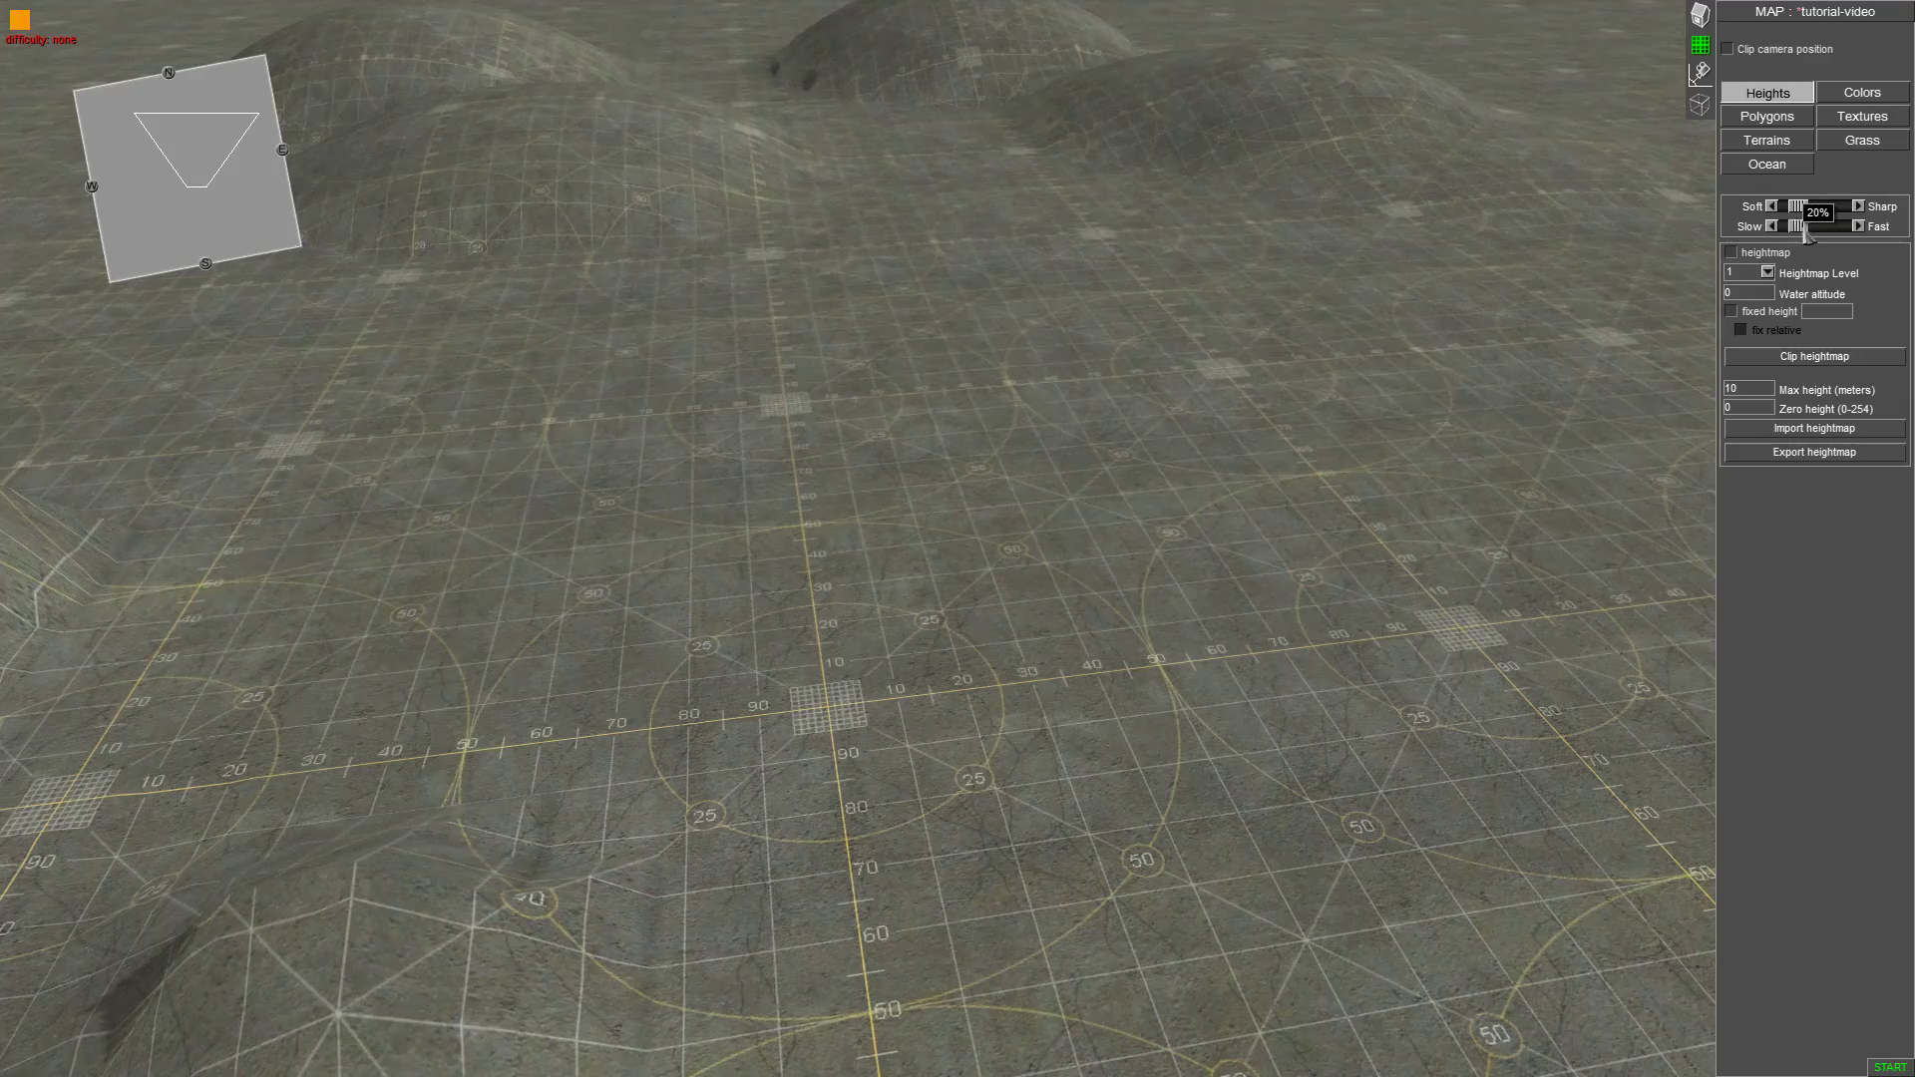
# Enable the fixed height option for the height brush and set its value to 50.
pyautogui.scroll(-3, 1127, 381)
pyautogui.moveTo(1165, 394); pyautogui.dragTo(891, 504, button='middle')
pyautogui.scroll(-2, 884, 436)
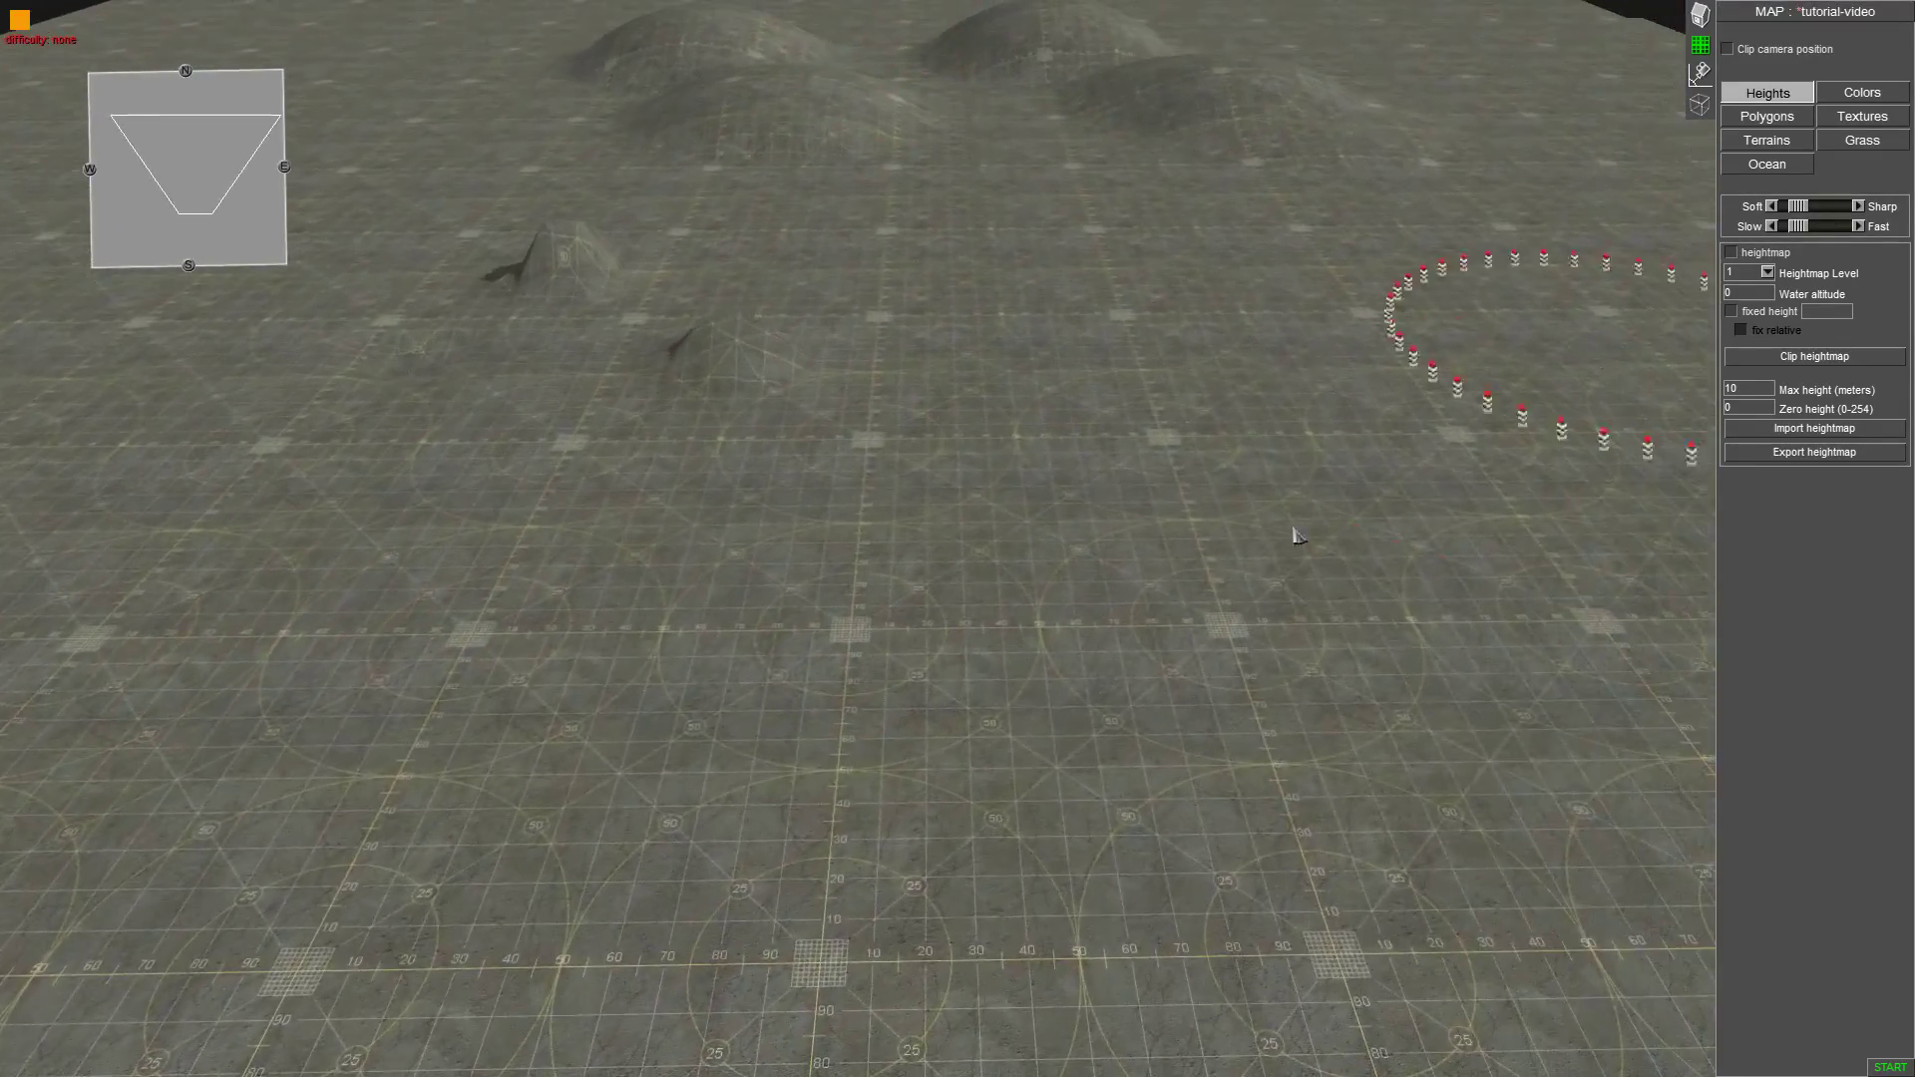
pyautogui.scroll(3, 977, 598)
pyautogui.moveTo(1117, 591)
pyautogui.mouseDown(button='middle')
pyautogui.moveTo(1225, 582)
pyautogui.moveTo(1393, 478)
pyautogui.mouseUp(button='middle')
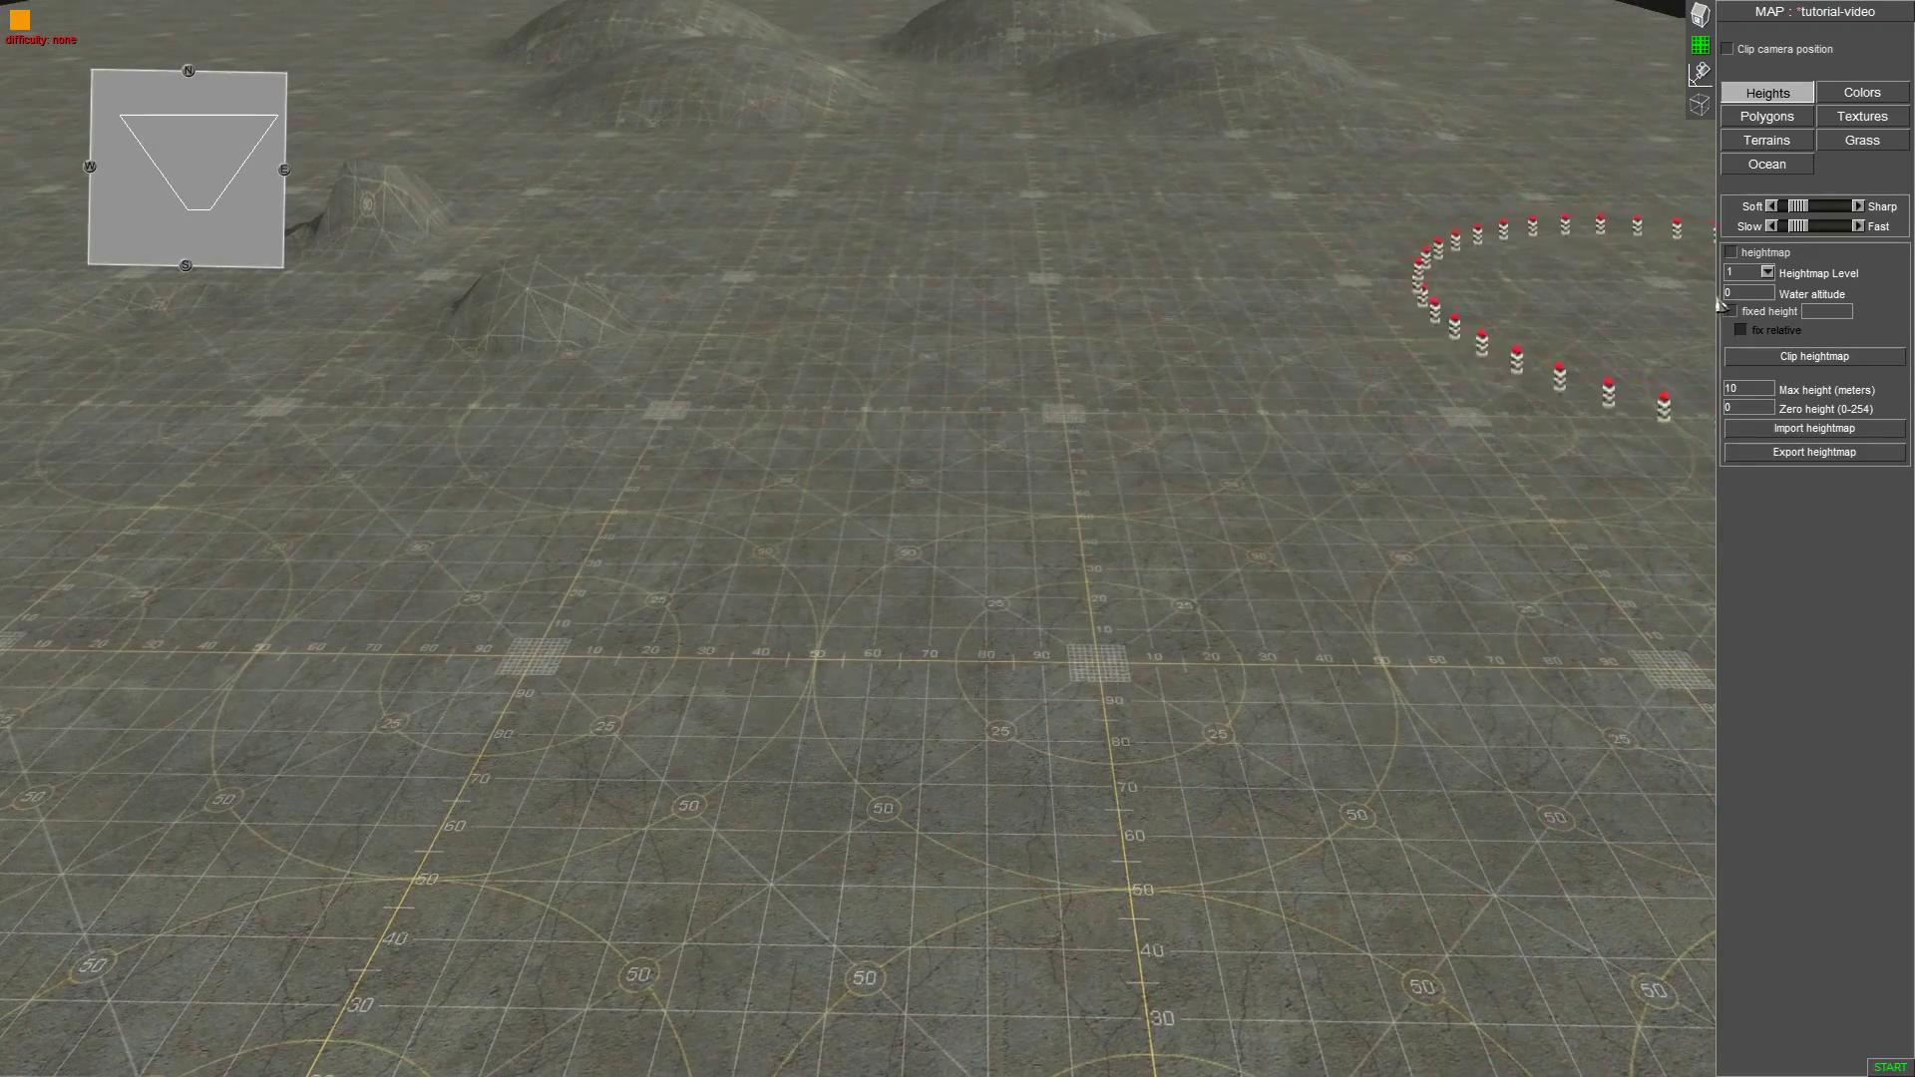
pyautogui.scroll(-2, 1019, 521)
pyautogui.click(1760, 315)
pyautogui.moveTo(995, 502); pyautogui.dragTo(1126, 507, button='middle')
pyautogui.scroll(-2, 1015, 491)
pyautogui.click(1832, 313)
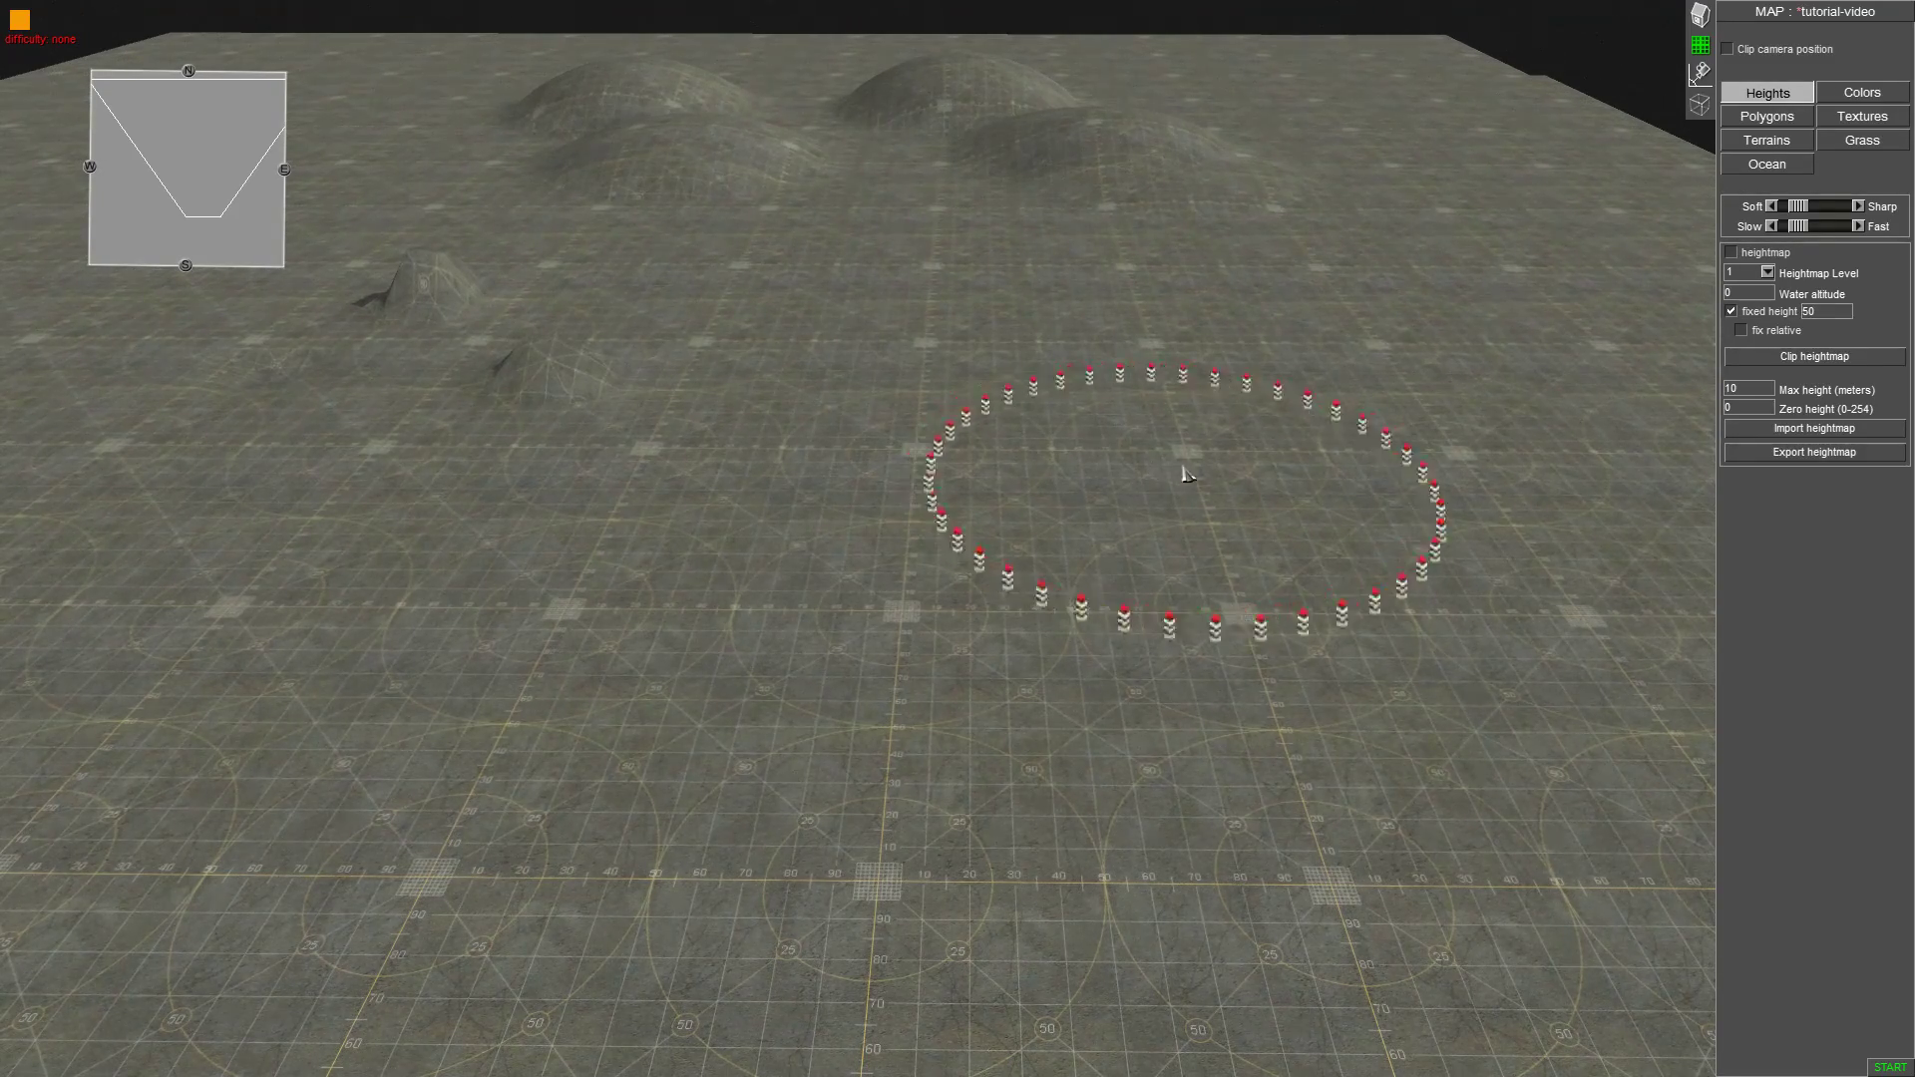
# Paint flat-topped plateaus with steep sides across the open terrain using the large brush at fixed height 50.
pyautogui.moveTo(1043, 510)
pyautogui.mouseDown(button='middle')
pyautogui.moveTo(748, 444)
pyautogui.moveTo(780, 454)
pyautogui.moveTo(804, 555)
pyautogui.moveTo(555, 449)
pyautogui.moveTo(672, 304)
pyautogui.mouseUp(button='middle')
pyautogui.moveTo(1065, 613)
pyautogui.mouseDown(button='middle')
pyautogui.moveTo(1130, 502)
pyautogui.moveTo(1103, 475)
pyautogui.moveTo(1034, 496)
pyautogui.moveTo(823, 483)
pyautogui.mouseUp(button='middle')
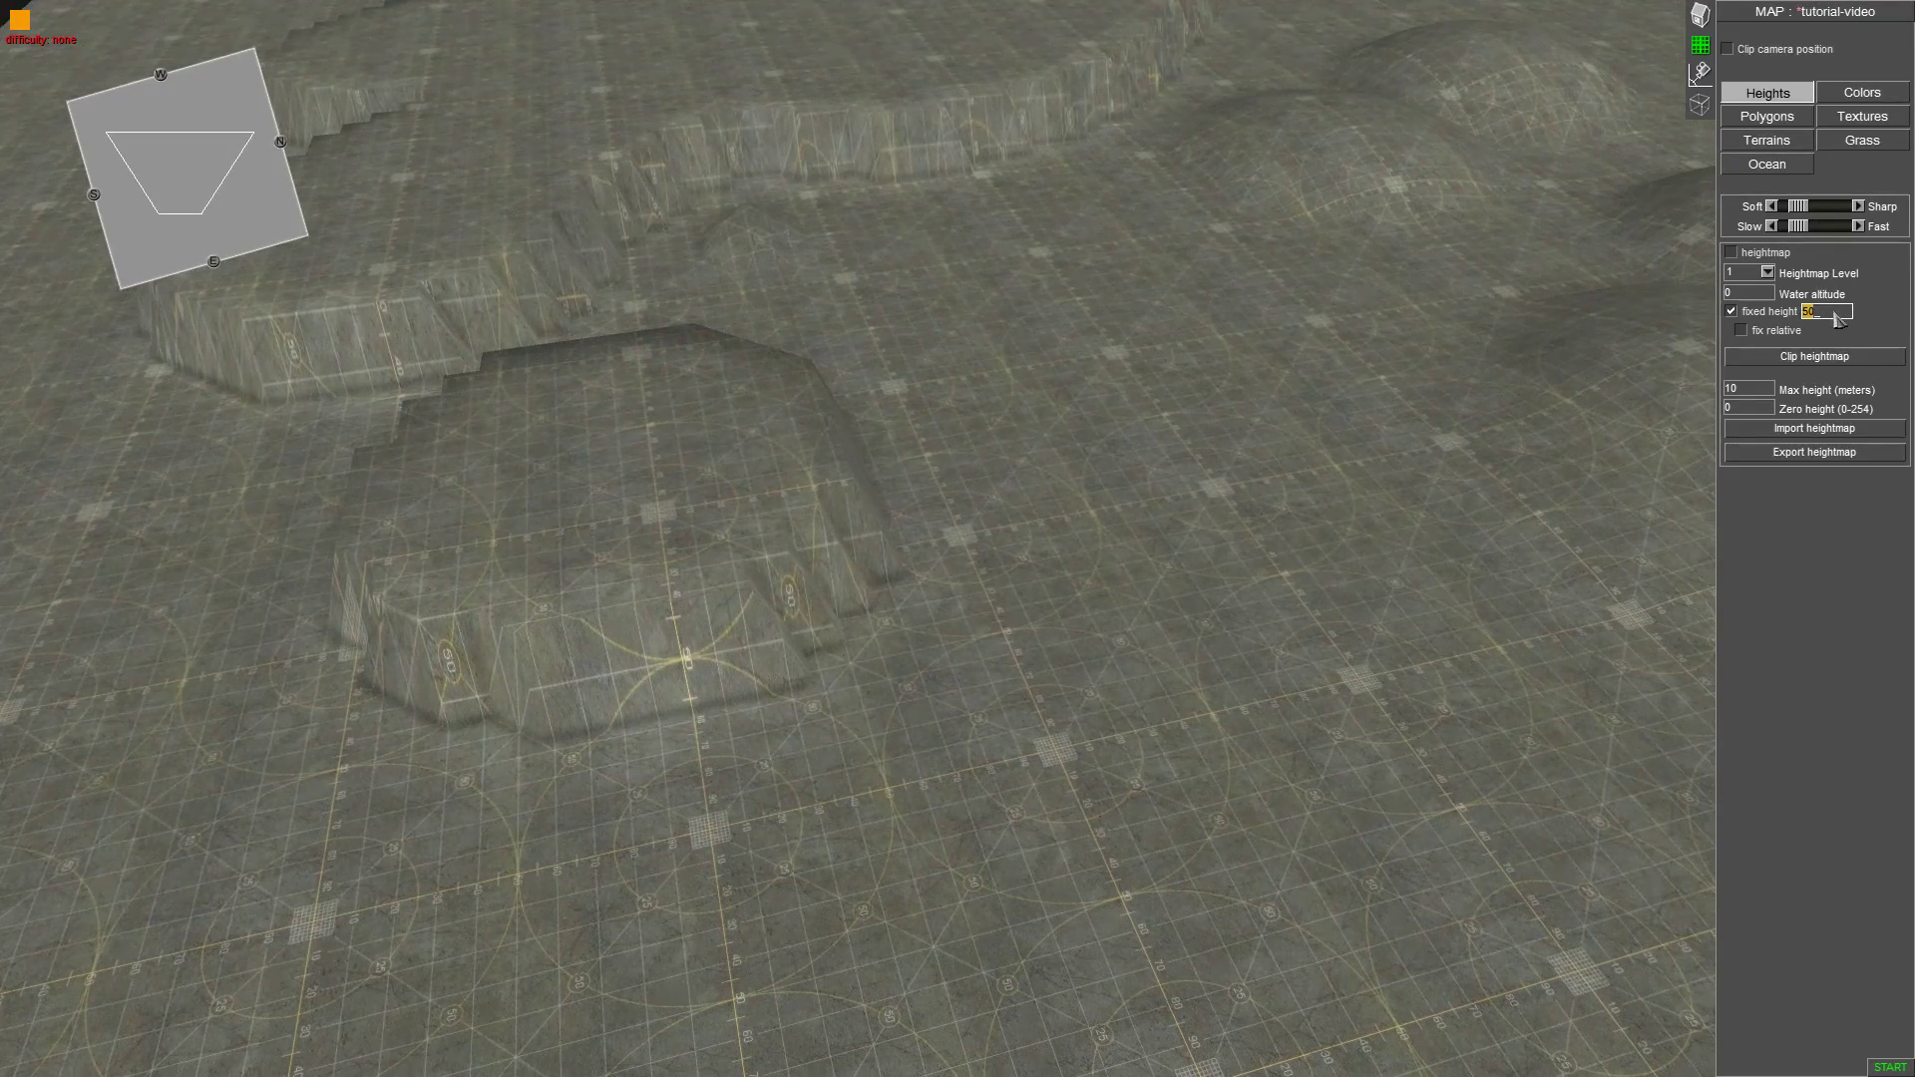
# Set the fixed height to -50 and dig a flat-bottomed crater in front of the broad hills.
pyautogui.moveTo(733, 380)
pyautogui.mouseDown(button='middle')
pyautogui.moveTo(1111, 372)
pyautogui.moveTo(940, 697)
pyautogui.moveTo(1073, 838)
pyautogui.moveTo(3, 485)
pyautogui.moveTo(806, 388)
pyautogui.mouseUp(button='middle')
pyautogui.scroll(-6, 957, 559)
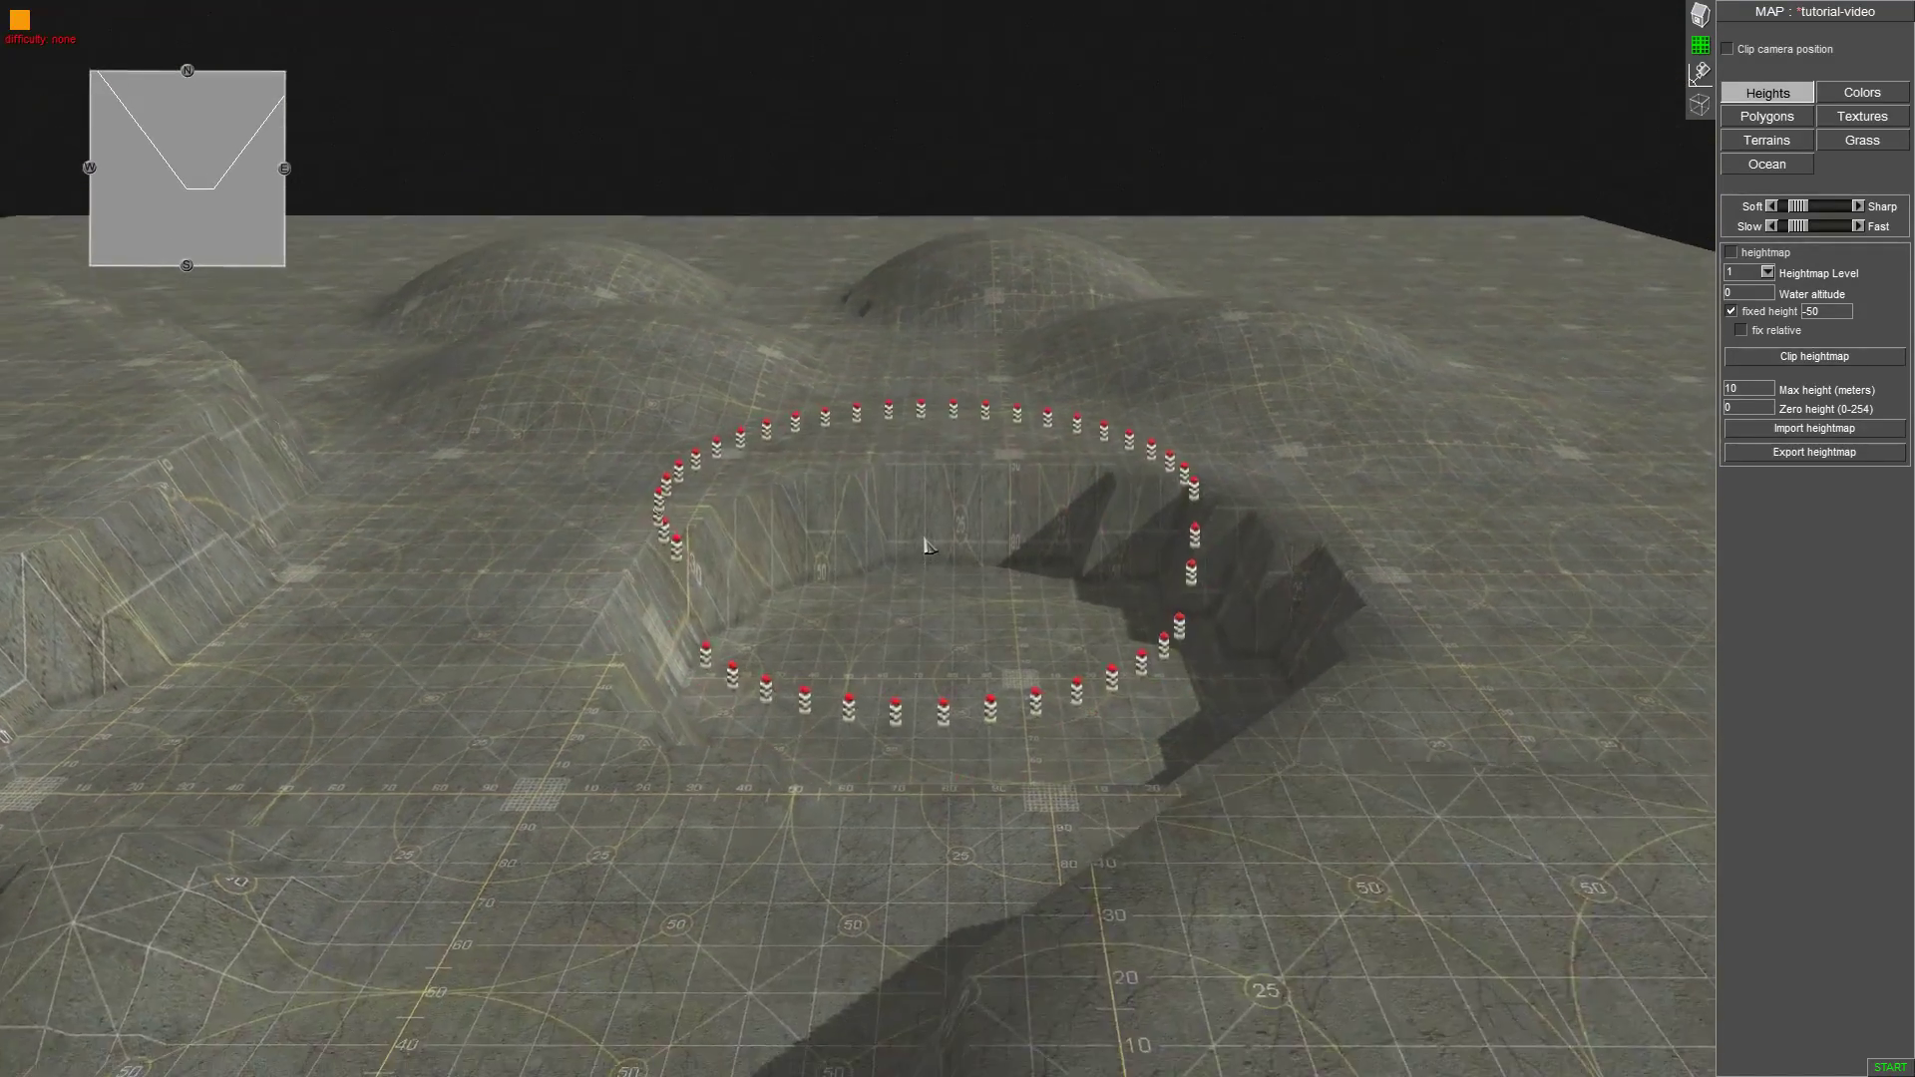
# Extend the flat-bottomed crater in front of the broad hills with the height brush at fixed height -50.
pyautogui.moveTo(918, 505); pyautogui.dragTo(816, 583, button='middle')
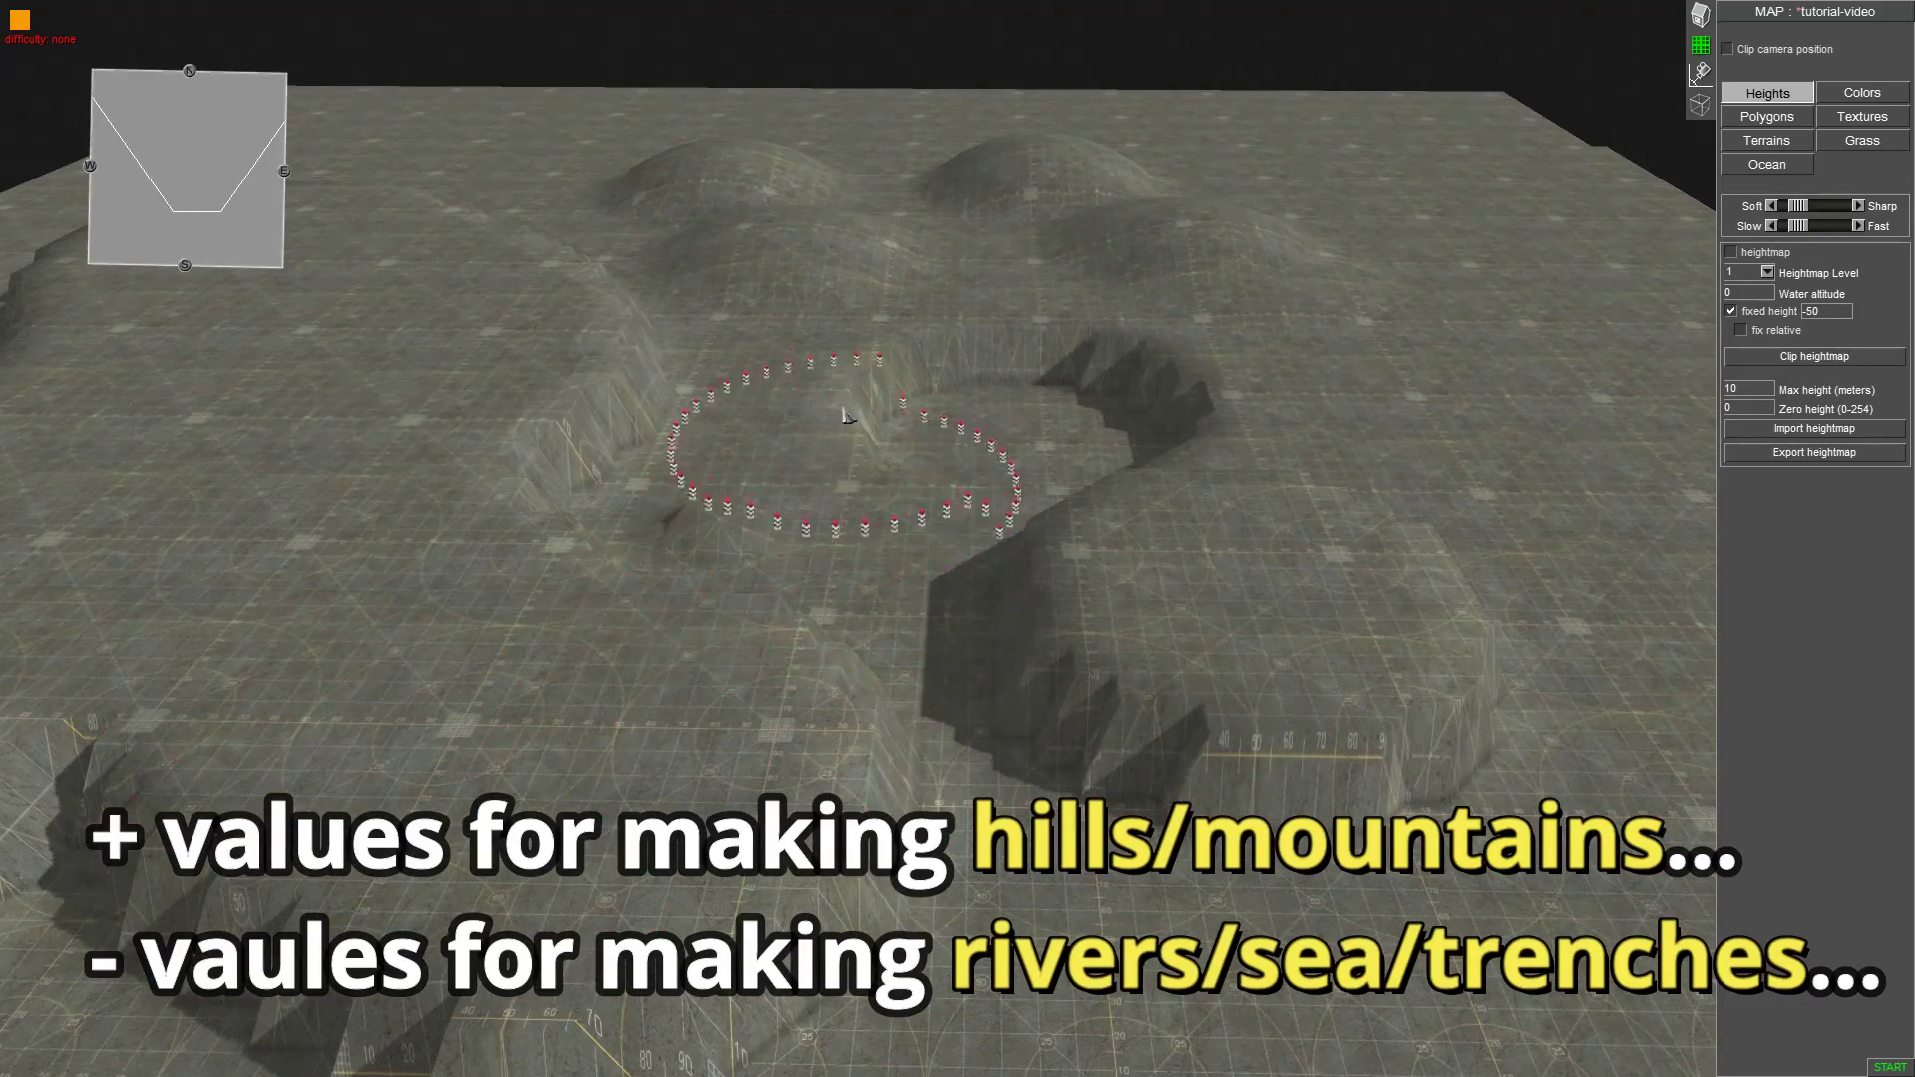
pyautogui.moveTo(733, 8)
pyautogui.mouseDown(button='middle')
pyautogui.moveTo(818, 252)
pyautogui.moveTo(769, 223)
pyautogui.moveTo(748, 350)
pyautogui.moveTo(837, 350)
pyautogui.moveTo(922, 402)
pyautogui.moveTo(965, 385)
pyautogui.moveTo(876, 393)
pyautogui.moveTo(918, 363)
pyautogui.moveTo(897, 440)
pyautogui.moveTo(858, 469)
pyautogui.moveTo(878, 518)
pyautogui.moveTo(778, 663)
pyautogui.moveTo(781, 646)
pyautogui.mouseUp(button='middle')
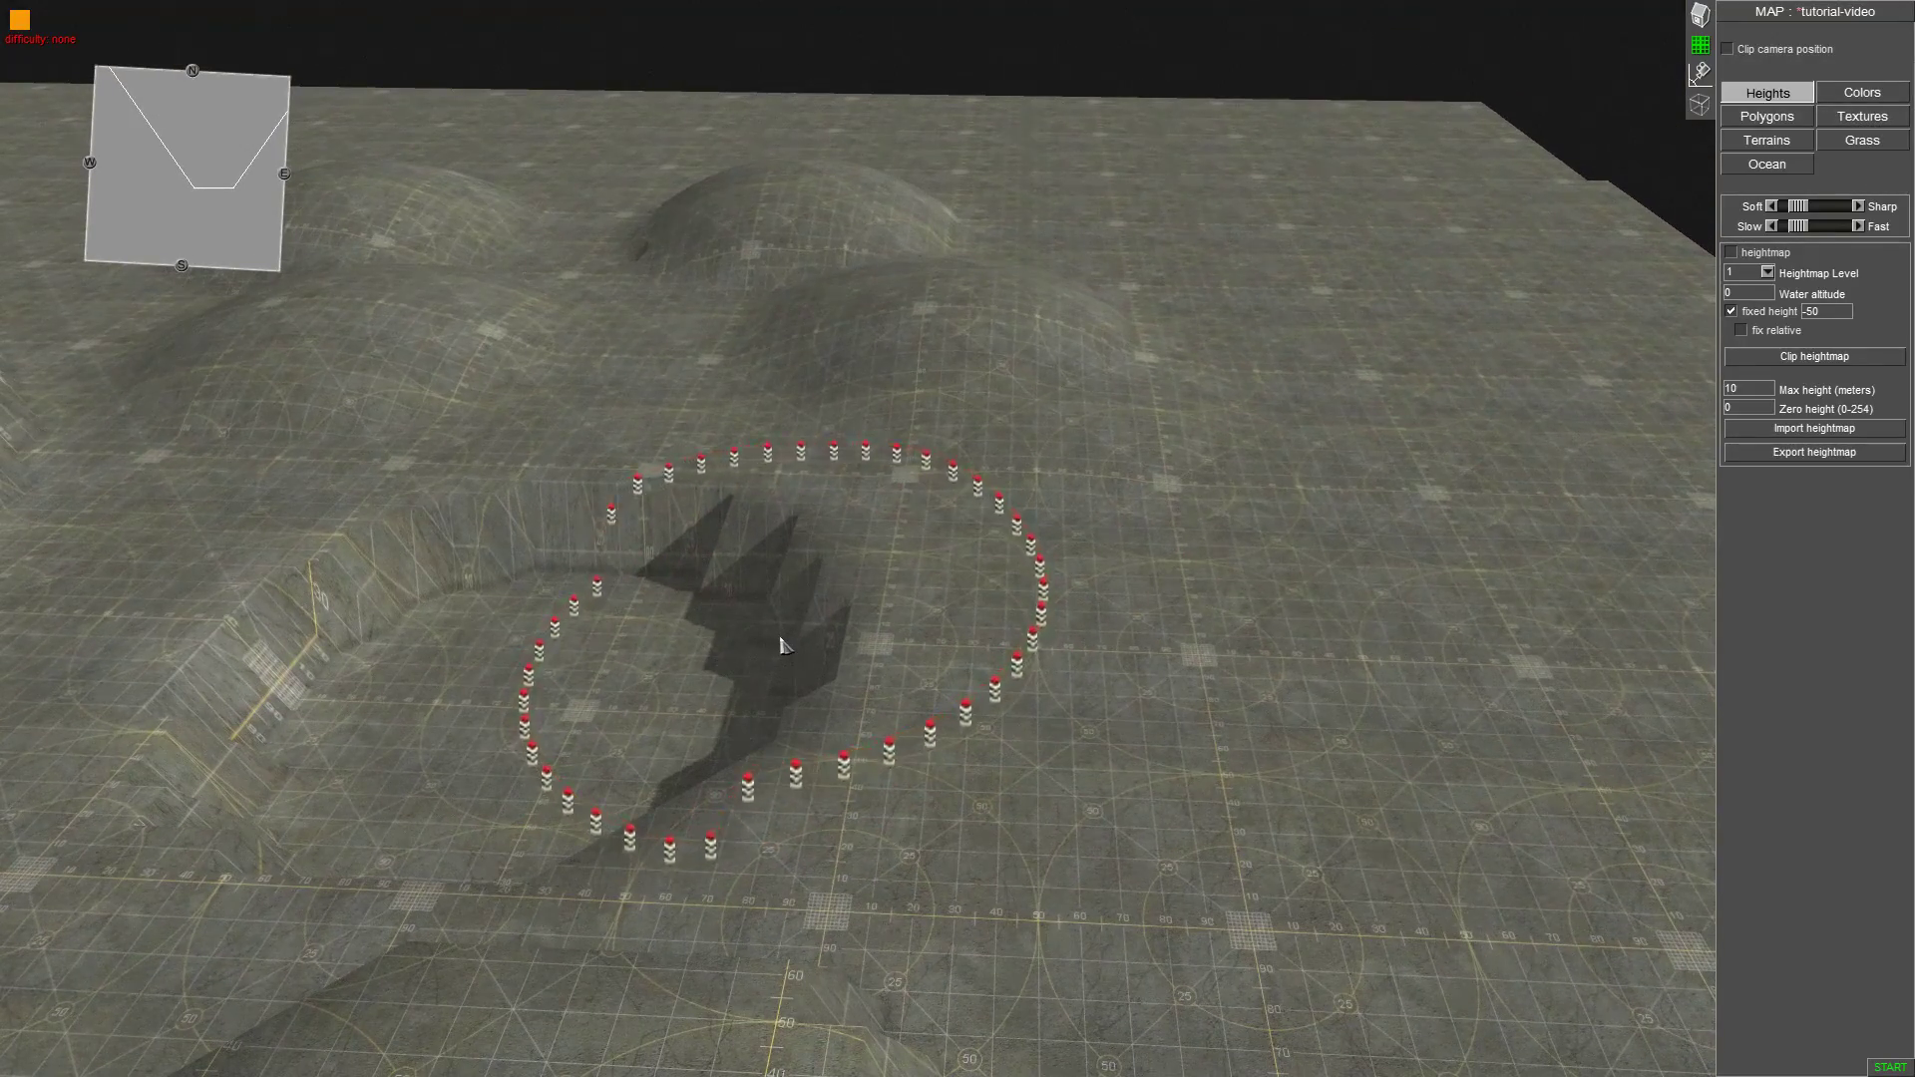
pyautogui.moveTo(833, 701)
pyautogui.mouseDown()
pyautogui.moveTo(1267, 728)
pyautogui.moveTo(1239, 684)
pyautogui.mouseUp()
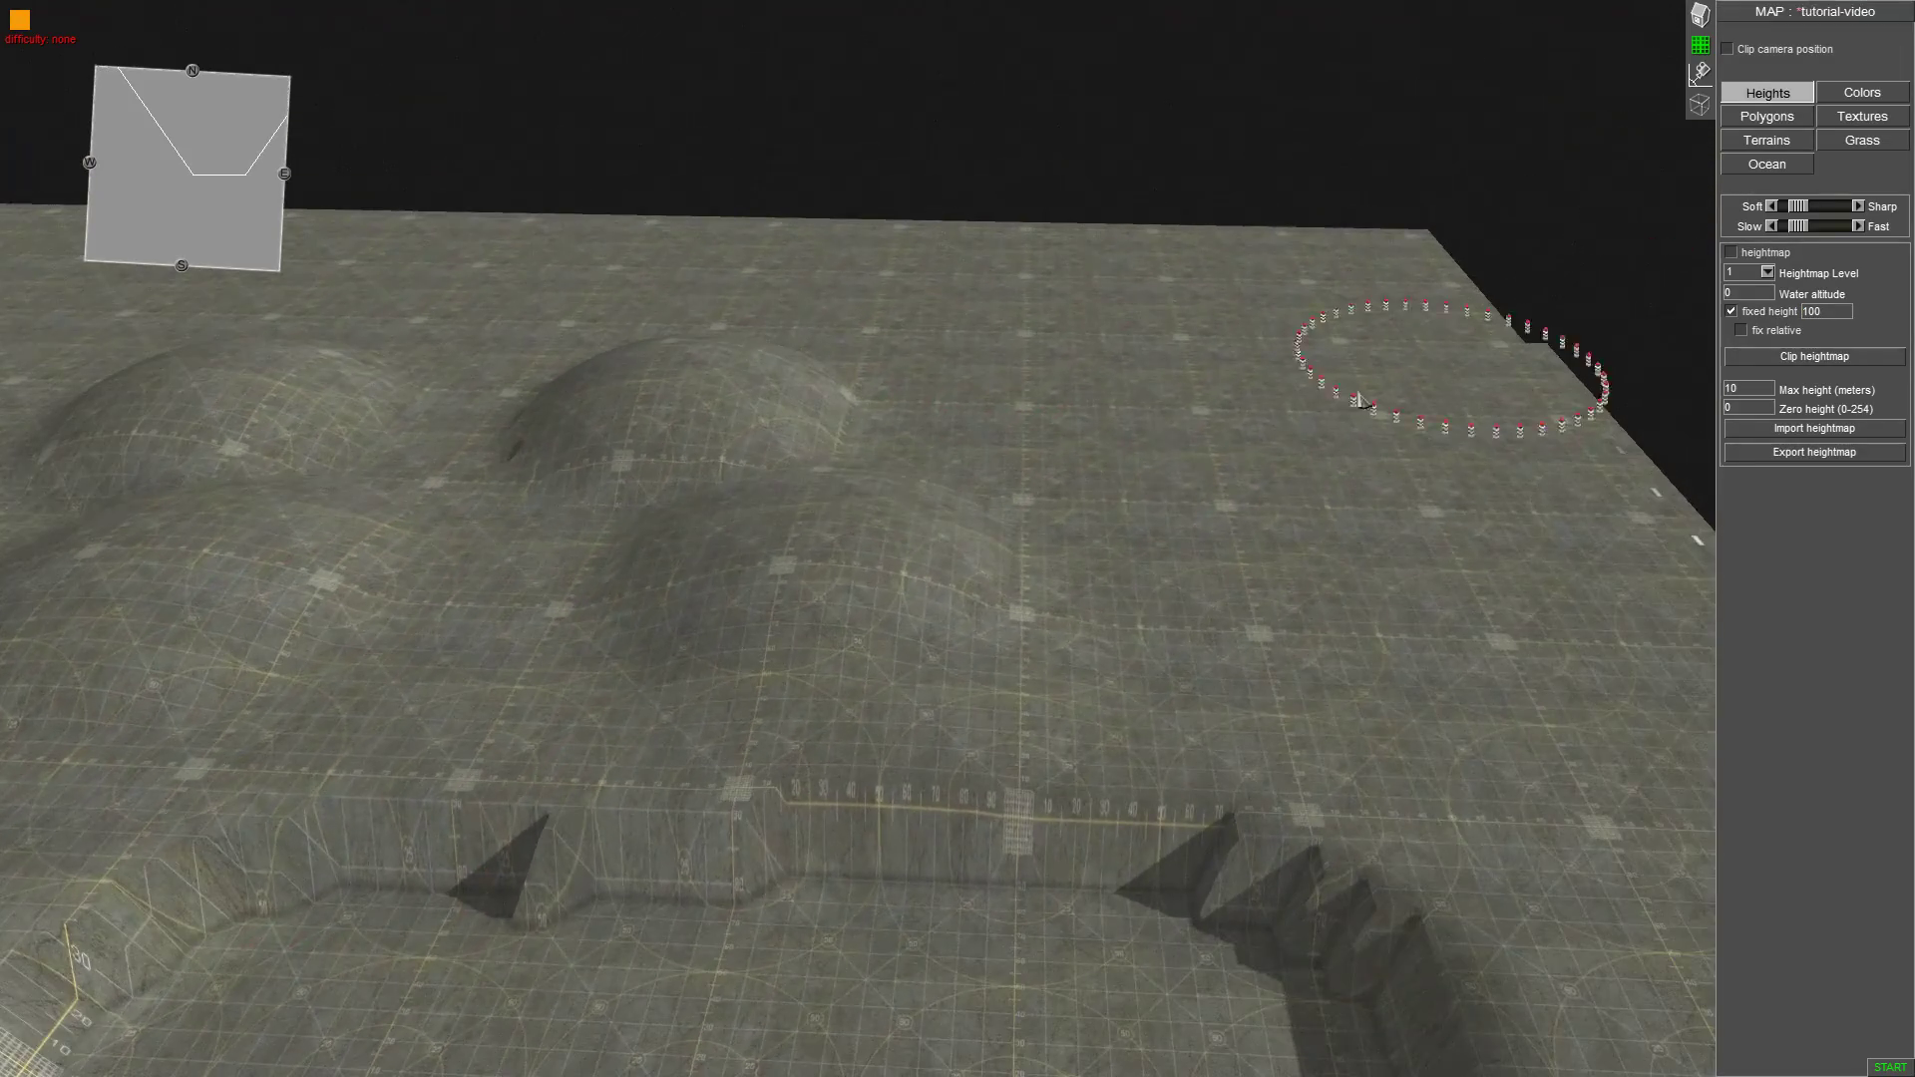
# Set the fixed height to 100 and raise tall steep-sided plateaus beside the hills and near the map's edge.
pyautogui.click(1228, 448)
pyautogui.click(1040, 399)
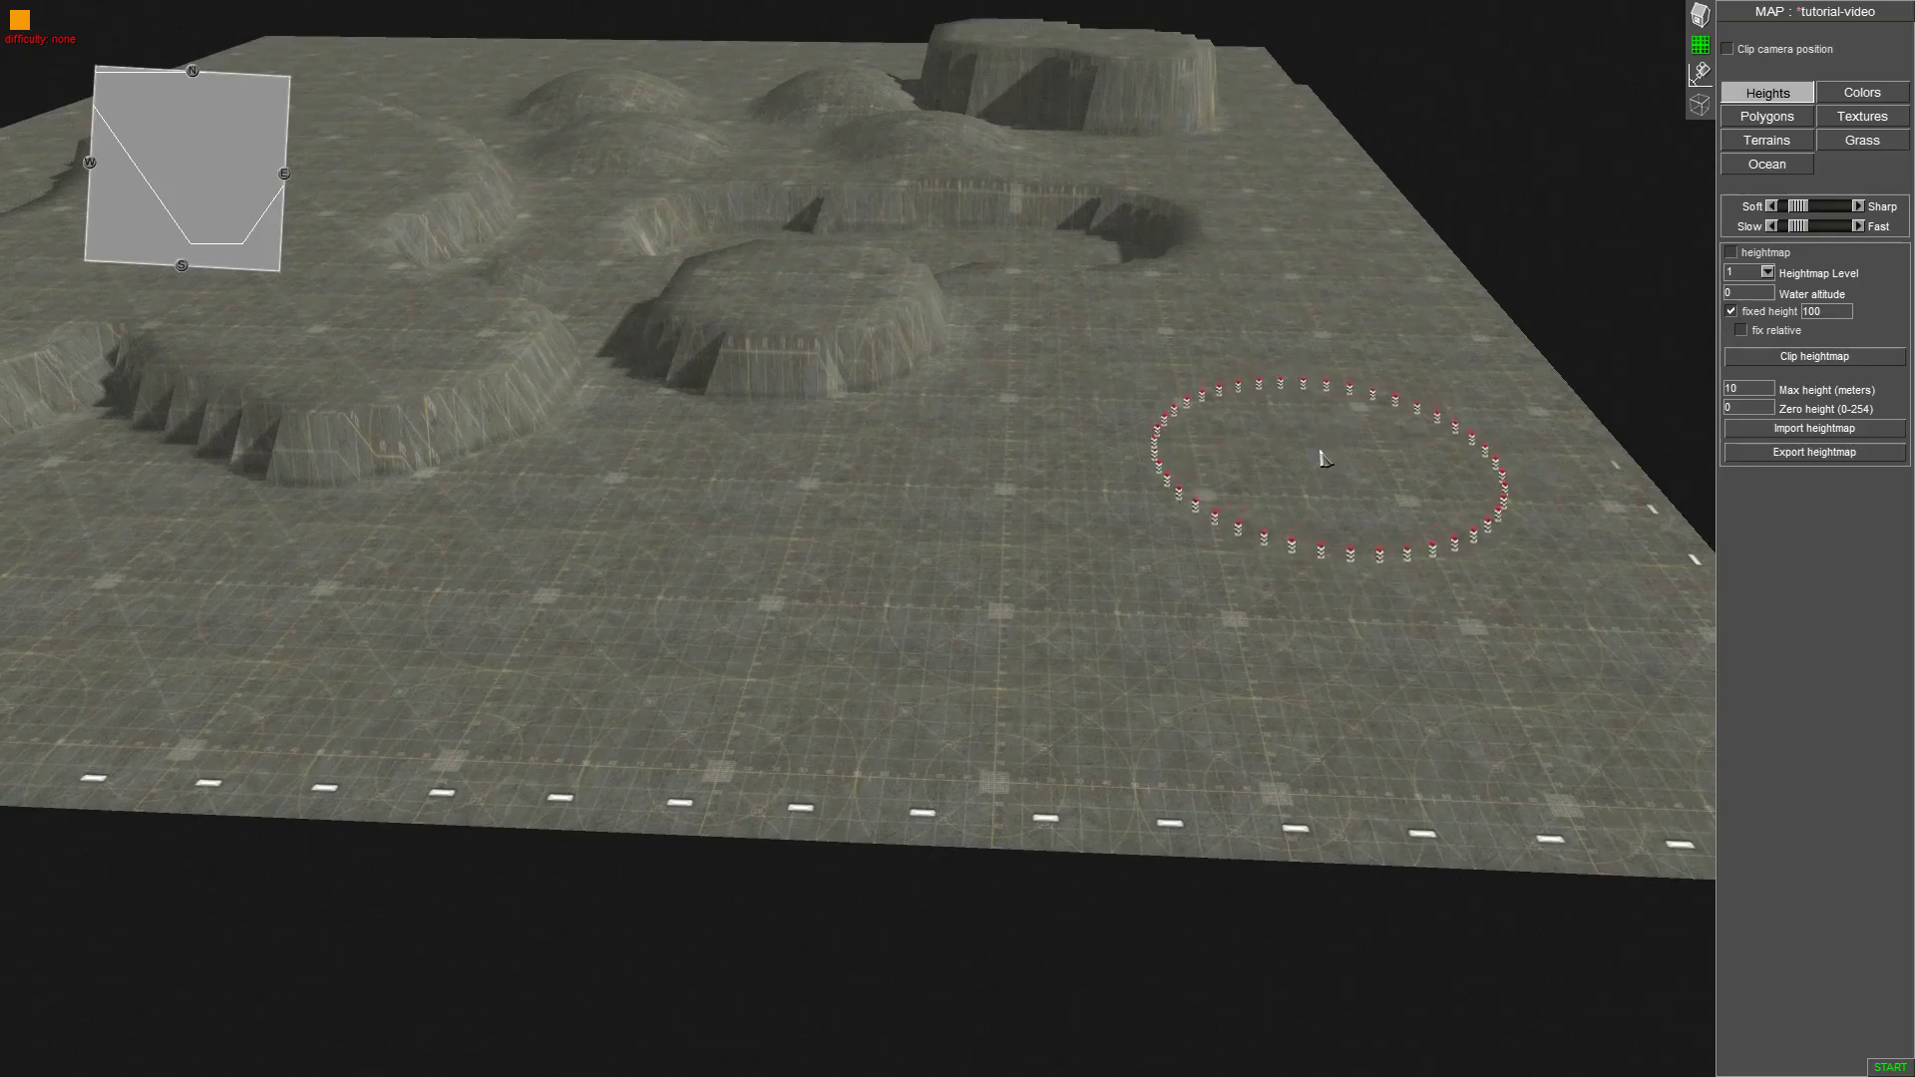
pyautogui.click(1321, 458)
pyautogui.click(958, 513)
pyautogui.moveTo(945, 518); pyautogui.dragTo(521, 521, button='middle')
pyautogui.click(274, 539)
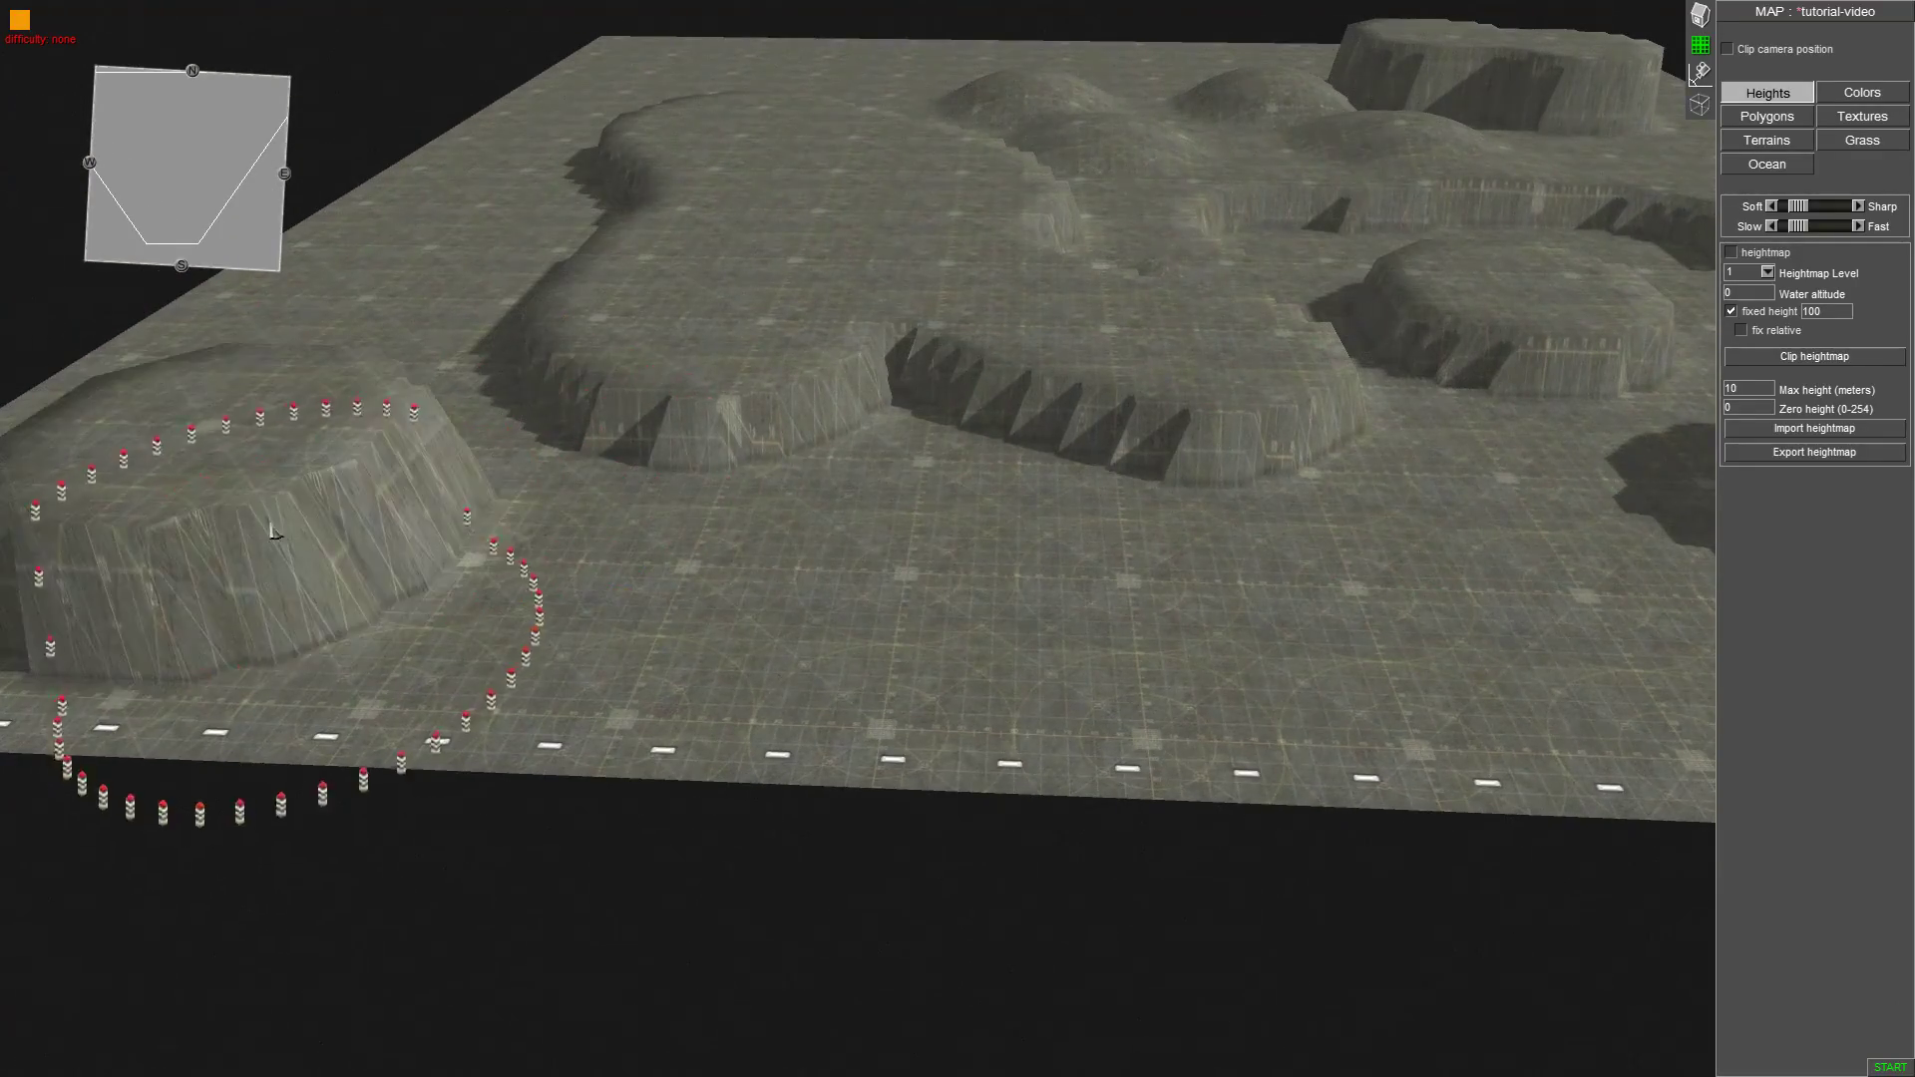
pyautogui.click(329, 359)
# Enable the fix relative option for the height brush and set the fixed height value to 0.
pyautogui.moveTo(387, 344)
pyautogui.mouseDown(button='middle')
pyautogui.moveTo(556, 10)
pyautogui.moveTo(952, 549)
pyautogui.moveTo(1167, 536)
pyautogui.moveTo(1145, 290)
pyautogui.moveTo(1231, 282)
pyautogui.mouseUp(button='middle')
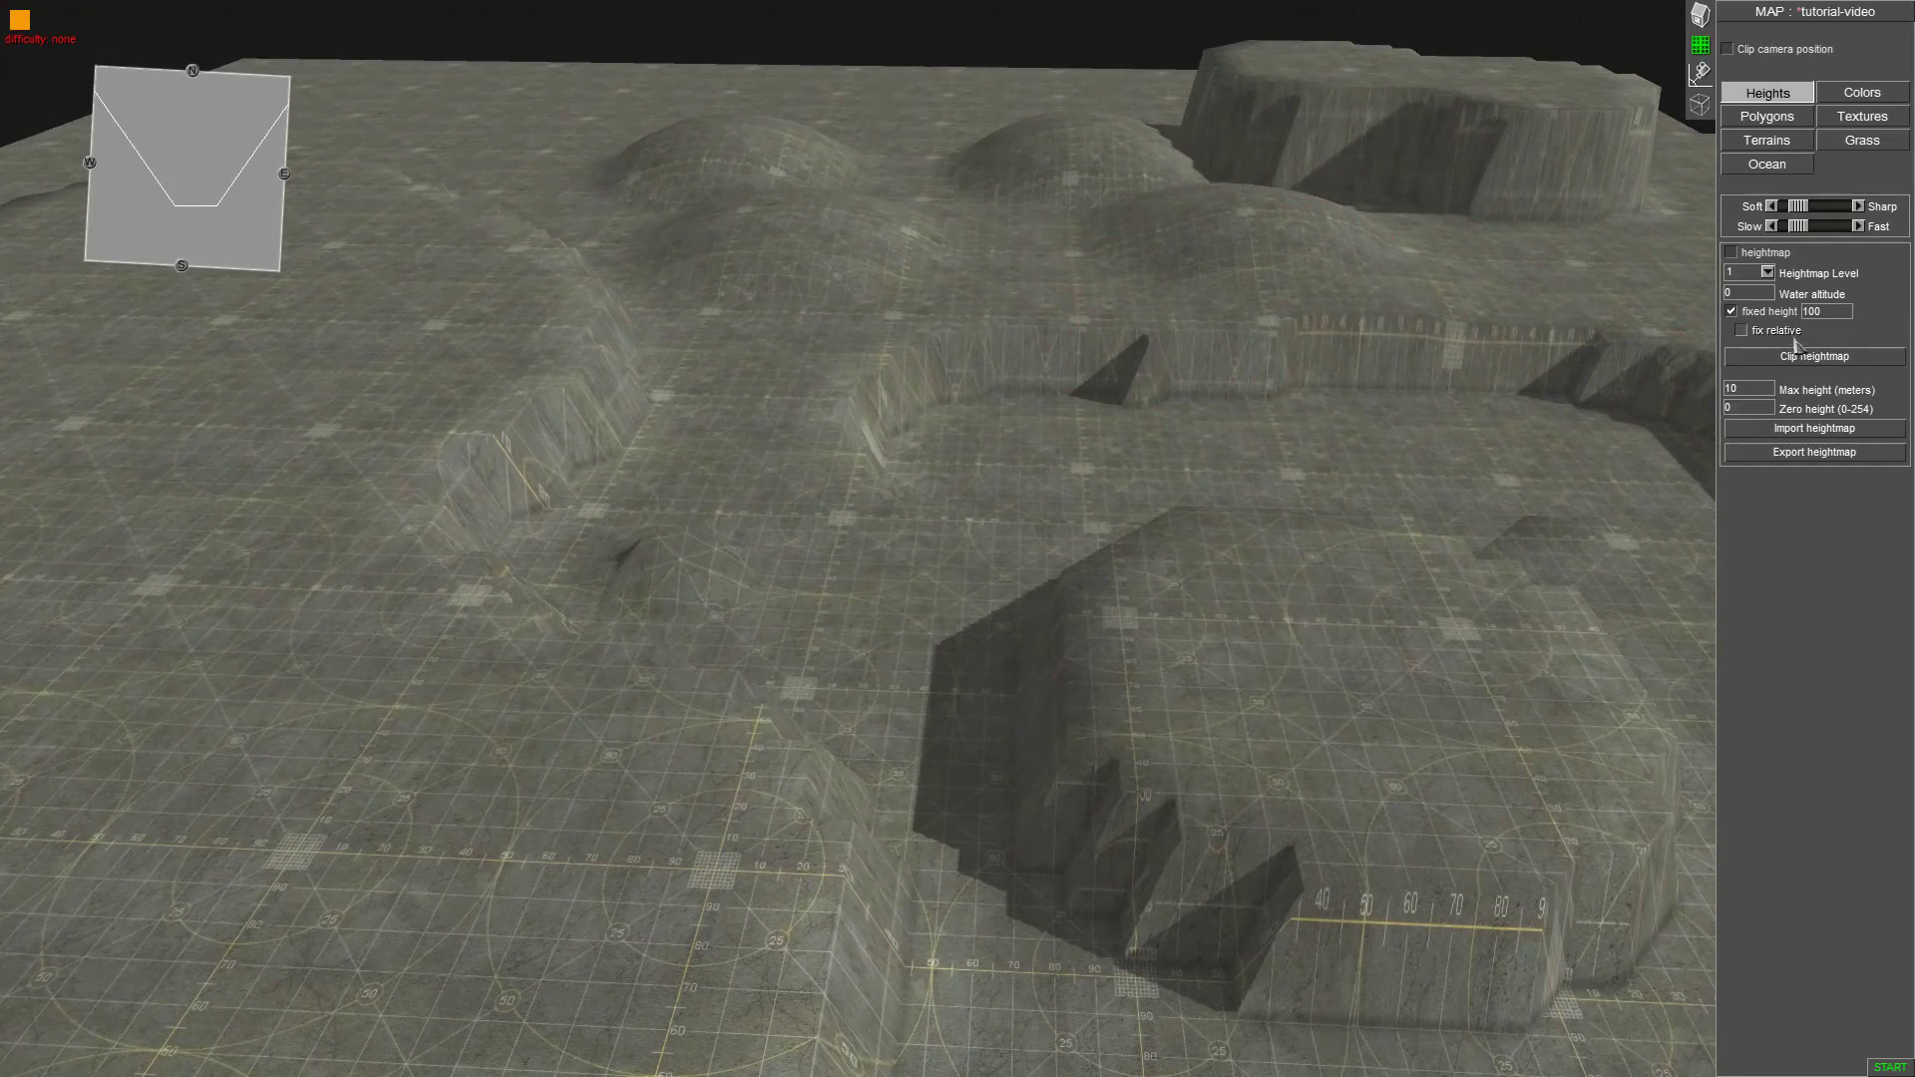
pyautogui.moveTo(1615, 336); pyautogui.dragTo(1085, 397, button='middle')
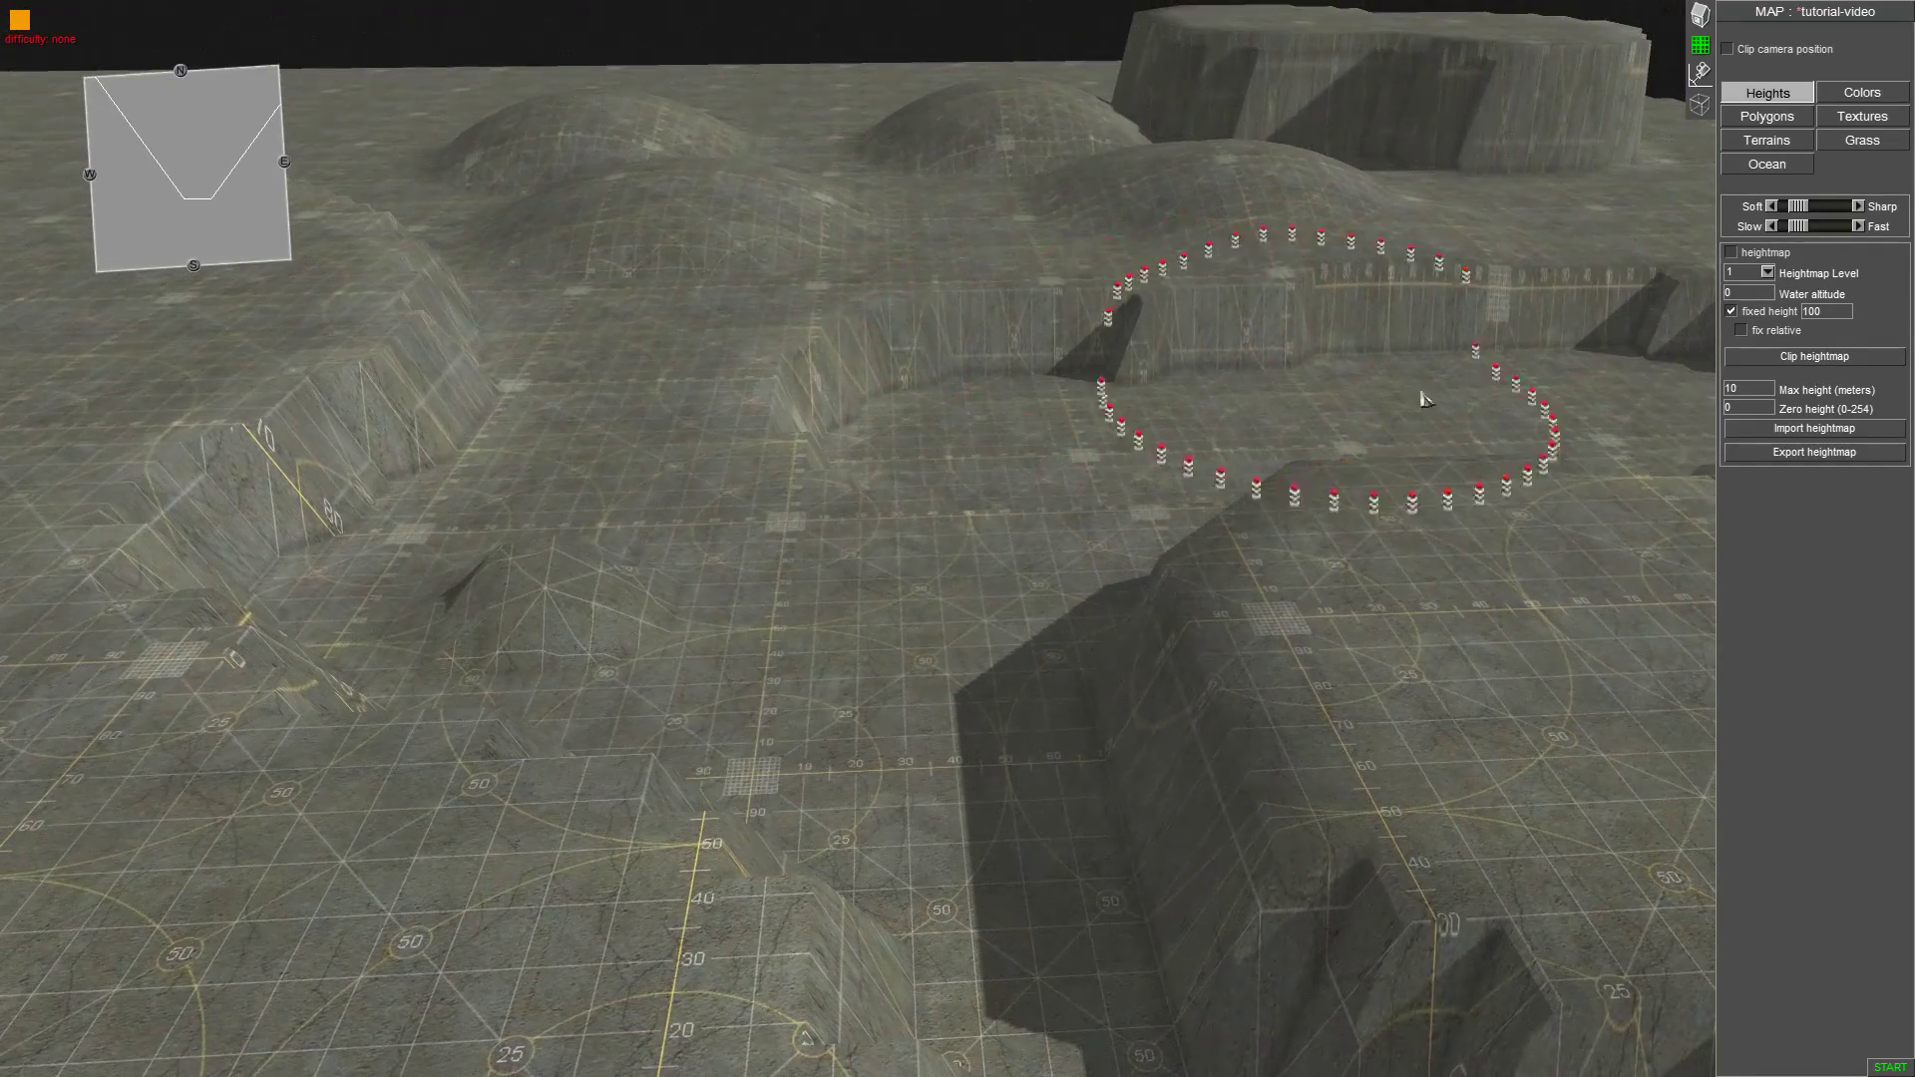
pyautogui.click(1740, 330)
pyautogui.moveTo(1296, 379)
pyautogui.mouseDown(button='middle')
pyautogui.moveTo(1073, 389)
pyautogui.moveTo(1077, 339)
pyautogui.moveTo(1453, 389)
pyautogui.moveTo(1253, 362)
pyautogui.moveTo(1265, 428)
pyautogui.moveTo(894, 462)
pyautogui.moveTo(984, 440)
pyautogui.moveTo(838, 496)
pyautogui.moveTo(877, 735)
pyautogui.moveTo(539, 479)
pyautogui.moveTo(888, 410)
pyautogui.moveTo(808, 486)
pyautogui.moveTo(1166, 461)
pyautogui.moveTo(827, 459)
pyautogui.moveTo(1883, 431)
pyautogui.mouseUp(button='middle')
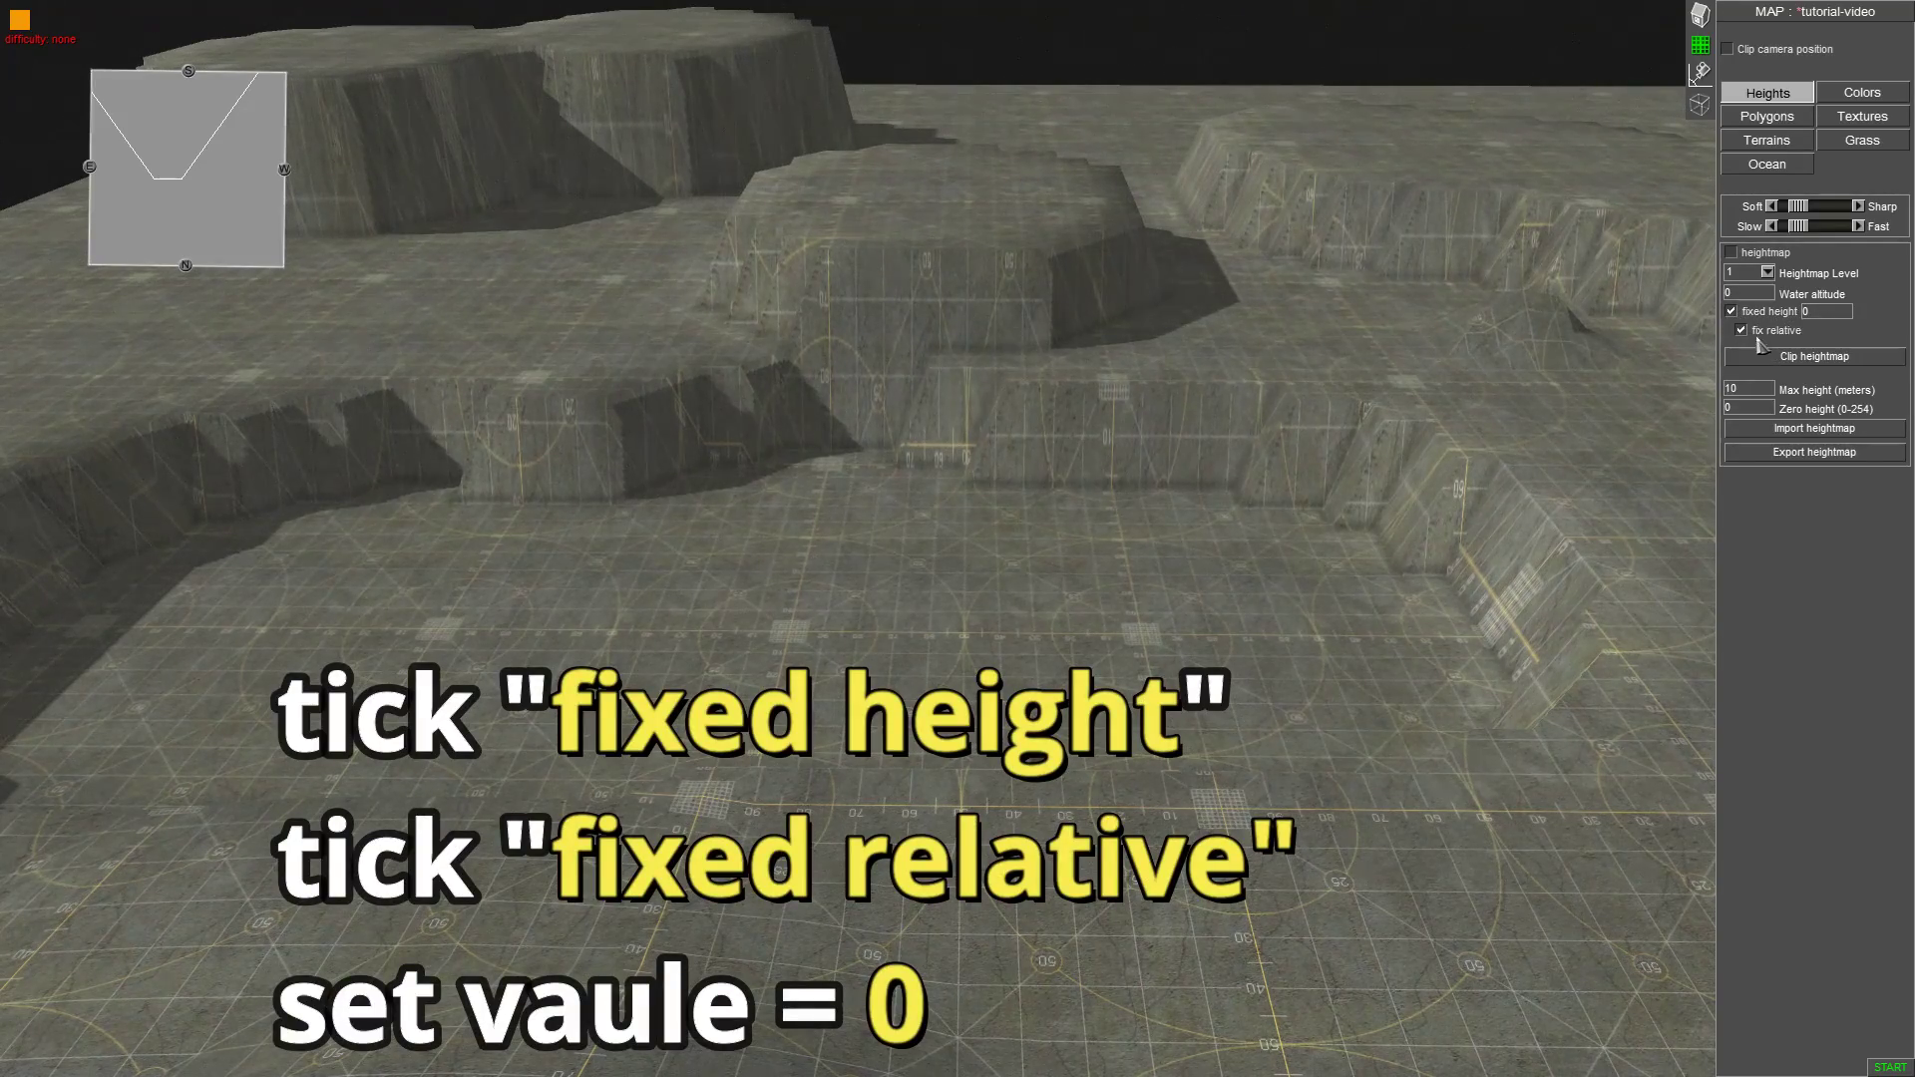
# Smooth the crater's steep wall below the broad hills using fix relative at height 0.
pyautogui.scroll(-2, 662, 568)
pyautogui.moveTo(662, 568)
pyautogui.mouseDown(button='middle')
pyautogui.moveTo(1068, 570)
pyautogui.moveTo(977, 535)
pyautogui.moveTo(1052, 588)
pyautogui.mouseUp(button='middle')
pyautogui.scroll(2, 927, 555)
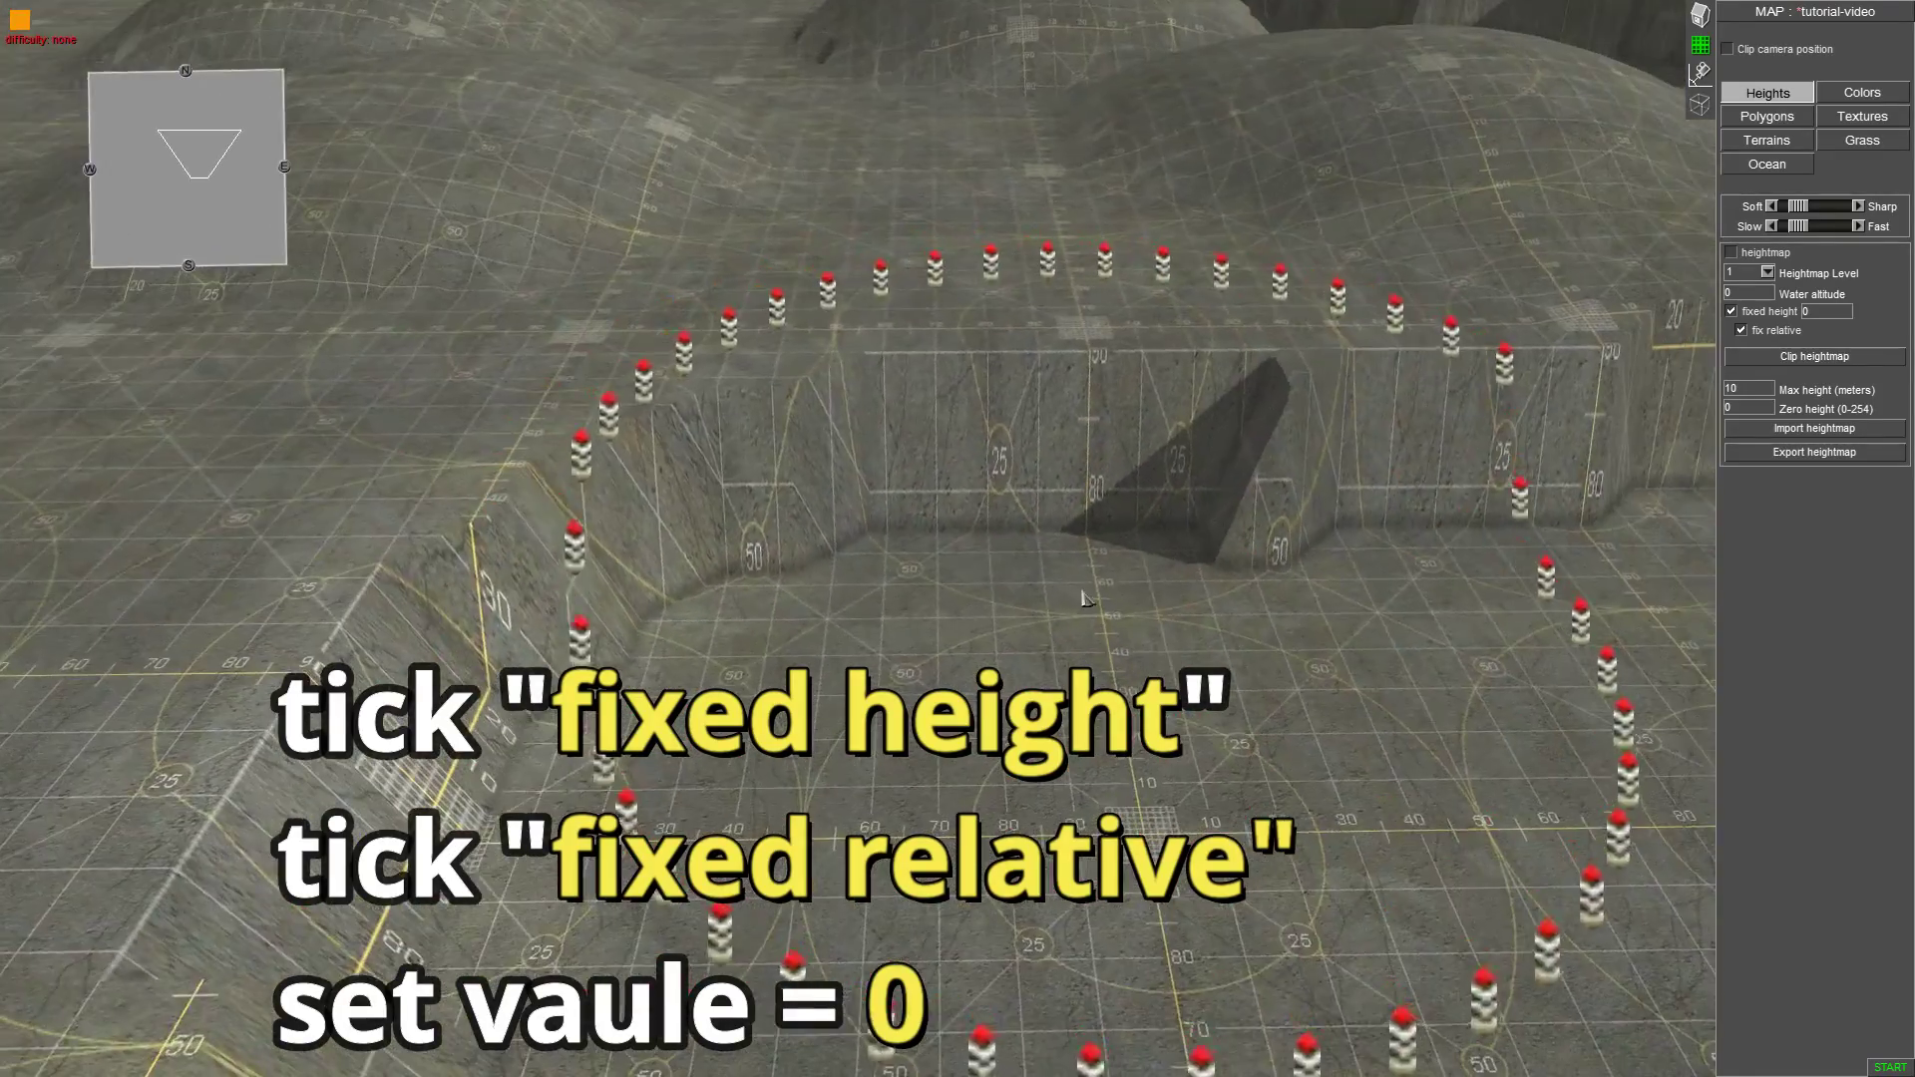
pyautogui.scroll(-1, 917, 554)
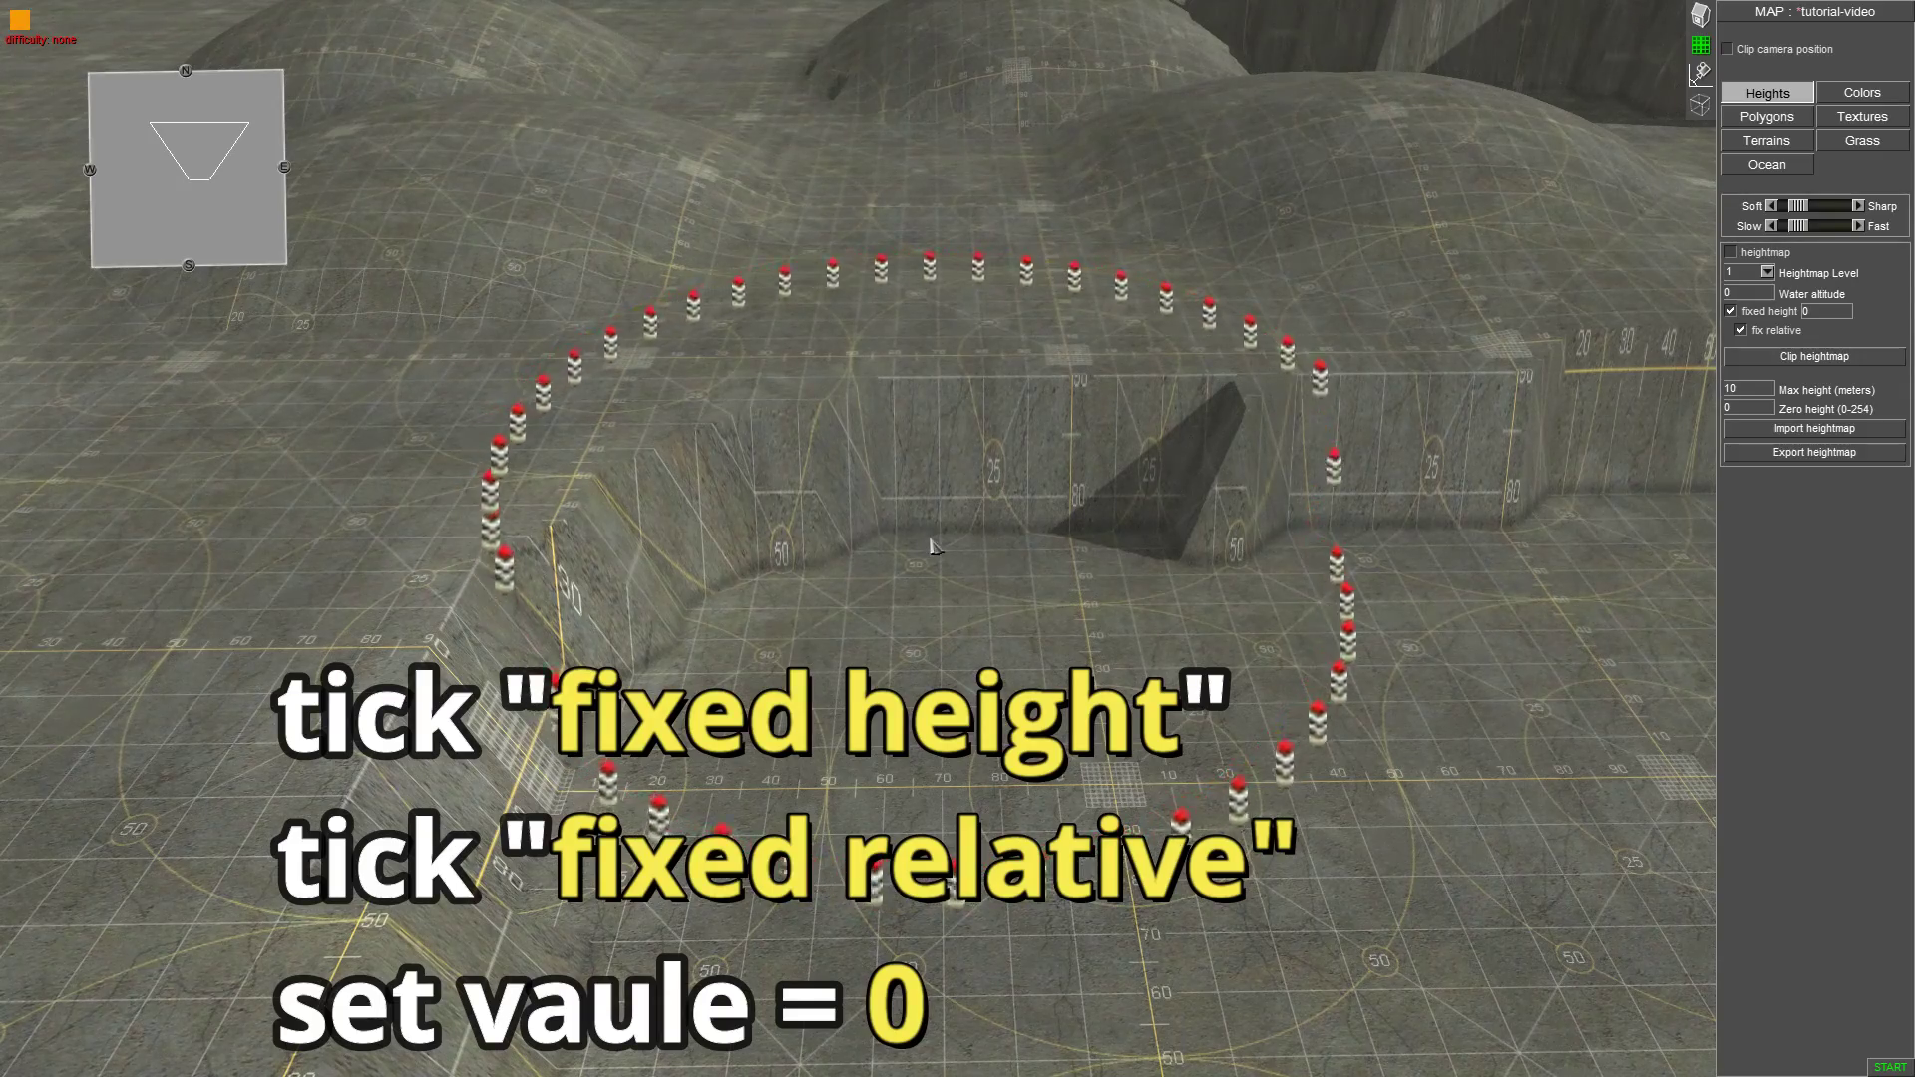
pyautogui.scroll(-2, 938, 538)
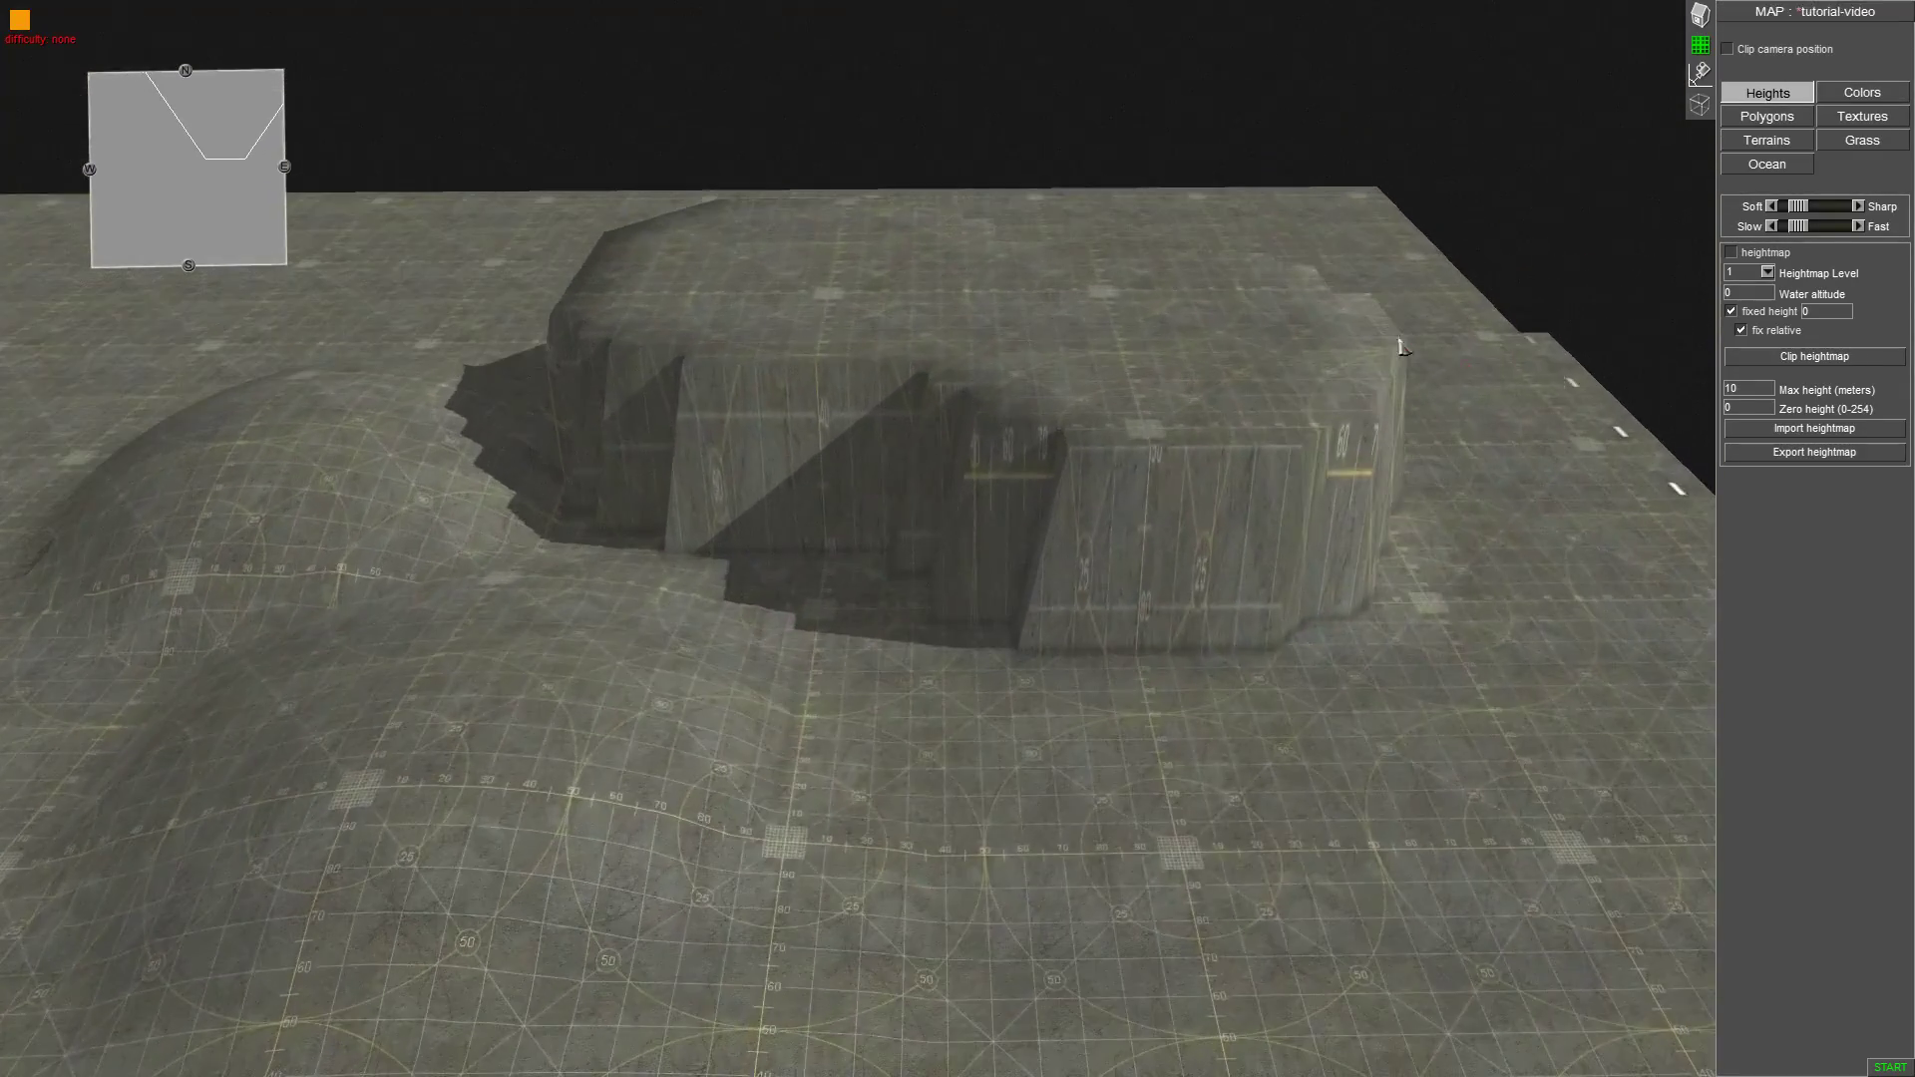
pyautogui.scroll(2, 1034, 586)
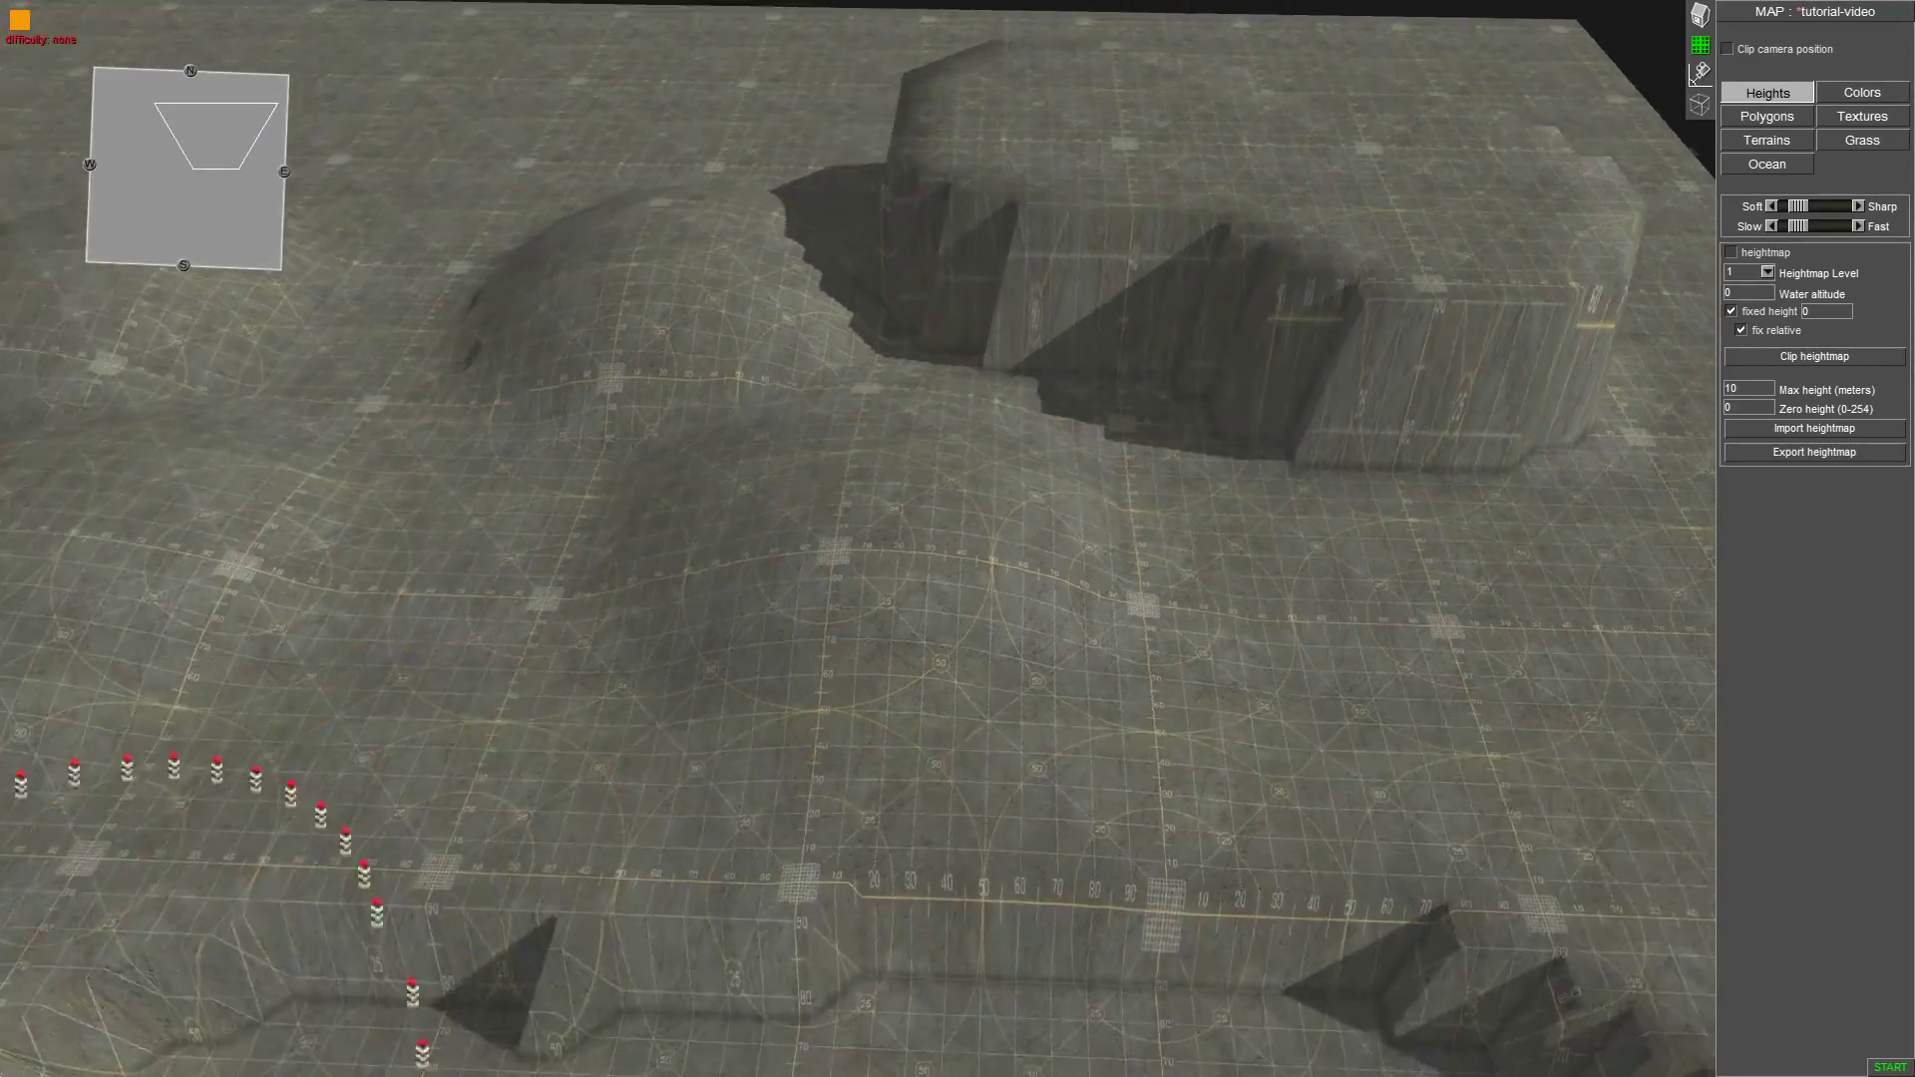
pyautogui.scroll(-2, 1032, 586)
pyautogui.scroll(4, 1032, 587)
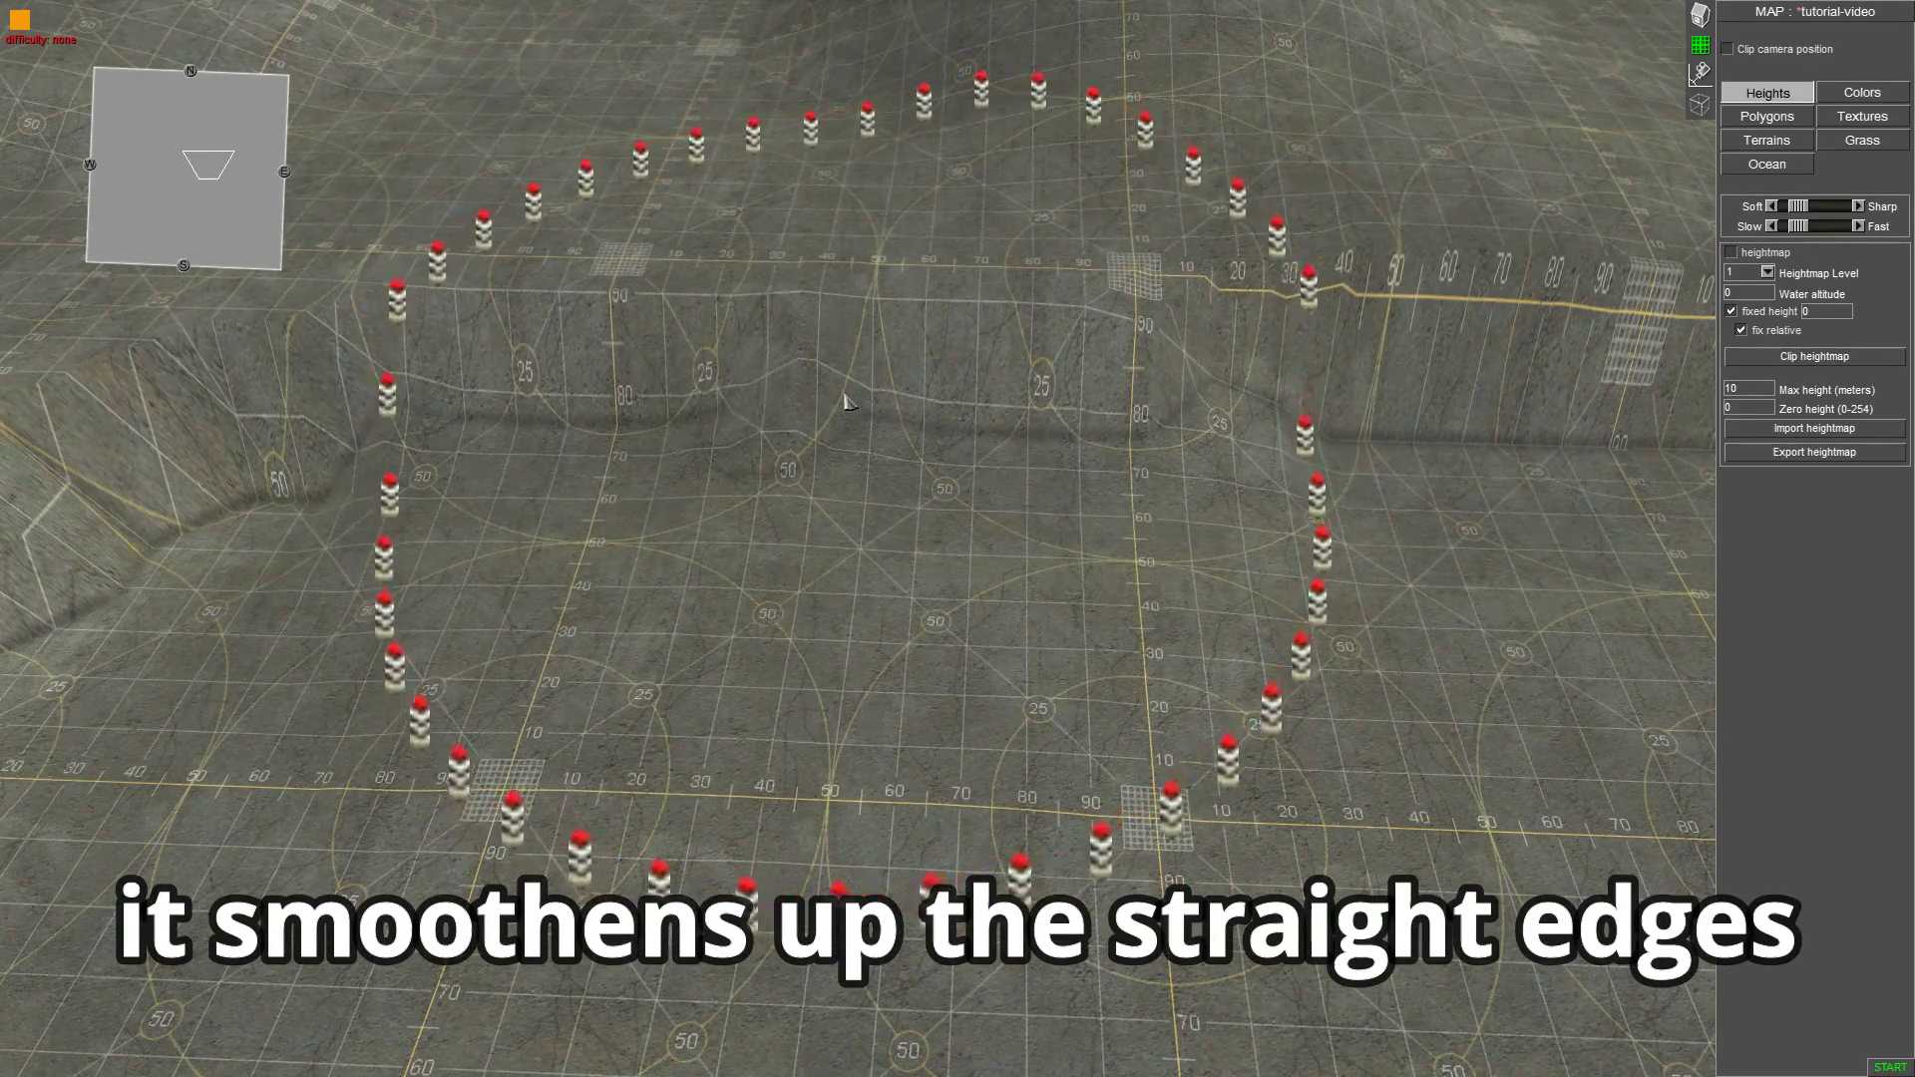
pyautogui.scroll(-5, 1134, 370)
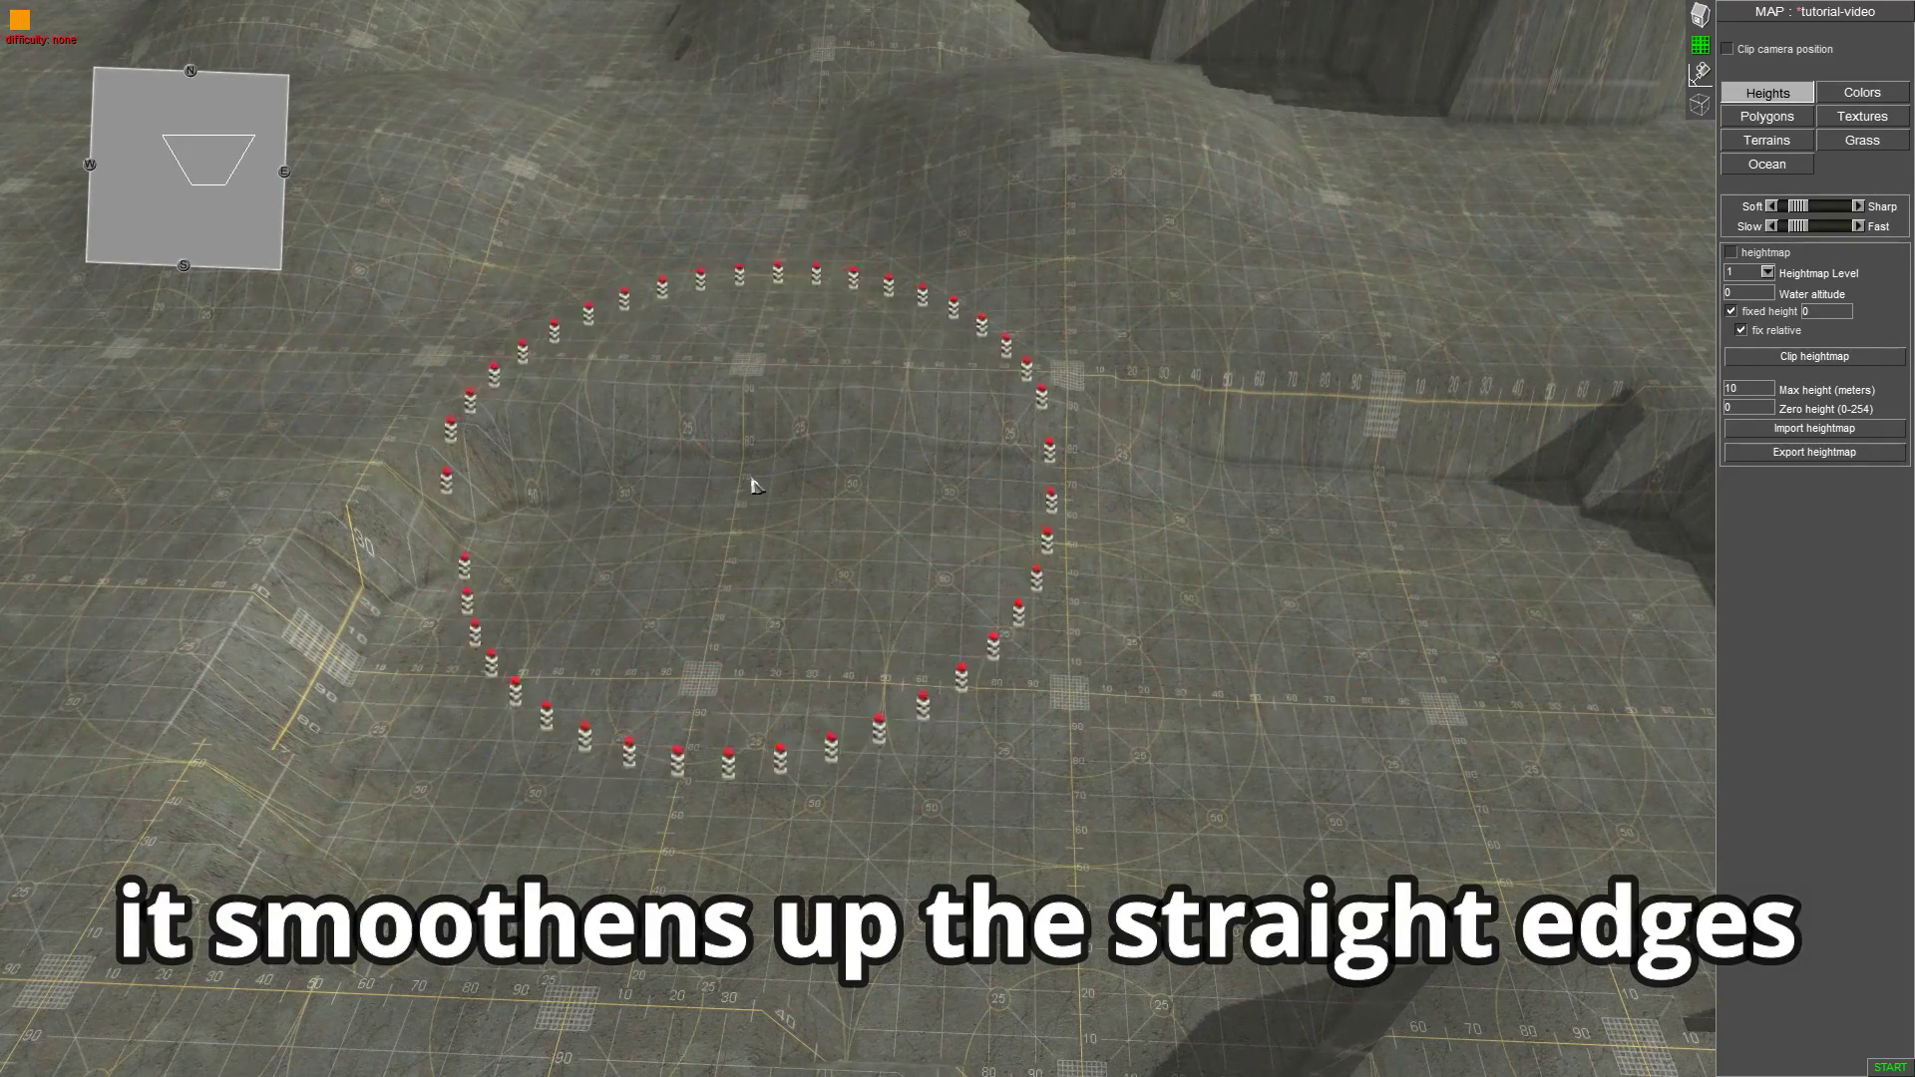
pyautogui.press('Right')
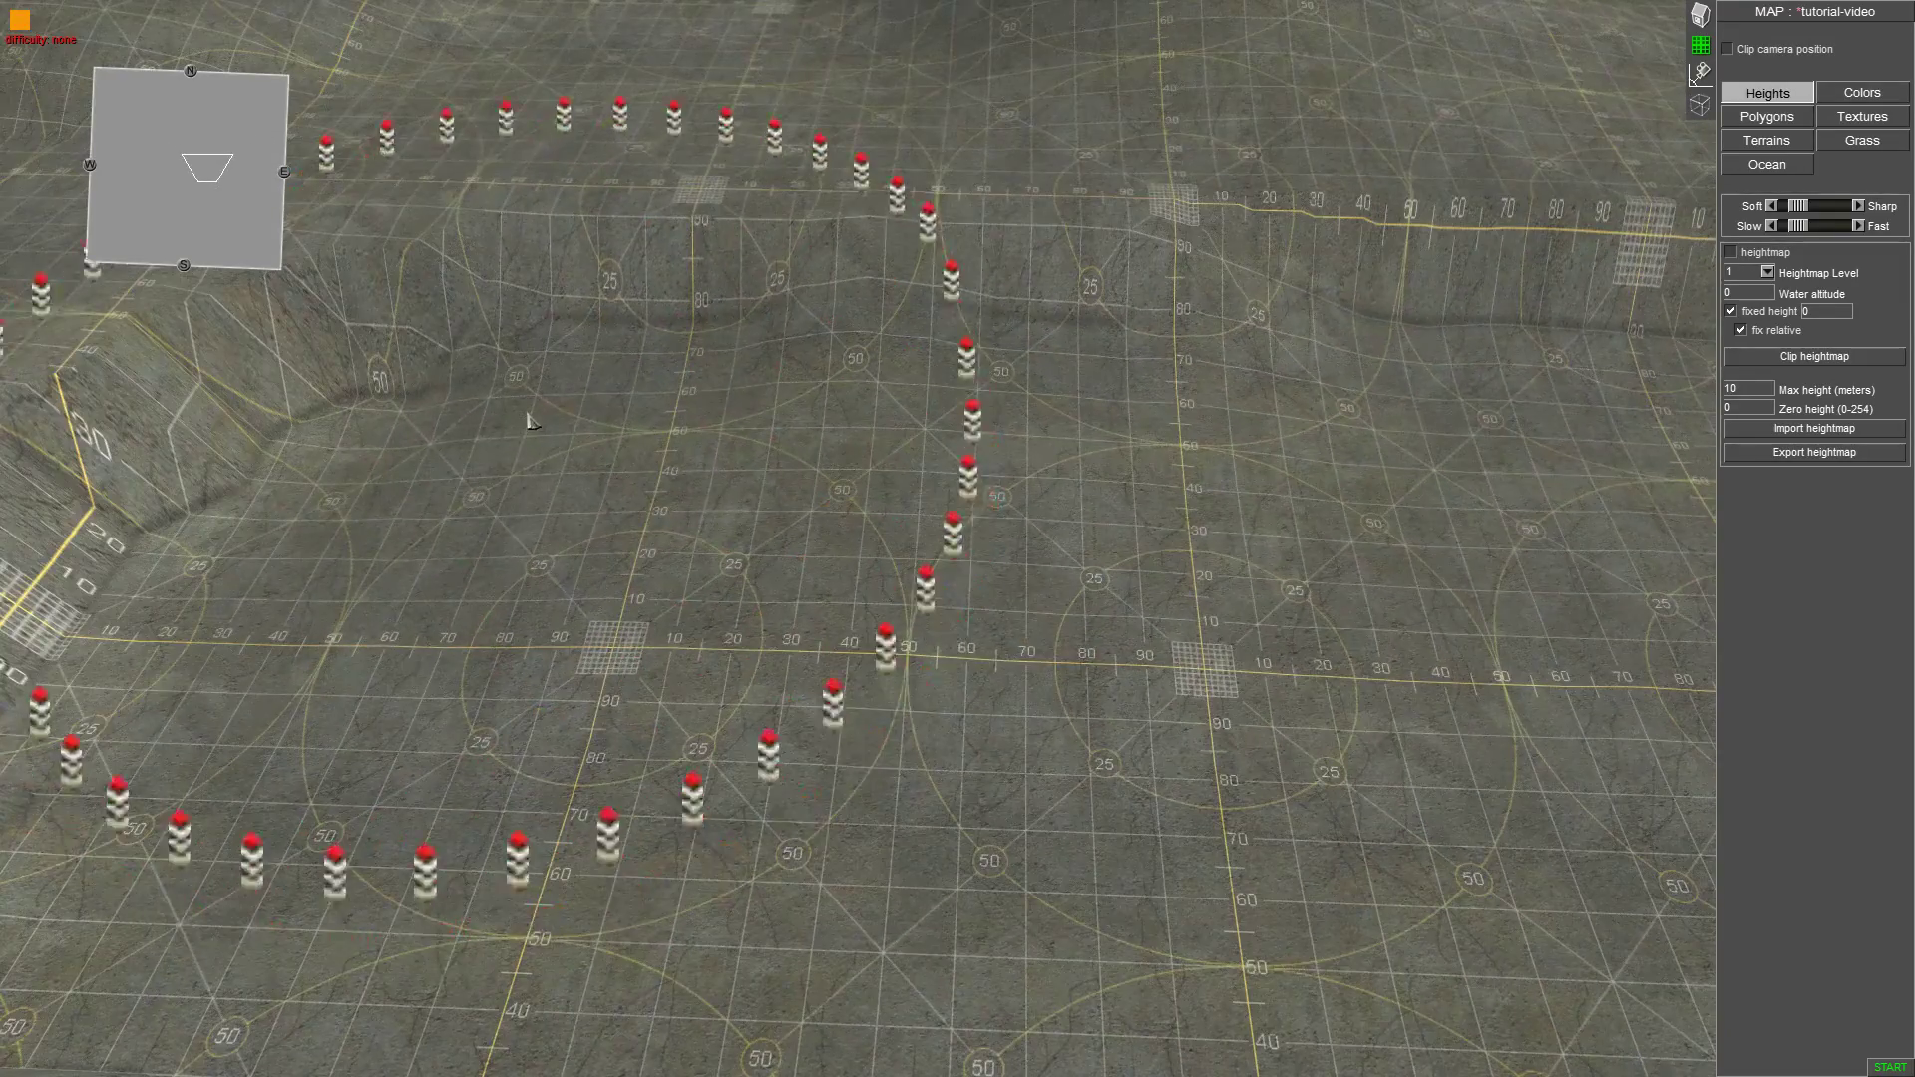
pyautogui.scroll(3, 1144, 349)
# Soften the shadowed walls at the crater's far end into gentle slopes.
pyautogui.moveTo(1144, 349); pyautogui.dragTo(449, 529, button='middle')
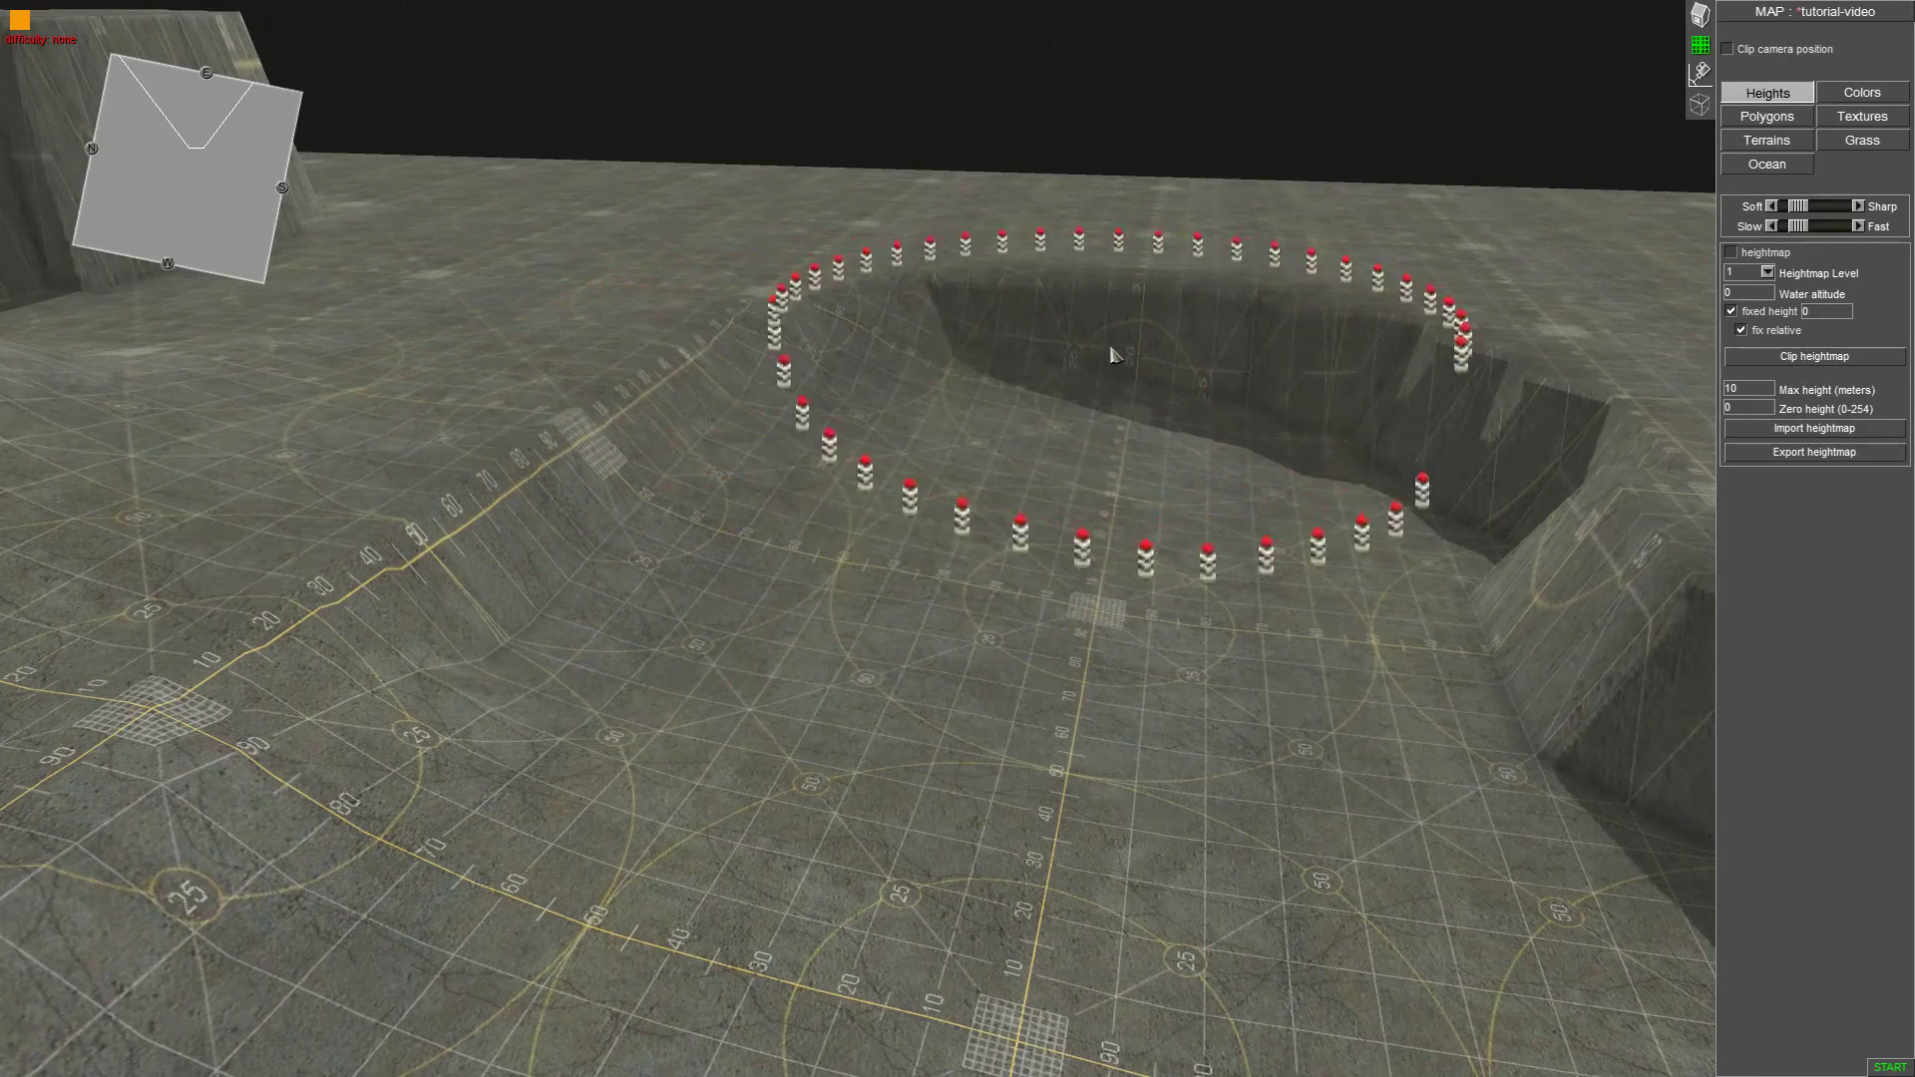
pyautogui.moveTo(399, 608)
pyautogui.mouseDown(button='middle')
pyautogui.moveTo(696, 591)
pyautogui.moveTo(1005, 513)
pyautogui.mouseUp(button='middle')
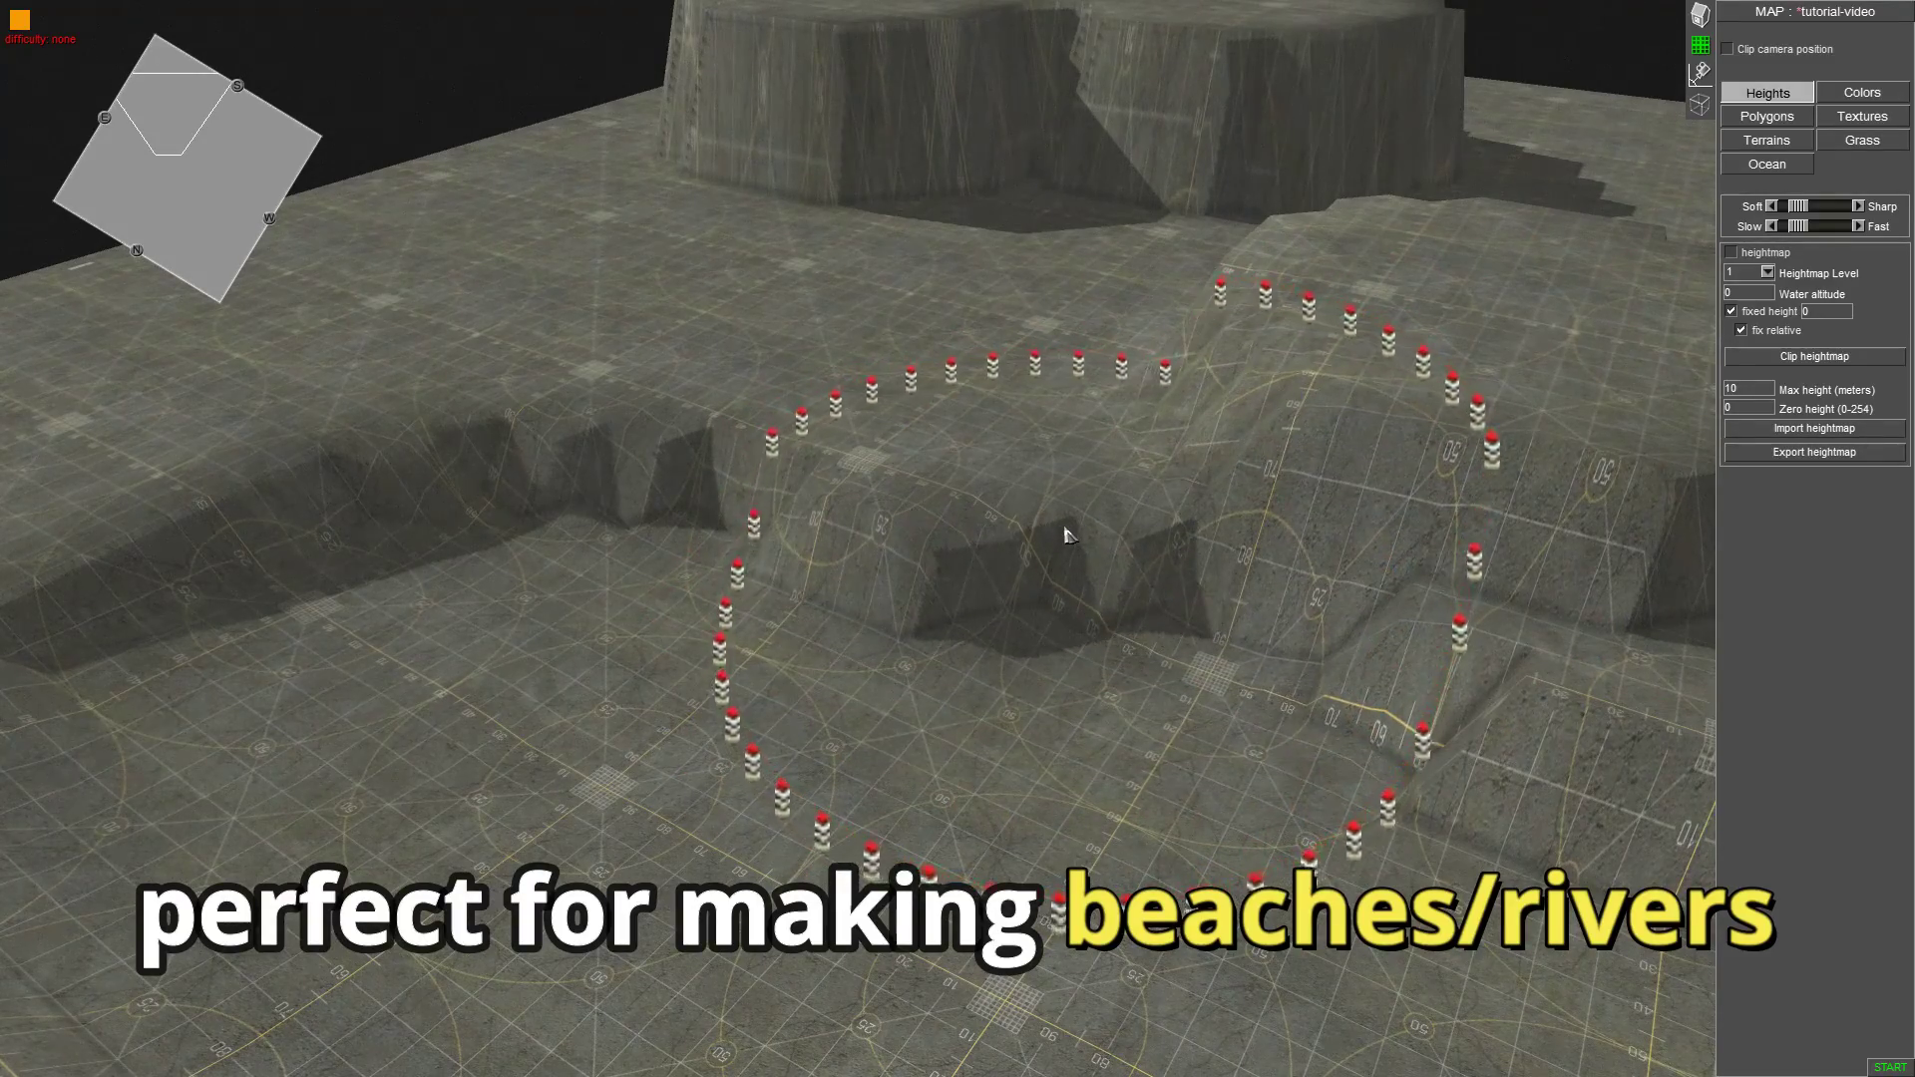
pyautogui.scroll(3, 1065, 533)
pyautogui.scroll(-5, 1069, 527)
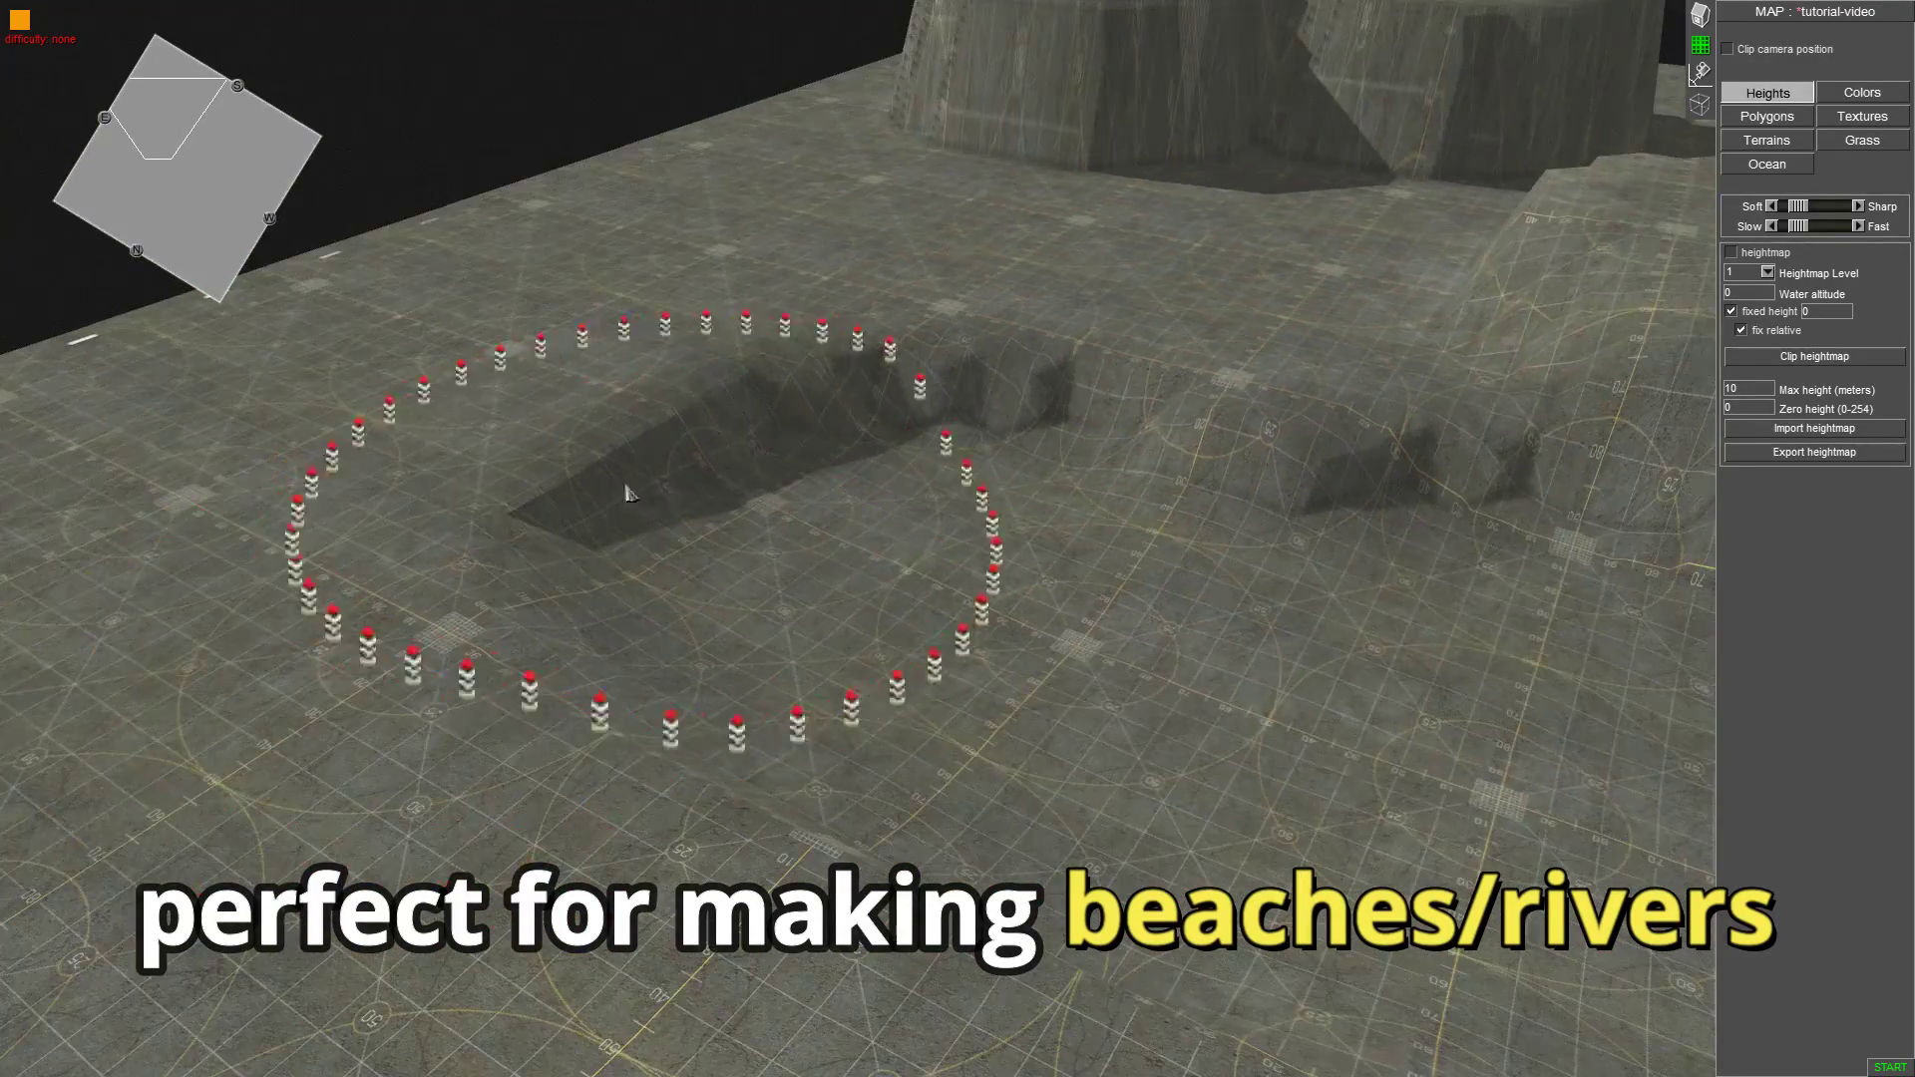
pyautogui.moveTo(629, 493); pyautogui.dragTo(967, 403, button='middle')
# Smooth the crater's remaining straight walls beside the neighbouring plateau and blend its rim into the surrounding ground.
pyautogui.moveTo(1102, 397)
pyautogui.mouseDown(button='middle')
pyautogui.moveTo(568, 432)
pyautogui.moveTo(991, 410)
pyautogui.moveTo(890, 431)
pyautogui.moveTo(884, 401)
pyautogui.moveTo(1308, 393)
pyautogui.mouseUp(button='middle')
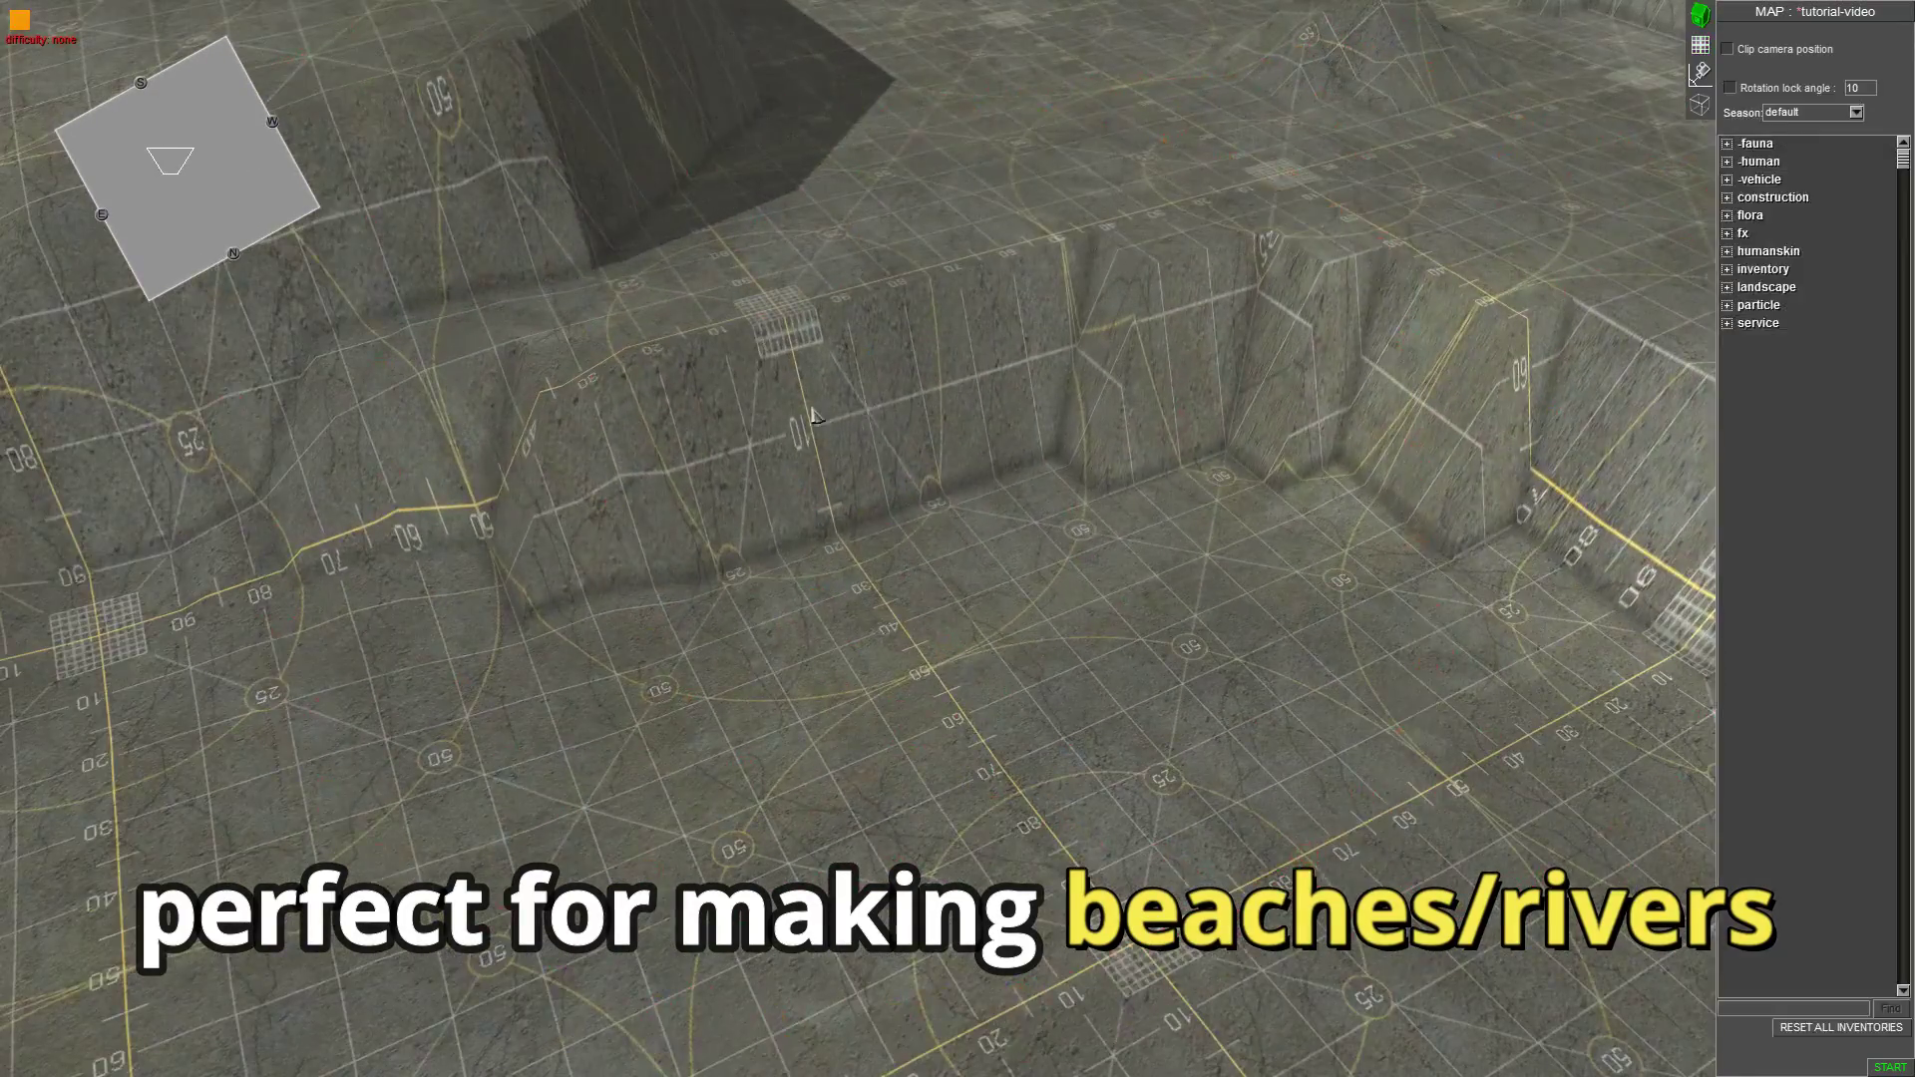
pyautogui.moveTo(813, 415); pyautogui.dragTo(526, 129, button='middle')
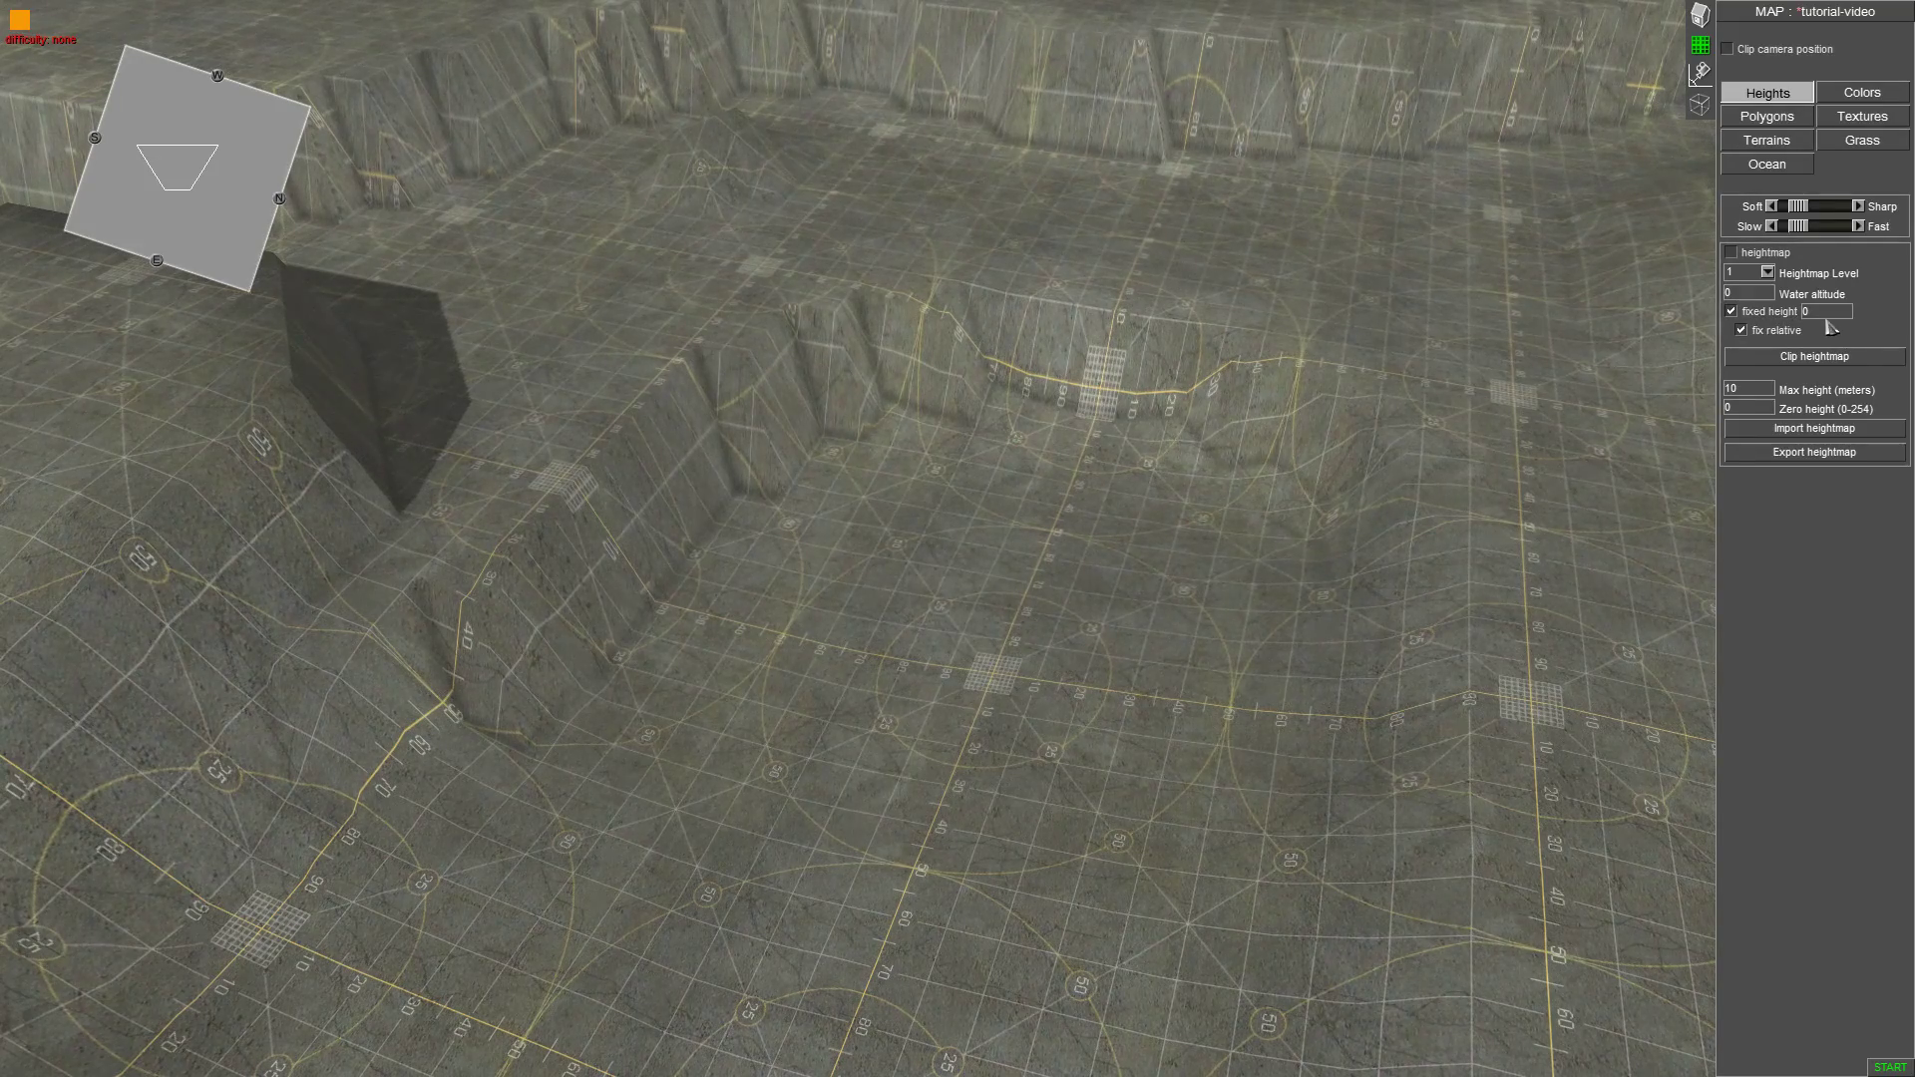
pyautogui.moveTo(662, 380)
pyautogui.mouseDown()
pyautogui.moveTo(634, 527)
pyautogui.moveTo(761, 419)
pyautogui.moveTo(987, 376)
pyautogui.mouseUp()
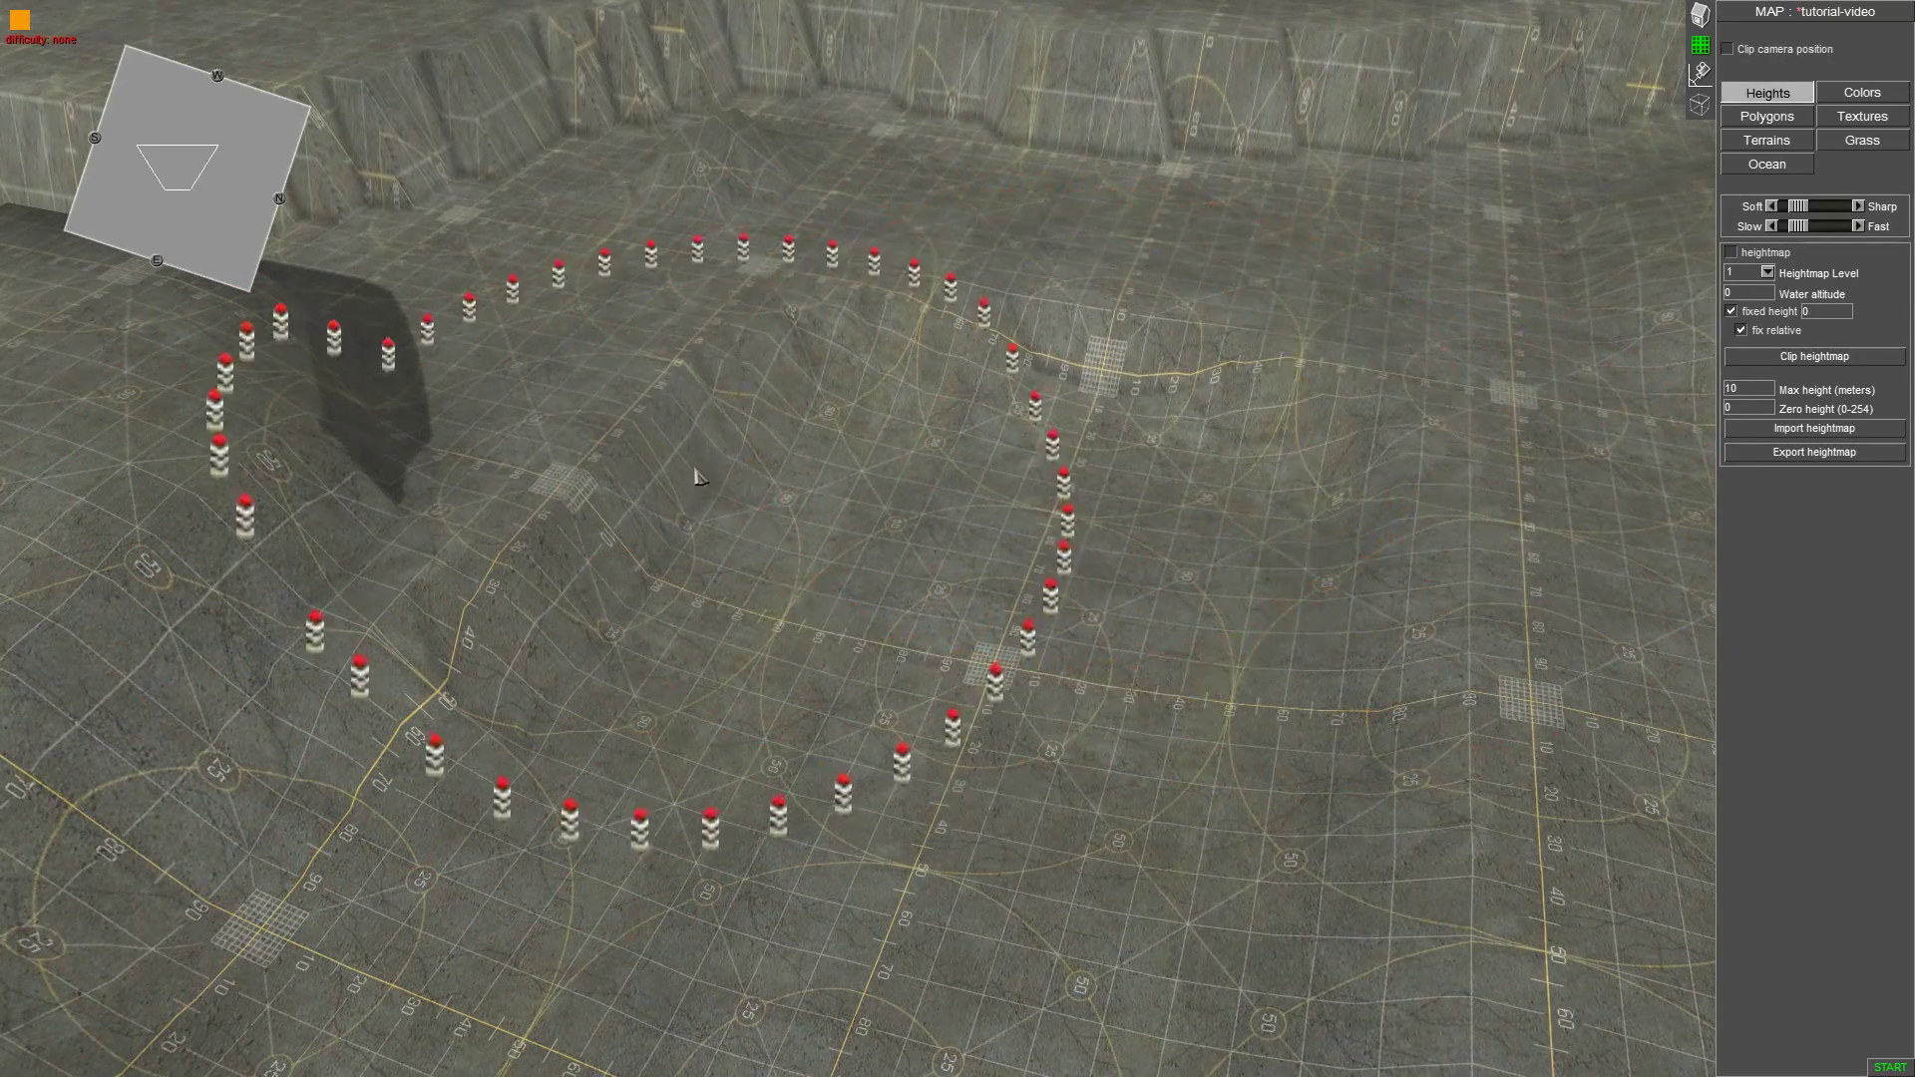
pyautogui.moveTo(695, 471); pyautogui.dragTo(1231, 470, button='middle')
pyautogui.moveTo(1007, 439); pyautogui.dragTo(1243, 389, button='middle')
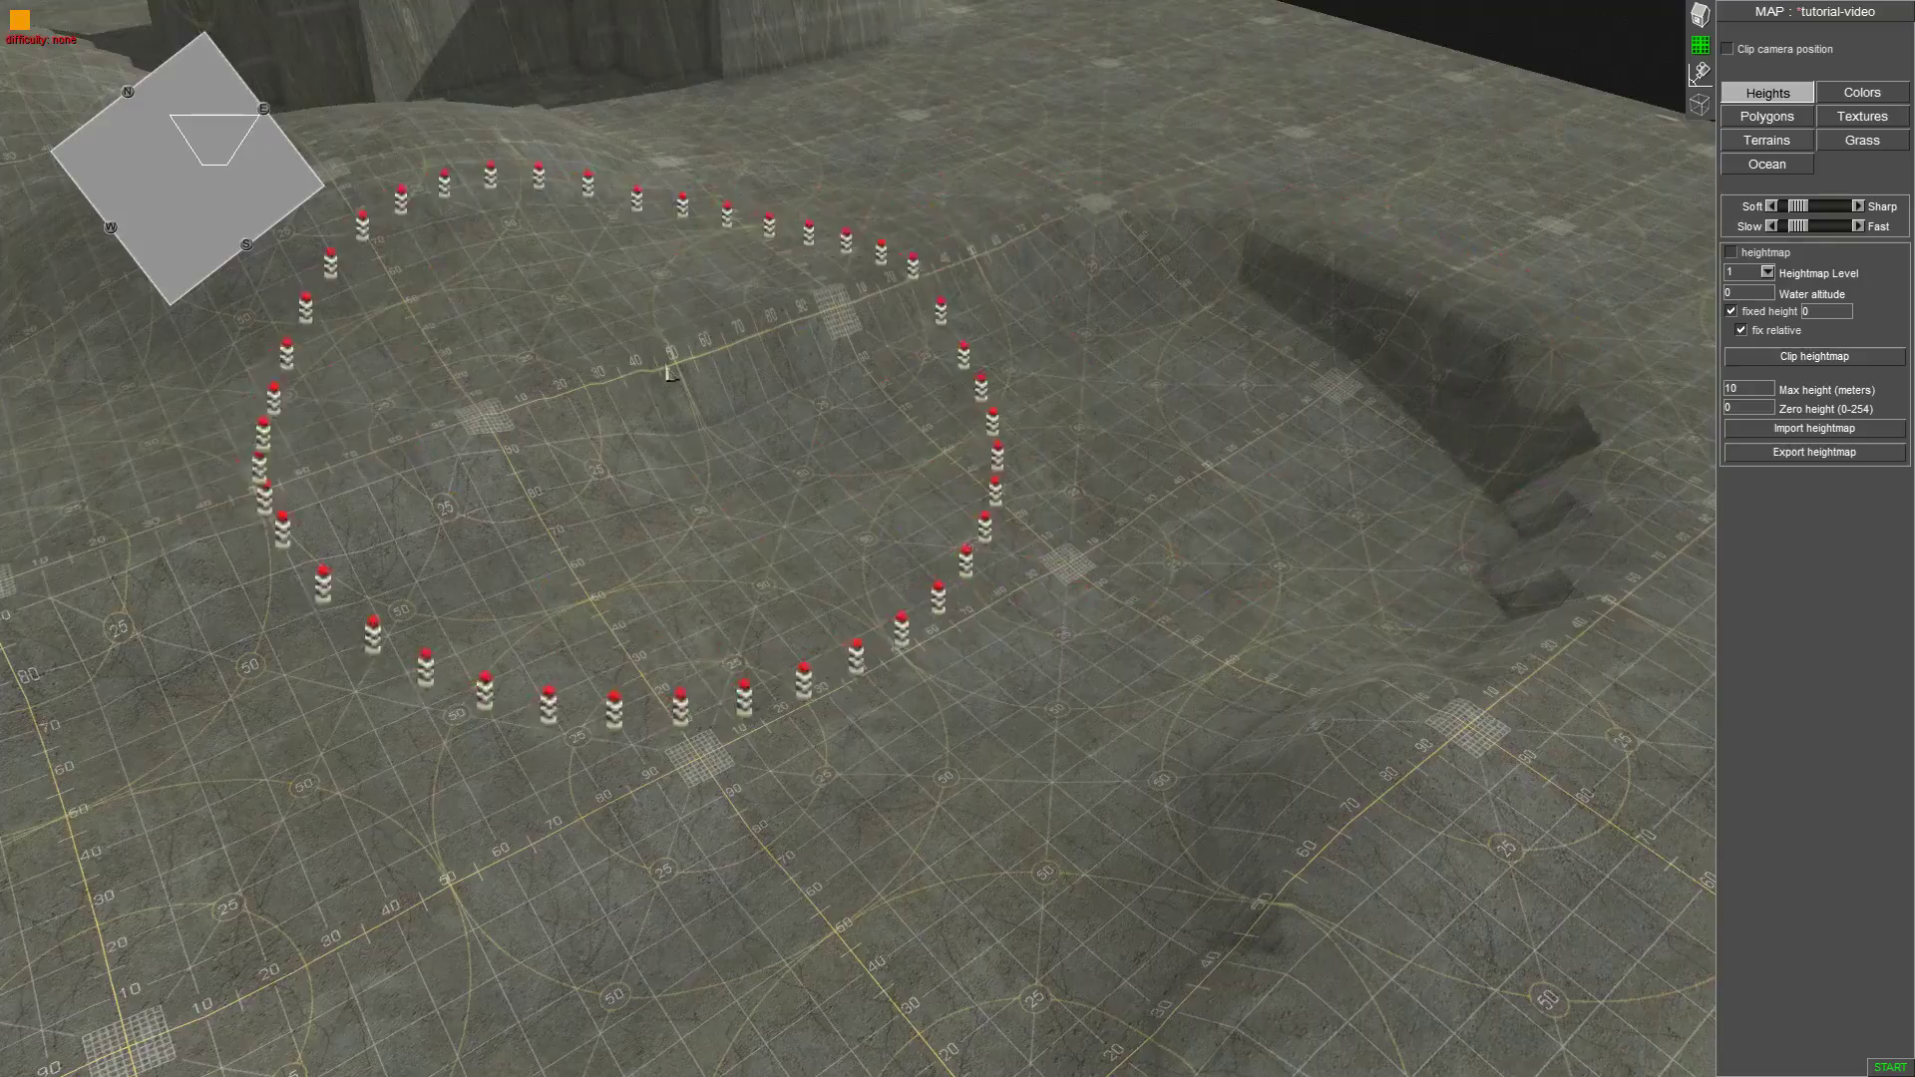
pyautogui.moveTo(650, 376); pyautogui.dragTo(942, 360, button='middle')
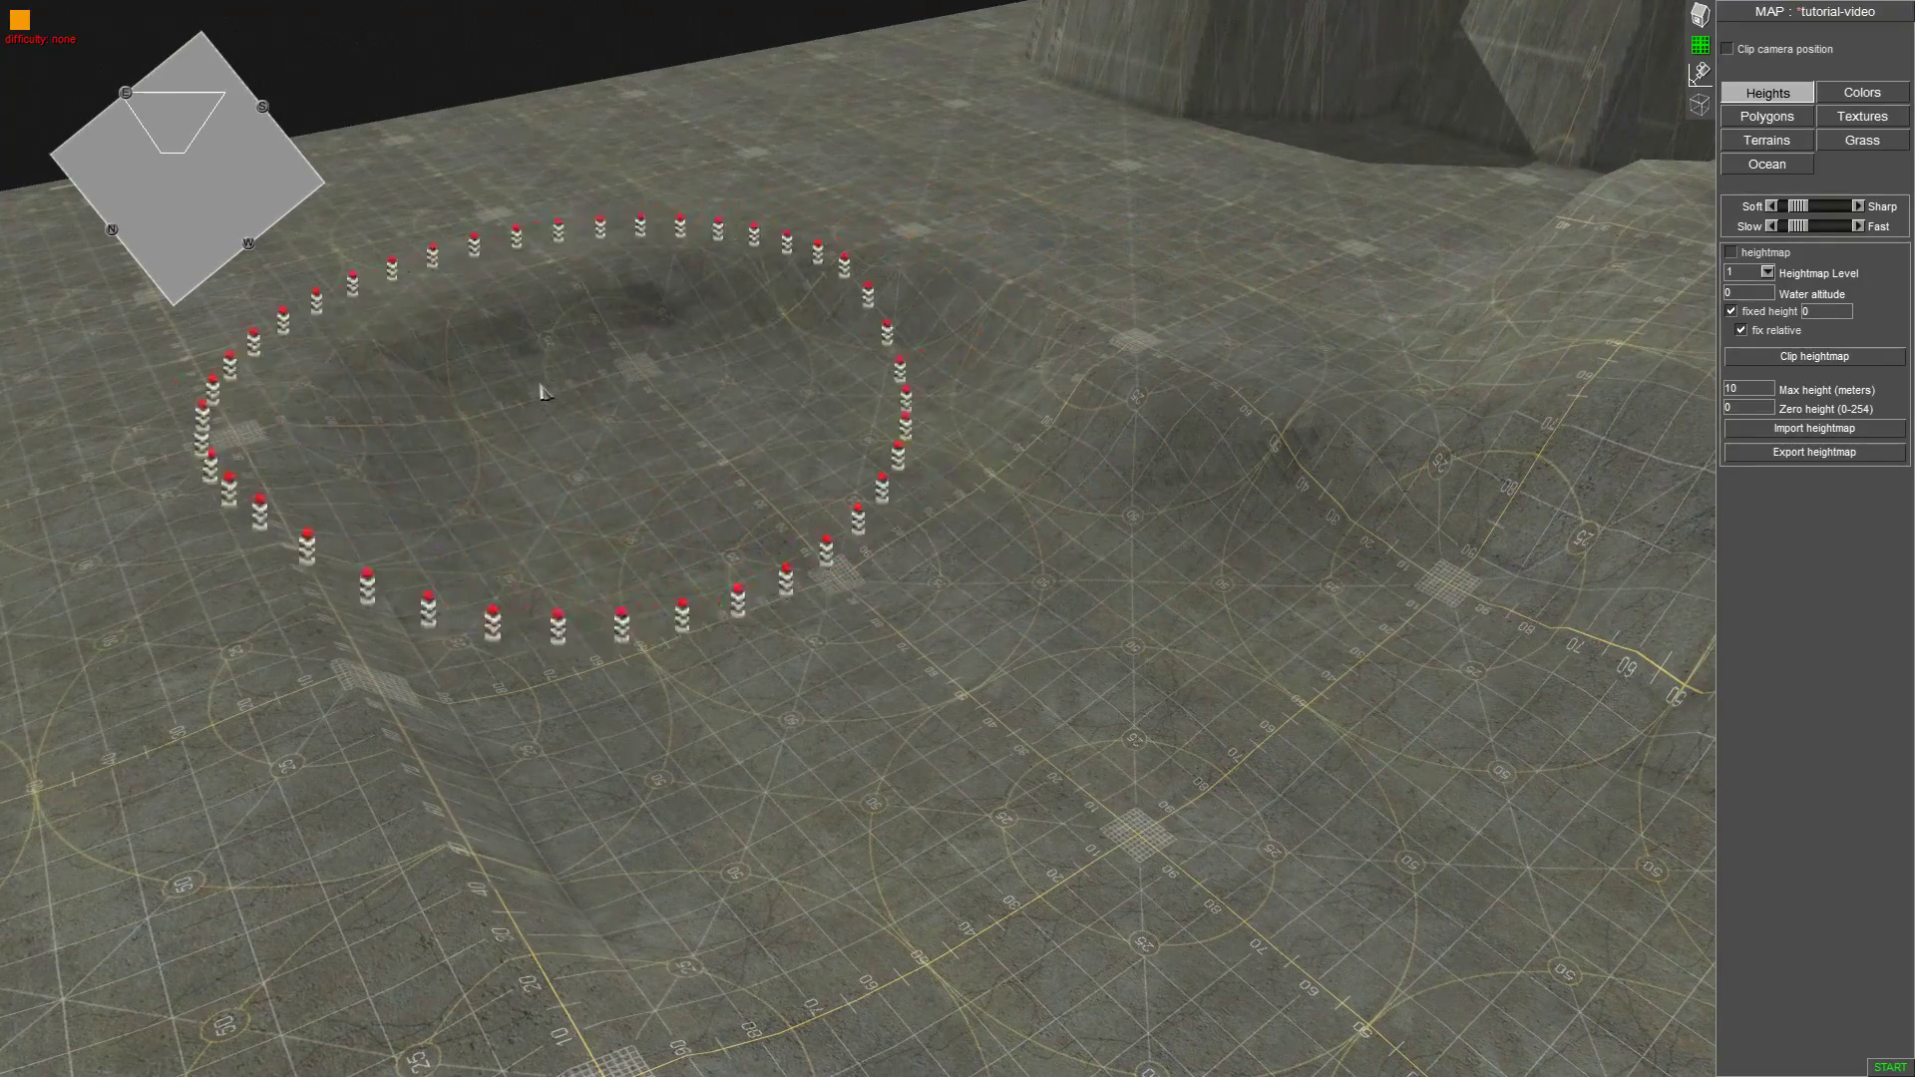
# Smooth the jagged end and sides of the low plateau next to the tall one.
pyautogui.moveTo(1350, 415)
pyautogui.mouseDown(button='middle')
pyautogui.moveTo(1145, 479)
pyautogui.moveTo(1009, 284)
pyautogui.mouseUp(button='middle')
pyautogui.moveTo(1237, 236); pyautogui.dragTo(1055, 423, button='right')
pyautogui.moveTo(1055, 424)
pyautogui.mouseDown()
pyautogui.moveTo(1017, 437)
pyautogui.moveTo(1035, 465)
pyautogui.mouseUp()
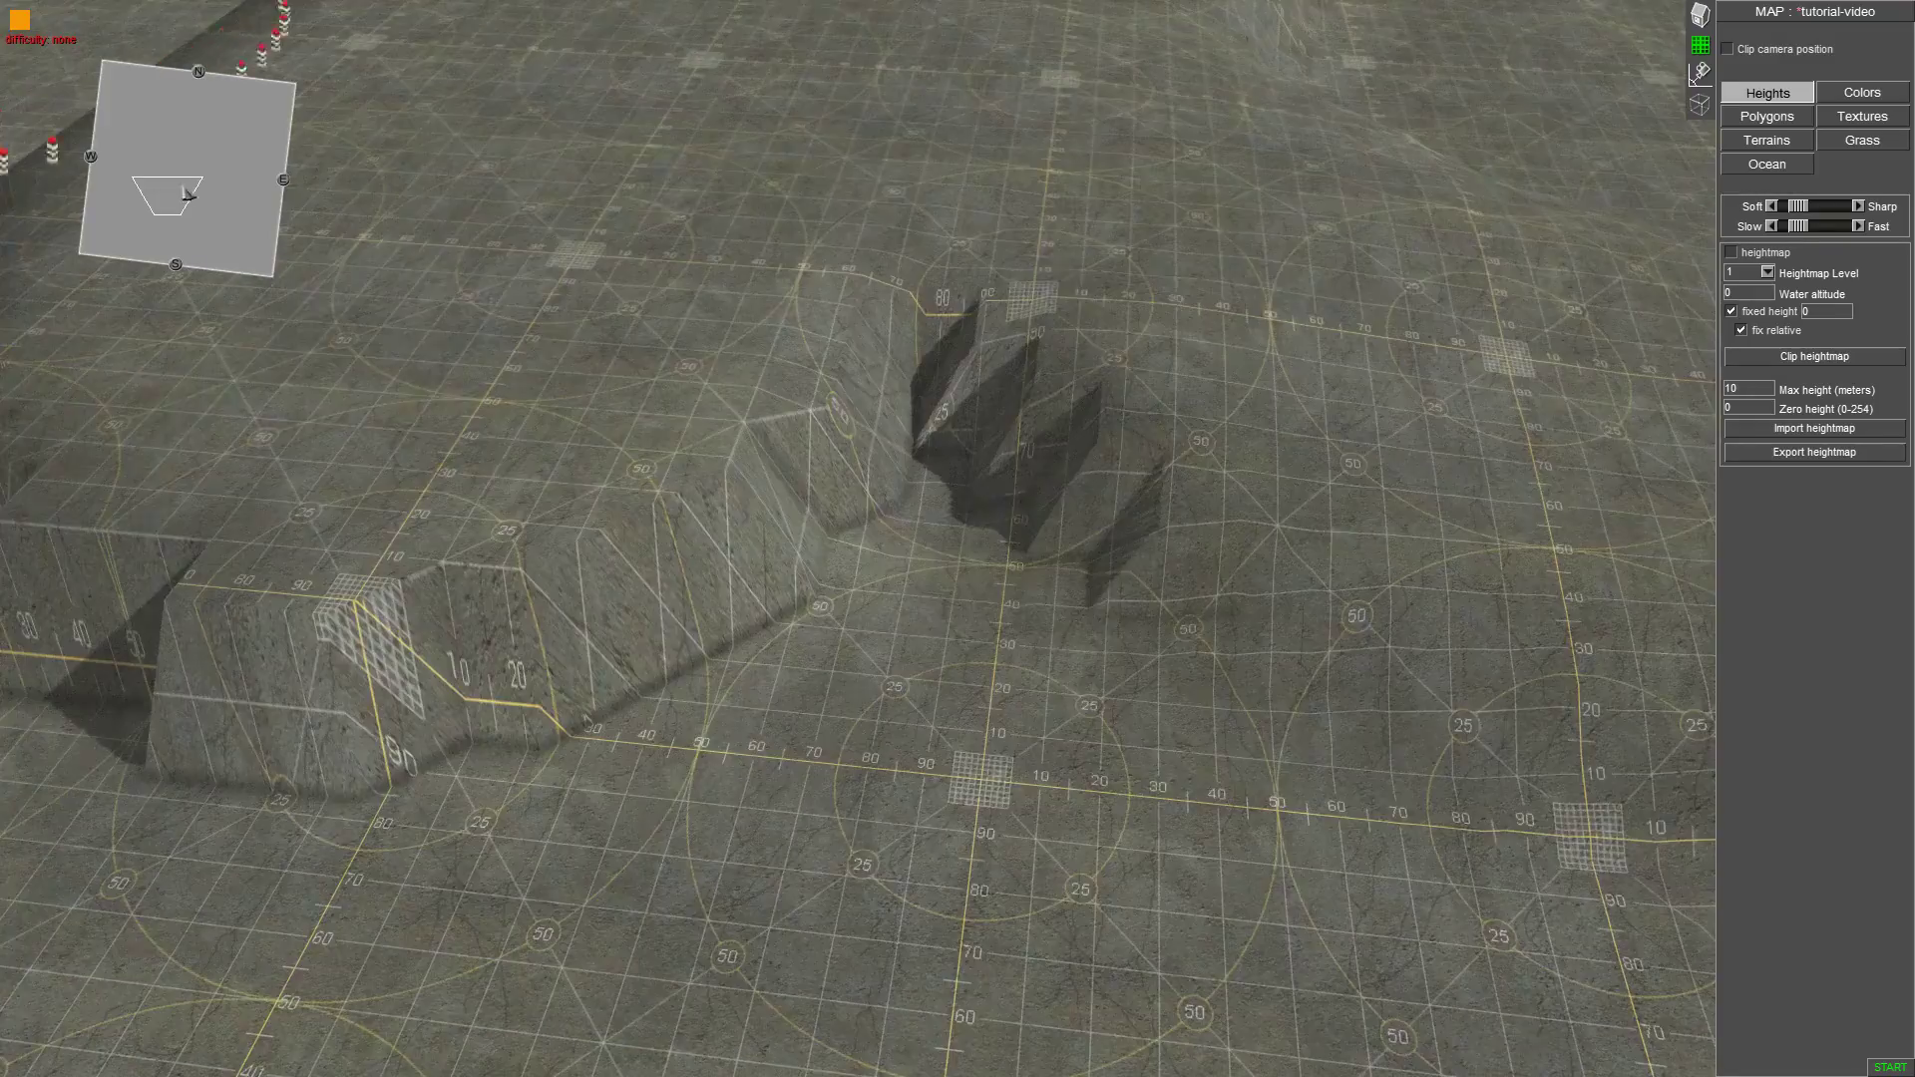
pyautogui.moveTo(688, 394); pyautogui.dragTo(973, 411, button='middle')
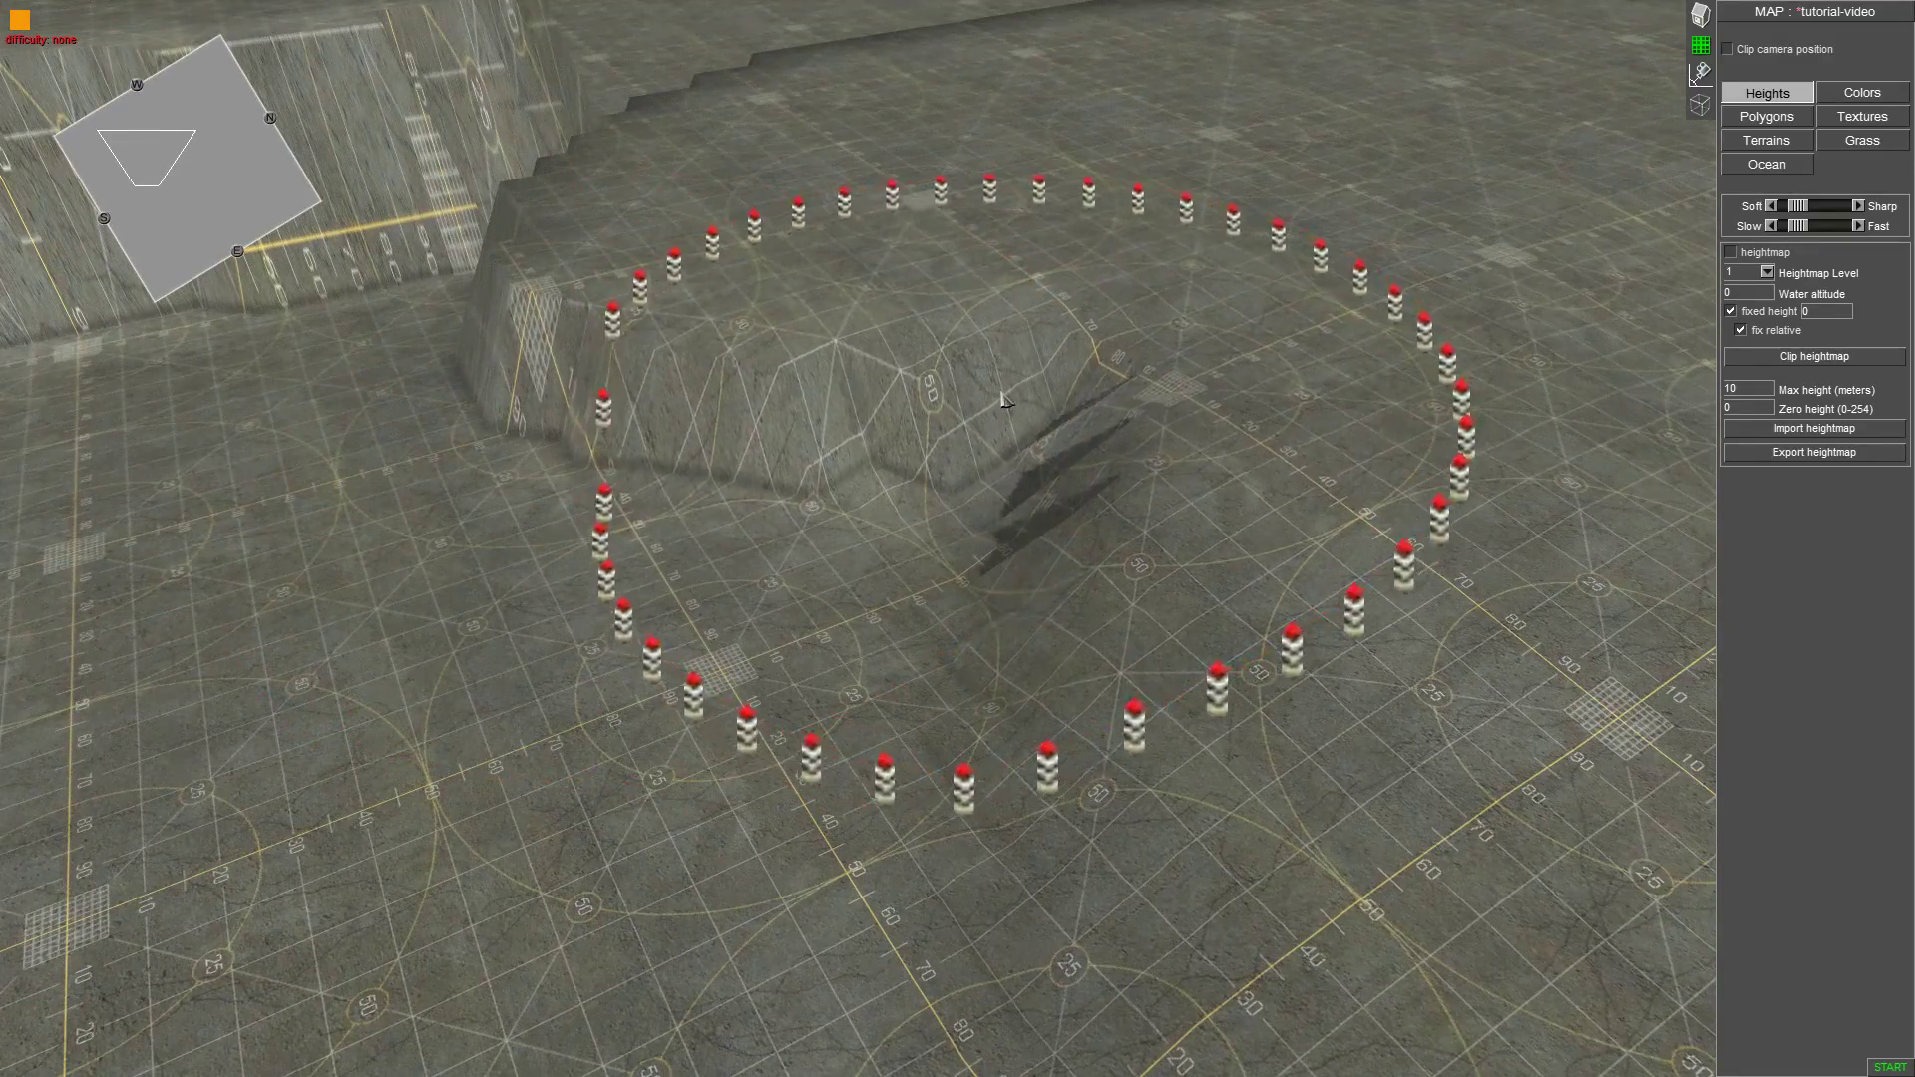
pyautogui.moveTo(1087, 417)
pyautogui.mouseDown()
pyautogui.moveTo(688, 423)
pyautogui.moveTo(698, 397)
pyautogui.mouseUp()
pyautogui.moveTo(698, 396); pyautogui.dragTo(971, 566, button='middle')
pyautogui.moveTo(842, 385)
pyautogui.mouseDown()
pyautogui.moveTo(705, 385)
pyautogui.moveTo(675, 482)
pyautogui.mouseUp()
pyautogui.scroll(-3, 1353, 680)
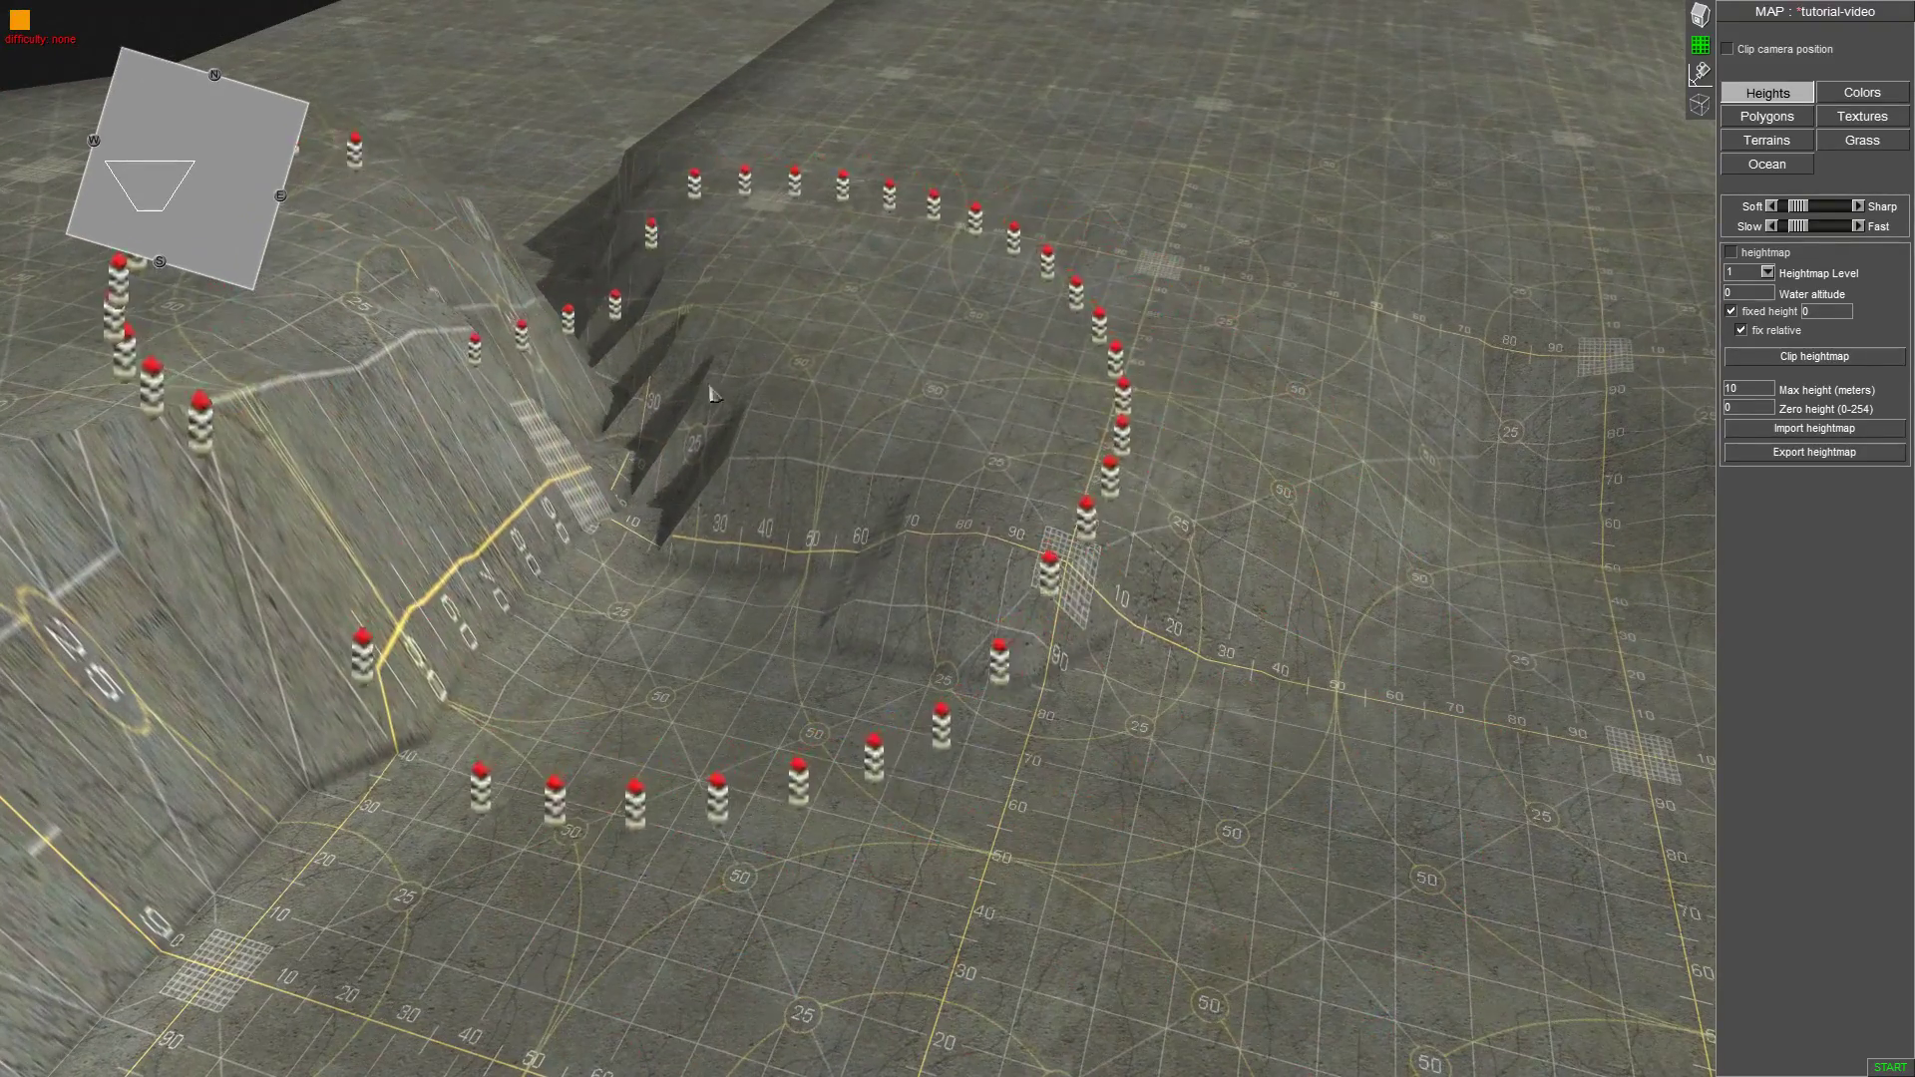
# Round off the steep sides of the tall plateau near the map's edge.
pyautogui.moveTo(1352, 679); pyautogui.dragTo(975, 372, button='middle')
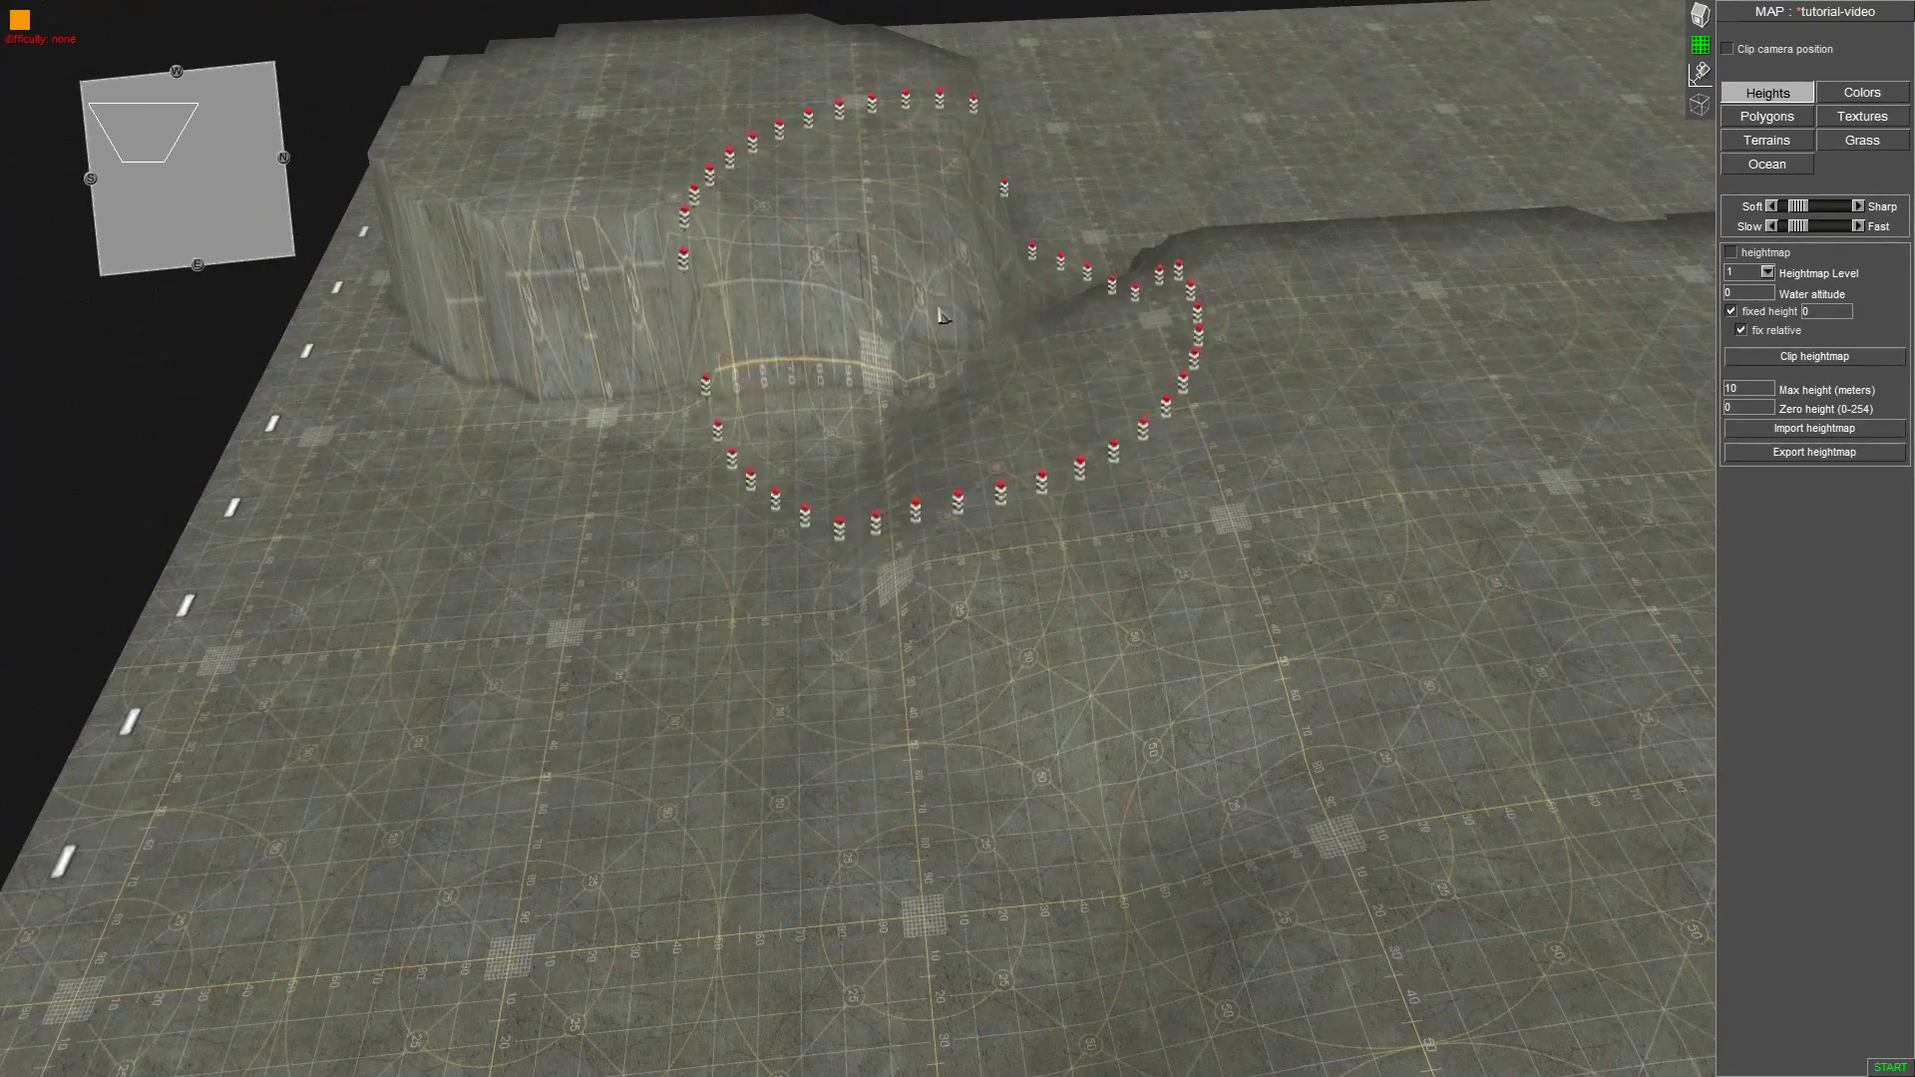
pyautogui.moveTo(85, 3); pyautogui.dragTo(898, 532, button='middle')
pyautogui.moveTo(1025, 413); pyautogui.dragTo(812, 532, button='middle')
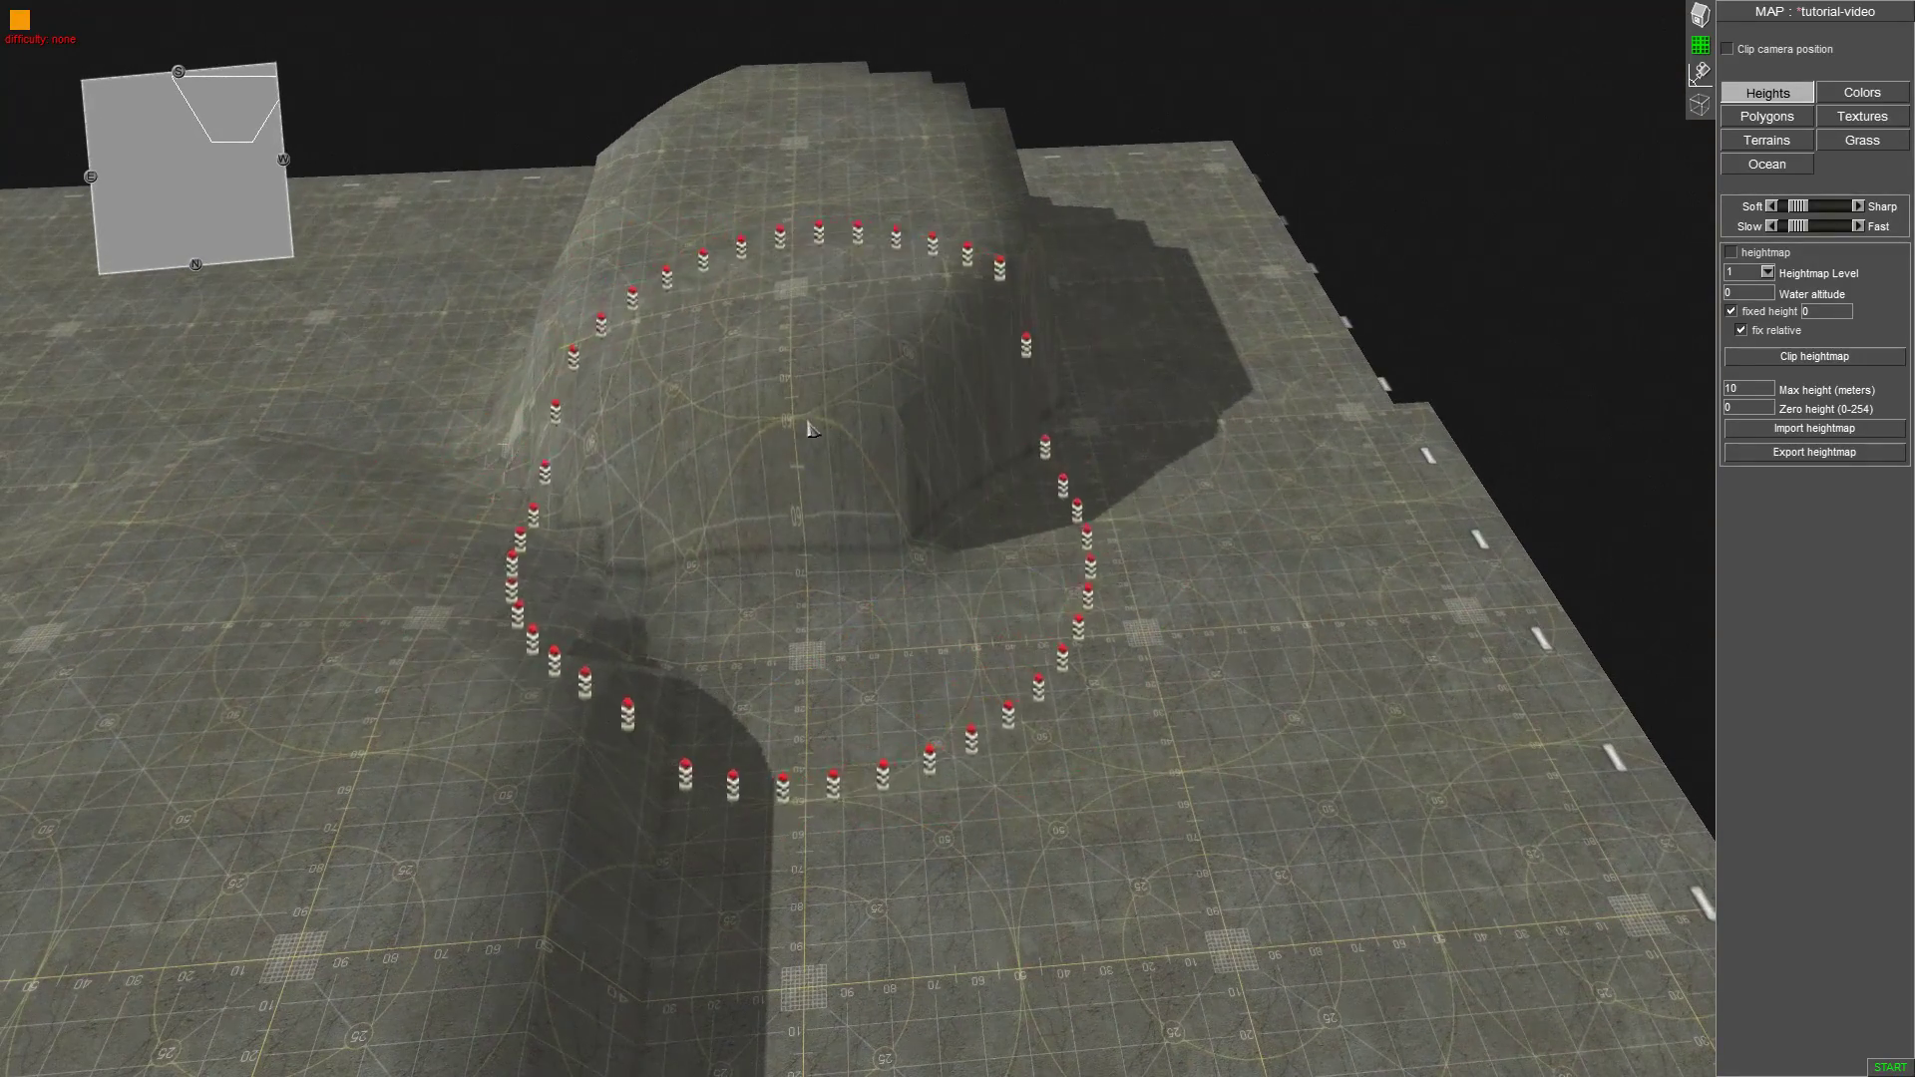
# Smooth the long shadowed cliff edge of the broad low plateau into a gentle slope.
pyautogui.moveTo(863, 400)
pyautogui.mouseDown(button='middle')
pyautogui.moveTo(449, 504)
pyautogui.moveTo(1177, 433)
pyautogui.mouseUp(button='middle')
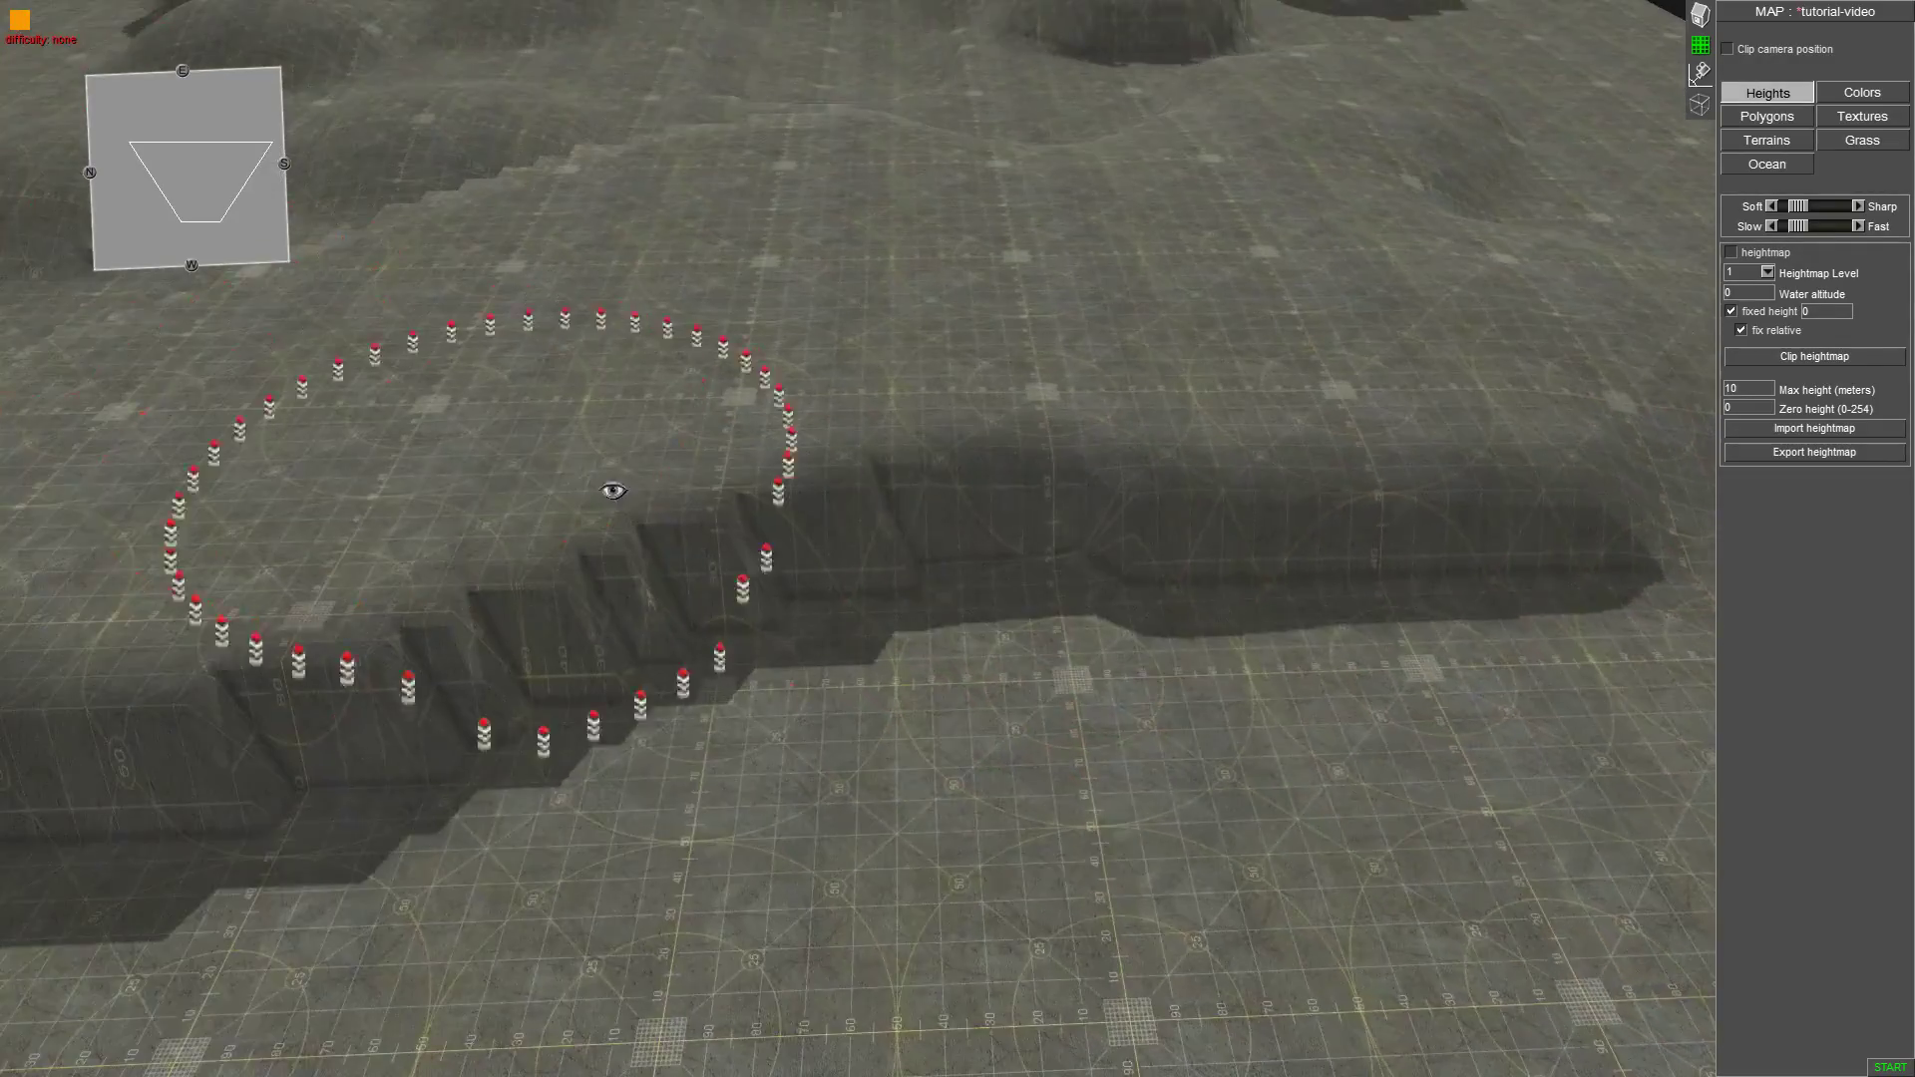
pyautogui.scroll(2, 818, 494)
pyautogui.moveTo(795, 572)
pyautogui.mouseDown()
pyautogui.moveTo(543, 633)
pyautogui.moveTo(707, 539)
pyautogui.mouseUp()
pyautogui.scroll(1, 751, 528)
pyautogui.moveTo(897, 504); pyautogui.dragTo(1273, 439)
pyautogui.moveTo(1274, 438); pyautogui.dragTo(902, 492, button='middle')
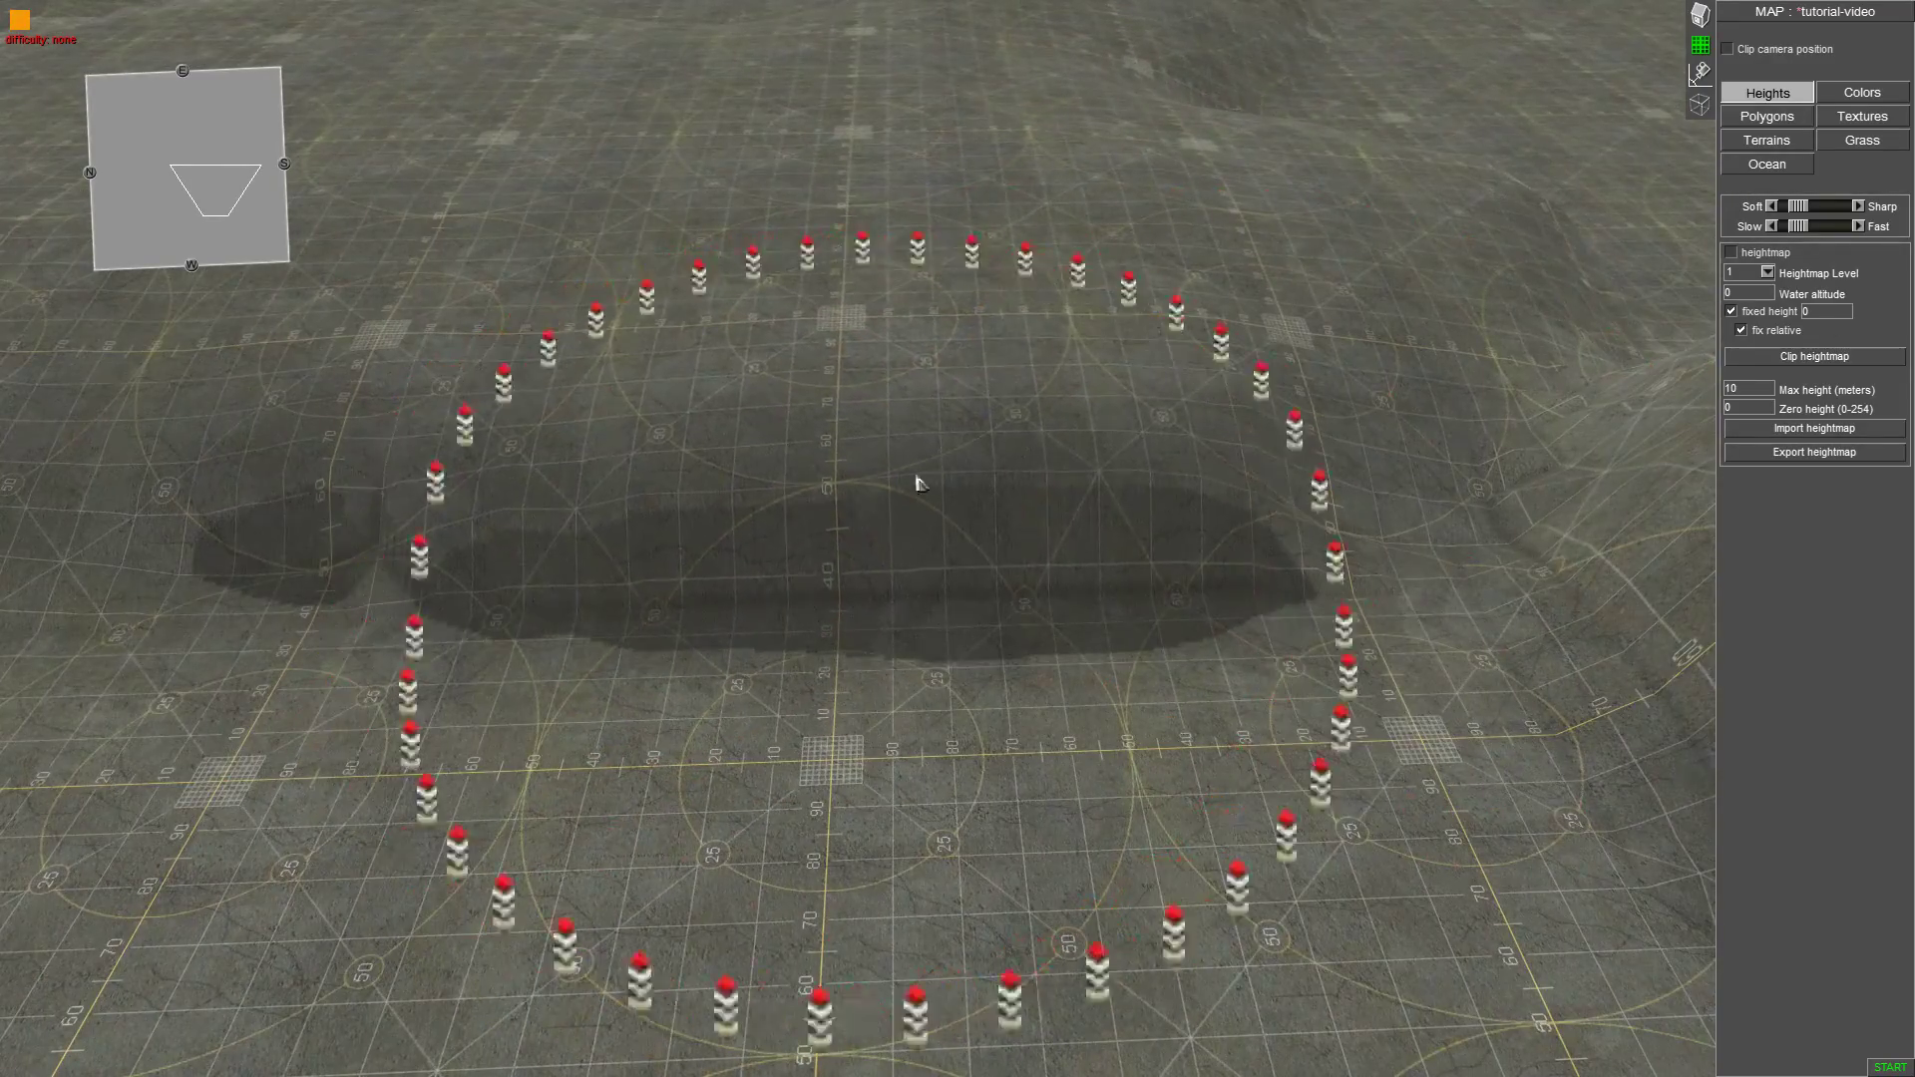
pyautogui.scroll(-3, 901, 491)
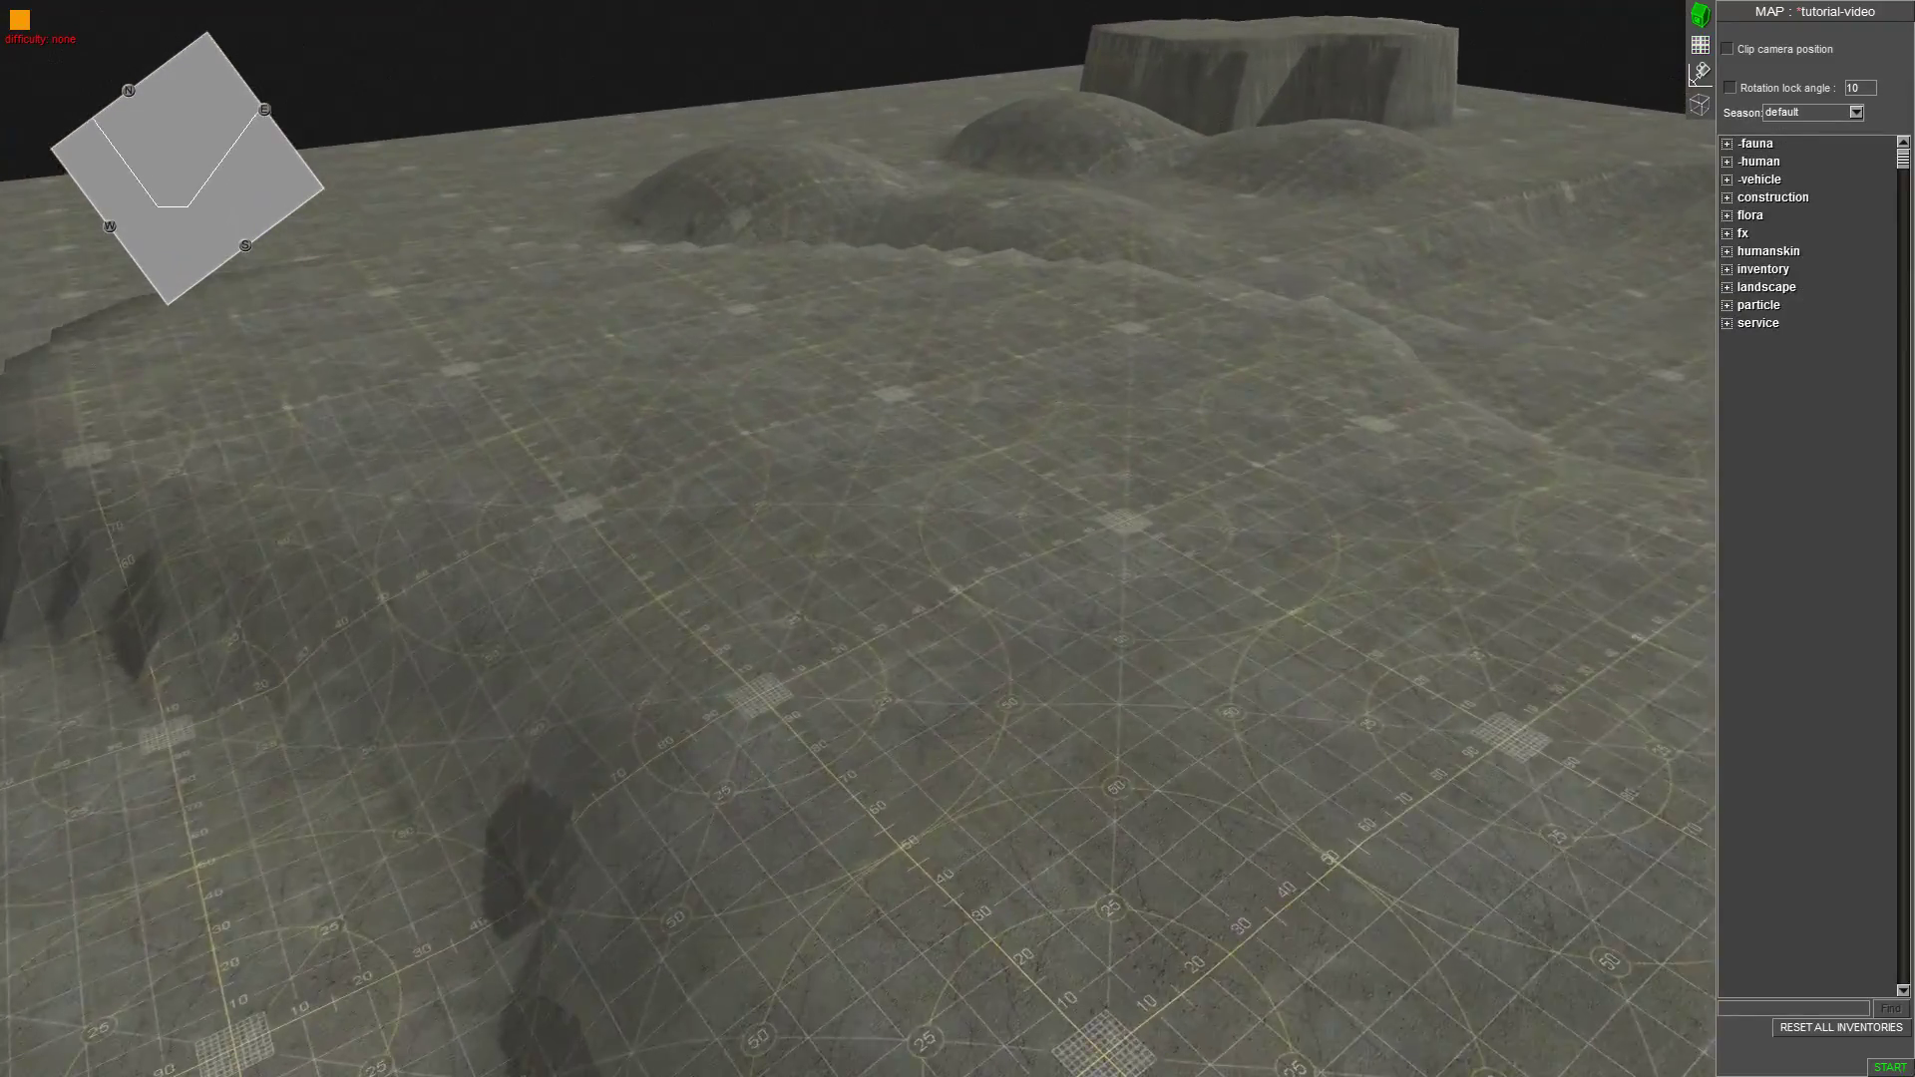
# Return to the height tools and turn off the fixed height option for the height brush.
pyautogui.moveTo(902, 492); pyautogui.dragTo(1017, 354, button='middle')
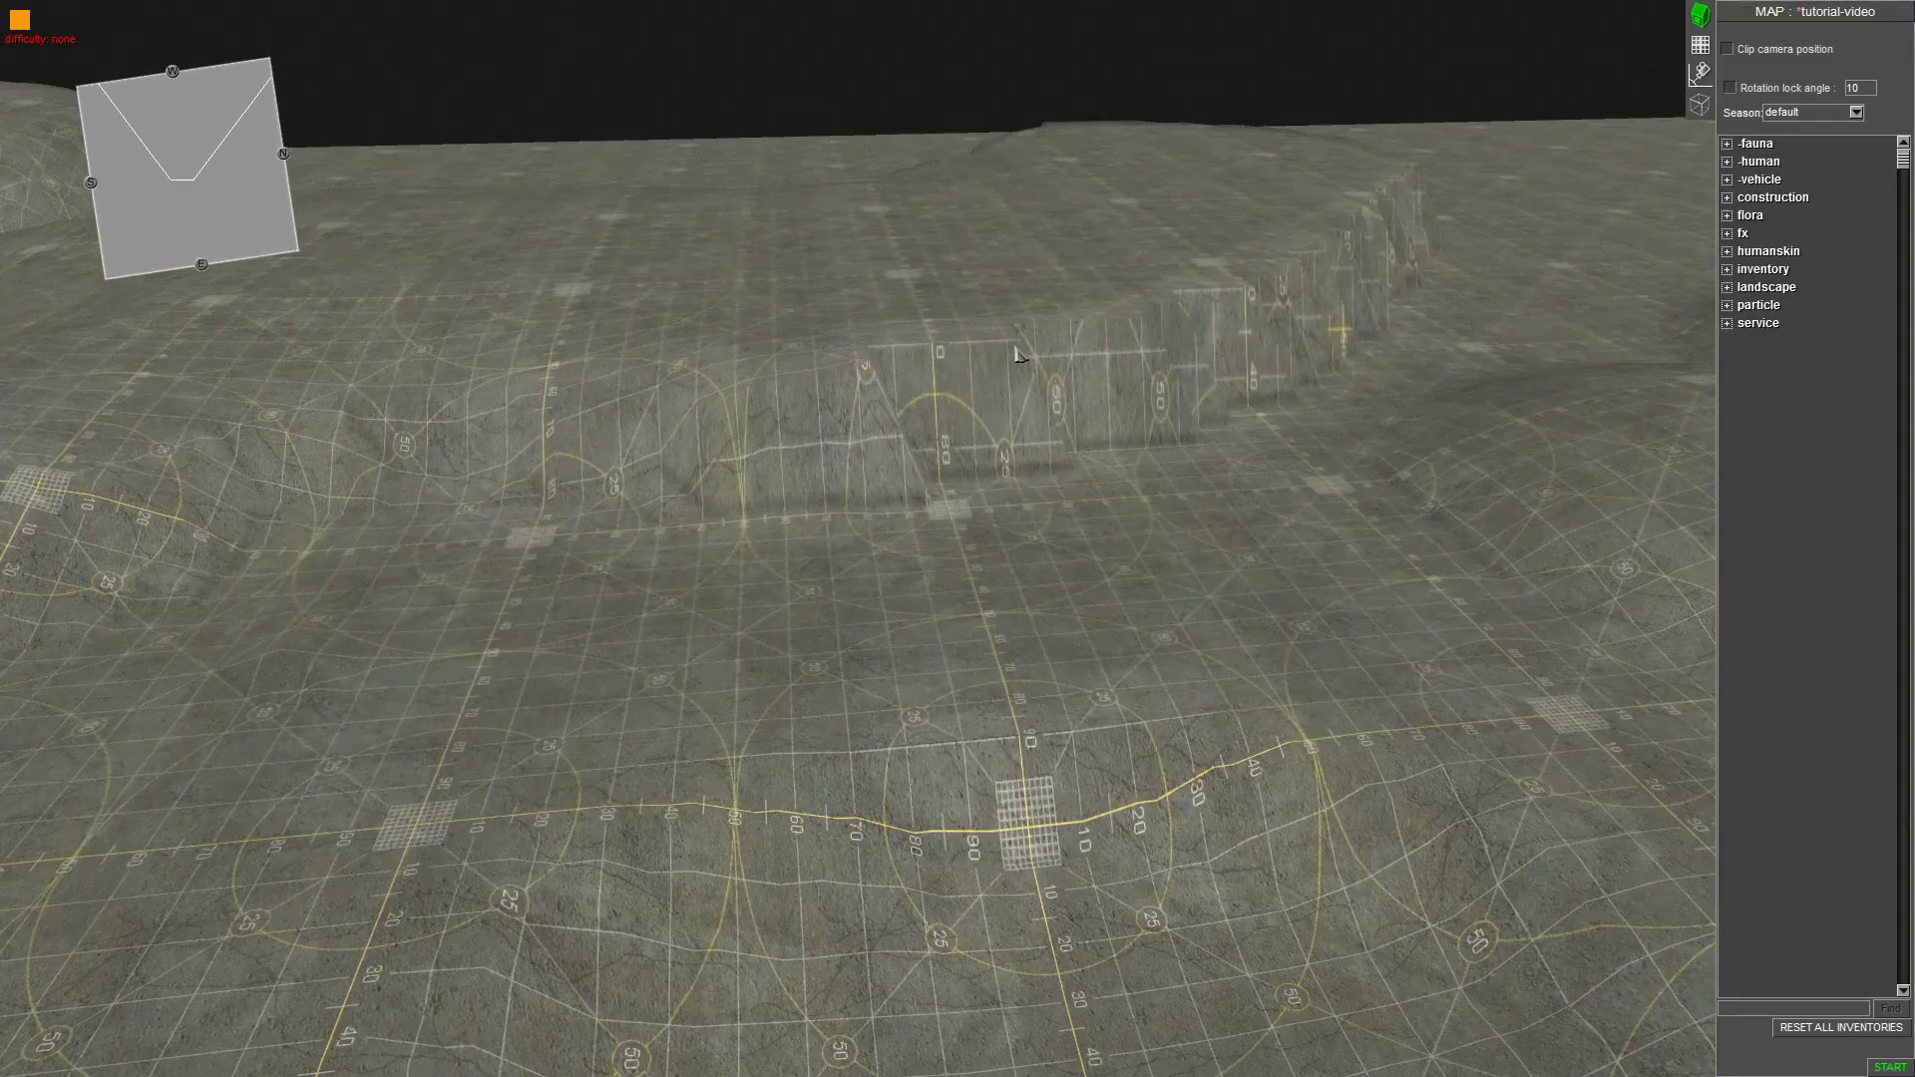
pyautogui.moveTo(826, 455); pyautogui.dragTo(782, 423, button='middle')
pyautogui.press('F2')
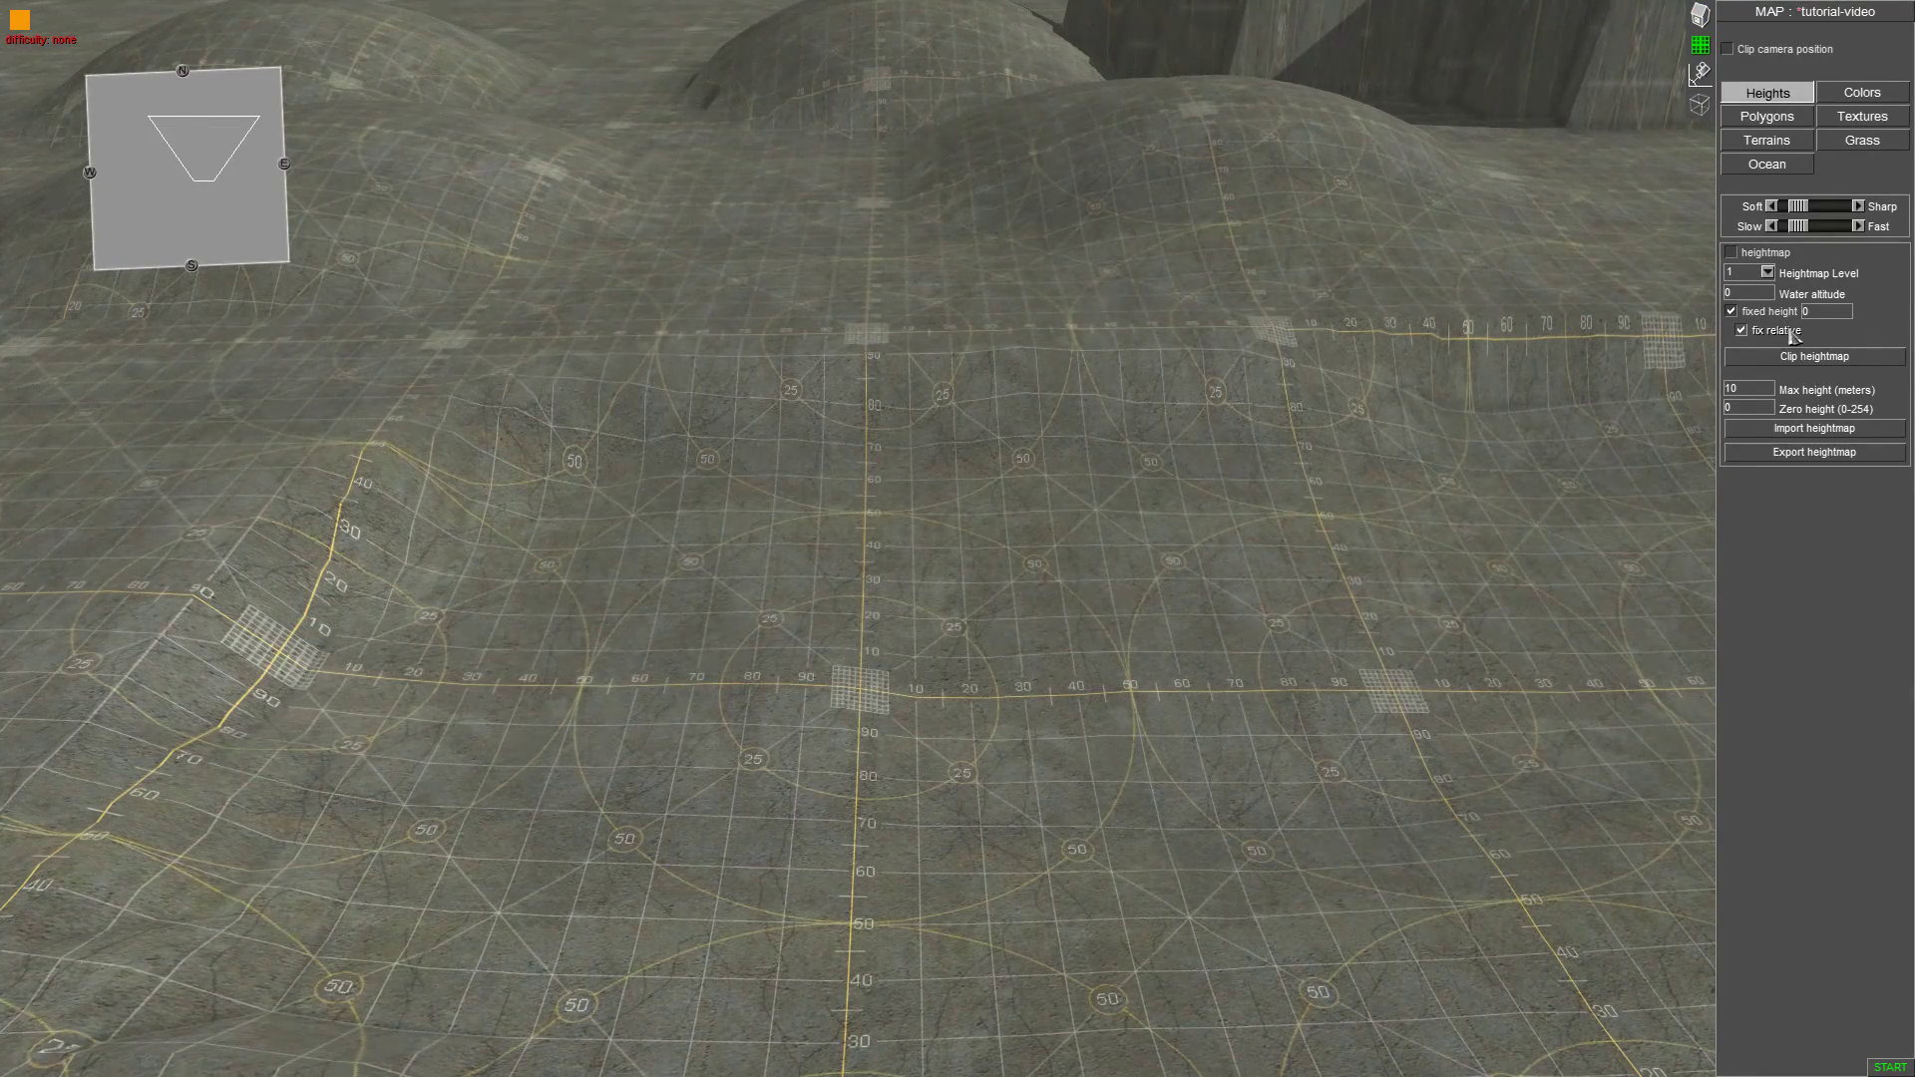
pyautogui.moveTo(880, 419)
pyautogui.mouseDown(button='middle')
pyautogui.moveTo(954, 458)
pyautogui.moveTo(1386, 357)
pyautogui.moveTo(845, 456)
pyautogui.moveTo(579, 447)
pyautogui.moveTo(1089, 394)
pyautogui.moveTo(1090, 349)
pyautogui.moveTo(1094, 370)
pyautogui.moveTo(872, 504)
pyautogui.mouseUp(button='middle')
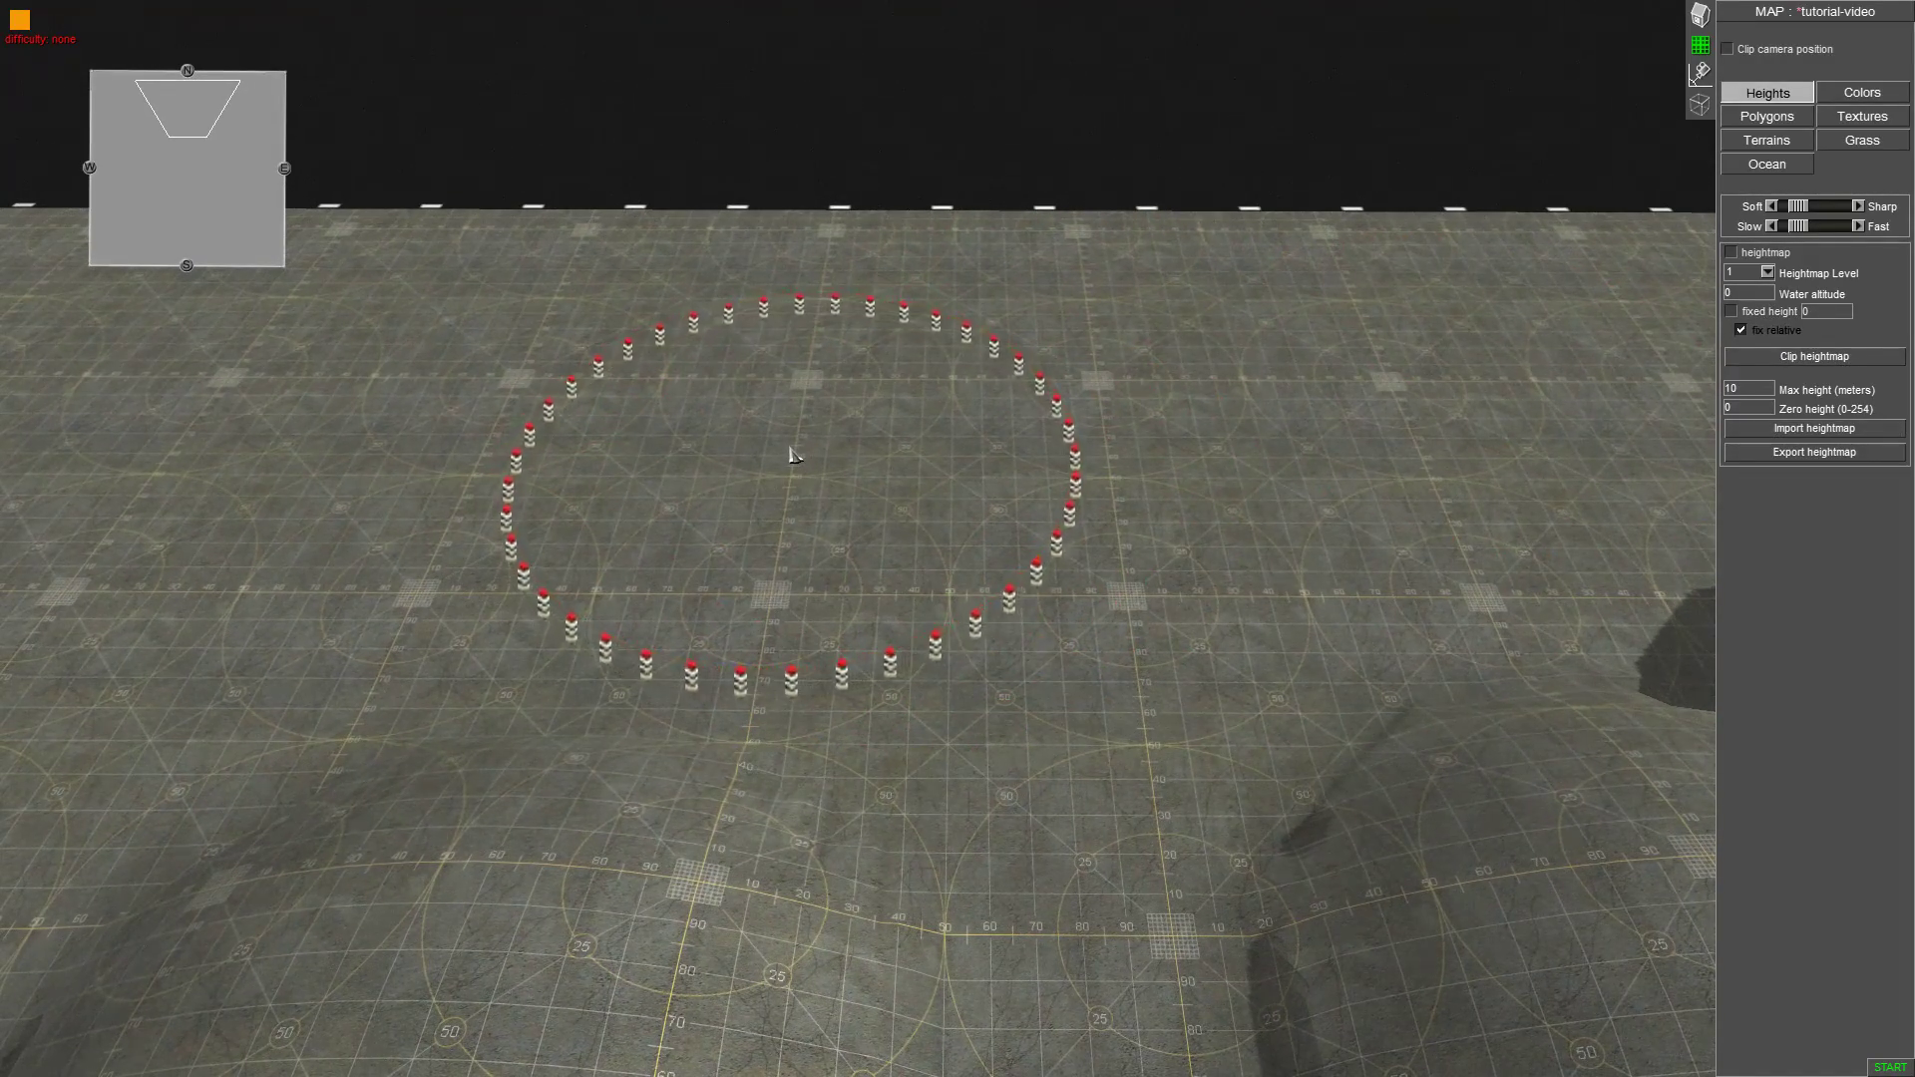
pyautogui.press('F1')
pyautogui.press('F2')
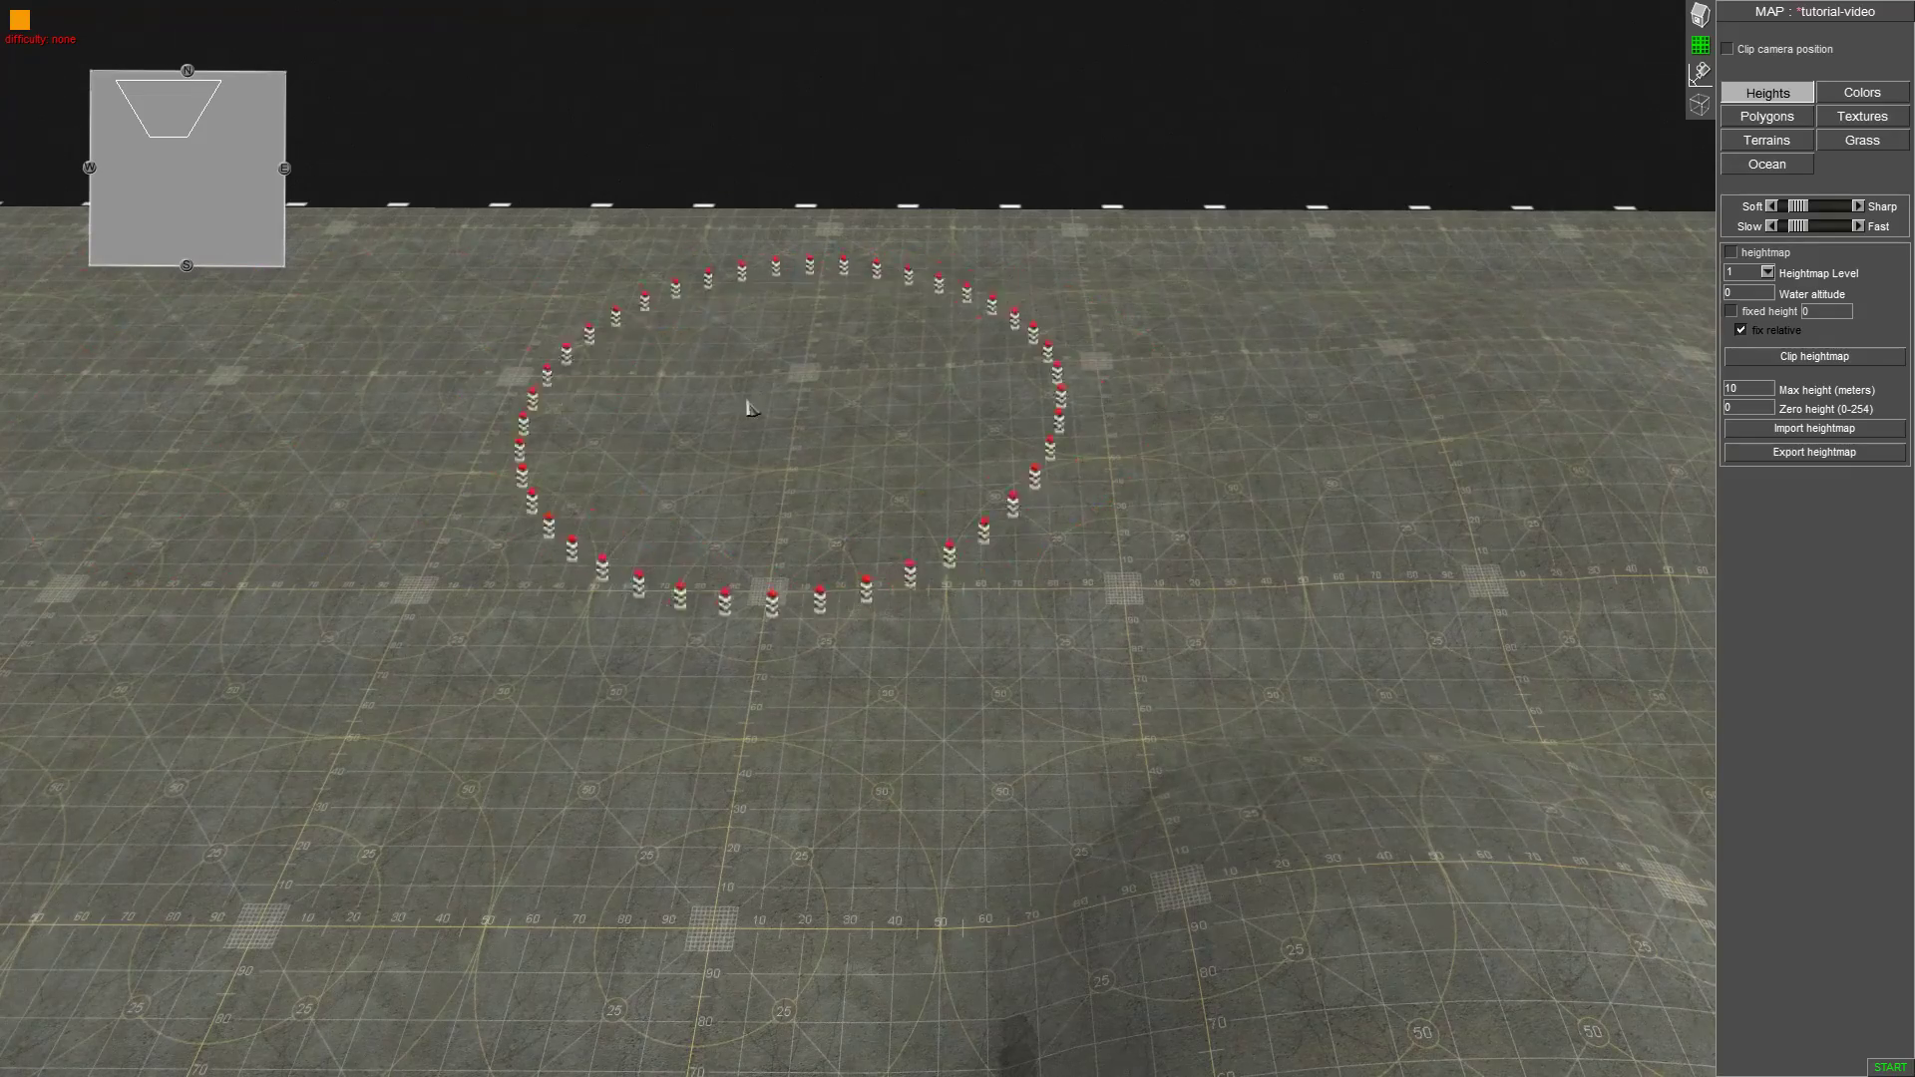
# Raise gentle mounds on the flat ground near the map's edge, and turn the fixed height option back on.
pyautogui.scroll(2, 511, 641)
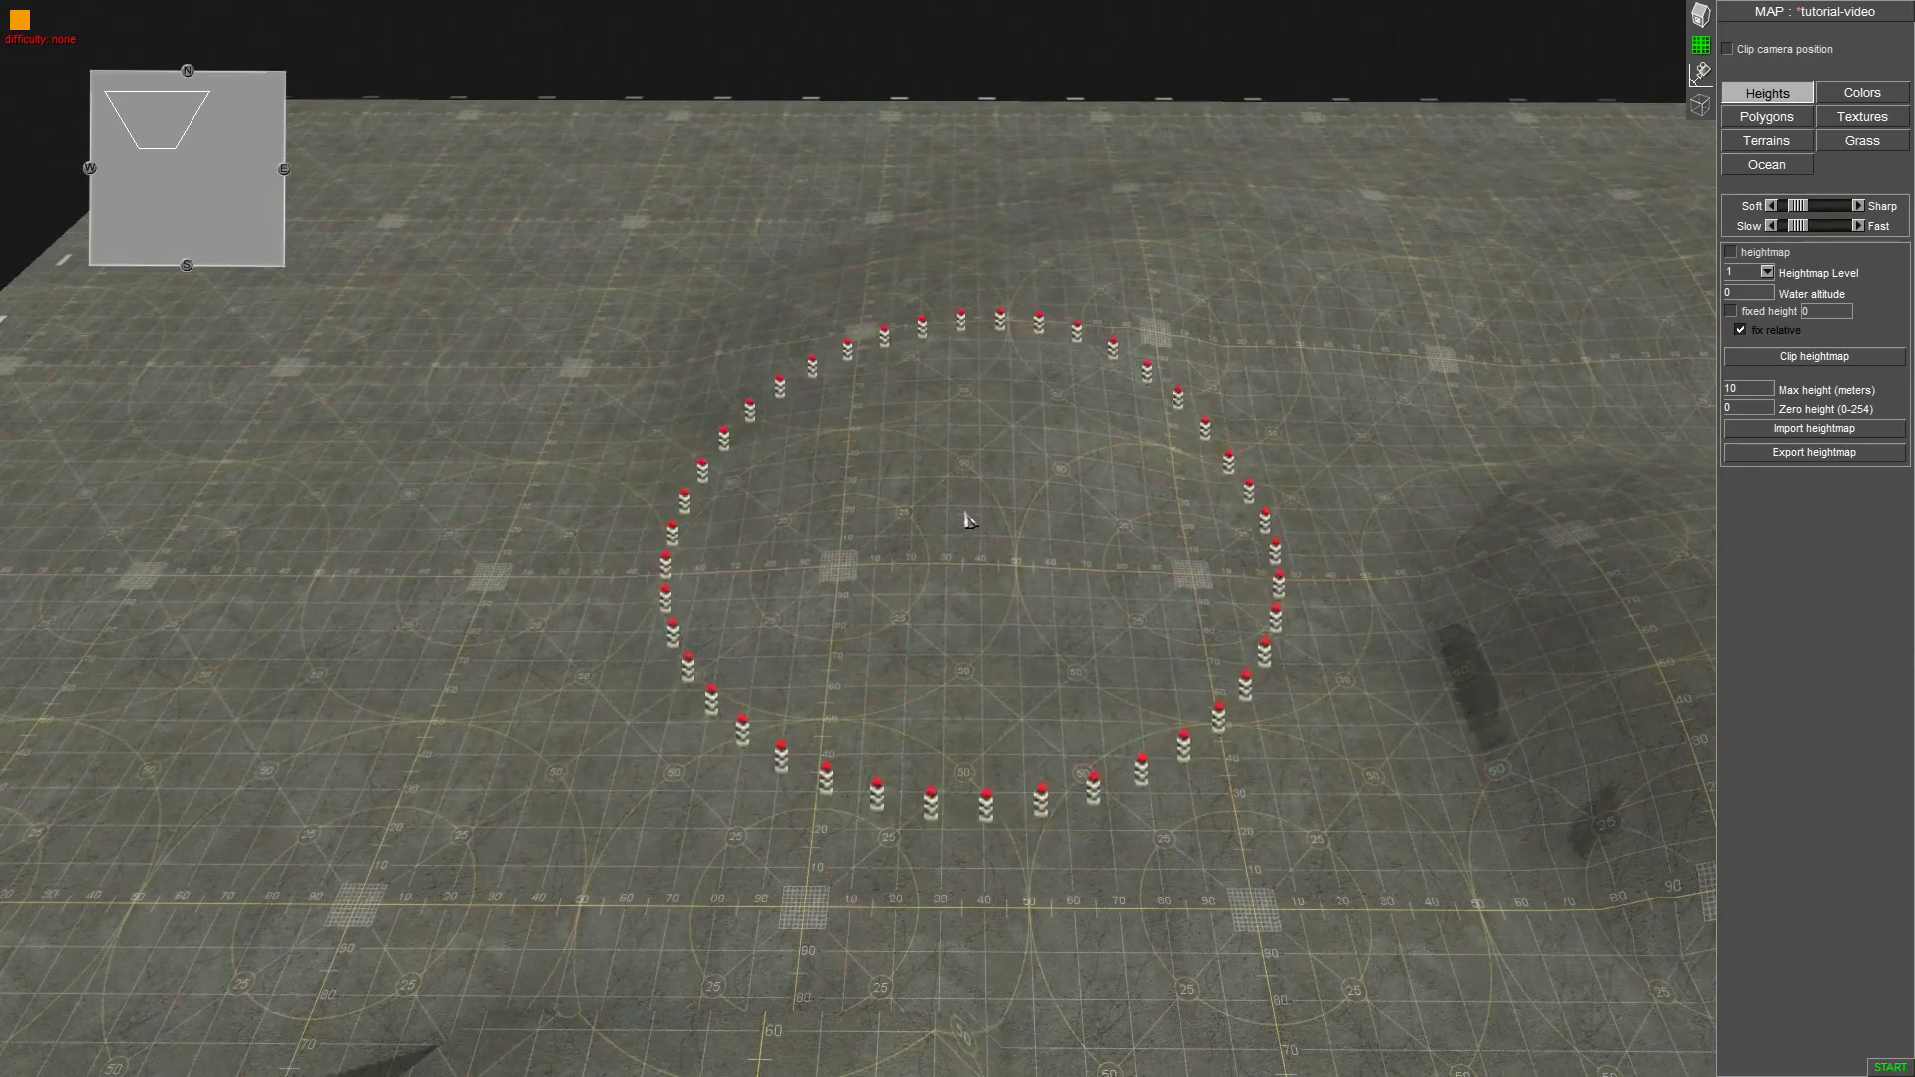
pyautogui.scroll(-2, 512, 641)
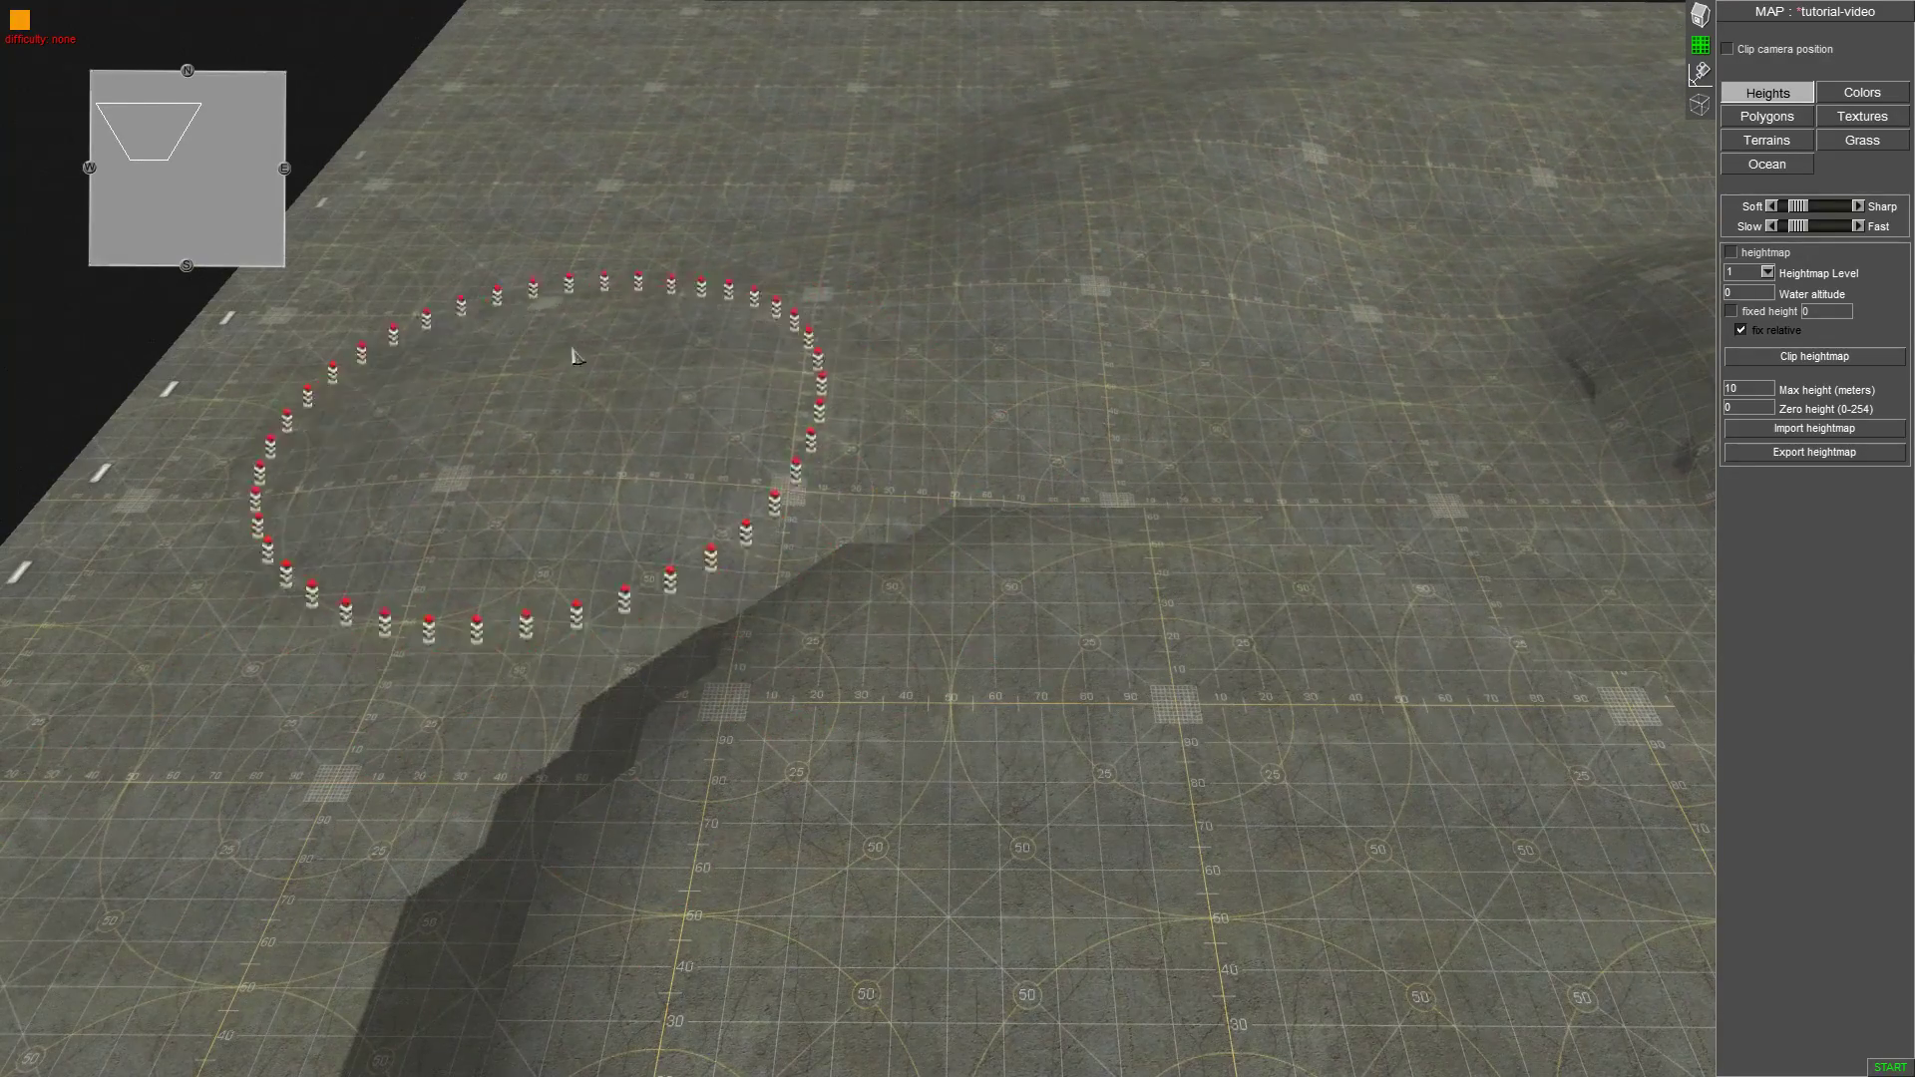
pyautogui.moveTo(1355, 141)
pyautogui.mouseDown(button='middle')
pyautogui.moveTo(804, 568)
pyautogui.moveTo(698, 598)
pyautogui.mouseUp(button='middle')
pyautogui.click(1765, 313)
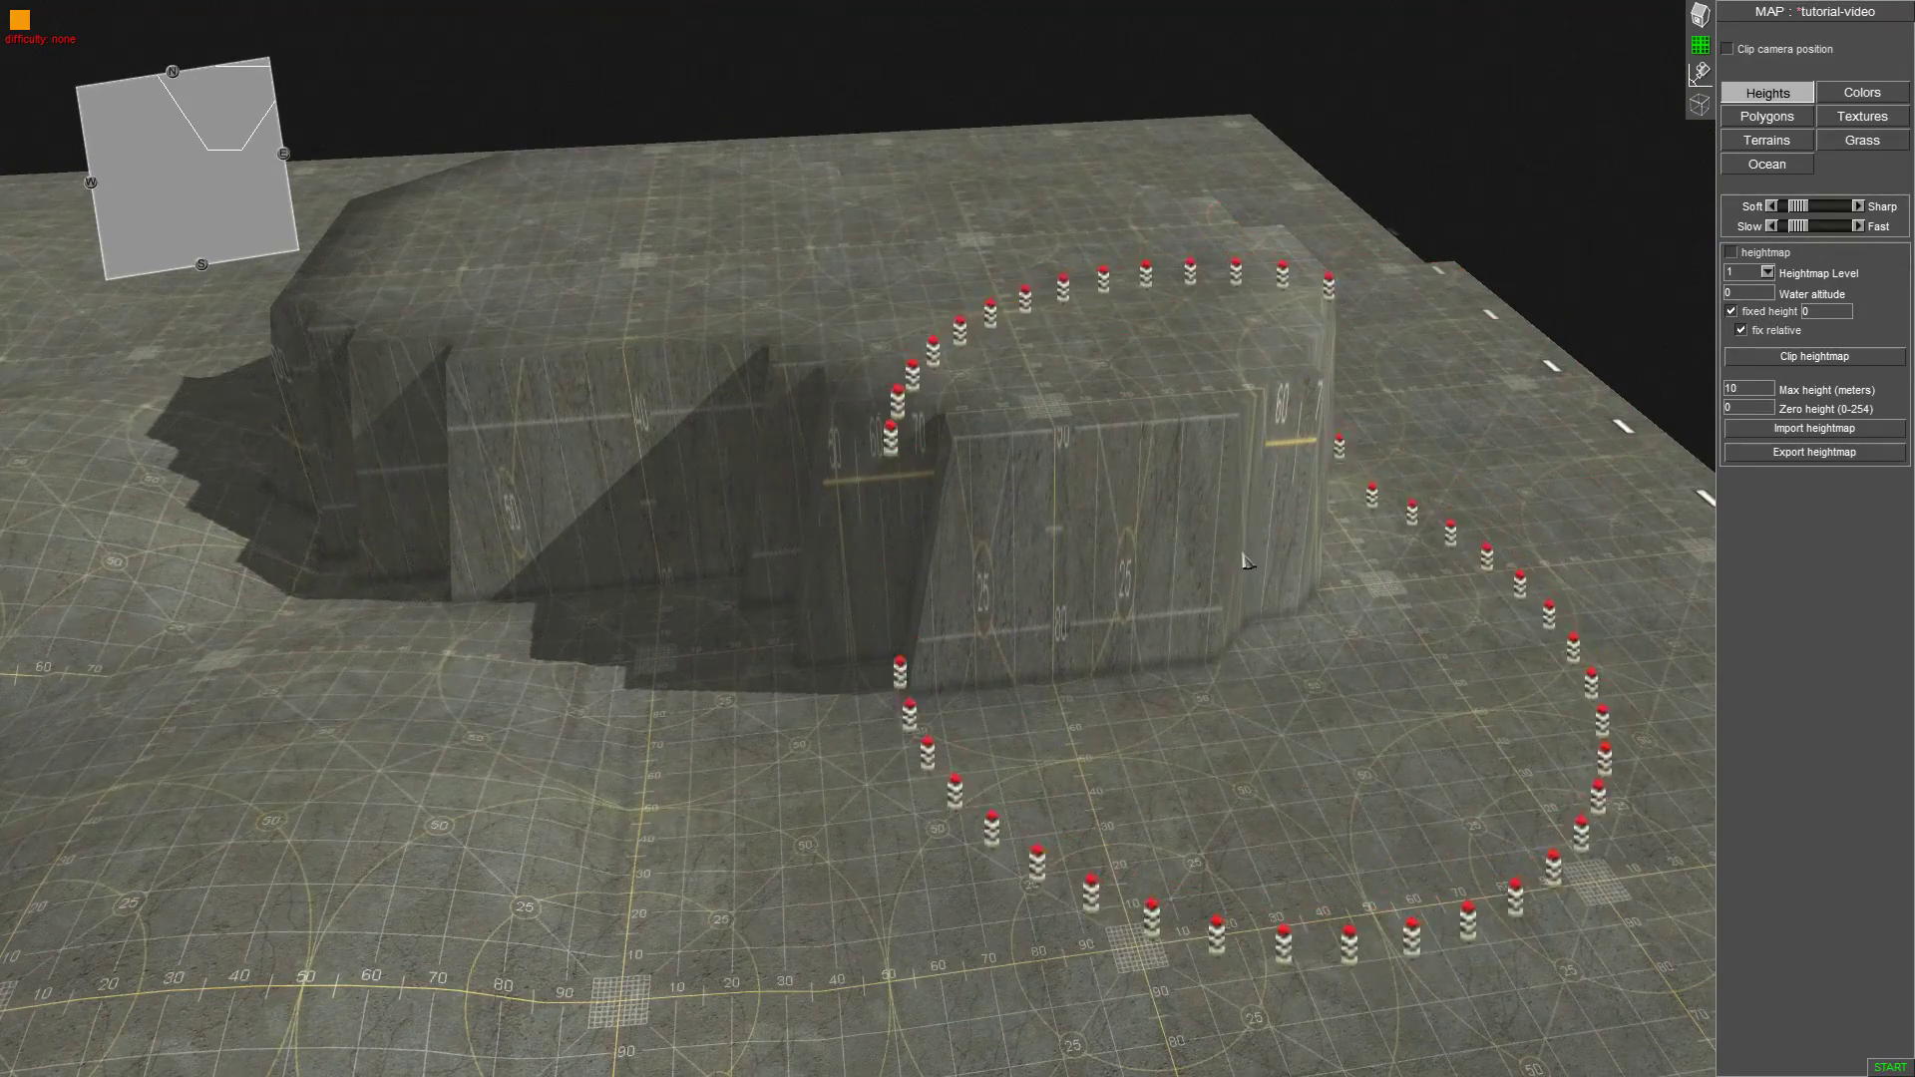
# Smooth the vertical walls and corners of the tall blocky plateau near the map's edge using fixed height with fix relative.
pyautogui.moveTo(1246, 562)
pyautogui.mouseDown()
pyautogui.moveTo(1026, 542)
pyautogui.moveTo(851, 458)
pyautogui.moveTo(535, 415)
pyautogui.moveTo(1164, 510)
pyautogui.mouseUp()
pyautogui.moveTo(1165, 511); pyautogui.dragTo(897, 521, button='middle')
pyautogui.moveTo(898, 521)
pyautogui.mouseDown()
pyautogui.moveTo(1120, 547)
pyautogui.moveTo(1254, 498)
pyautogui.moveTo(1076, 500)
pyautogui.mouseUp()
pyautogui.moveTo(1075, 498)
pyautogui.mouseDown(button='middle')
pyautogui.moveTo(791, 598)
pyautogui.moveTo(812, 547)
pyautogui.mouseUp(button='middle')
pyautogui.moveTo(812, 547)
pyautogui.mouseDown()
pyautogui.moveTo(505, 564)
pyautogui.moveTo(523, 573)
pyautogui.mouseUp()
pyautogui.moveTo(521, 574)
pyautogui.mouseDown(button='middle')
pyautogui.moveTo(634, 533)
pyautogui.moveTo(1068, 603)
pyautogui.moveTo(1098, 513)
pyautogui.moveTo(1252, 568)
pyautogui.moveTo(837, 641)
pyautogui.moveTo(859, 598)
pyautogui.moveTo(189, 599)
pyautogui.moveTo(1002, 399)
pyautogui.mouseUp(button='middle')
pyautogui.moveTo(868, 503); pyautogui.dragTo(1110, 479, button='middle')
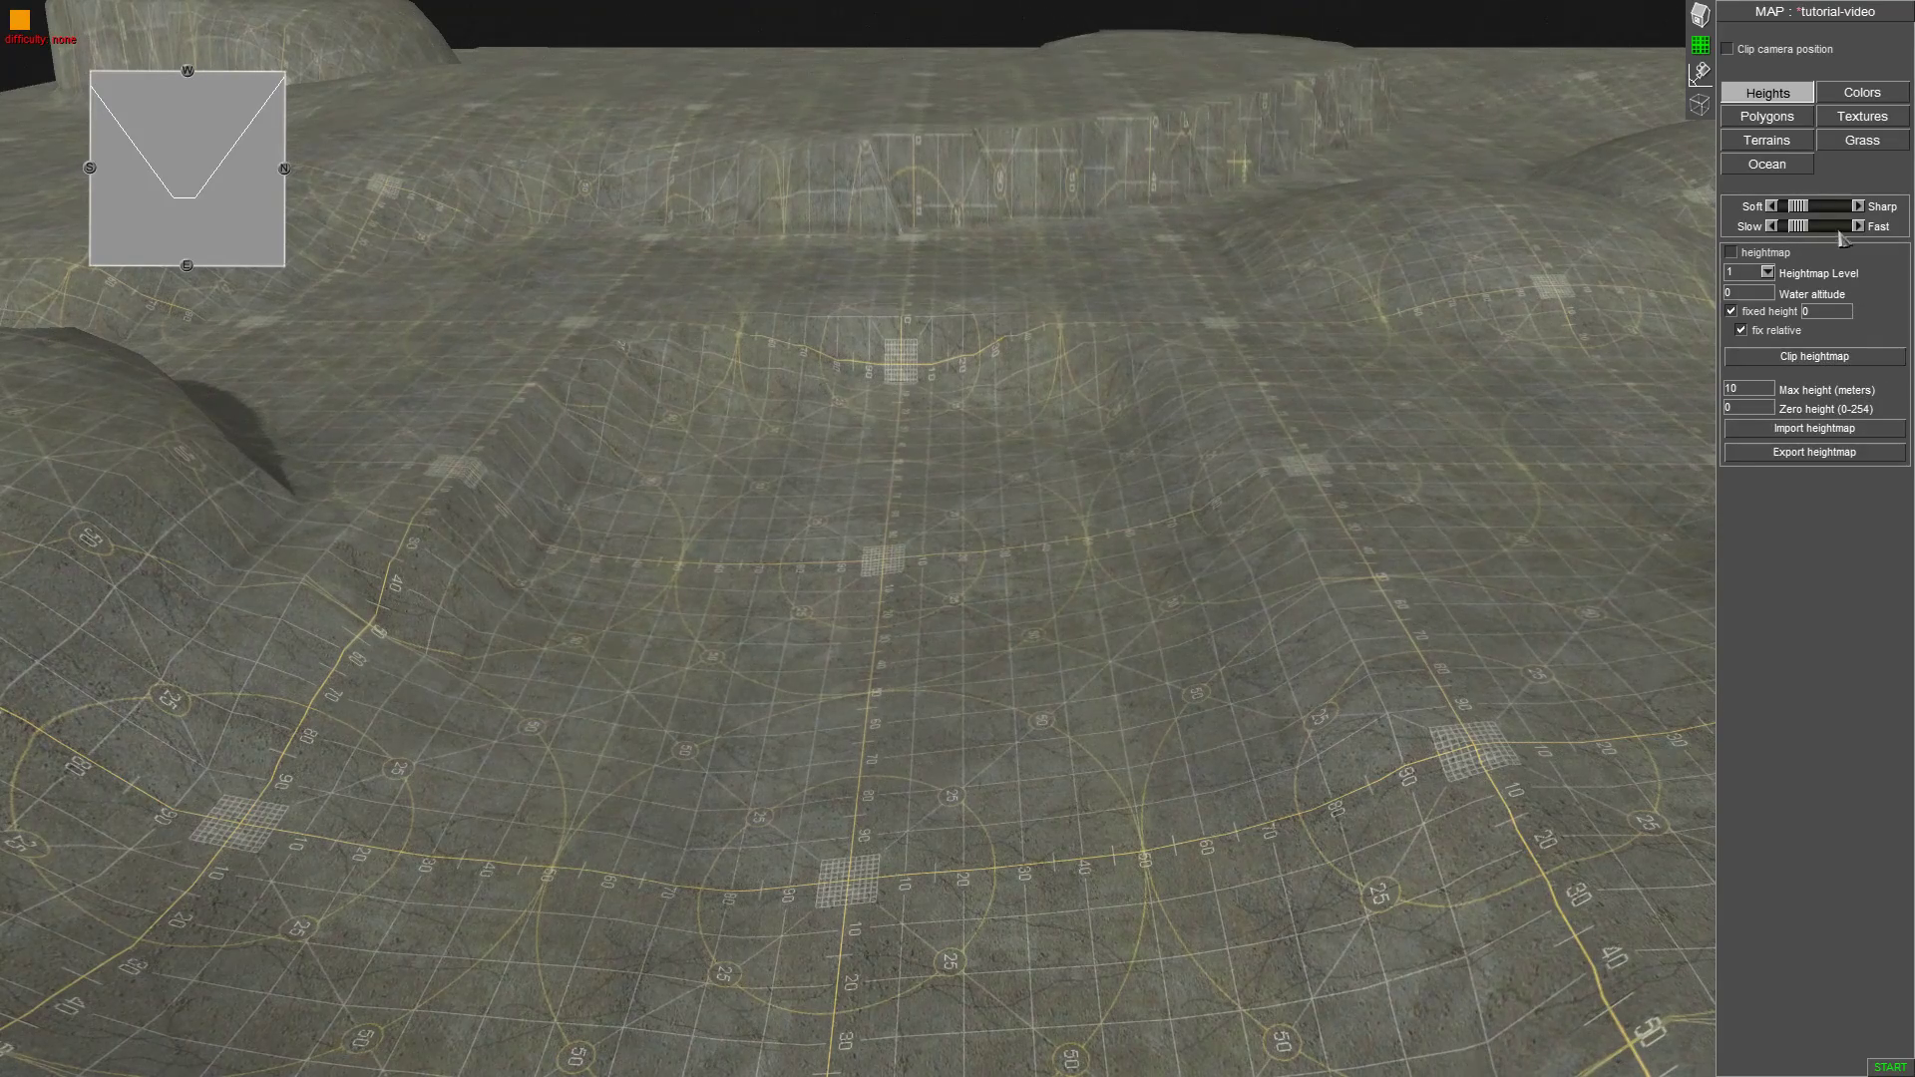
# Soften the steep, jagged sides of the small low plateau beyond the sunken basin.
pyautogui.scroll(2, 1119, 506)
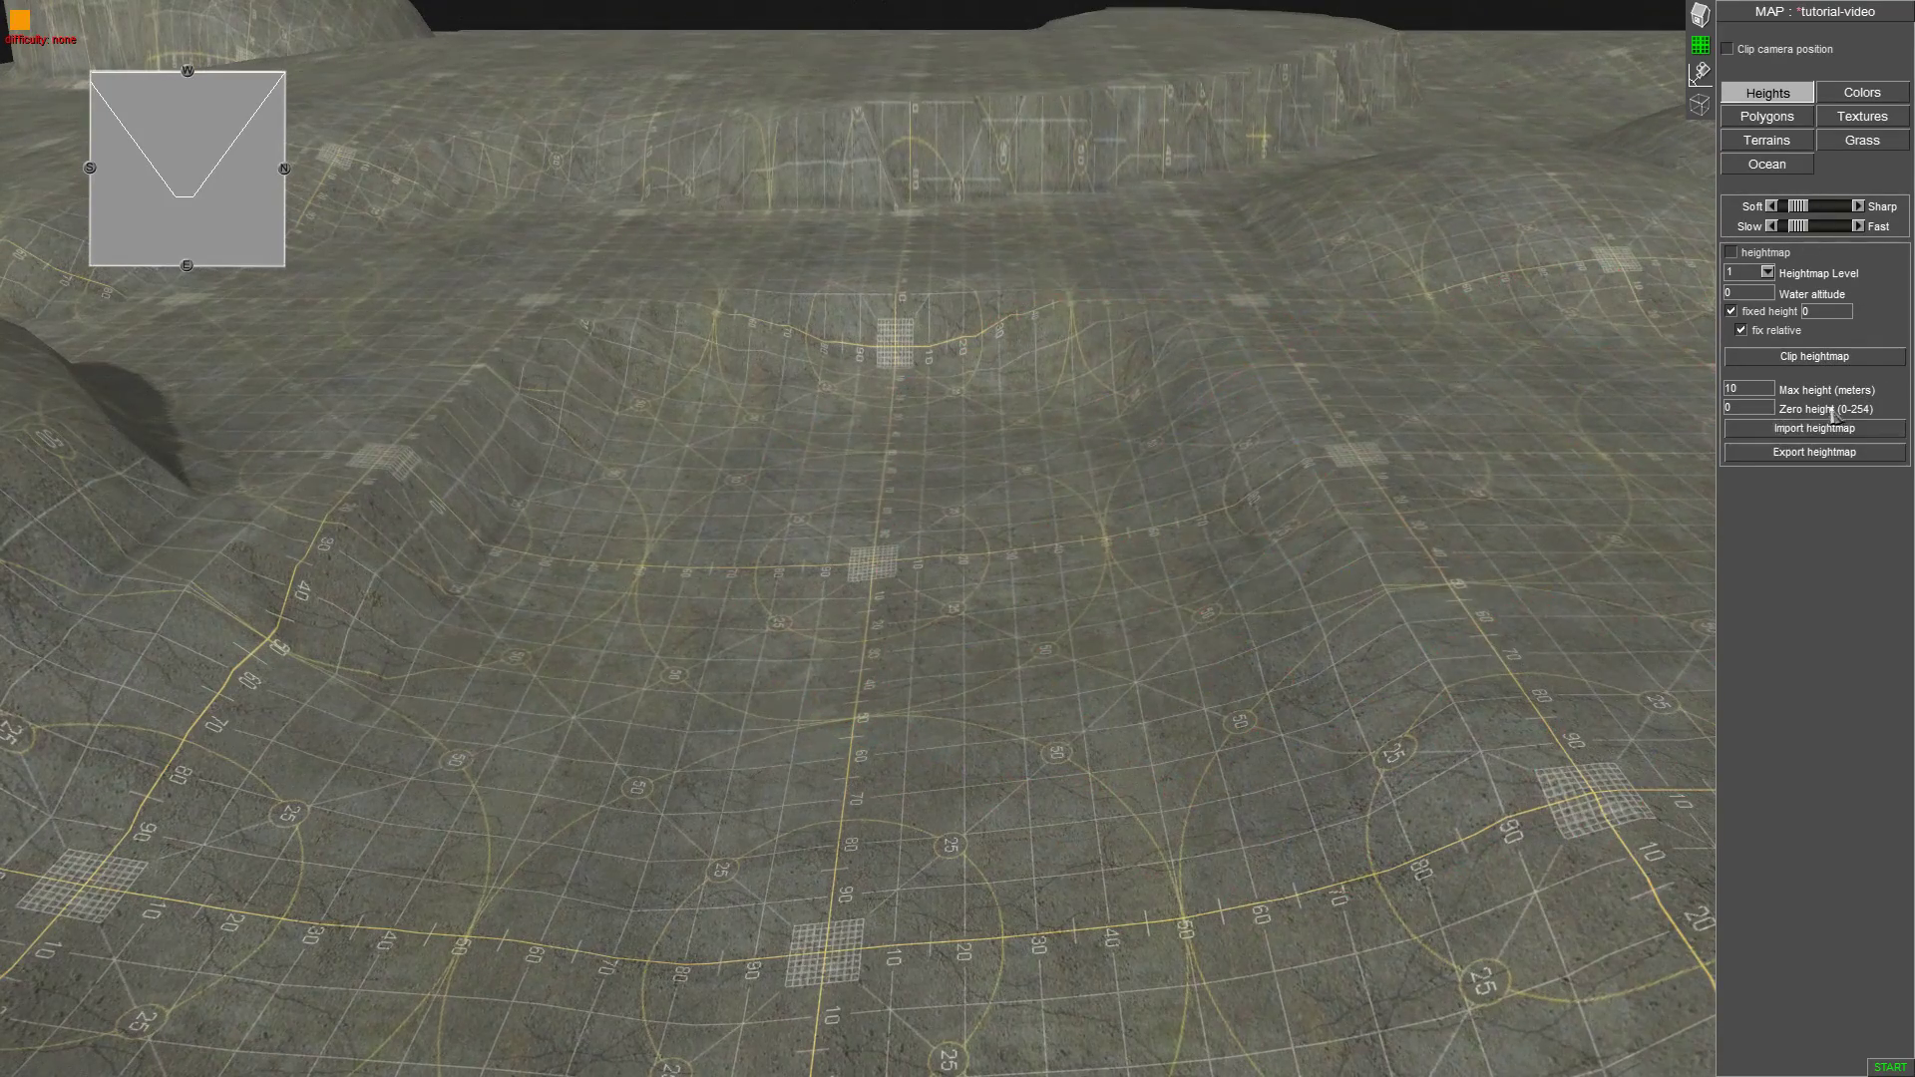
pyautogui.moveTo(1537, 366)
pyautogui.mouseDown(button='middle')
pyautogui.moveTo(1291, 548)
pyautogui.moveTo(901, 504)
pyautogui.moveTo(918, 470)
pyautogui.mouseUp(button='middle')
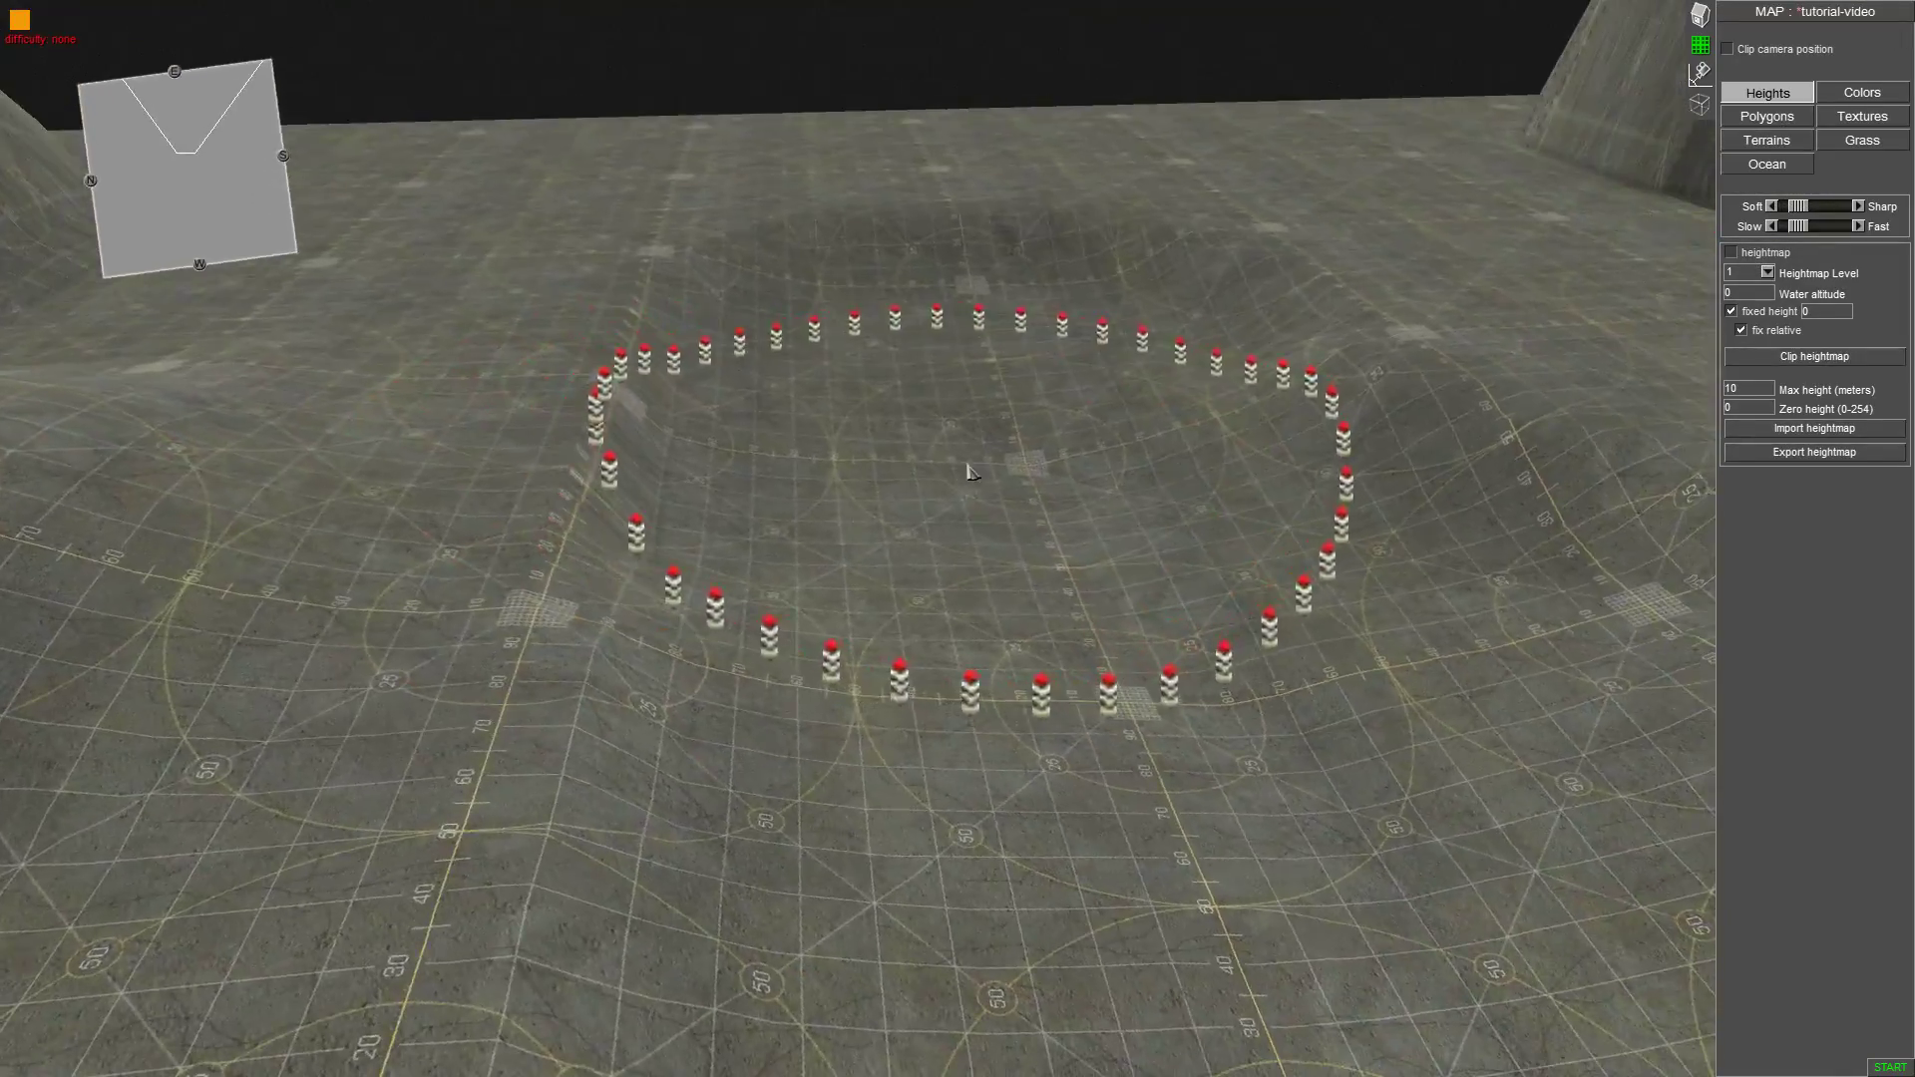
pyautogui.moveTo(966, 462)
pyautogui.mouseDown(button='middle')
pyautogui.moveTo(993, 508)
pyautogui.moveTo(938, 412)
pyautogui.moveTo(1188, 77)
pyautogui.moveTo(1097, 499)
pyautogui.moveTo(1006, 649)
pyautogui.mouseUp(button='middle')
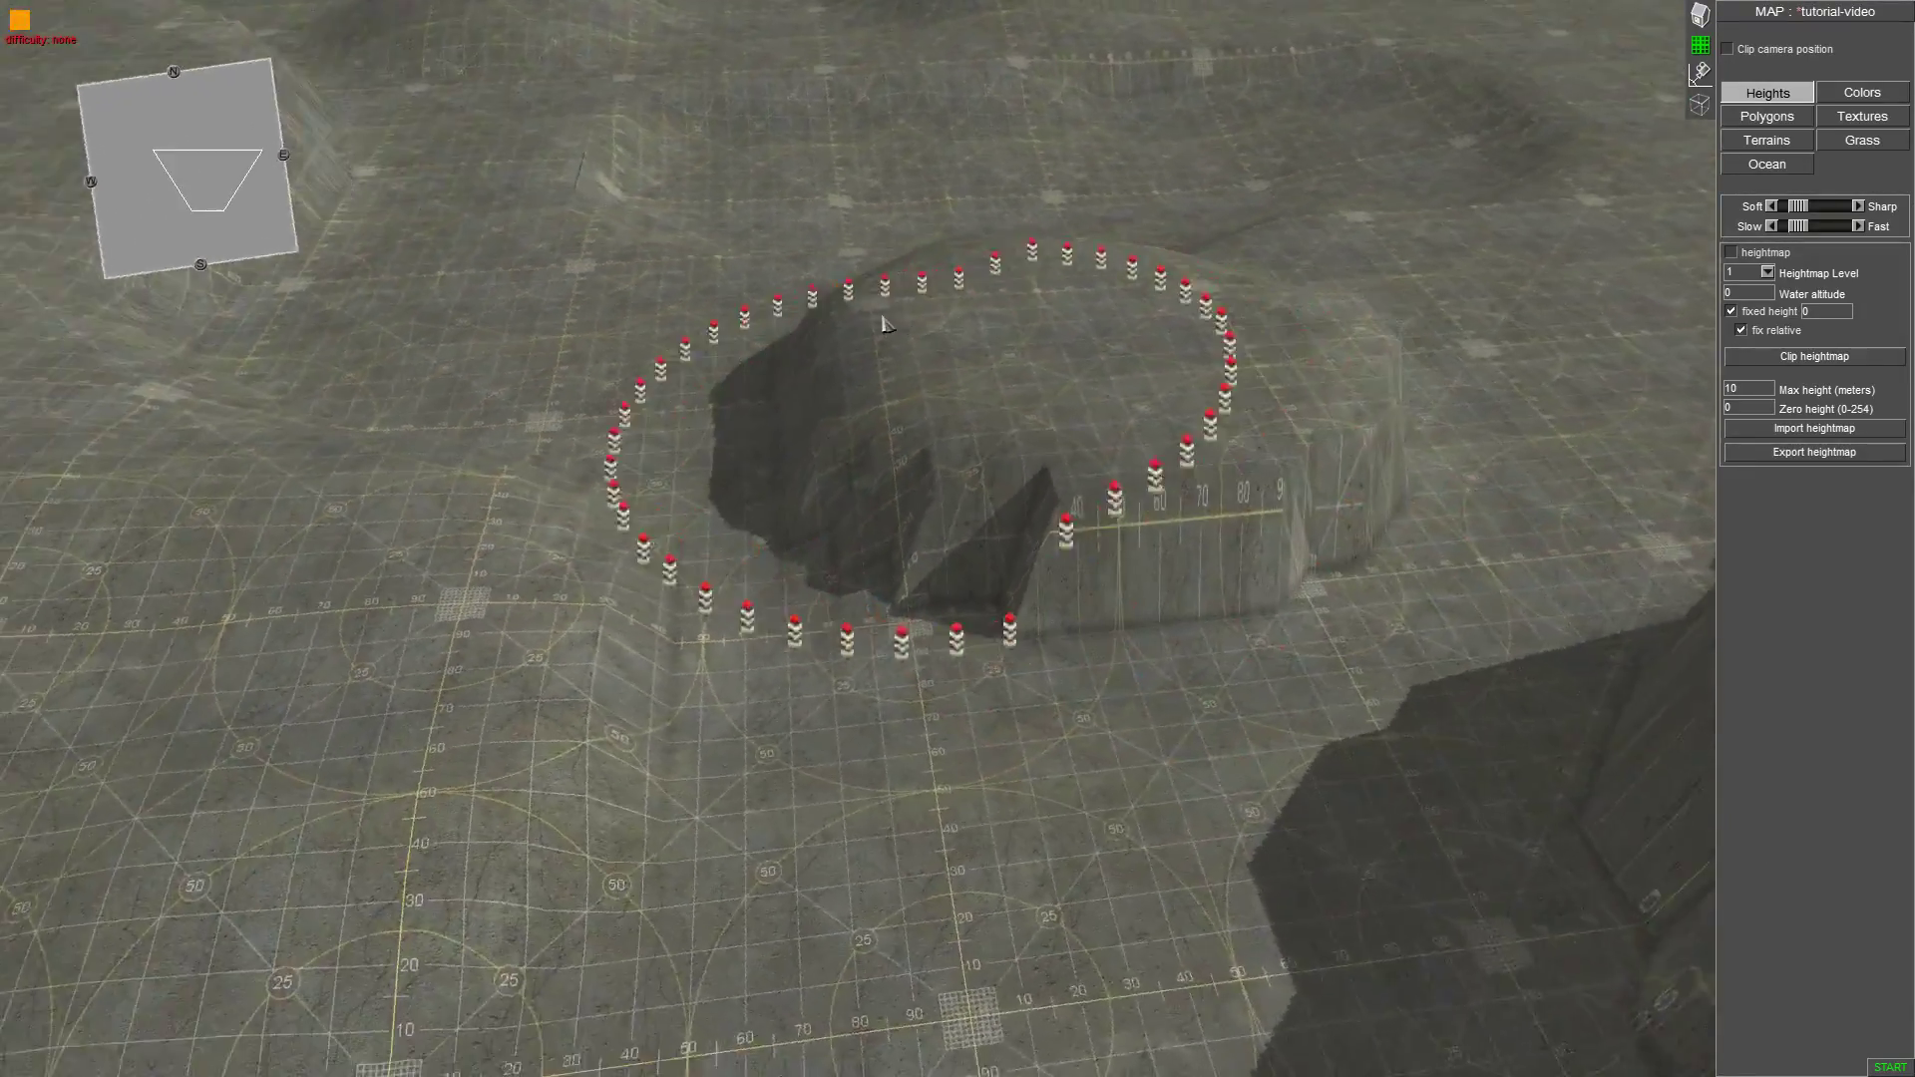
pyautogui.moveTo(1027, 598); pyautogui.dragTo(1057, 555, button='middle')
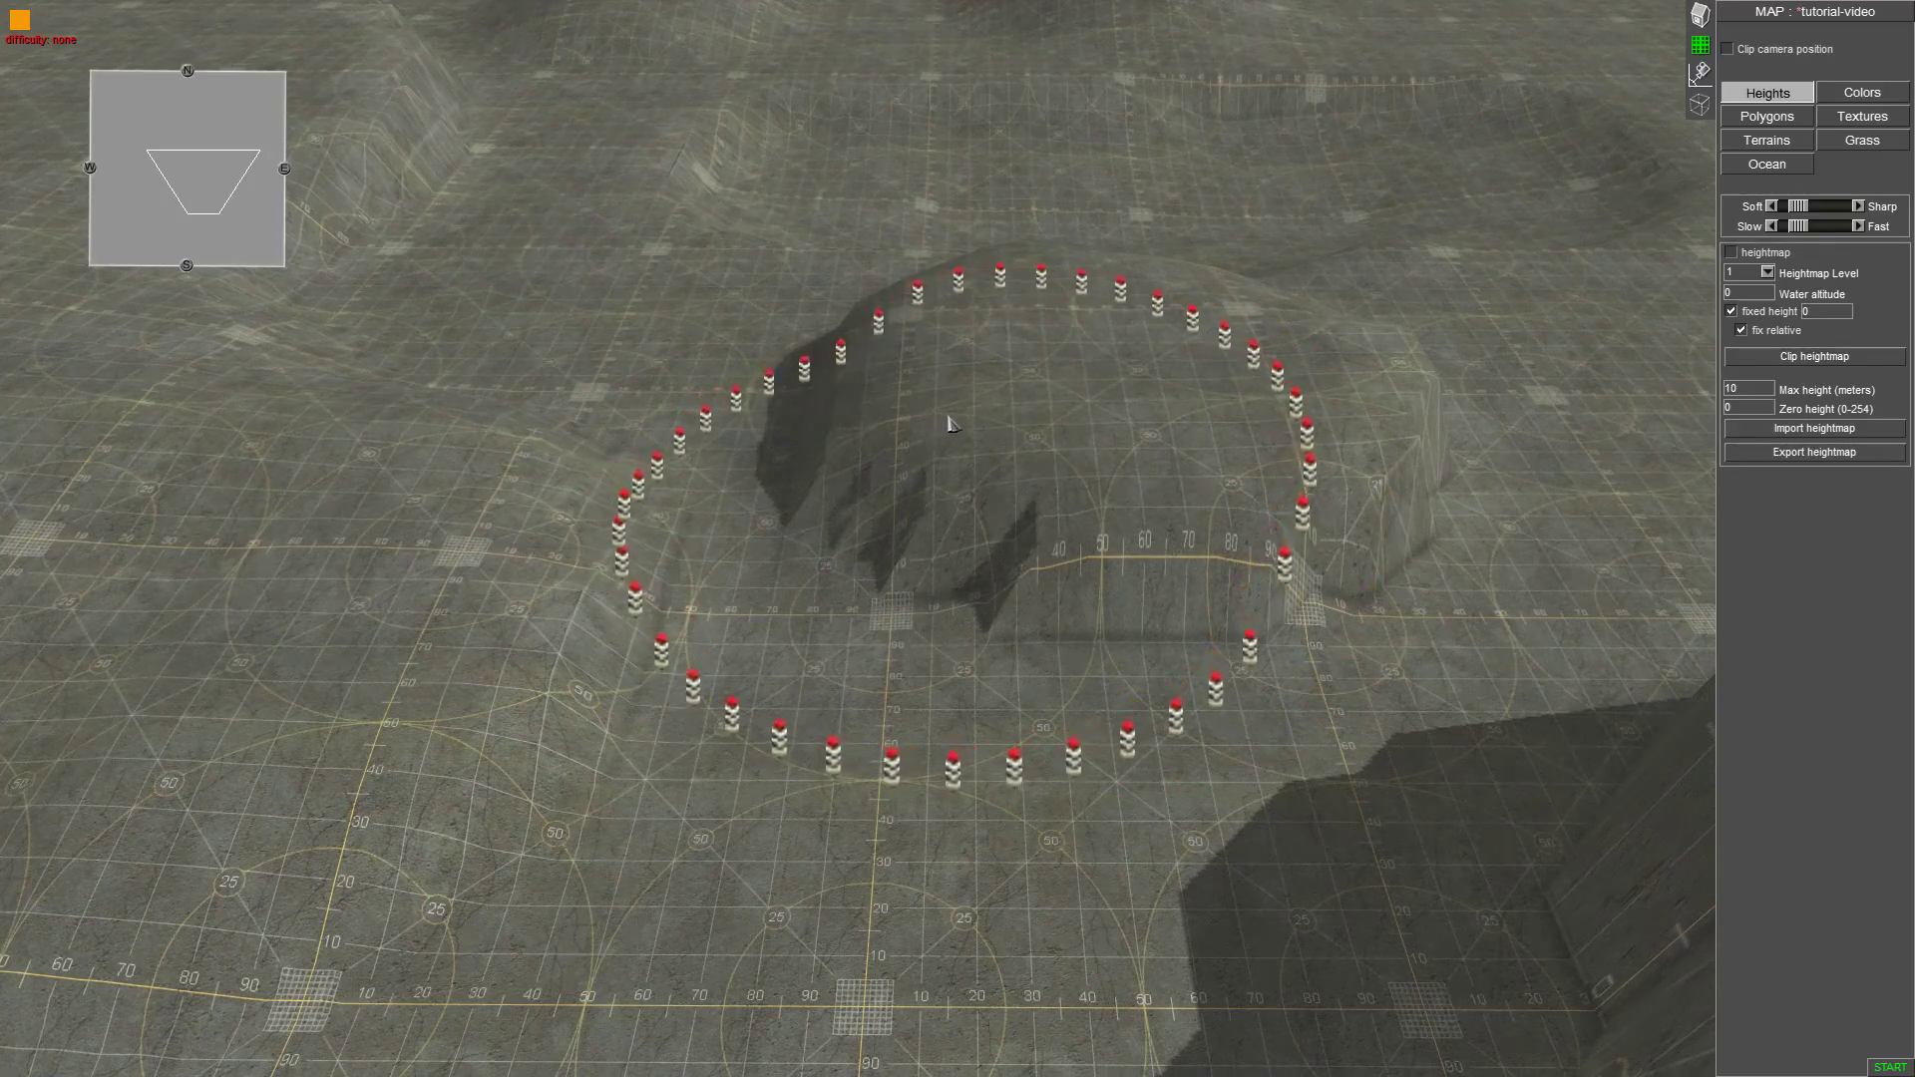
pyautogui.moveTo(1314, 454)
pyautogui.mouseDown(button='middle')
pyautogui.moveTo(948, 440)
pyautogui.moveTo(1039, 530)
pyautogui.moveTo(833, 541)
pyautogui.moveTo(852, 454)
pyautogui.moveTo(1217, 275)
pyautogui.moveTo(1012, 309)
pyautogui.moveTo(1044, 361)
pyautogui.mouseUp(button='middle')
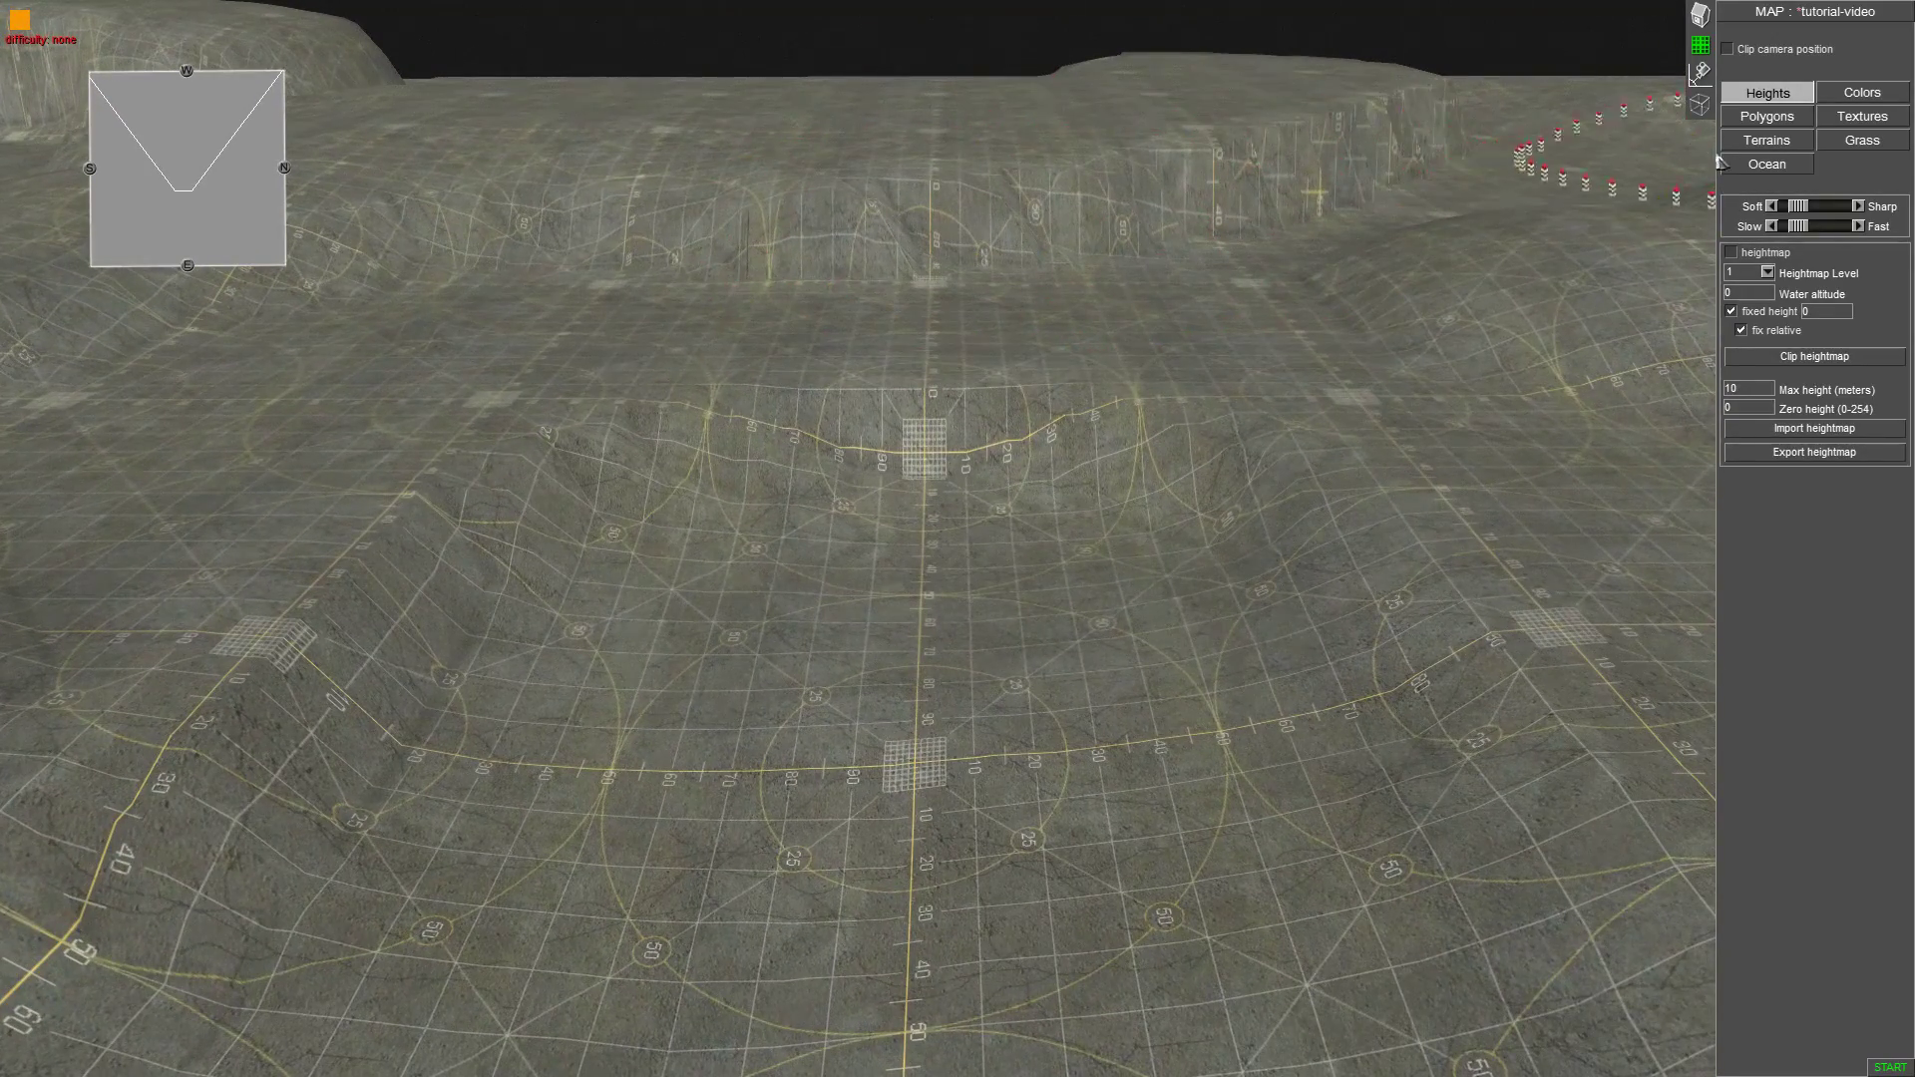
# Open the polygon tools and examine the wireframe's mesh squares along the jagged cliff and the ground beside it.
pyautogui.click(1767, 118)
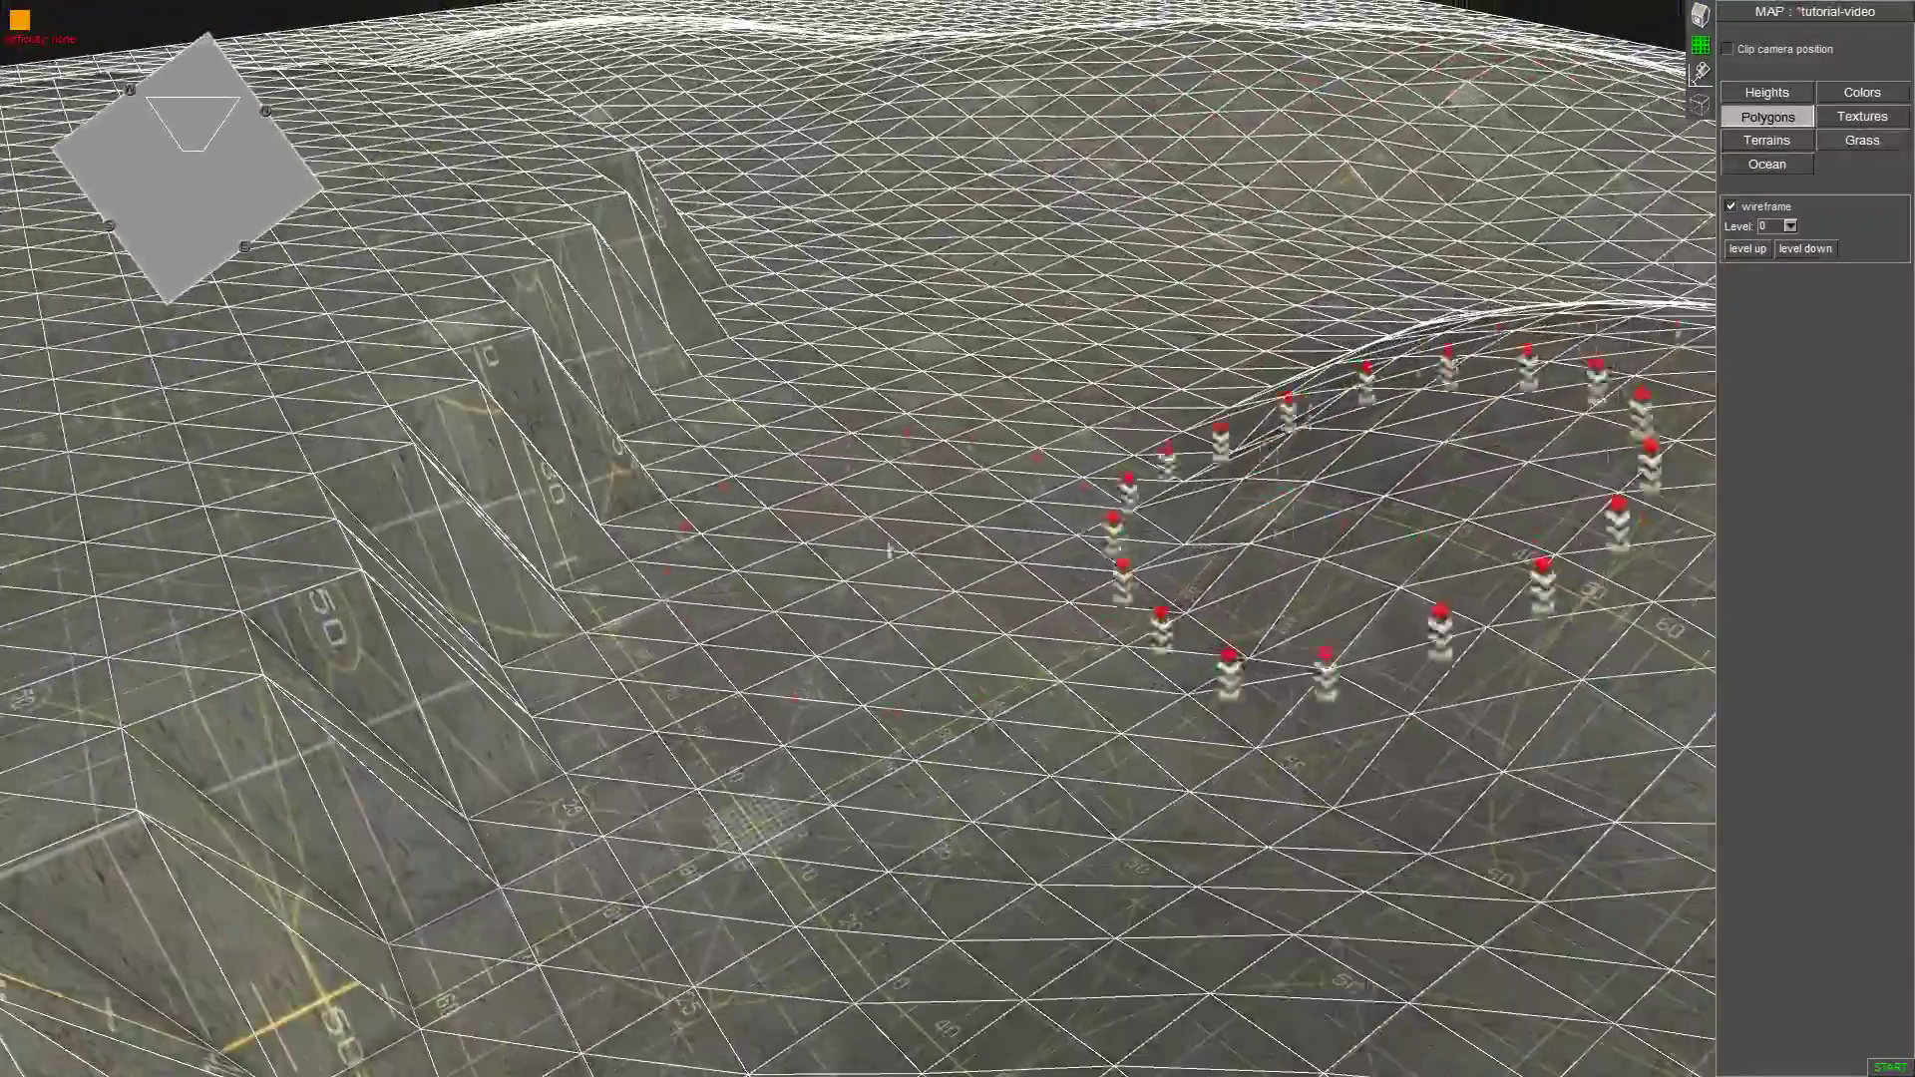
pyautogui.scroll(2, 890, 550)
pyautogui.moveTo(889, 550)
pyautogui.mouseDown(button='middle')
pyautogui.moveTo(703, 590)
pyautogui.moveTo(810, 588)
pyautogui.mouseUp(button='middle')
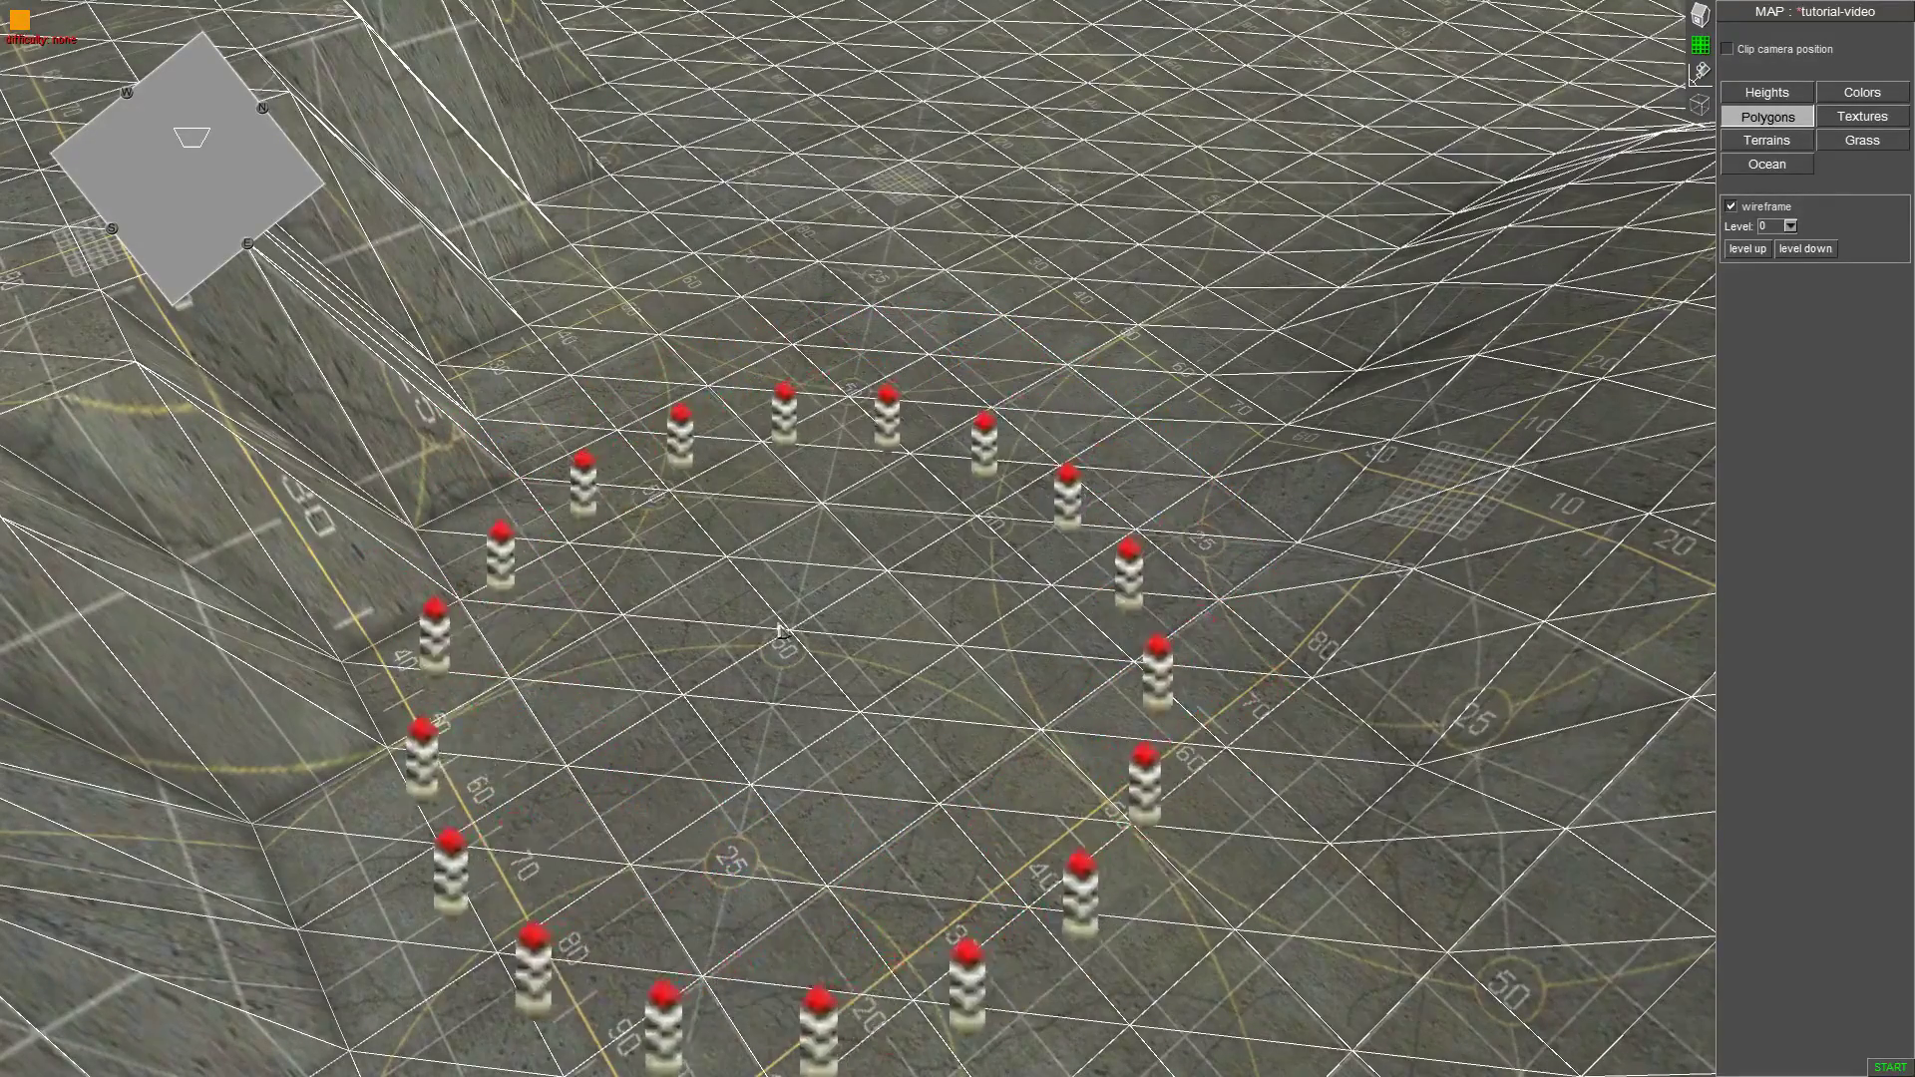
pyautogui.scroll(-5, 804, 474)
pyautogui.moveTo(825, 479); pyautogui.dragTo(666, 500, button='middle')
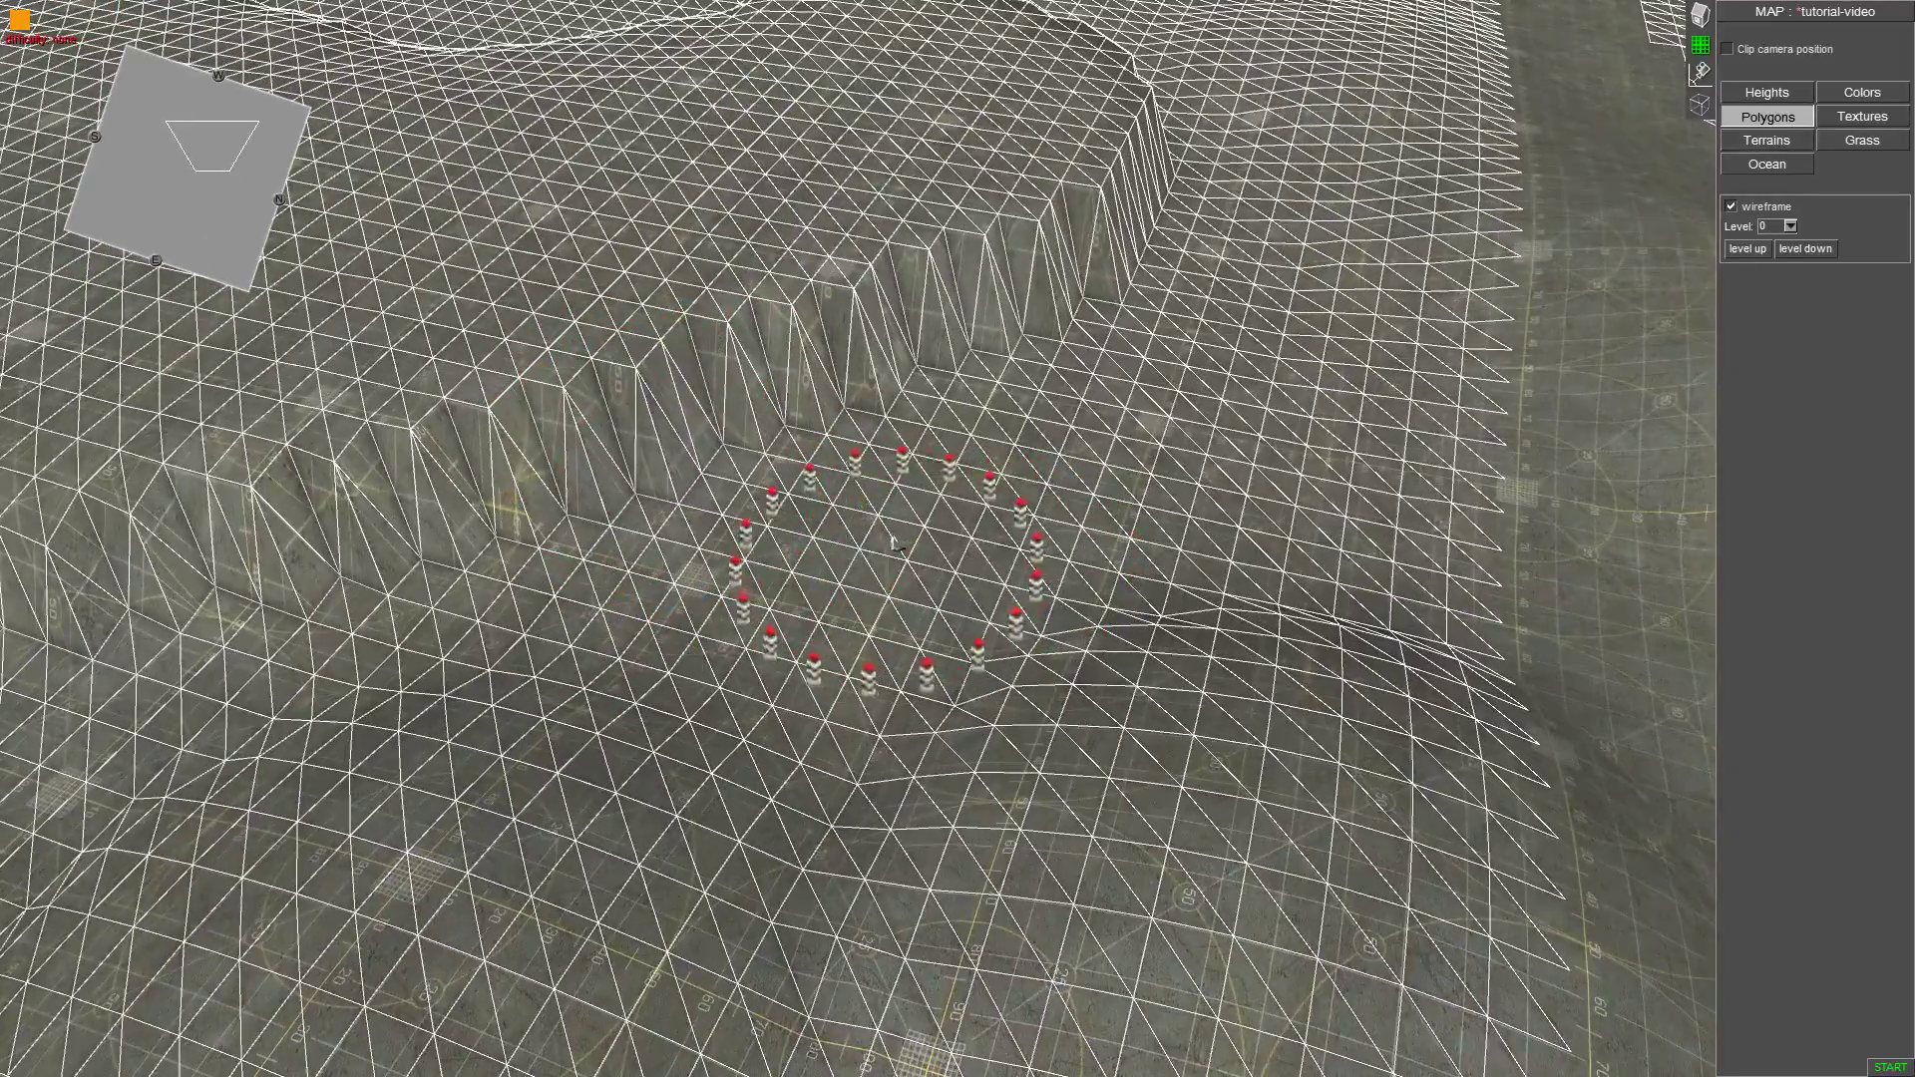
pyautogui.scroll(3, 1000, 520)
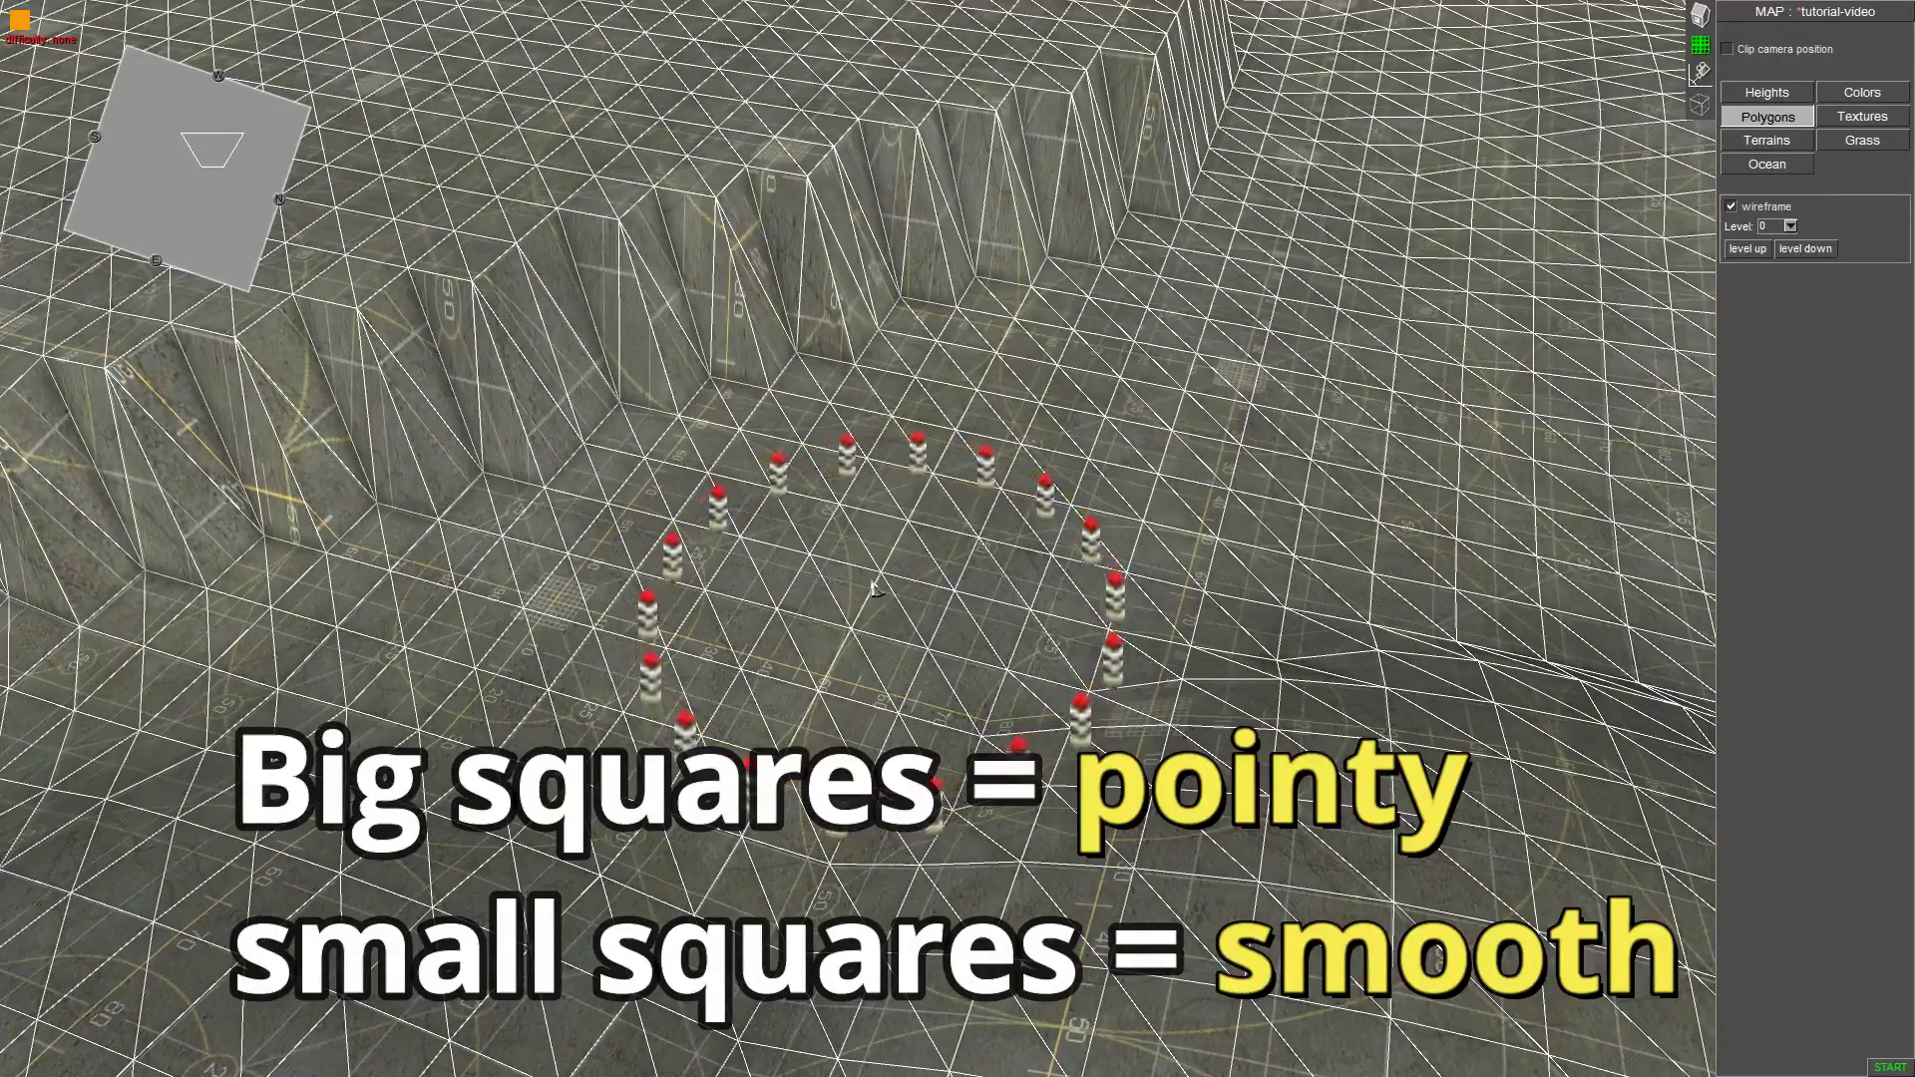
pyautogui.scroll(-2, 873, 590)
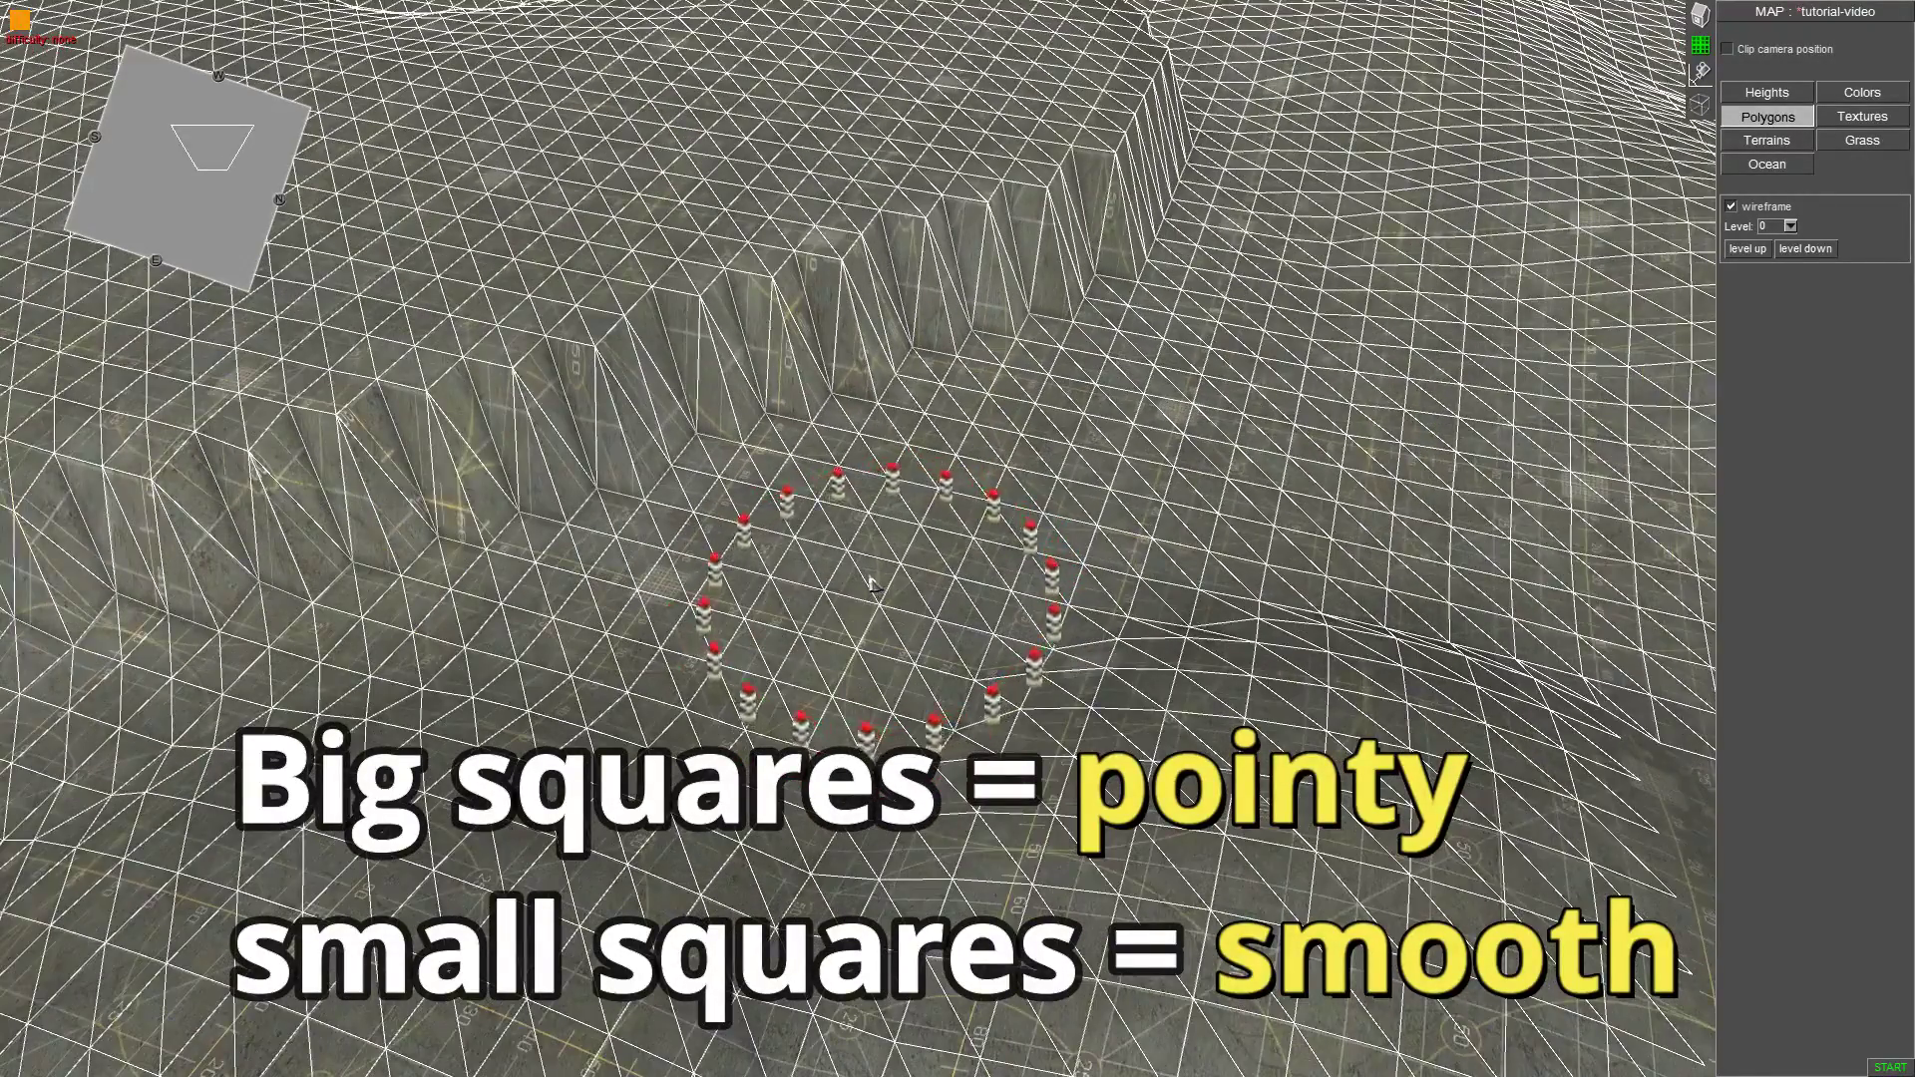
pyautogui.scroll(3, 873, 589)
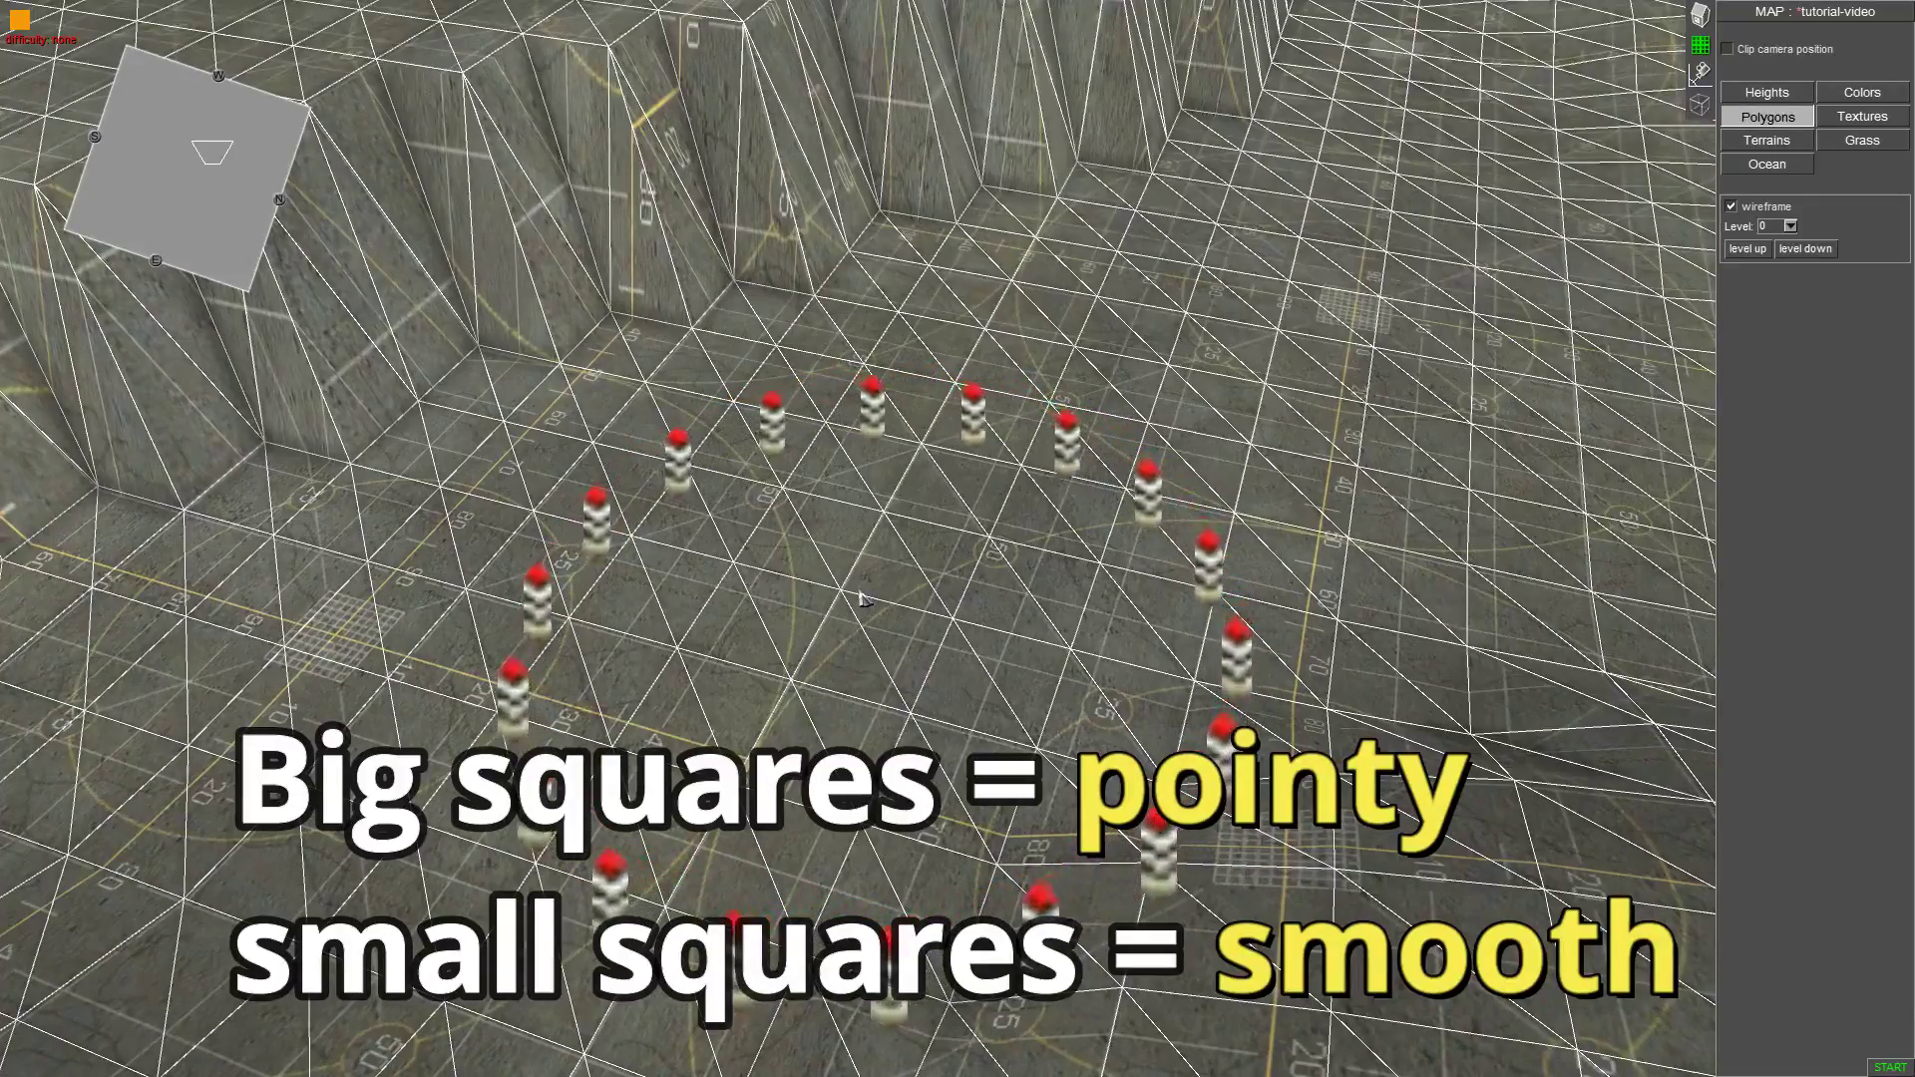
pyautogui.scroll(-2, 860, 593)
pyautogui.moveTo(860, 594)
pyautogui.mouseDown(button='middle')
pyautogui.moveTo(648, 586)
pyautogui.moveTo(755, 563)
pyautogui.mouseUp(button='middle')
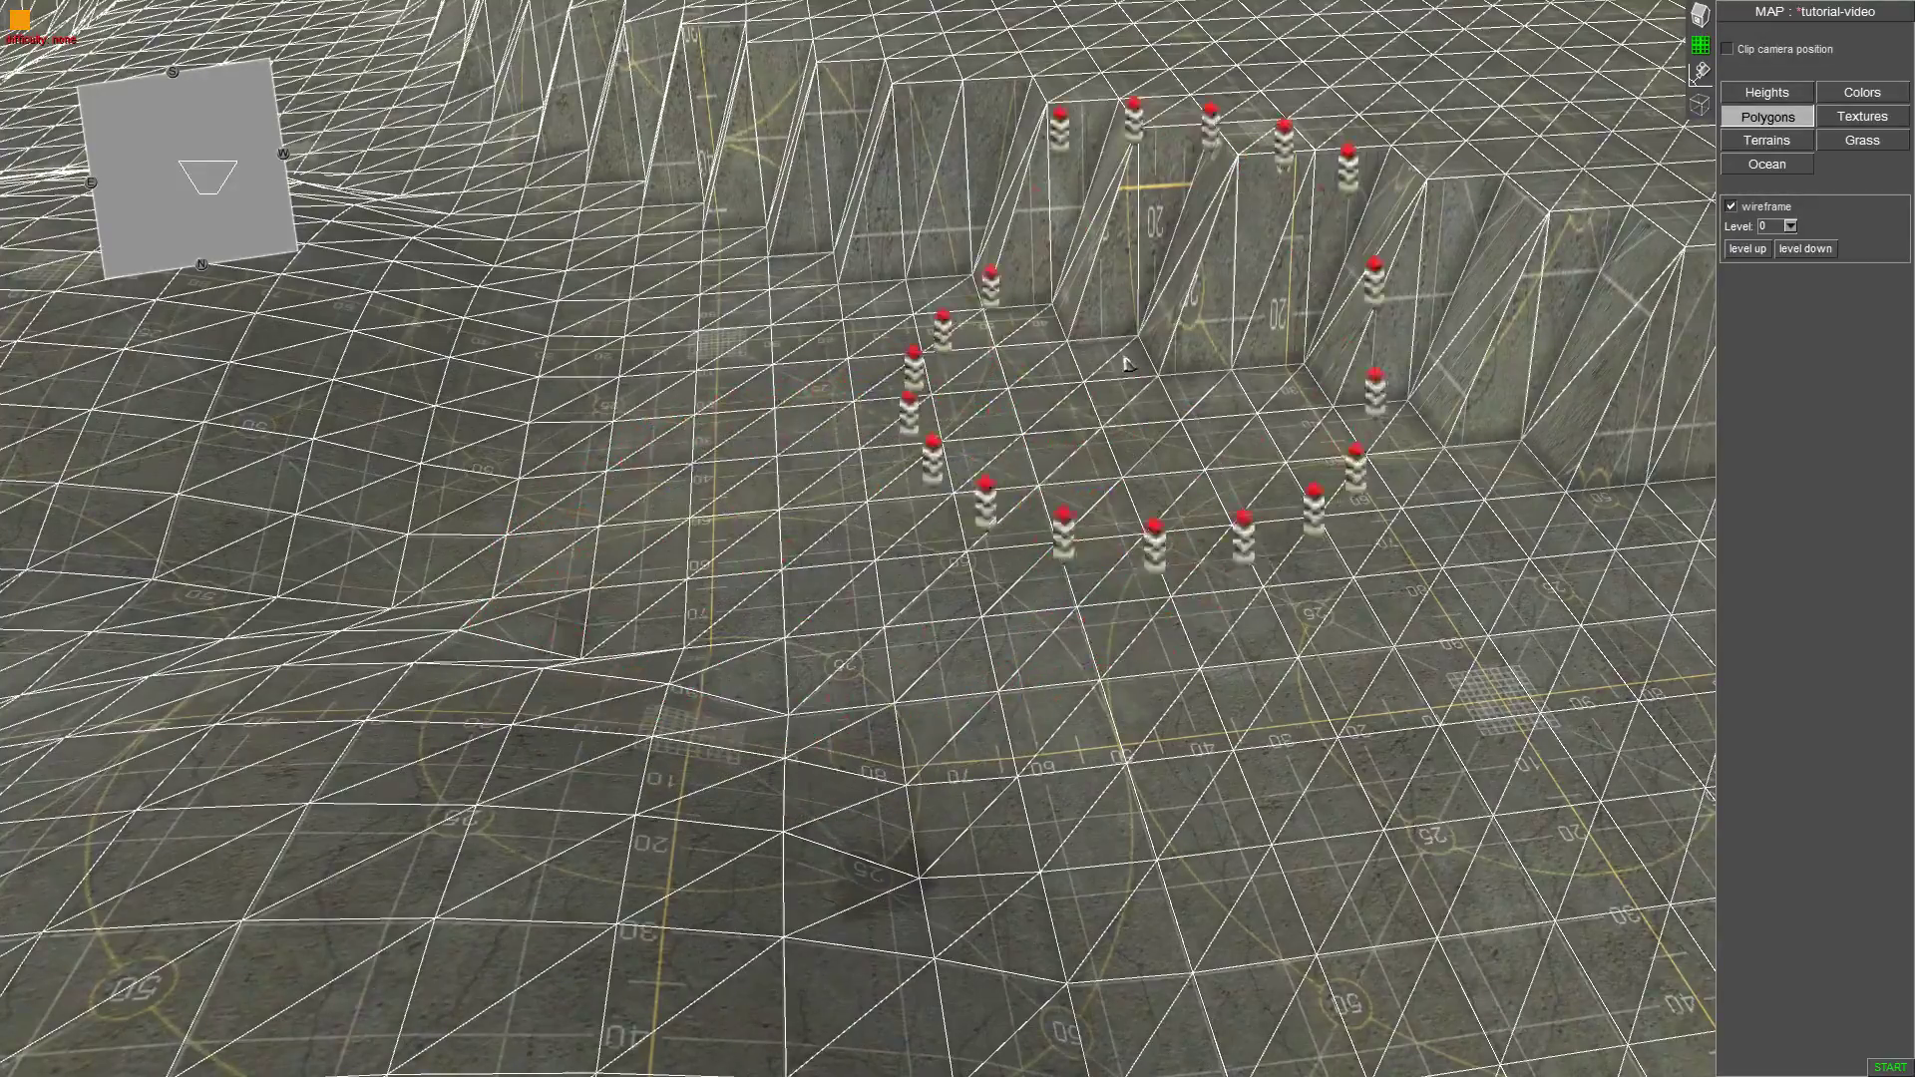
# Examine the wireframe mesh across the smooth hills, the sunken channel and the slopes on both sides of it.
pyautogui.scroll(-1, 1047, 449)
pyautogui.scroll(-3, 1054, 458)
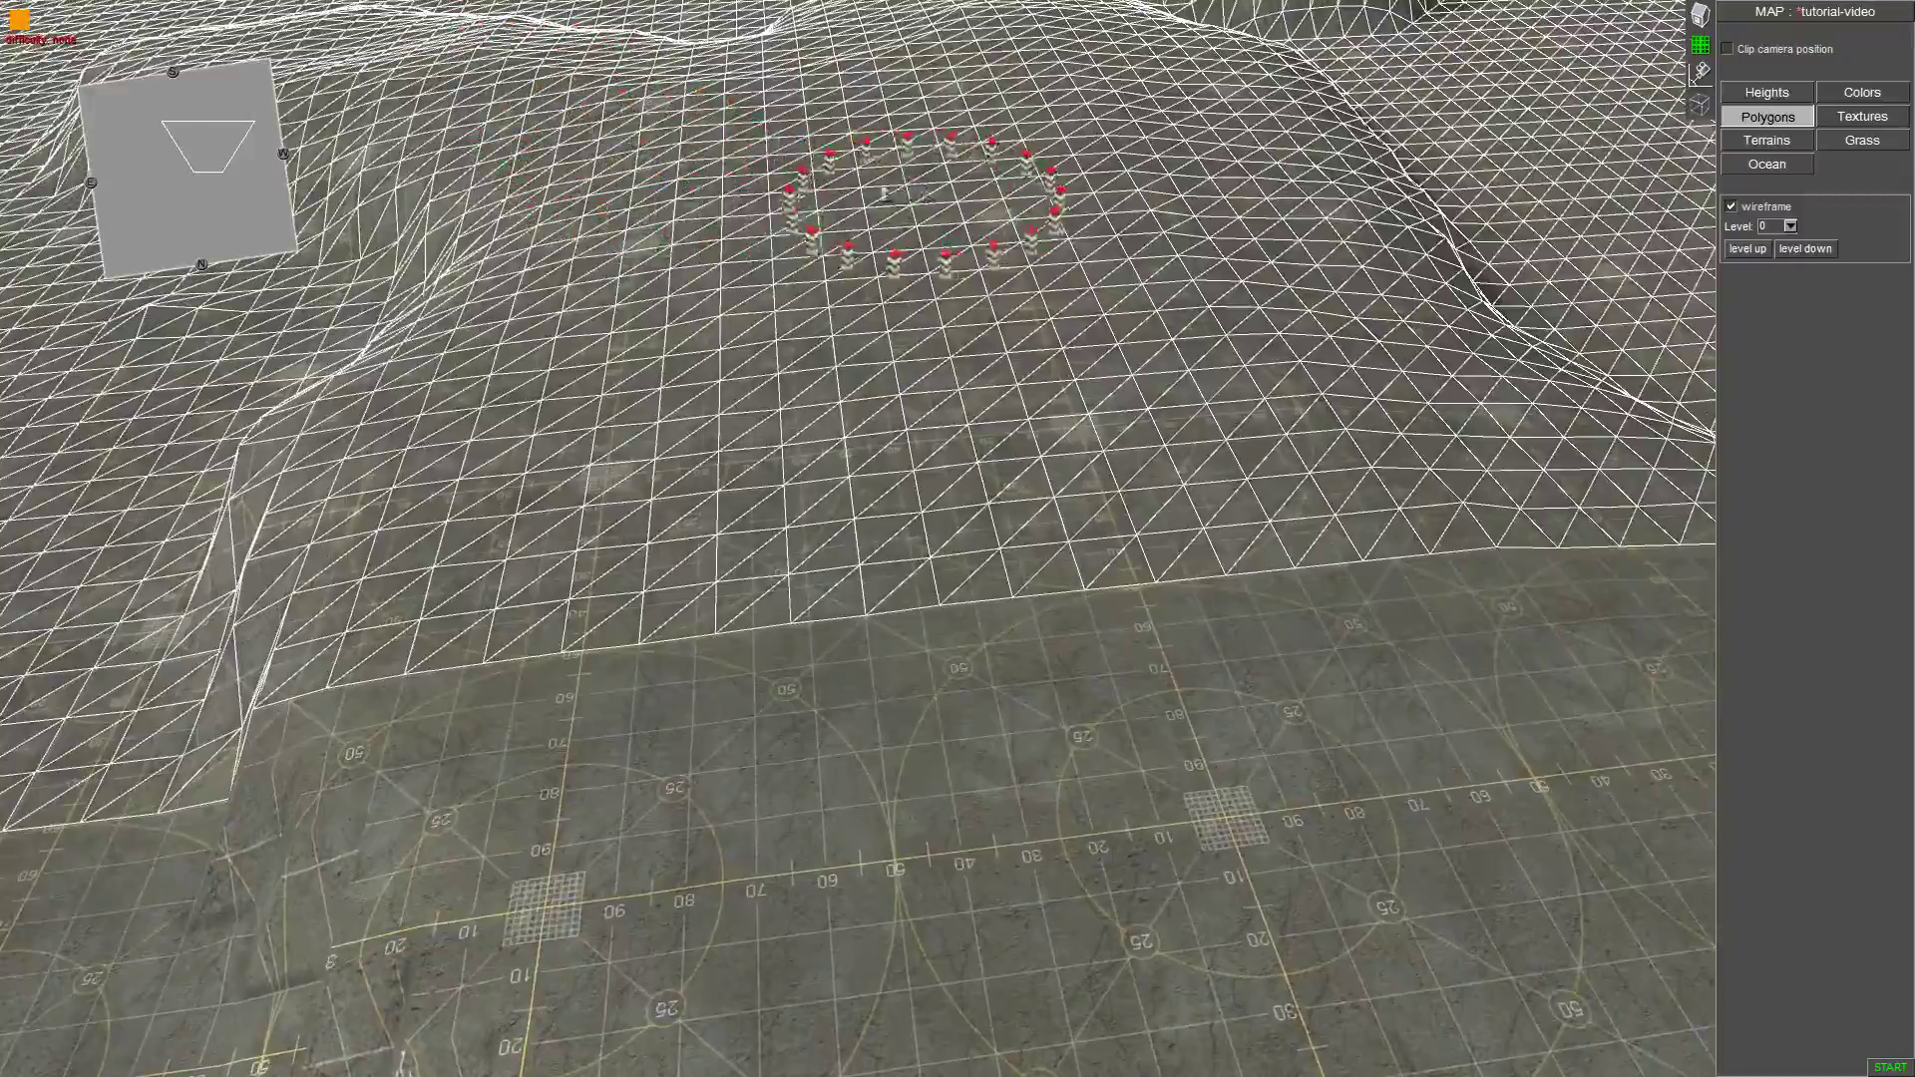
pyautogui.moveTo(931, 200); pyautogui.dragTo(568, 13, button='middle')
pyautogui.scroll(3, 678, 8)
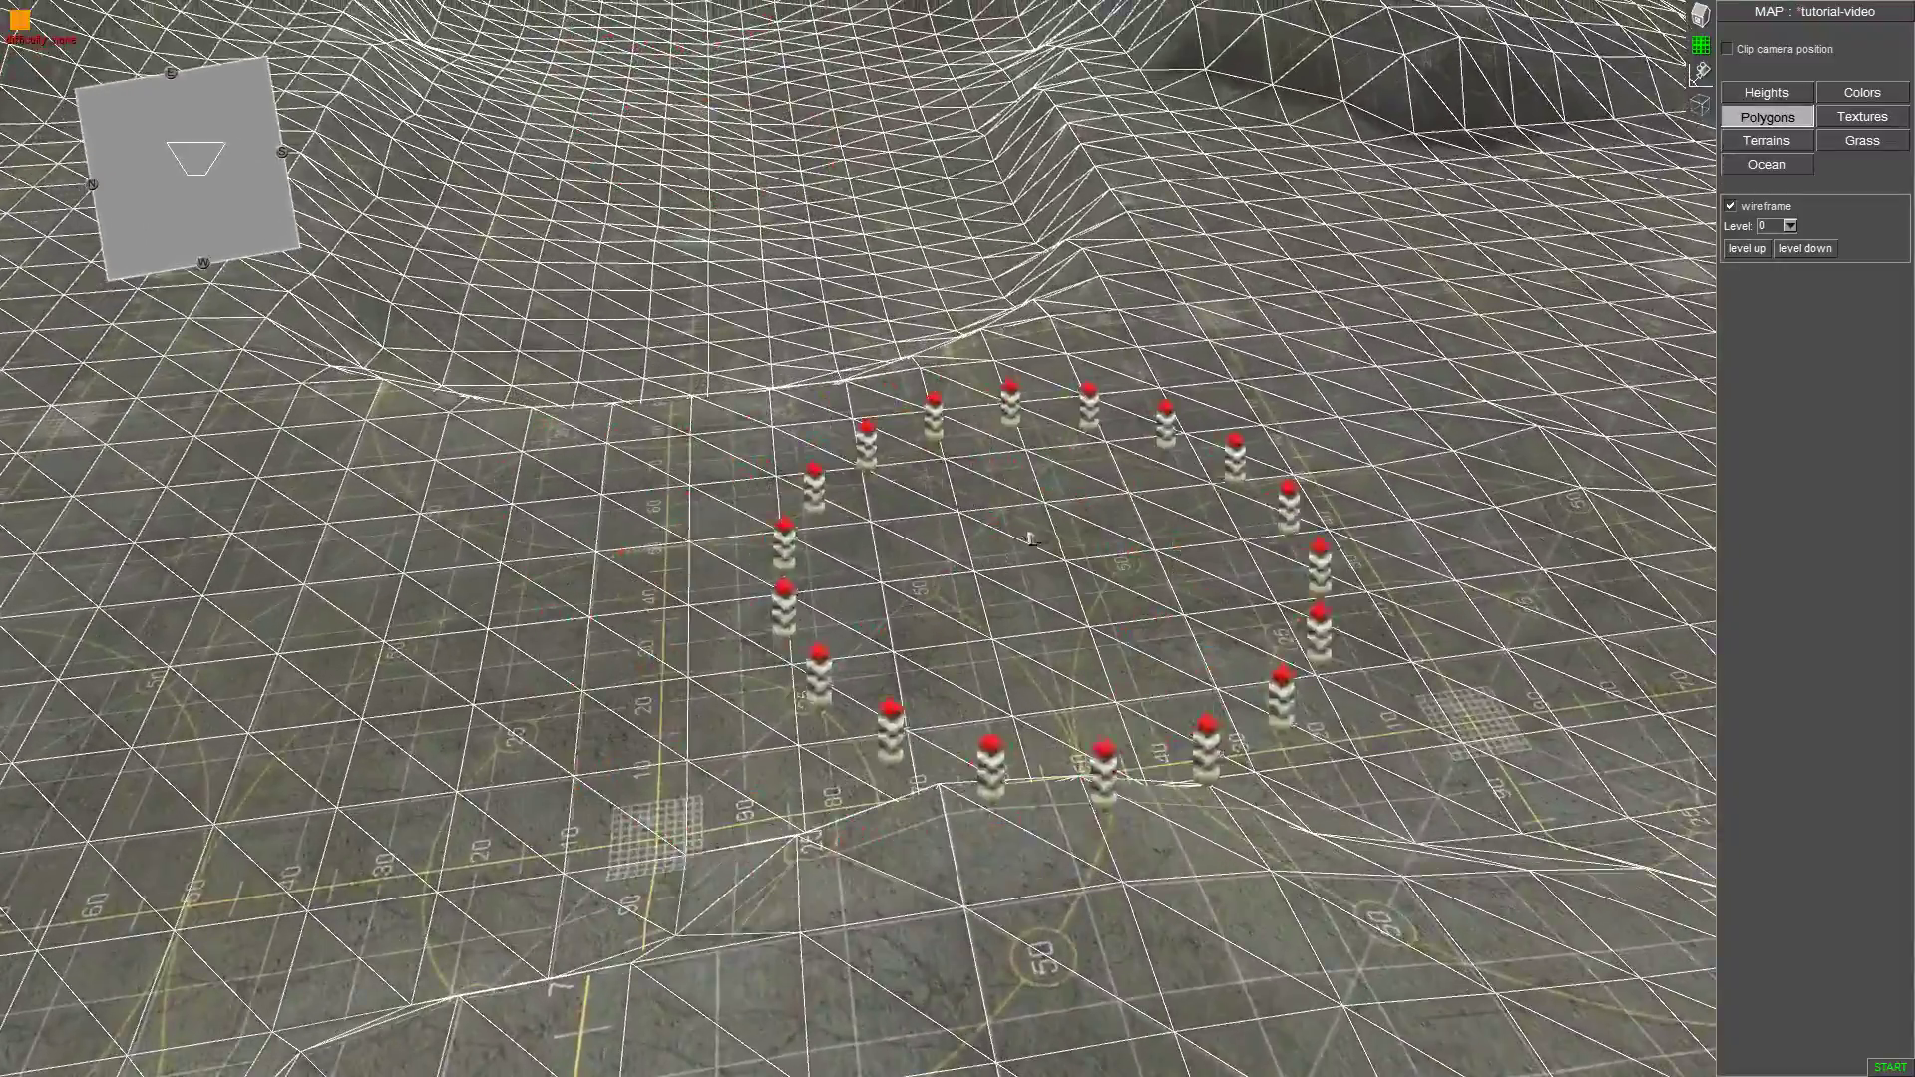
pyautogui.moveTo(1030, 534); pyautogui.dragTo(949, 564, button='middle')
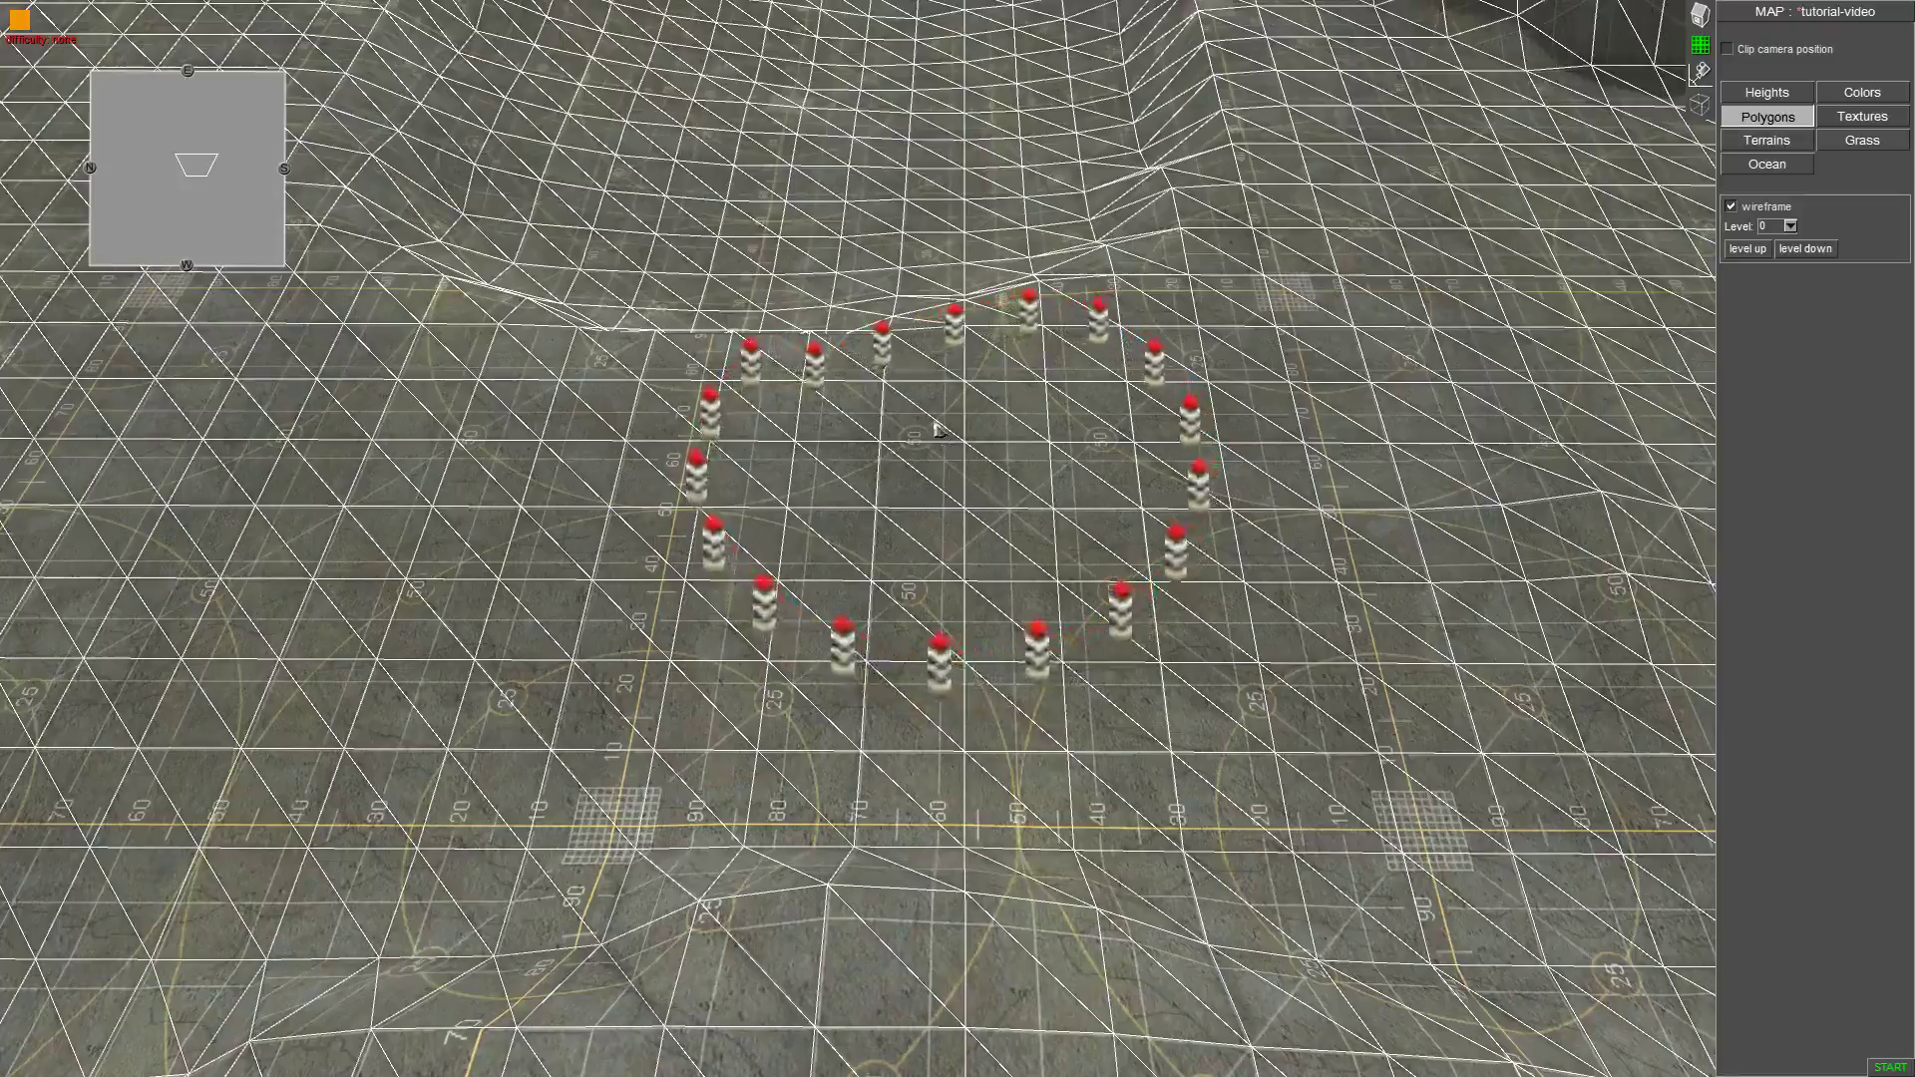
pyautogui.scroll(-3, 938, 429)
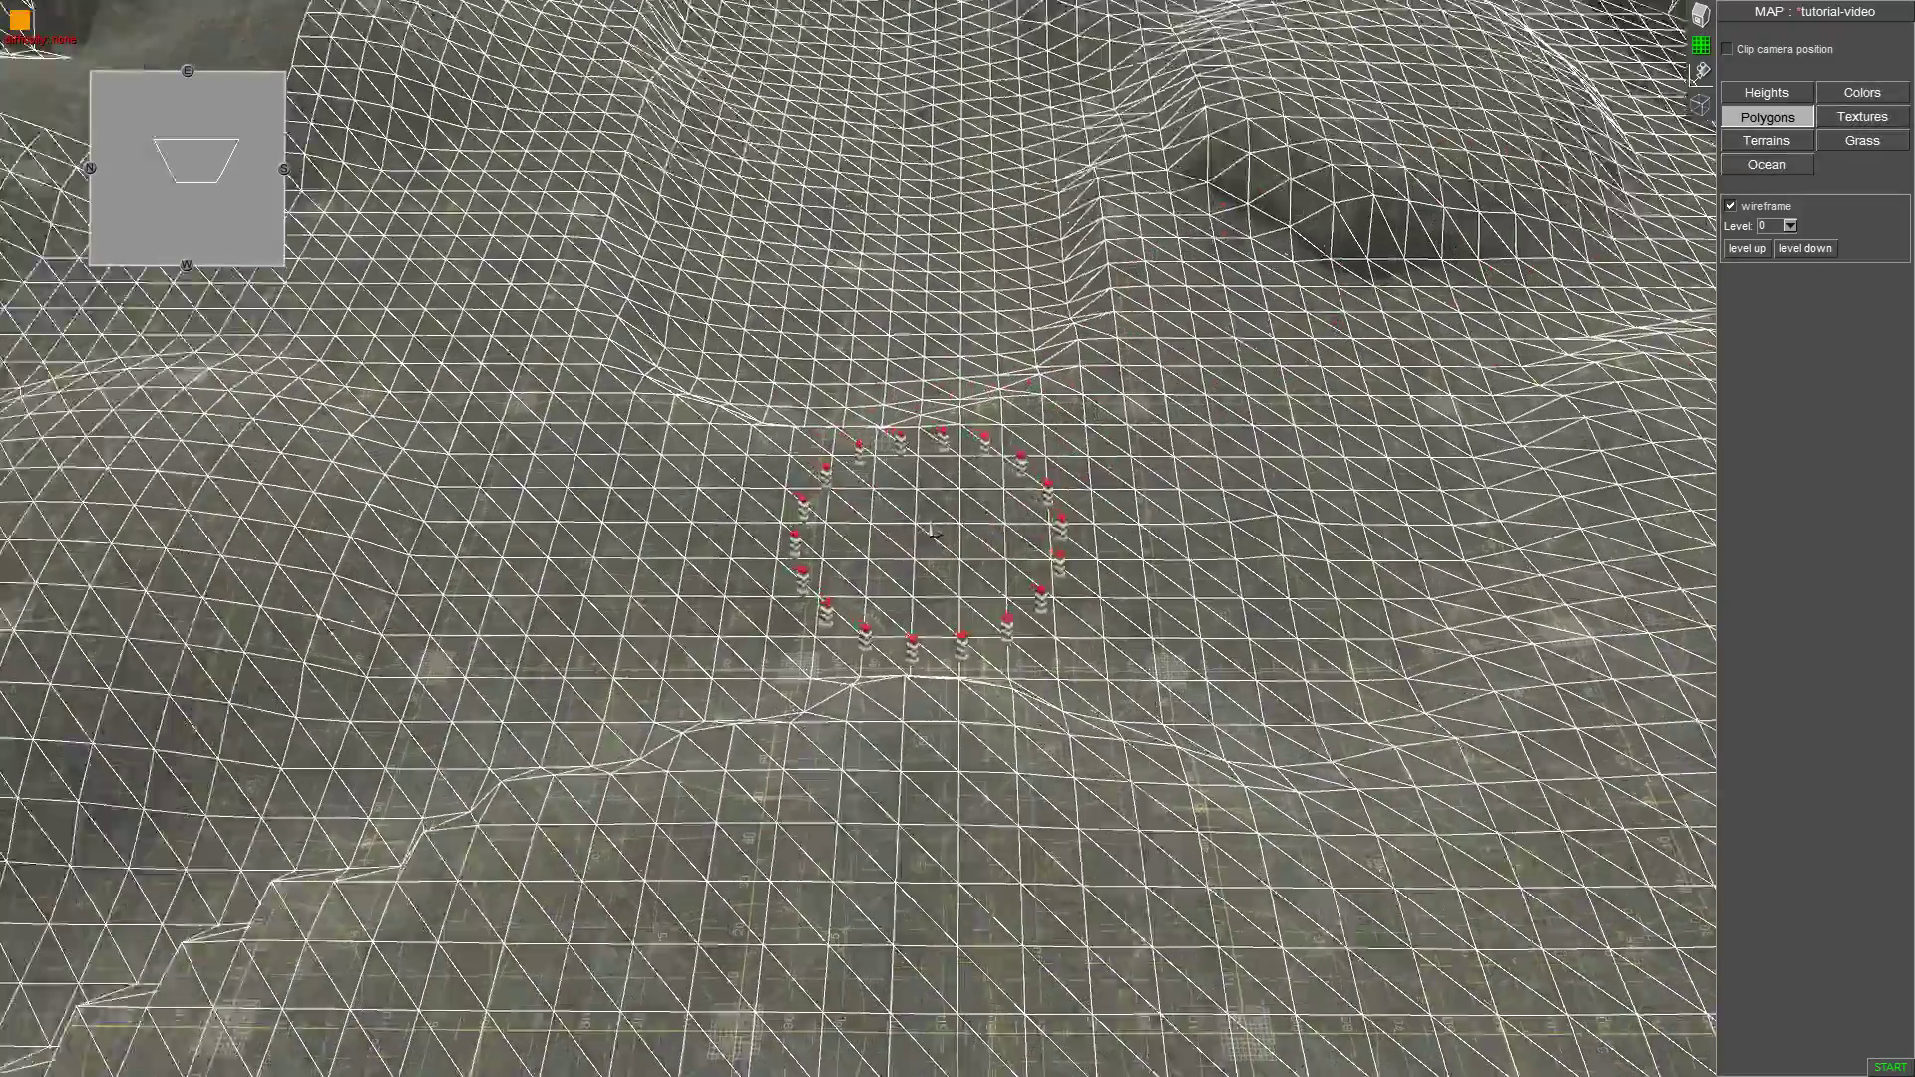
pyautogui.scroll(3, 932, 534)
pyautogui.moveTo(958, 548); pyautogui.dragTo(738, 546, button='middle')
pyautogui.scroll(-2, 907, 502)
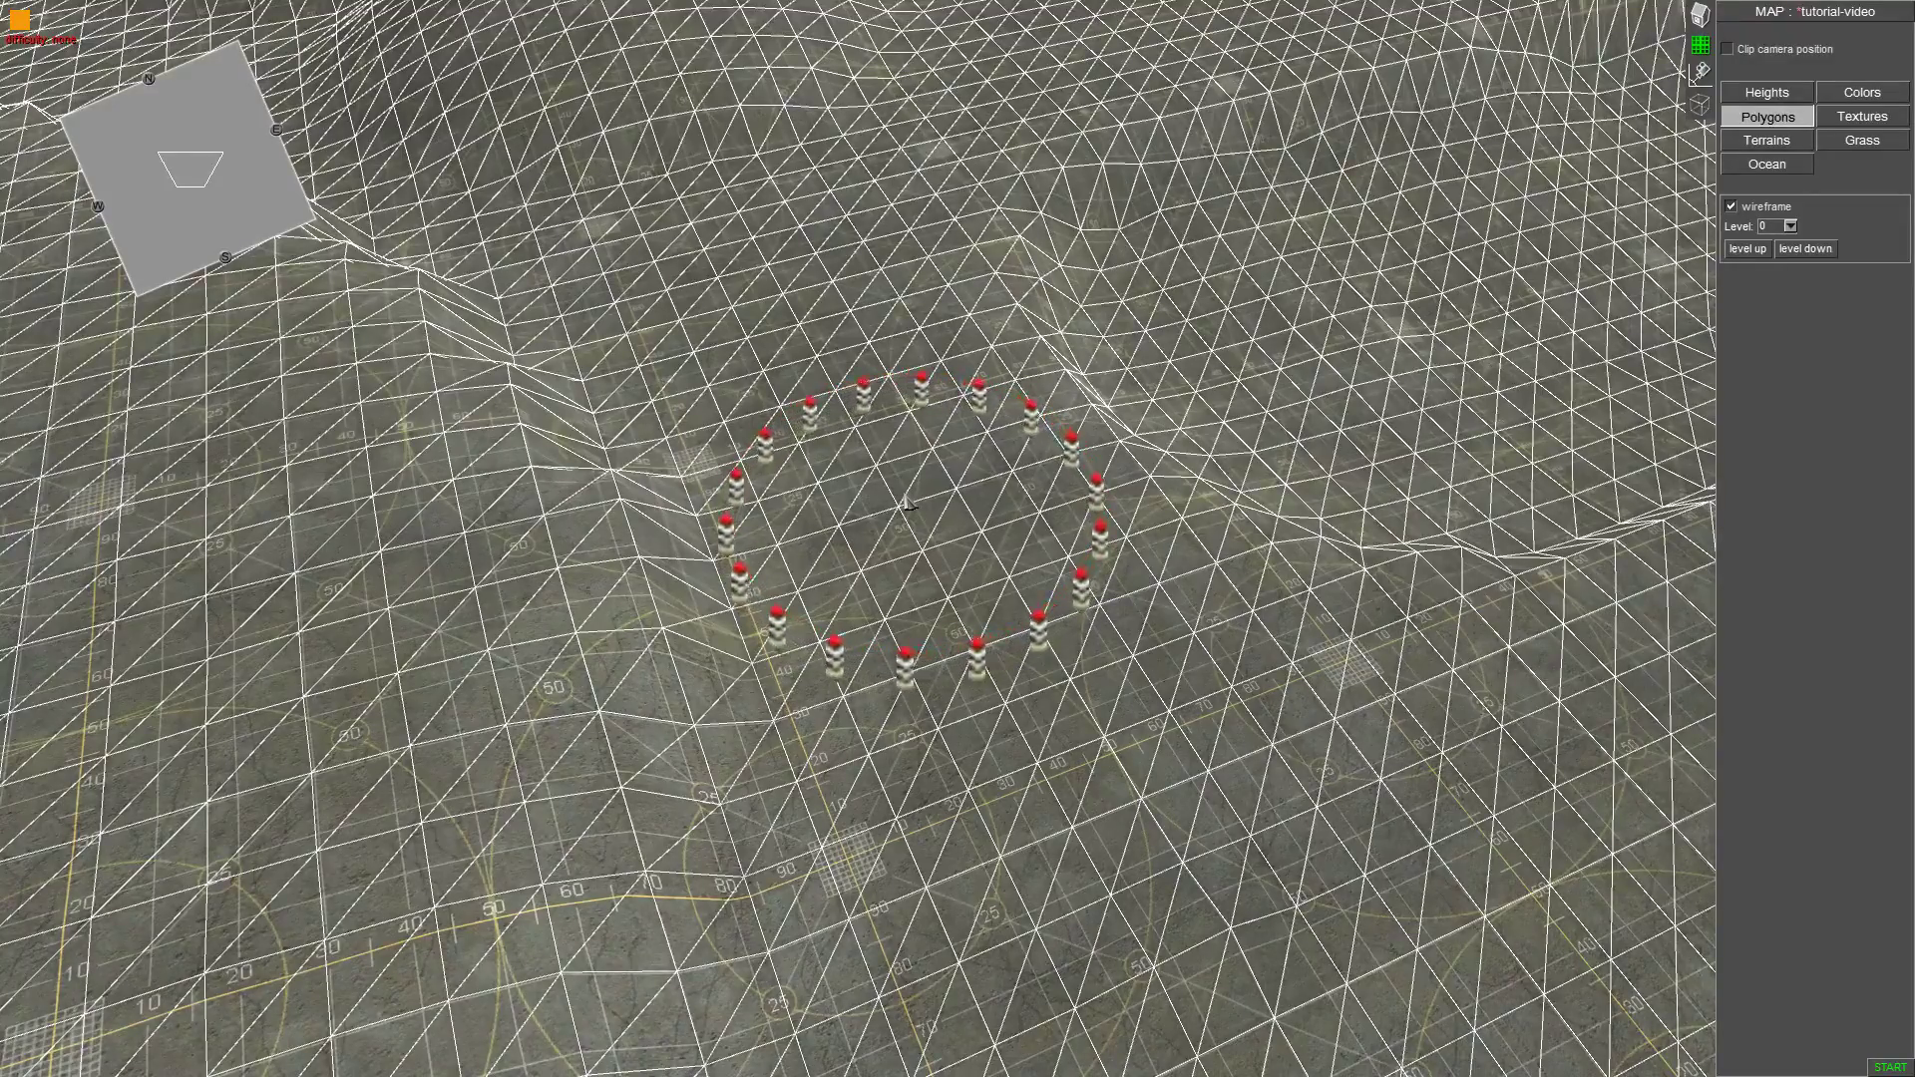
pyautogui.scroll(3, 912, 502)
pyautogui.moveTo(975, 483)
pyautogui.mouseDown(button='middle')
pyautogui.moveTo(897, 459)
pyautogui.moveTo(909, 494)
pyautogui.mouseUp(button='middle')
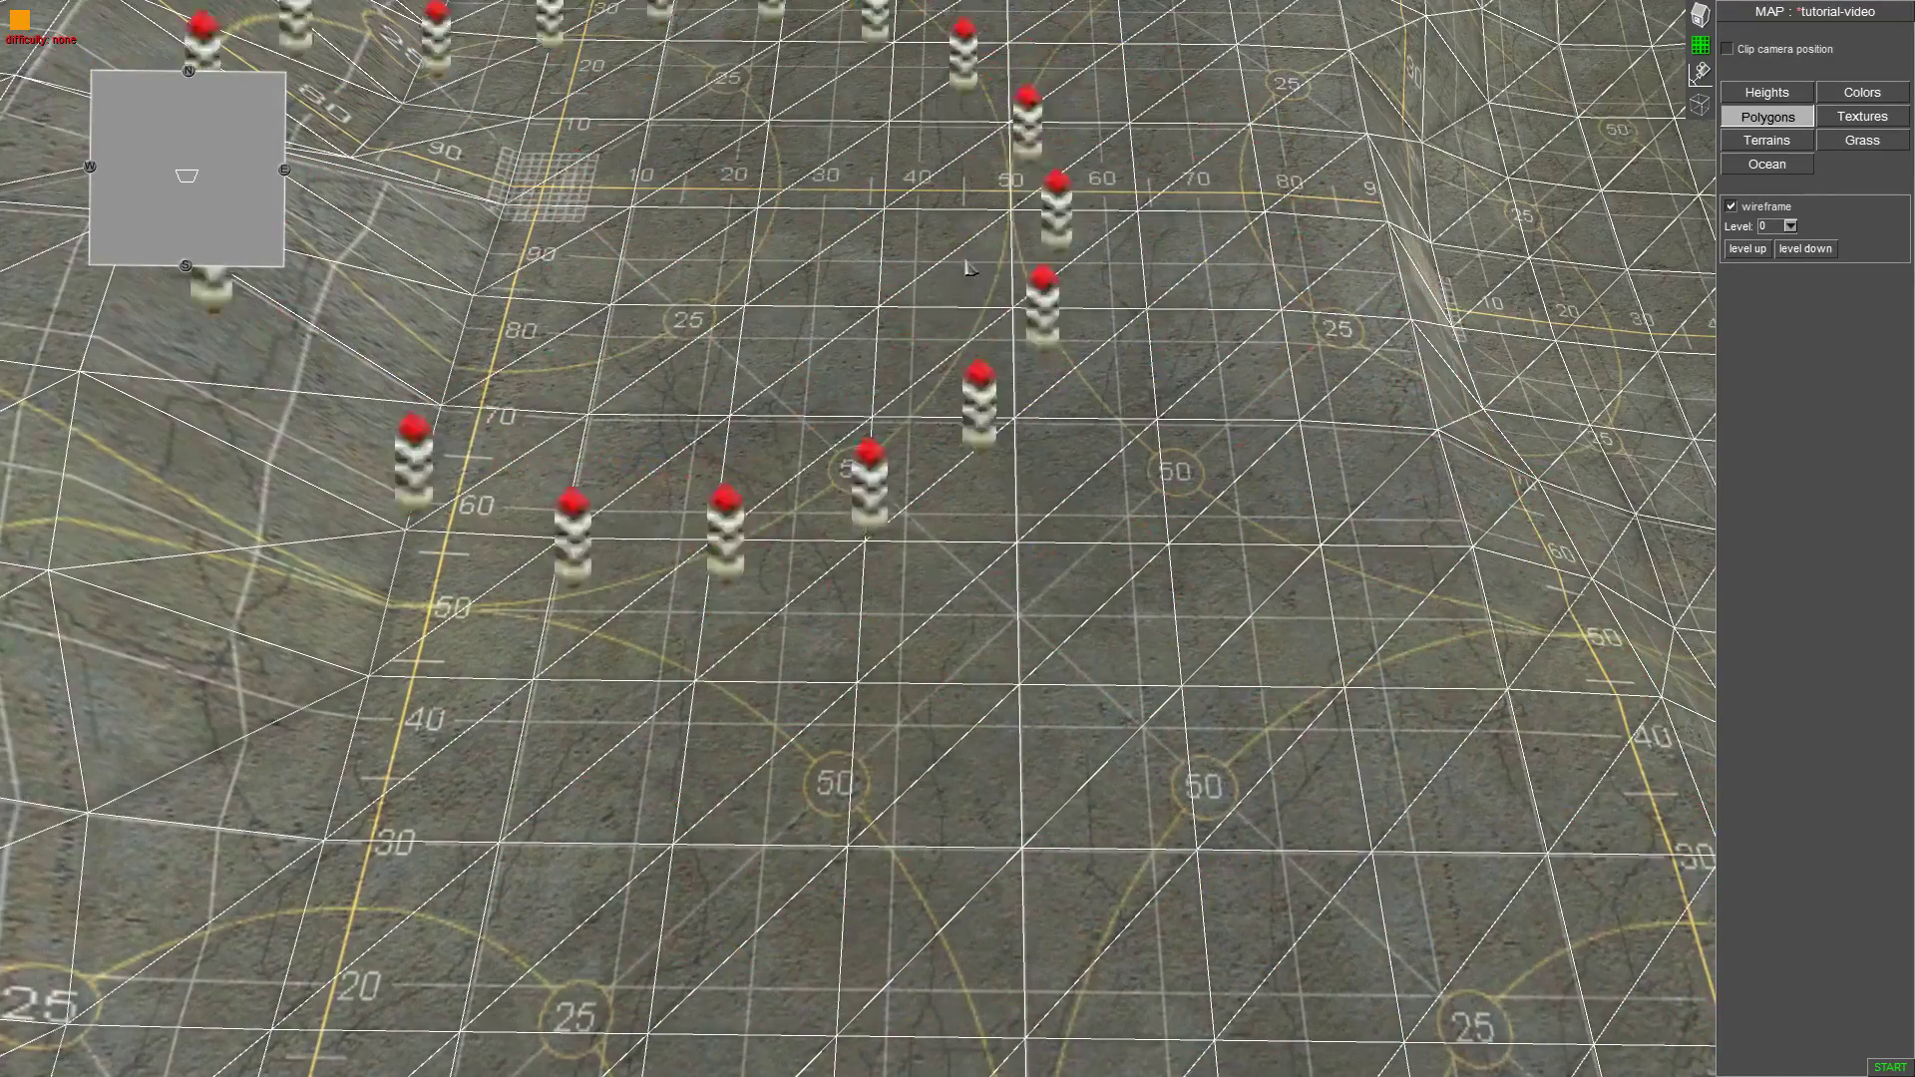
pyautogui.scroll(-5, 826, 209)
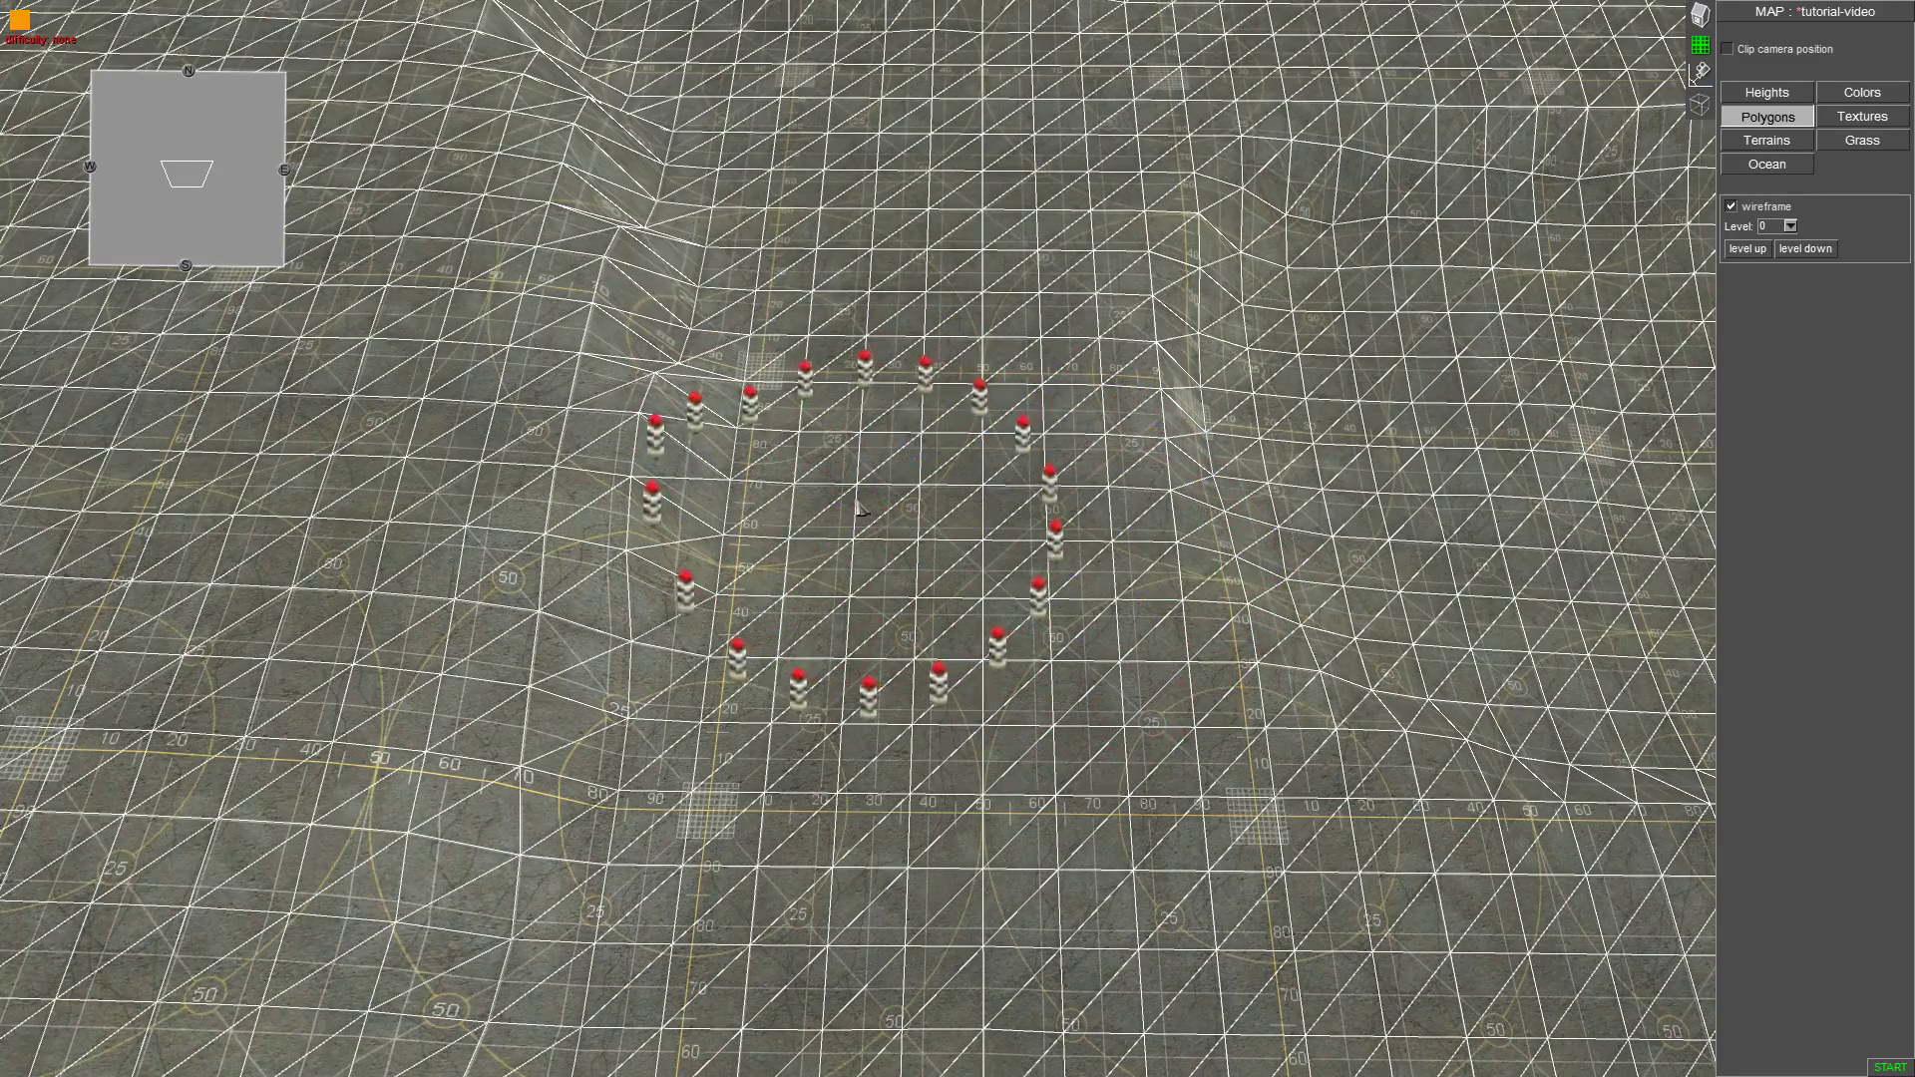
# Compare the channel floor with and without the wireframe by switching to object editing and back to the land tools.
pyautogui.press('F1')
pyautogui.moveTo(869, 455); pyautogui.dragTo(967, 529)
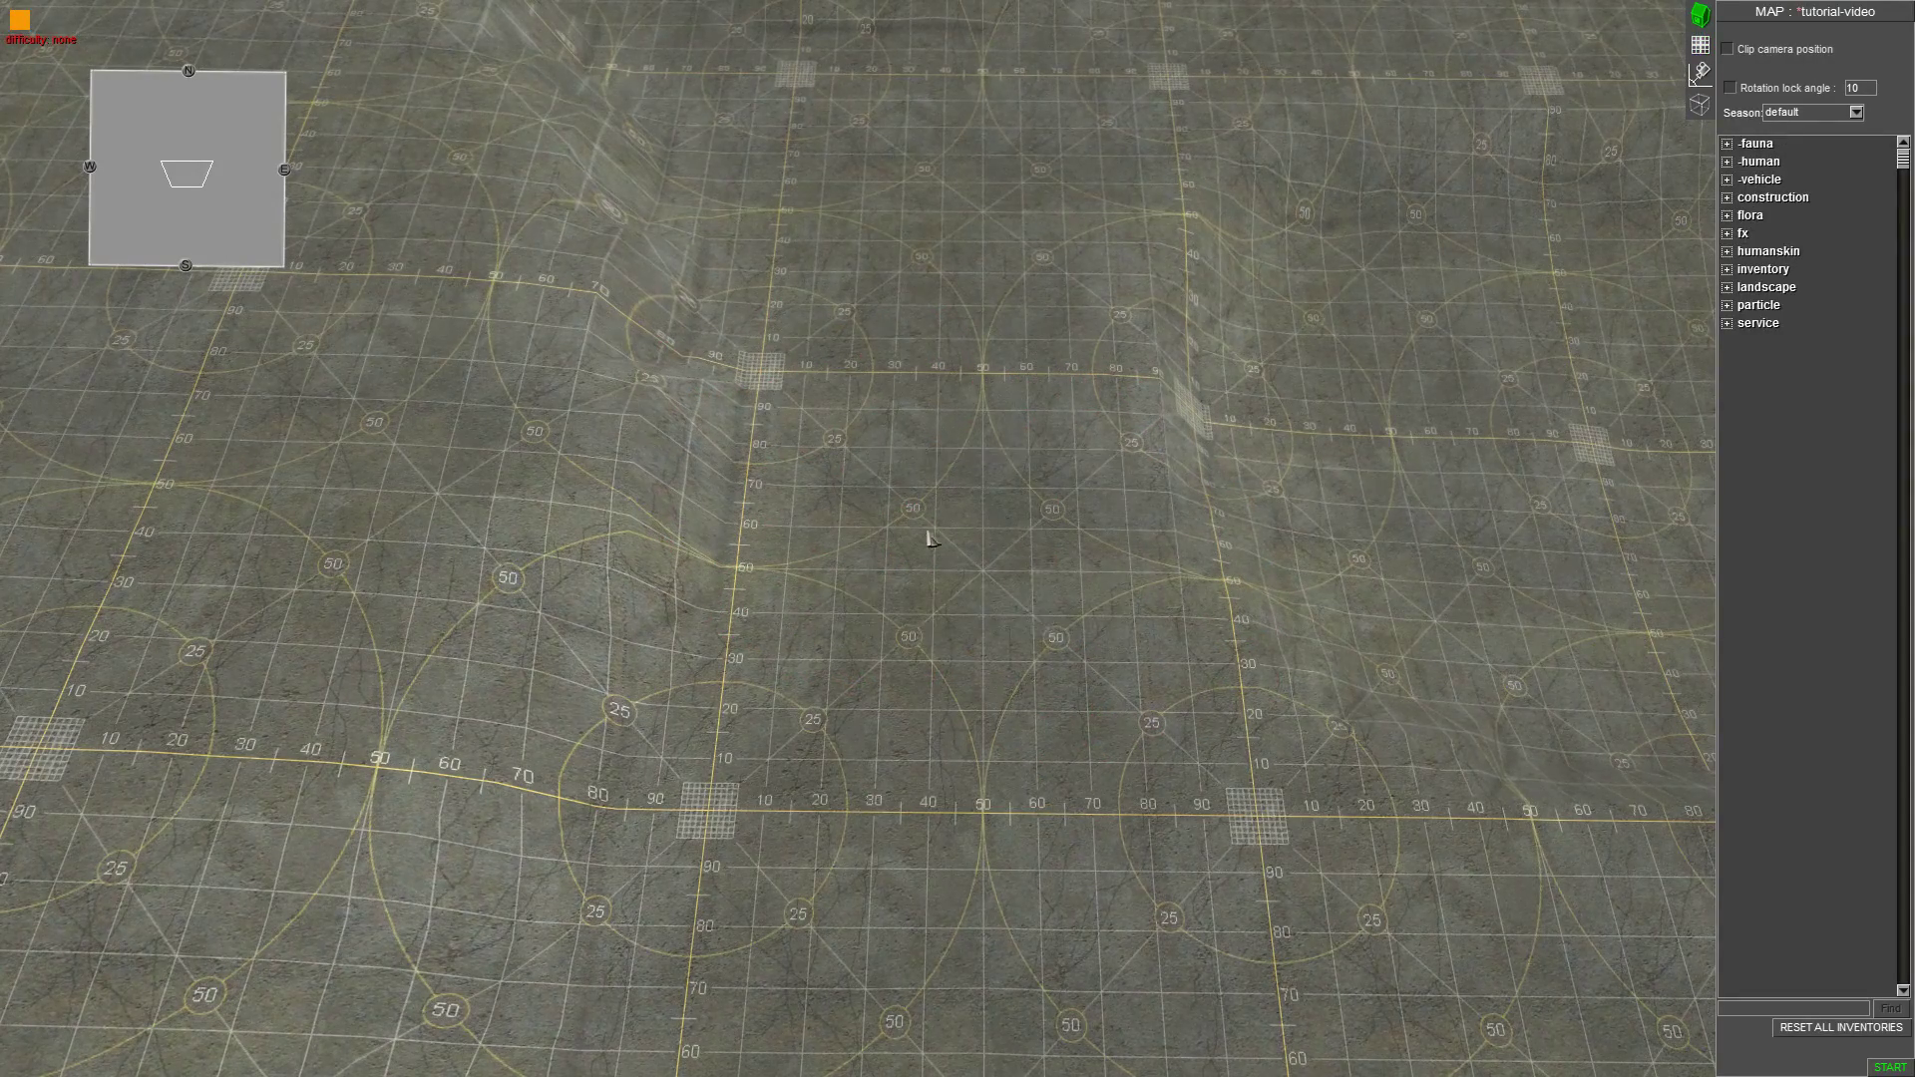
pyautogui.press('F2')
pyautogui.scroll(5, 948, 519)
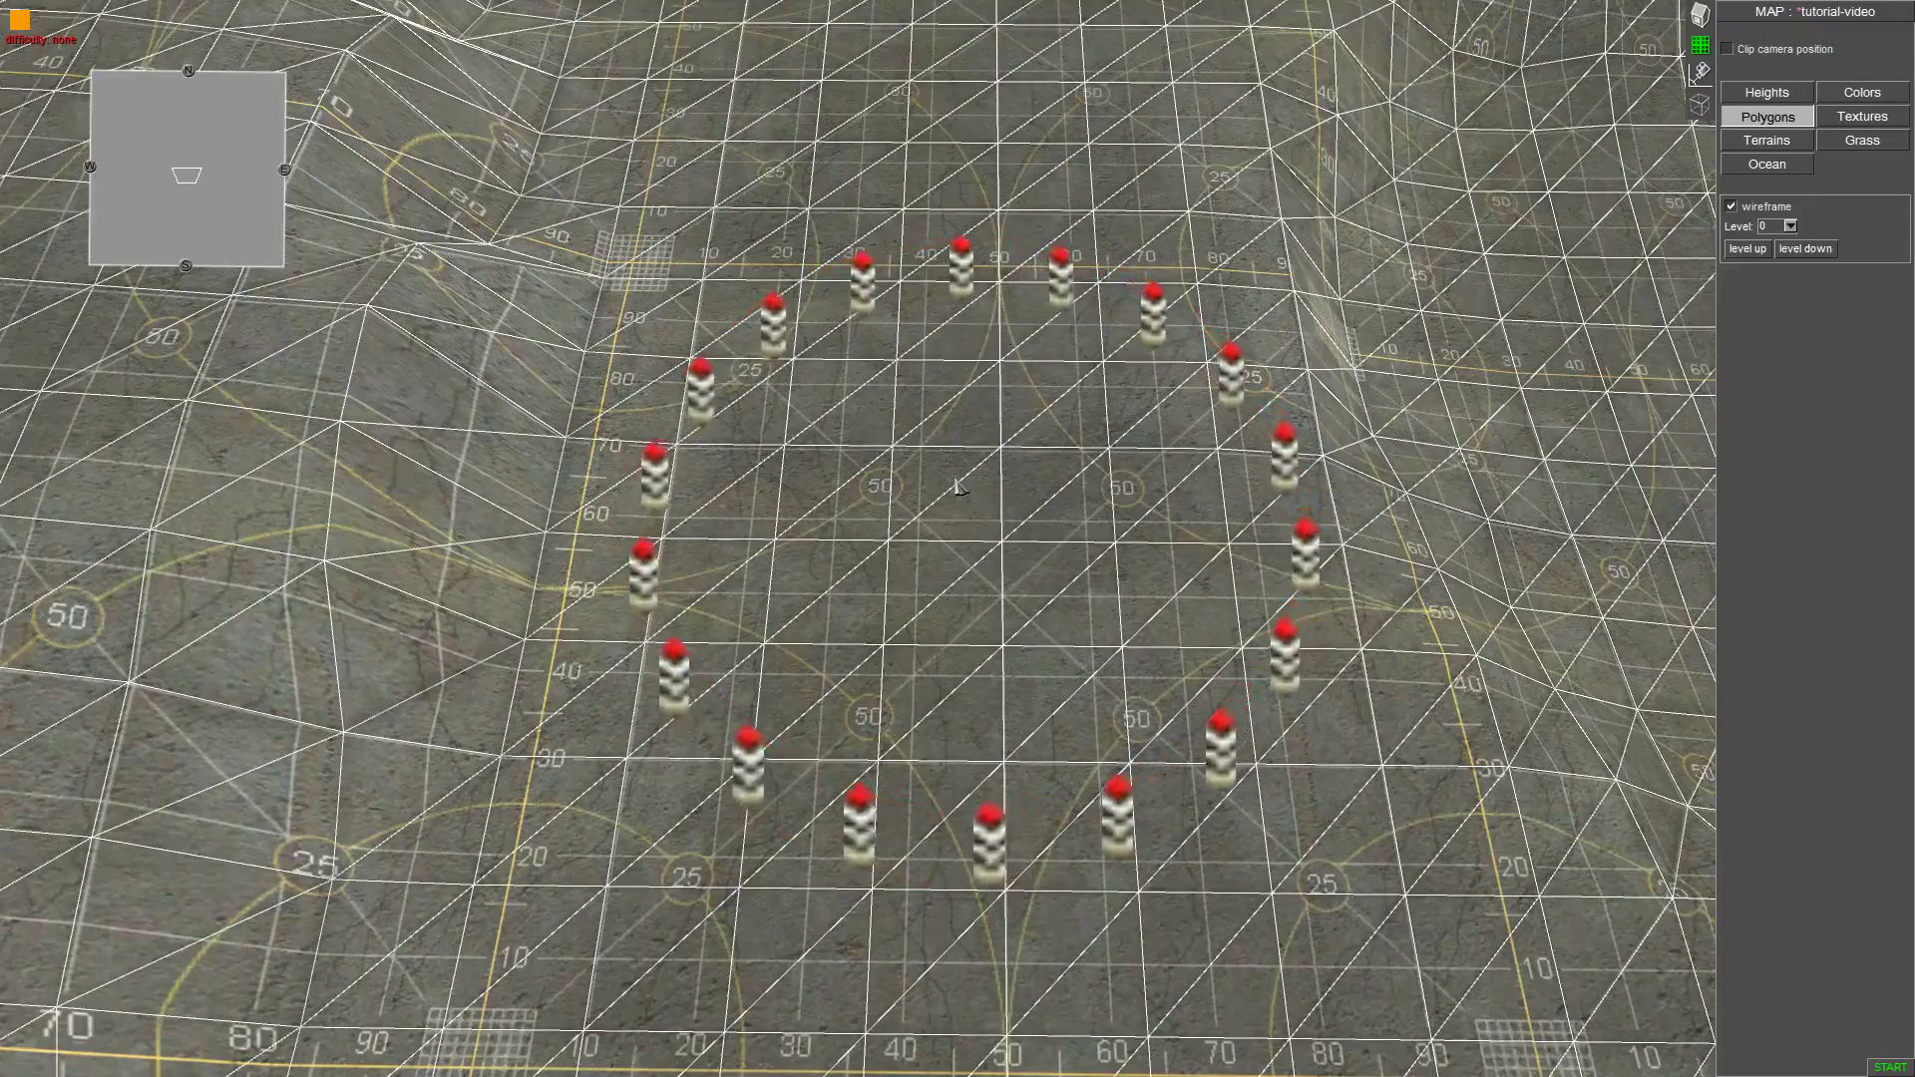
pyautogui.scroll(-3, 953, 479)
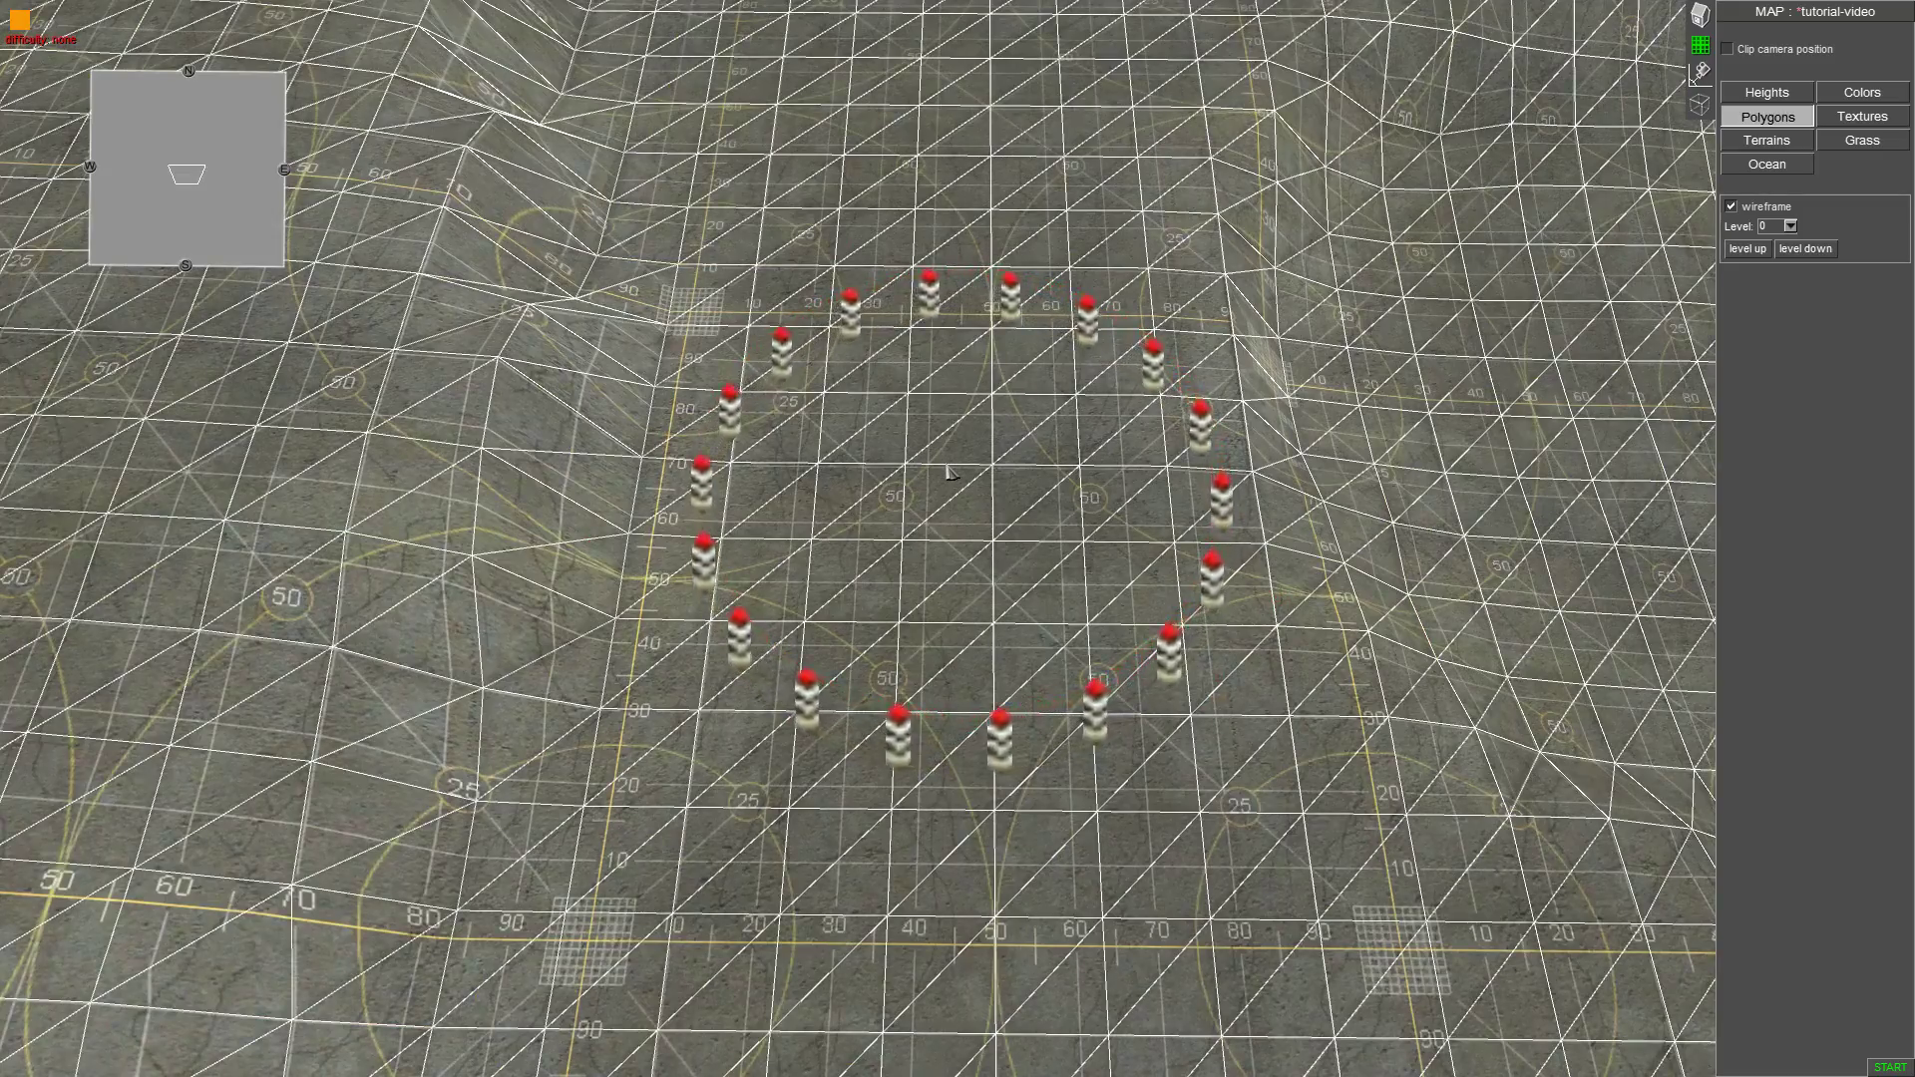
pyautogui.scroll(-3, 949, 471)
pyautogui.moveTo(949, 473)
pyautogui.mouseDown(button='middle')
pyautogui.moveTo(971, 575)
pyautogui.moveTo(951, 613)
pyautogui.moveTo(965, 591)
pyautogui.moveTo(976, 554)
pyautogui.moveTo(900, 586)
pyautogui.mouseUp(button='middle')
pyautogui.scroll(3, 972, 576)
pyautogui.scroll(-3, 977, 553)
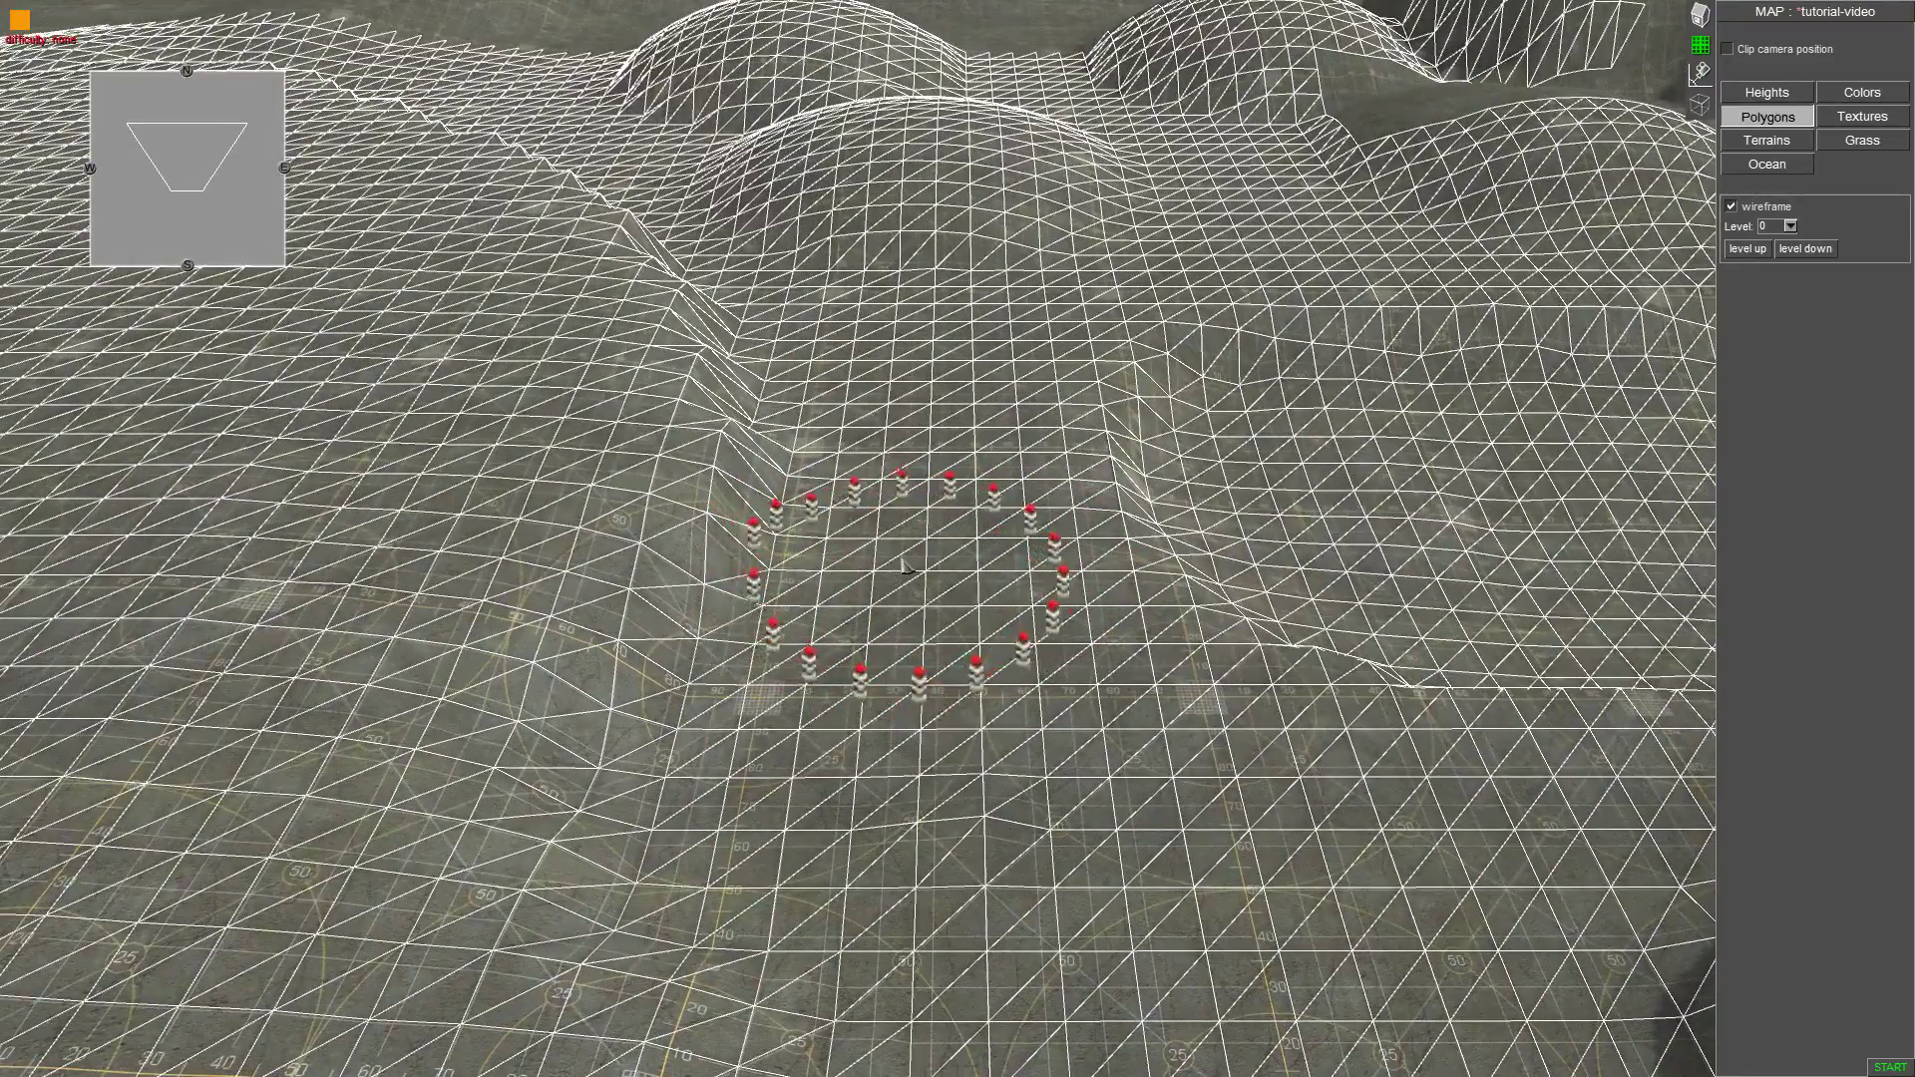
# Switch to object editing, outline the flat channel floor with a selection box and view the surrounding hills.
pyautogui.press('F1')
pyautogui.moveTo(900, 526); pyautogui.dragTo(983, 595)
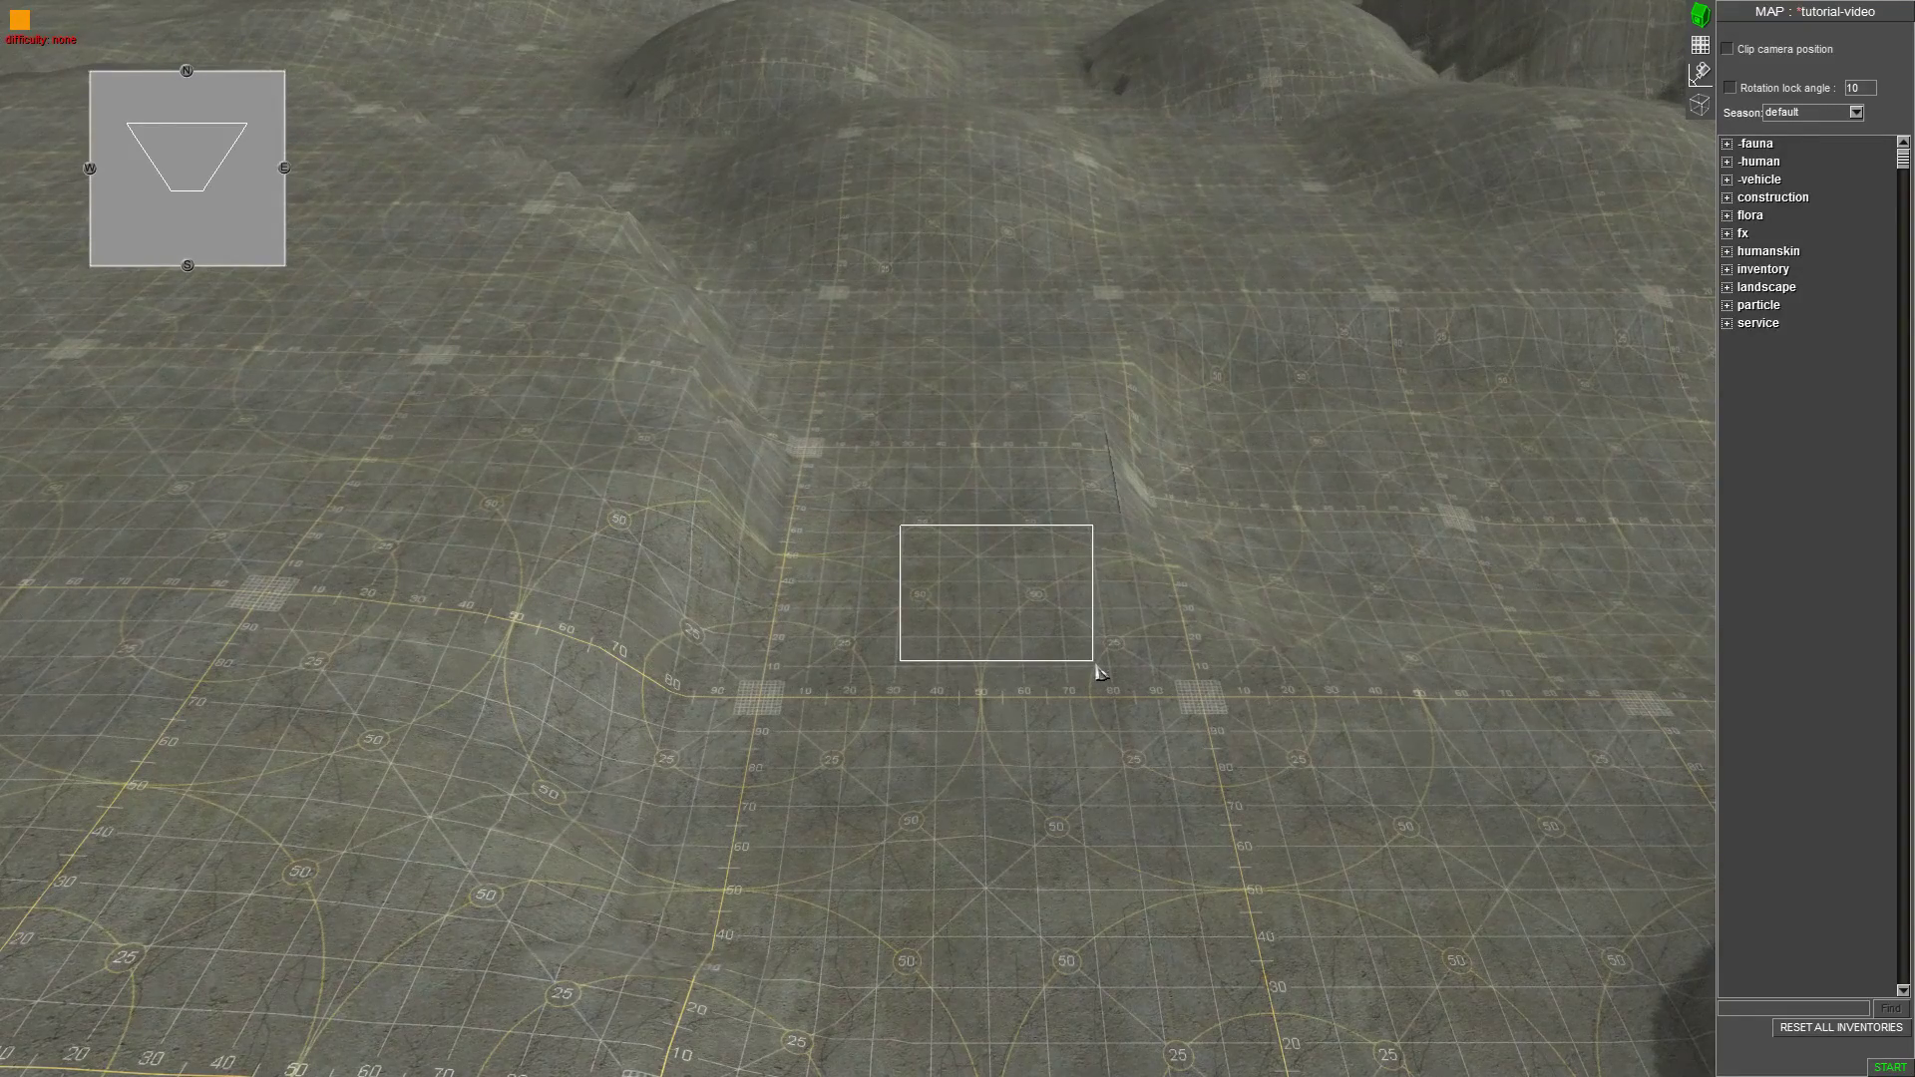
pyautogui.scroll(-4, 1051, 637)
pyautogui.scroll(3, 1038, 611)
pyautogui.scroll(-2, 1085, 439)
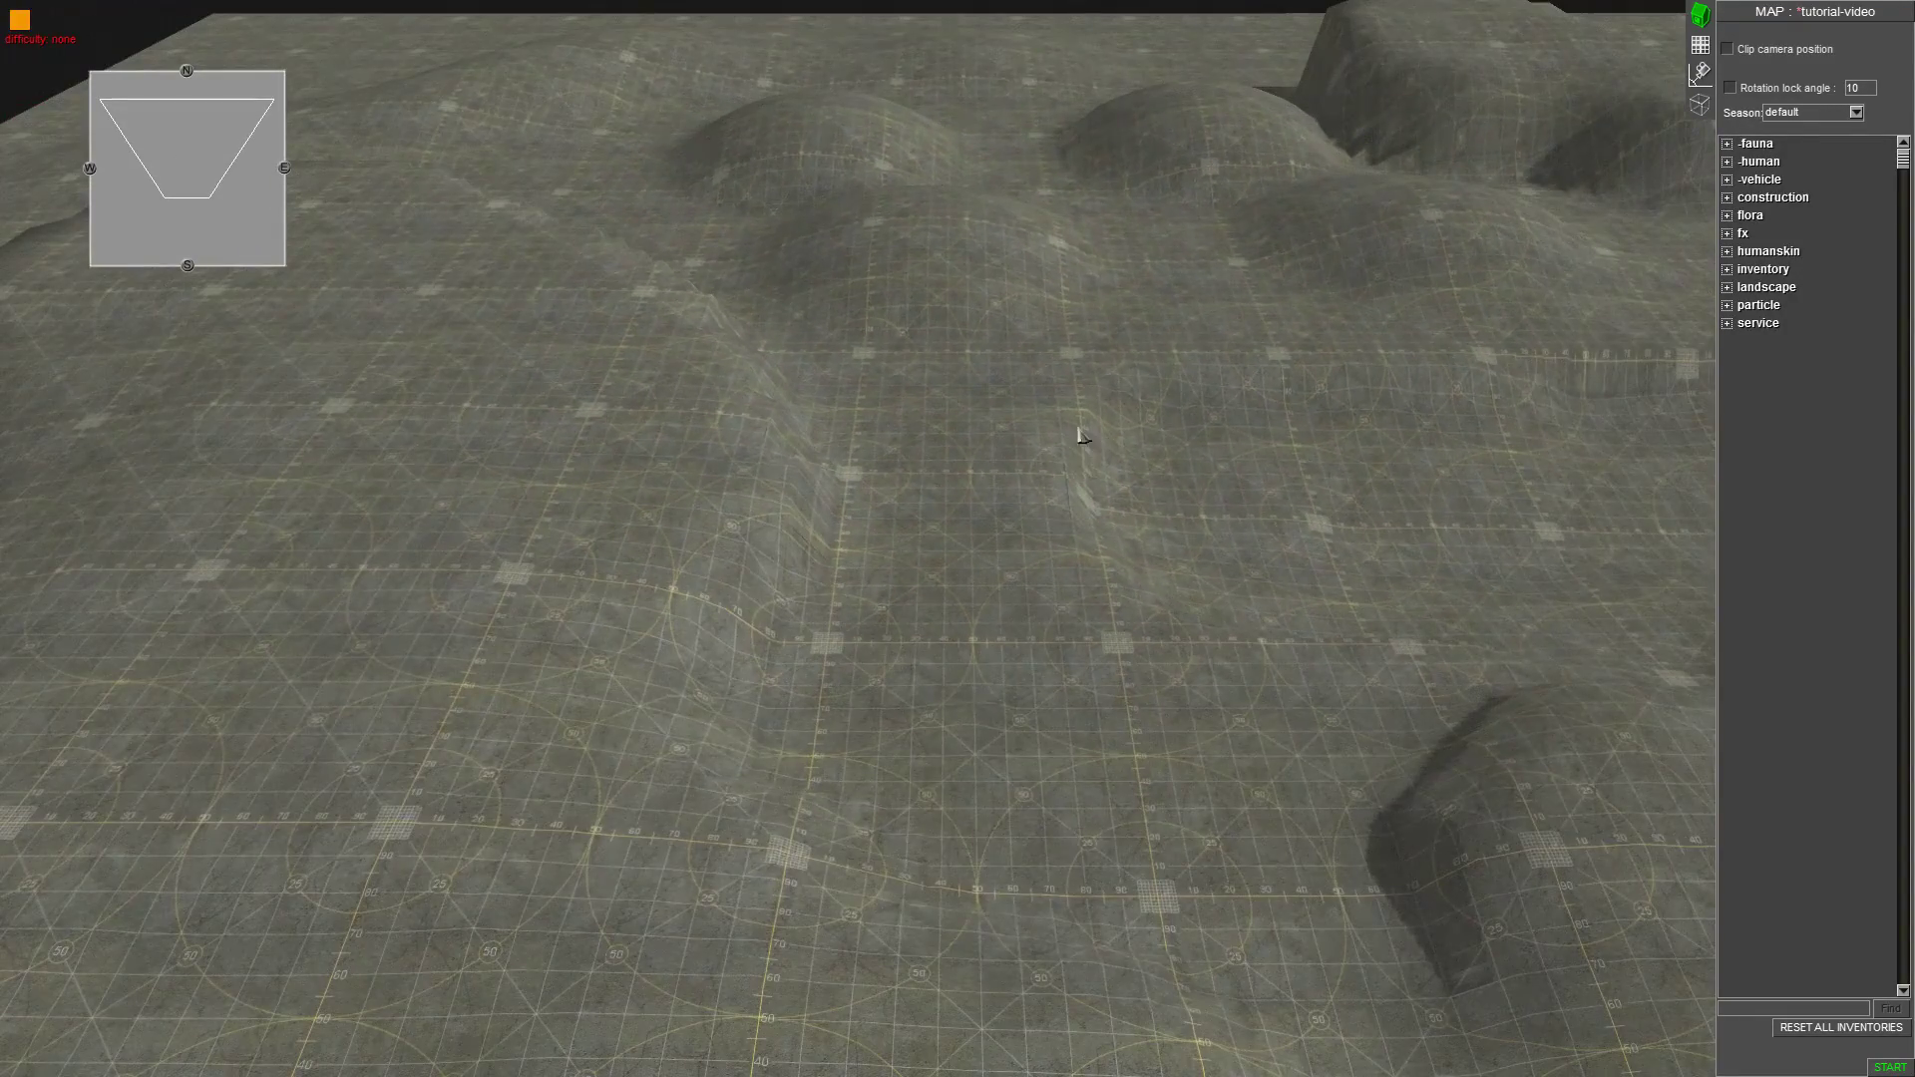
# Return to the land tools' height settings and turn off the fixed height option.
pyautogui.press('F2')
pyautogui.click(1766, 91)
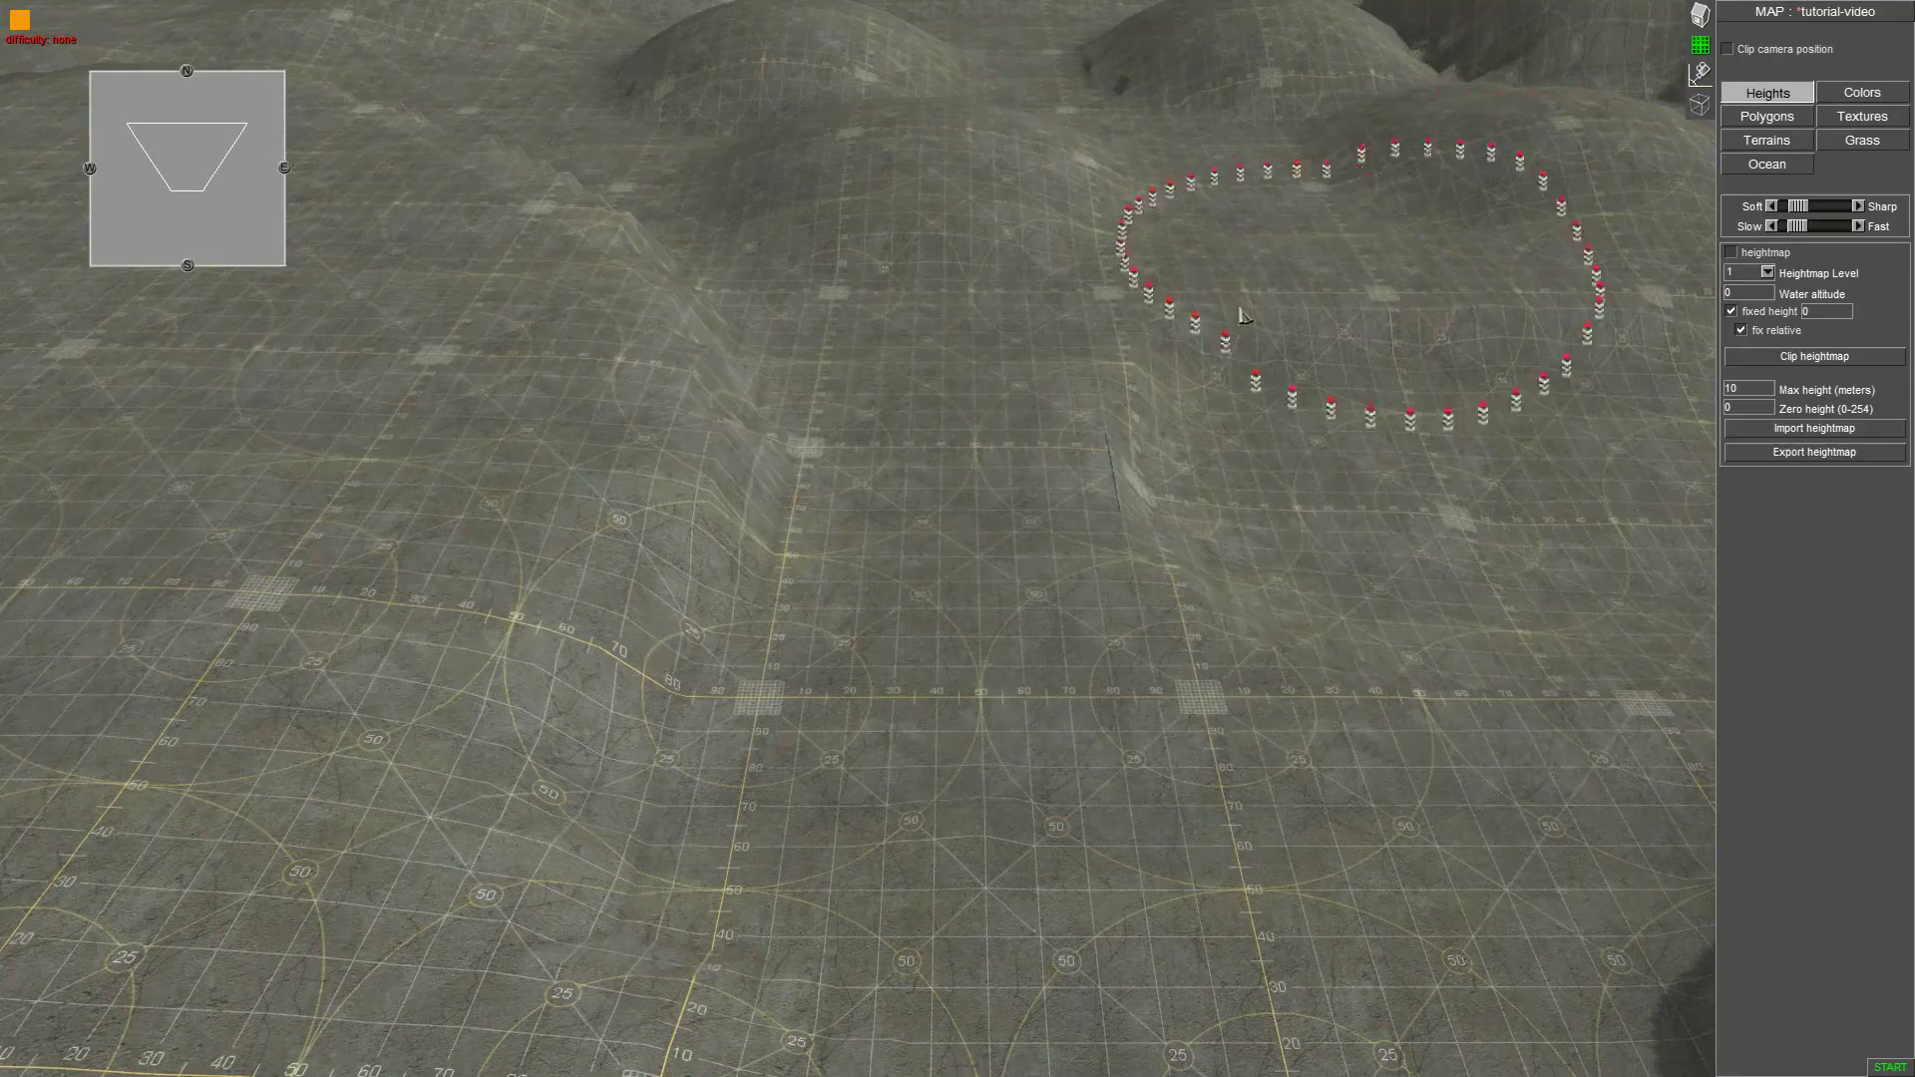
pyautogui.click(1781, 313)
# Raise a low mound on the flat ground near the map's edge, and inspect it in object editing before returning to the height brush.
pyautogui.scroll(-3, 594, 110)
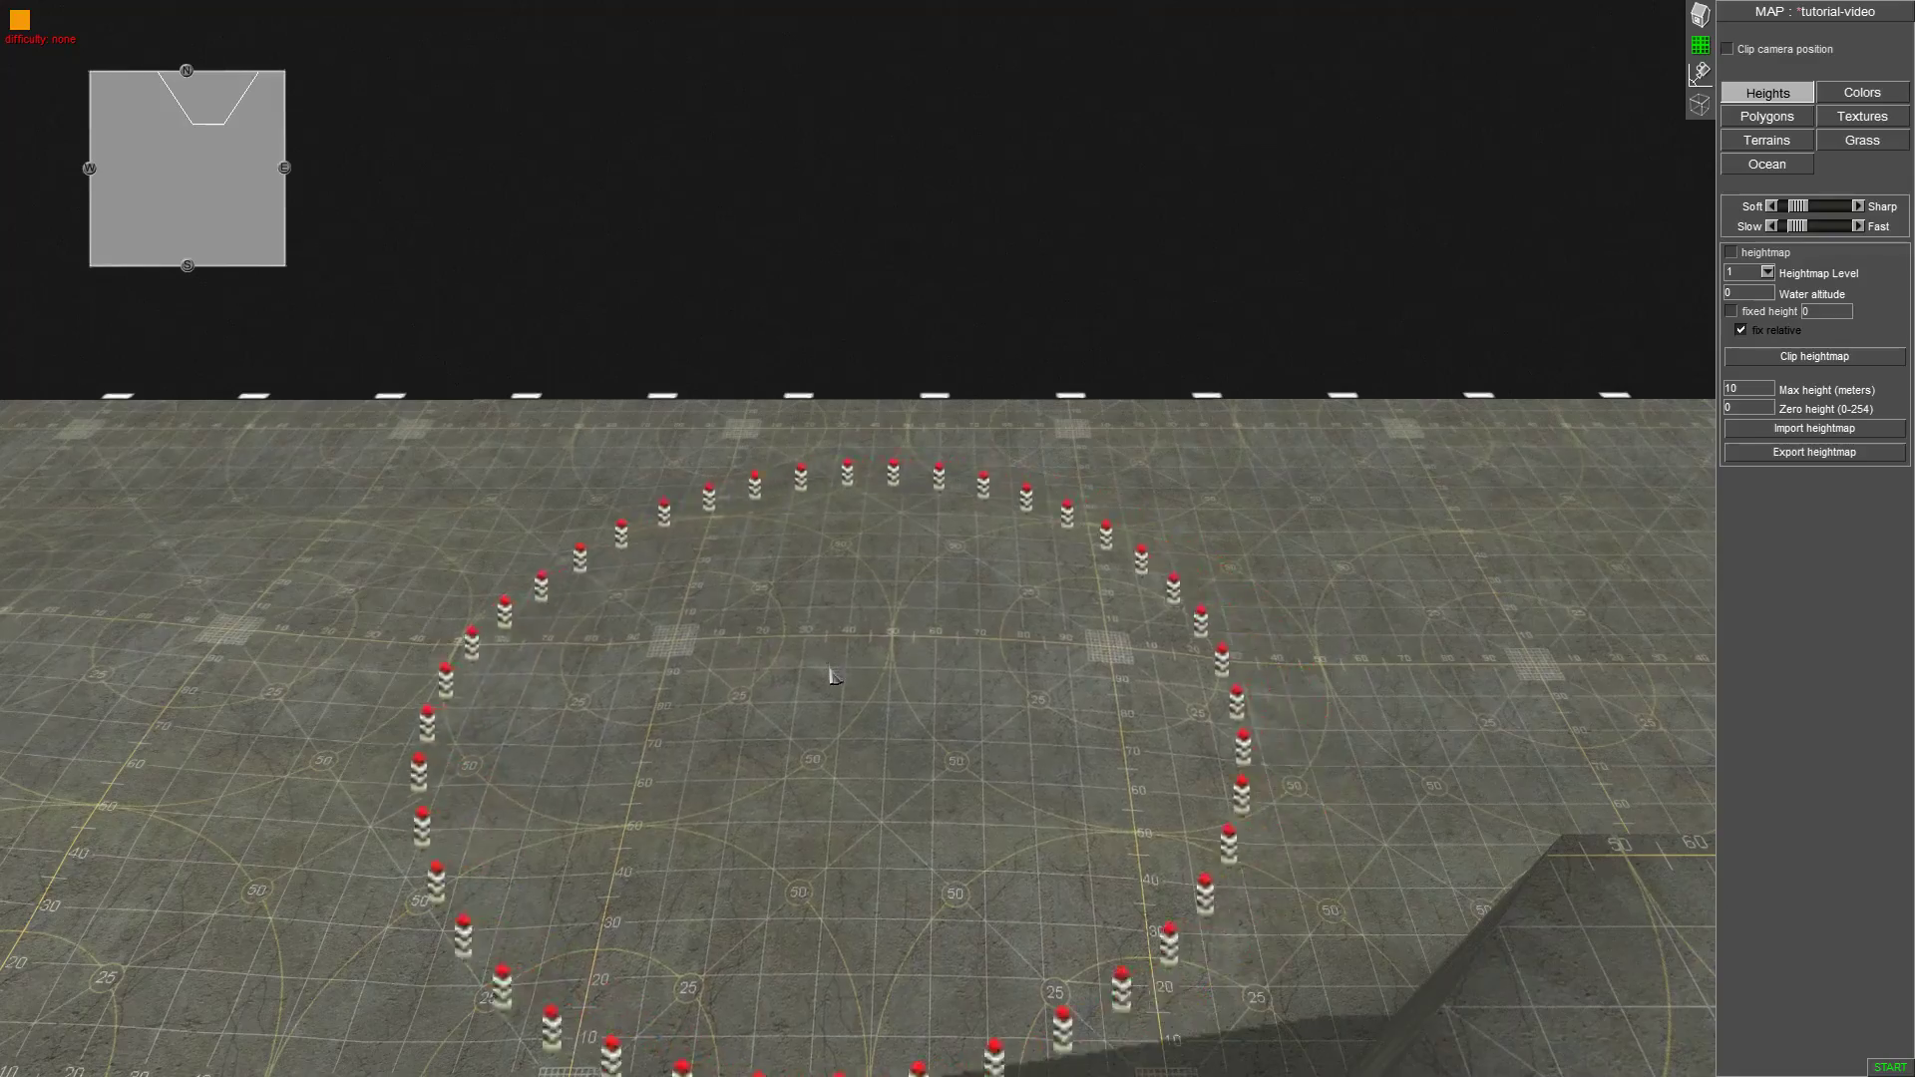
pyautogui.press('F1')
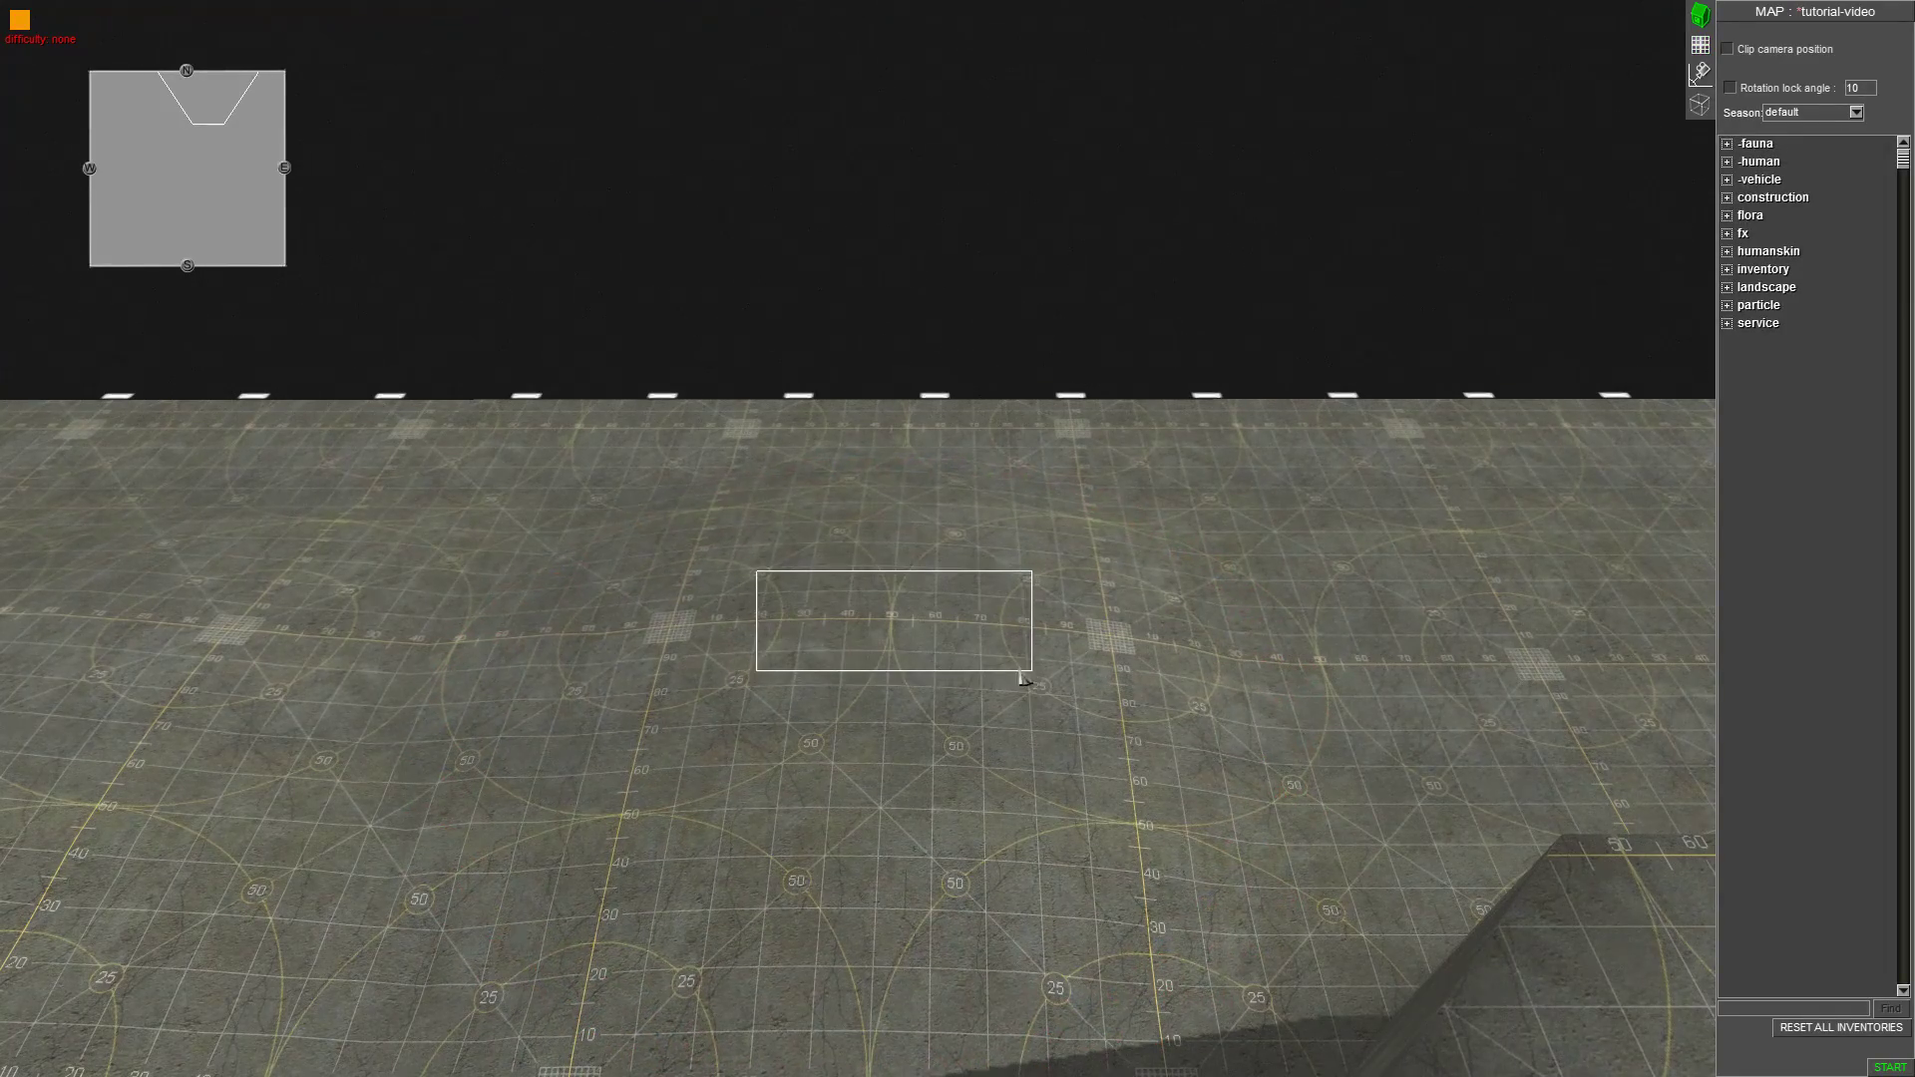
pyautogui.press('F2')
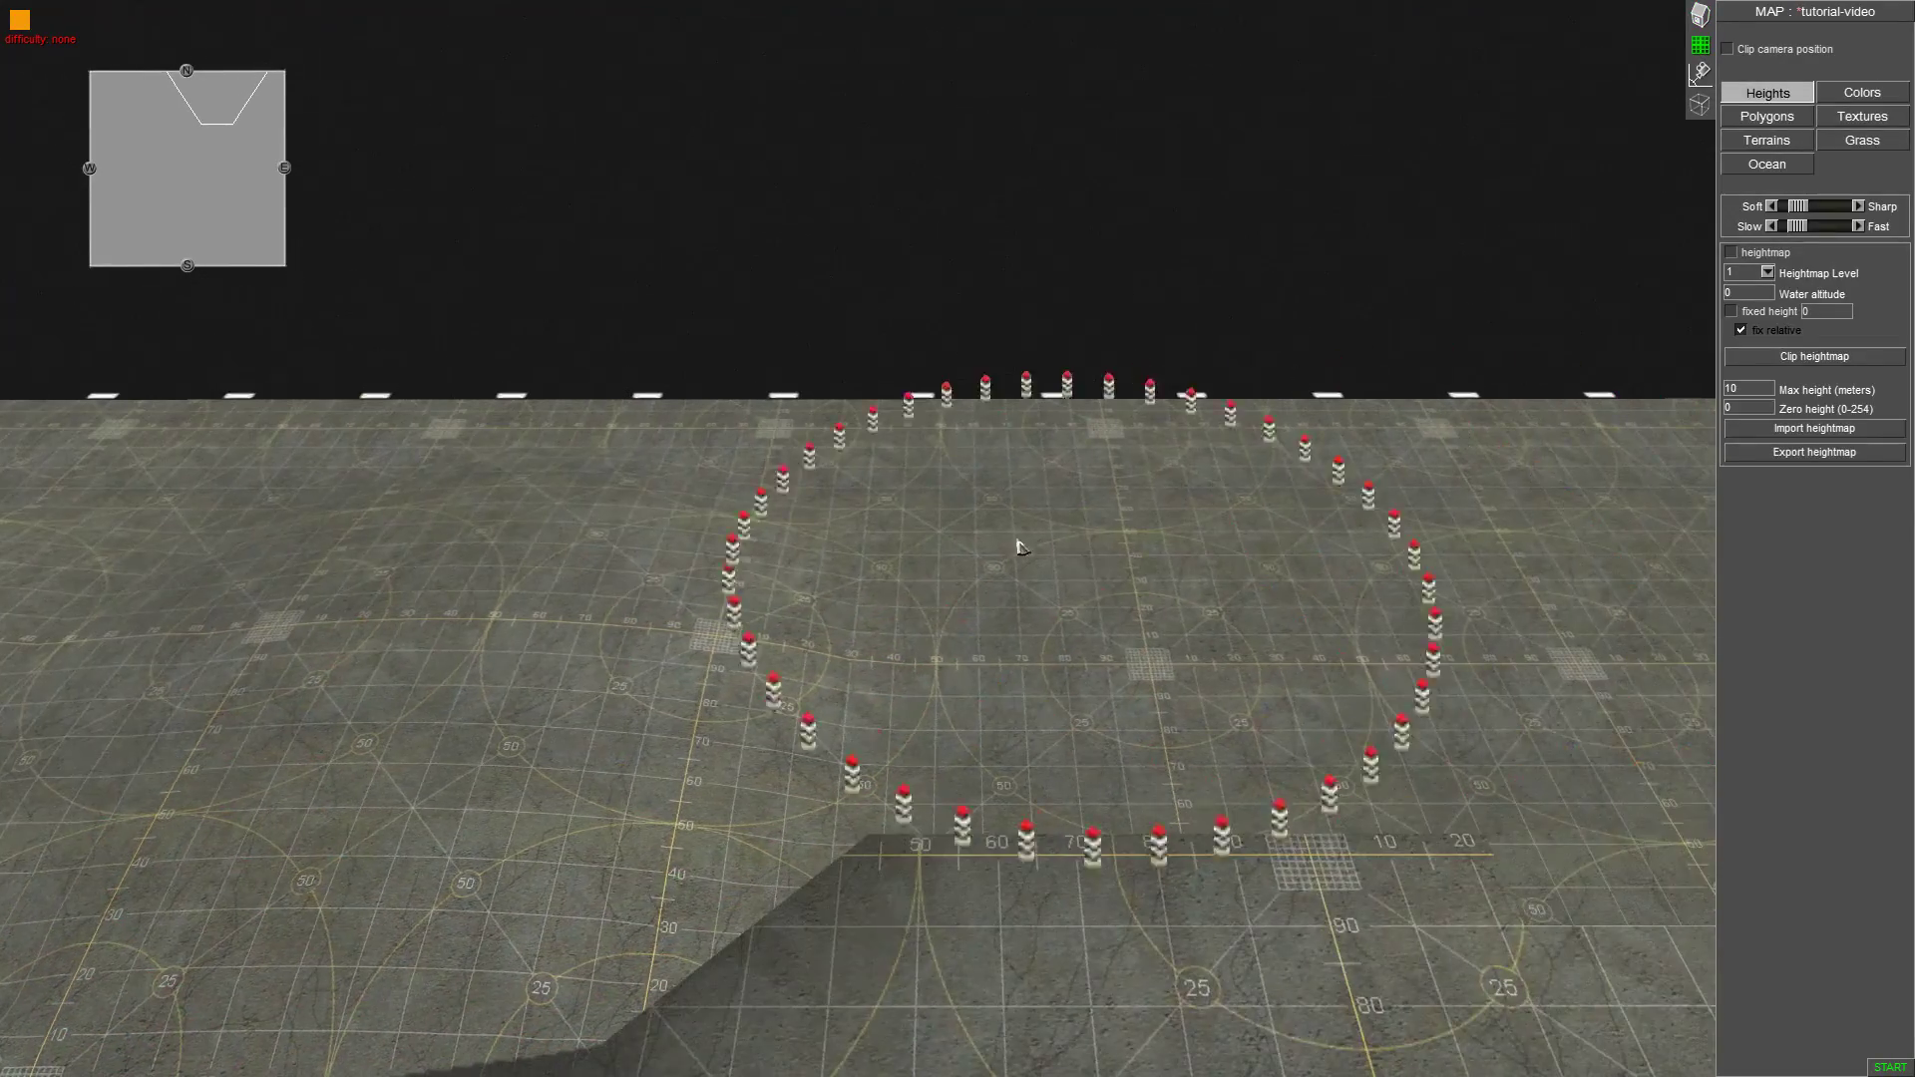
pyautogui.press('Right')
pyautogui.scroll(-3, 1267, 603)
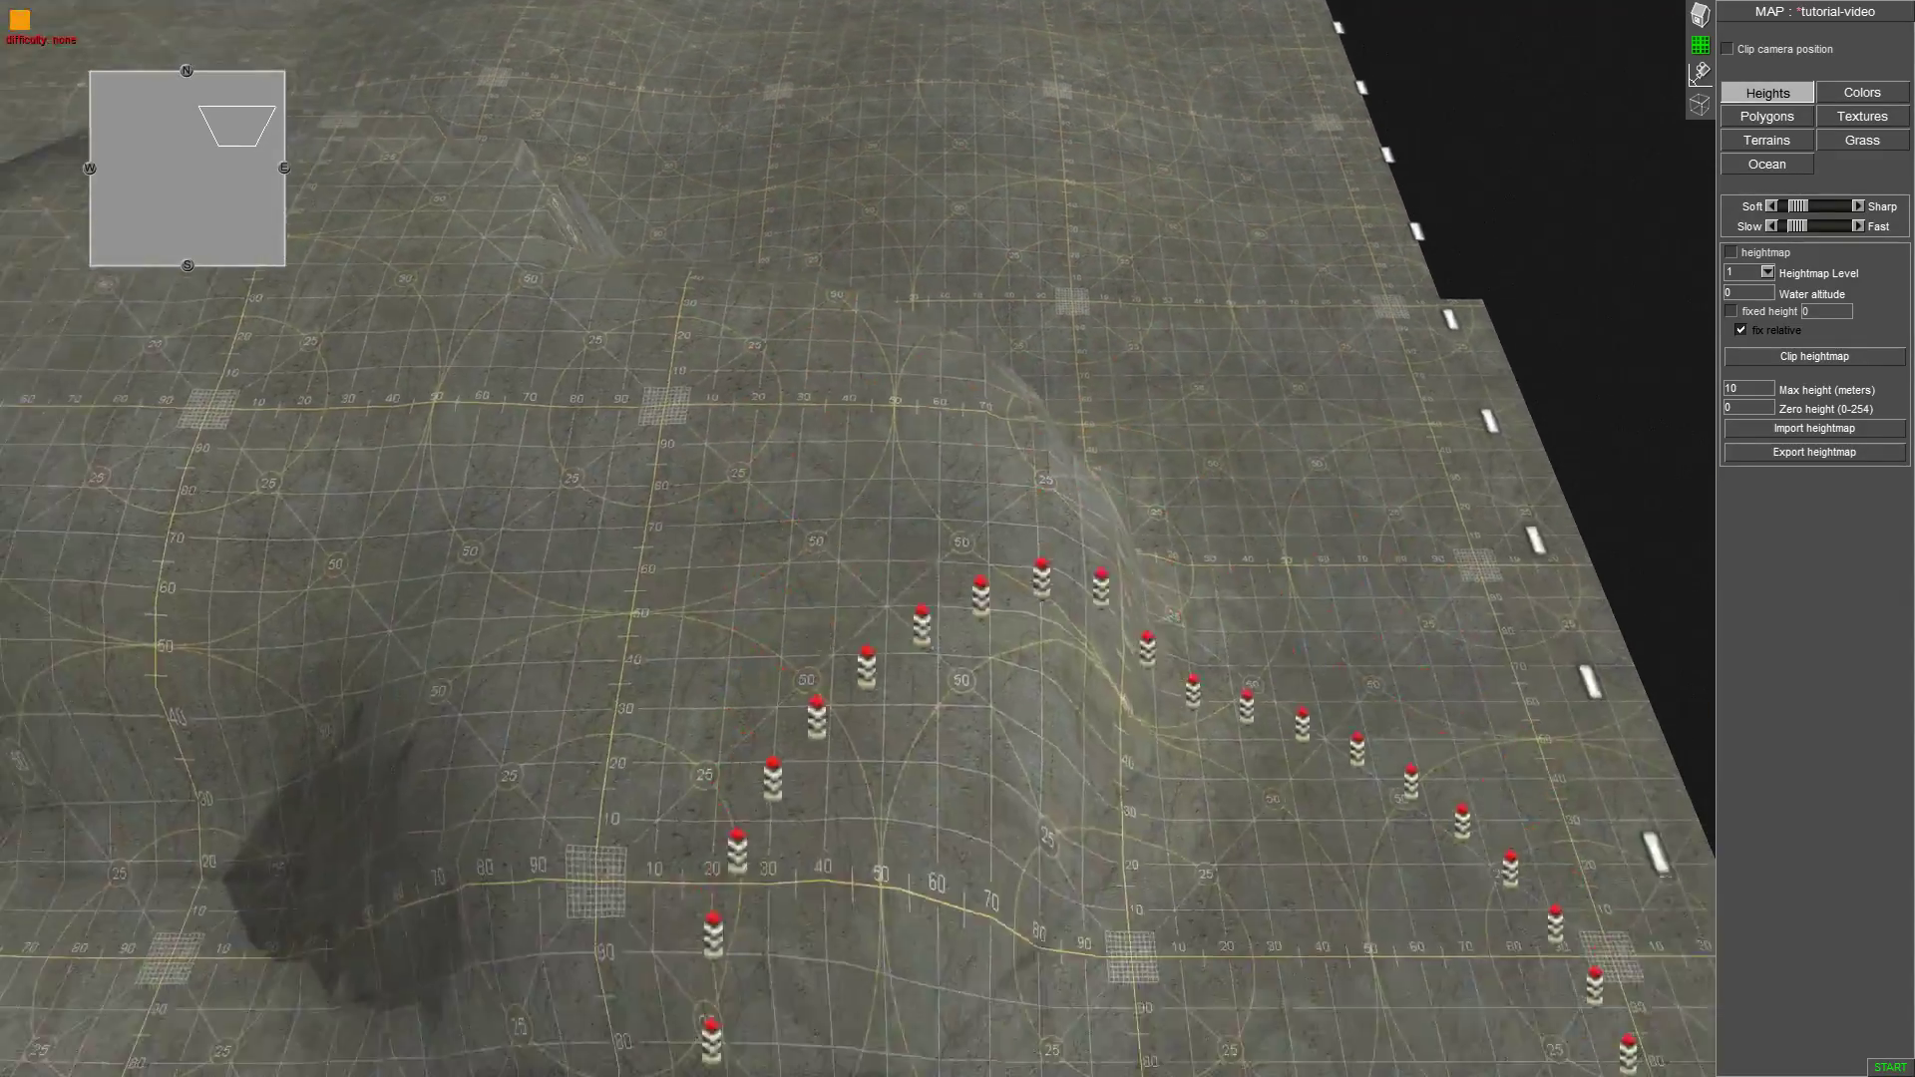
pyautogui.moveTo(1157, 828); pyautogui.dragTo(1013, 564)
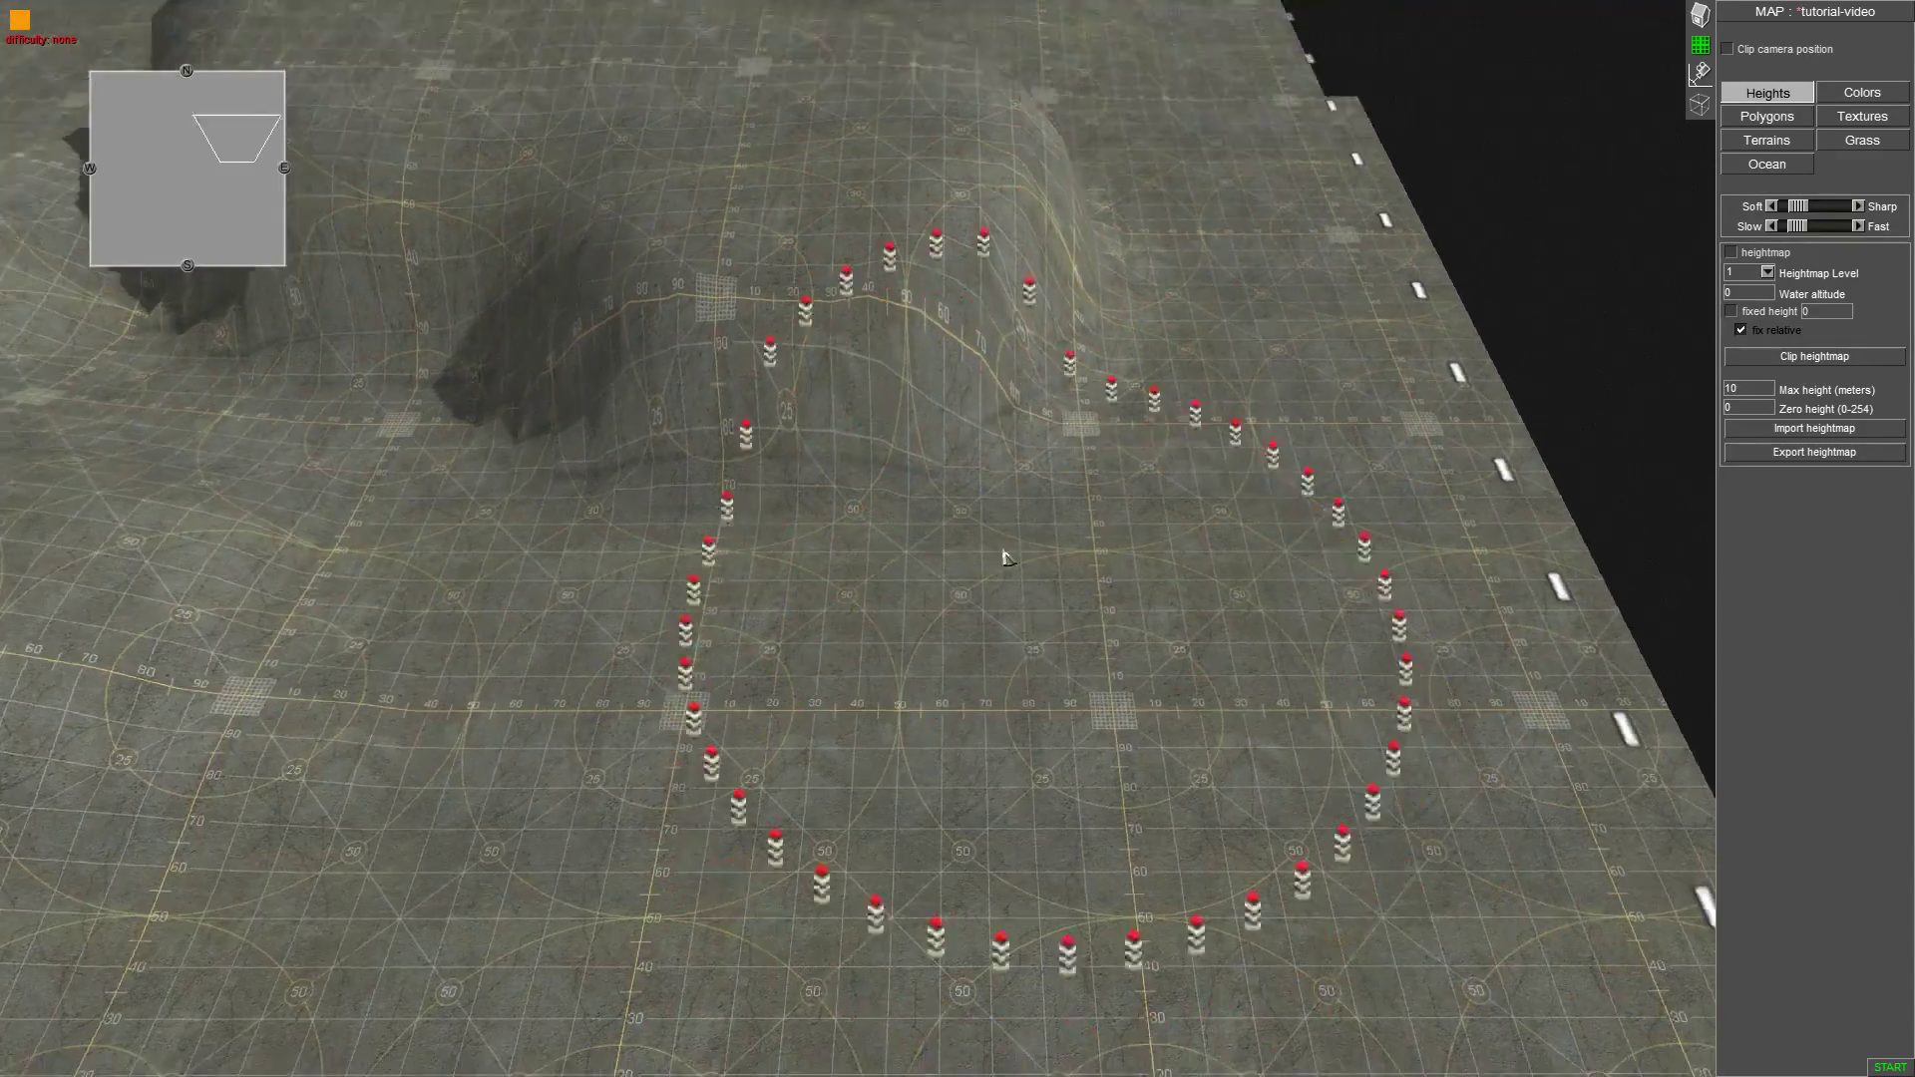
# Open the polygon settings and examine the wireframe triangles on the channel floor and its banks up close.
pyautogui.moveTo(639, 957); pyautogui.dragTo(650, 641)
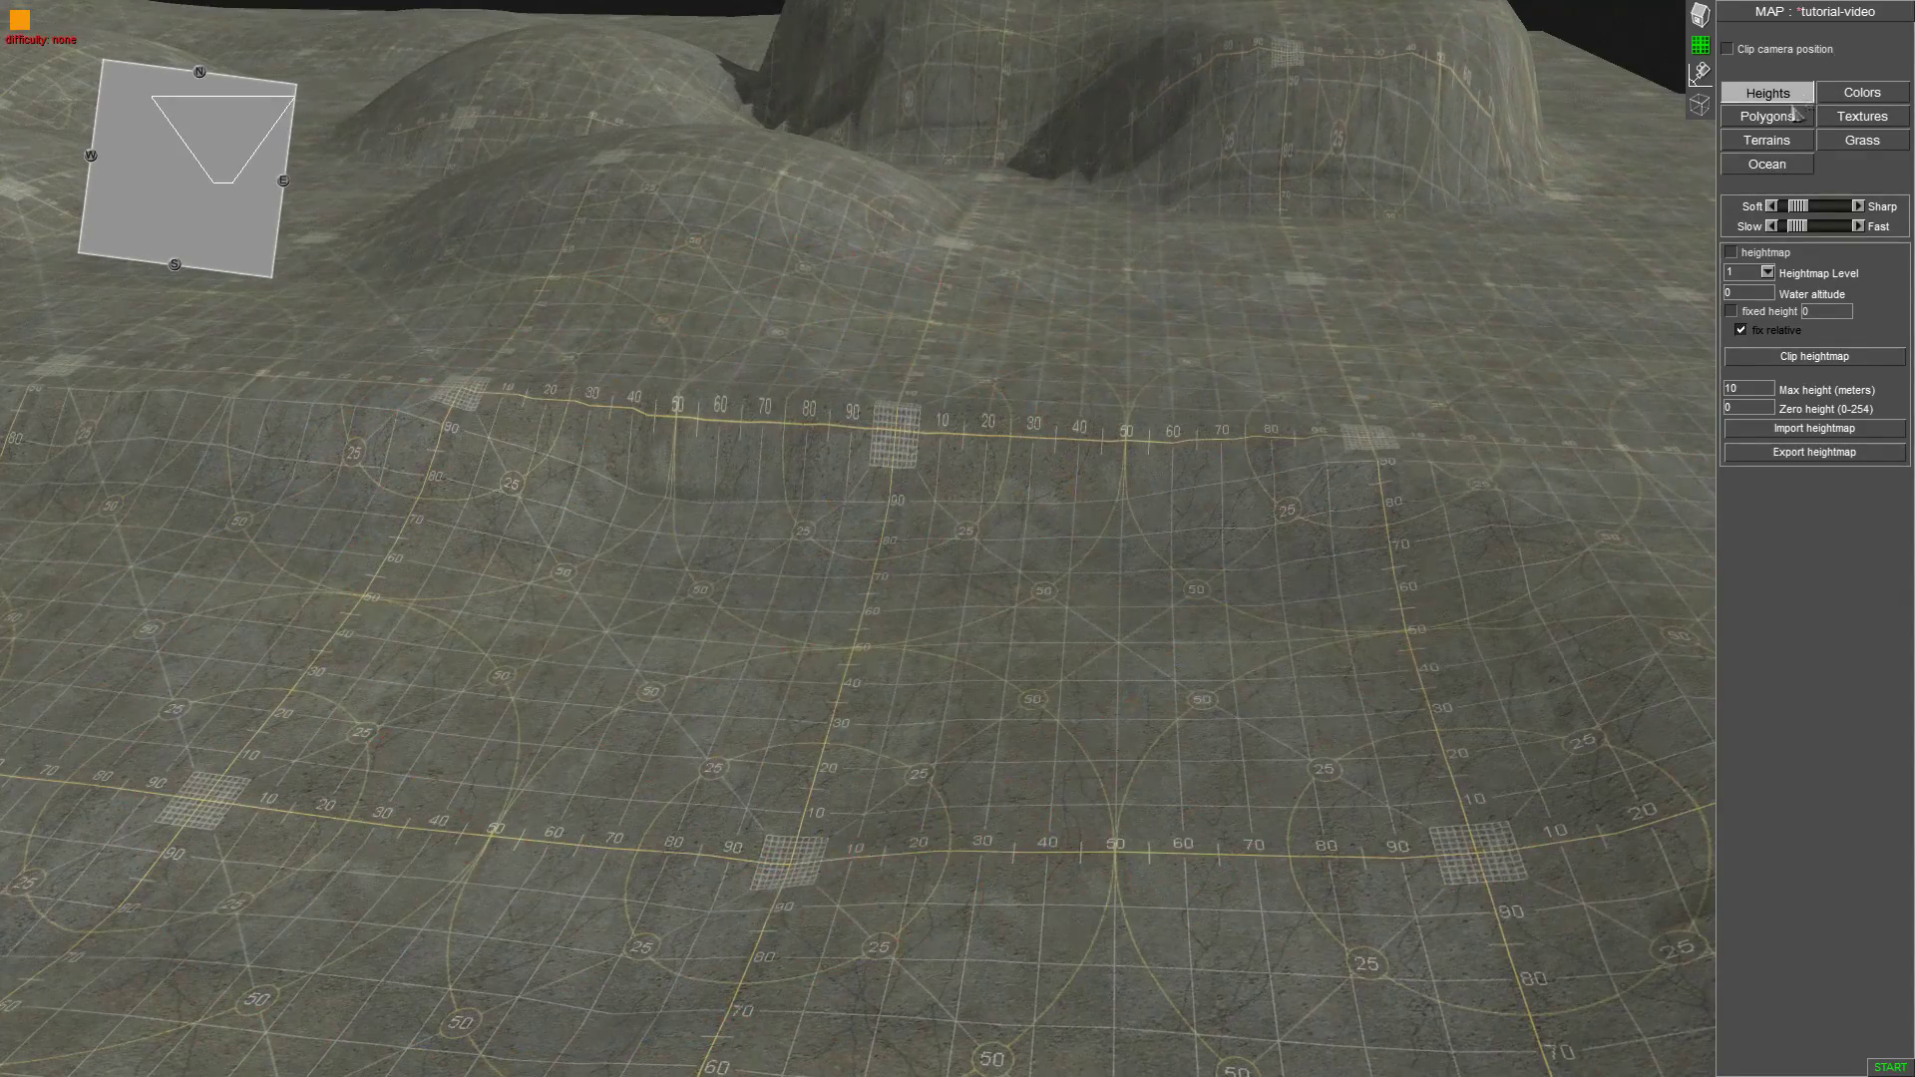
pyautogui.click(1791, 116)
pyautogui.moveTo(1651, 186)
pyautogui.mouseDown(button='middle')
pyautogui.moveTo(654, 414)
pyautogui.moveTo(1095, 485)
pyautogui.mouseUp(button='middle')
pyautogui.scroll(-3, 654, 414)
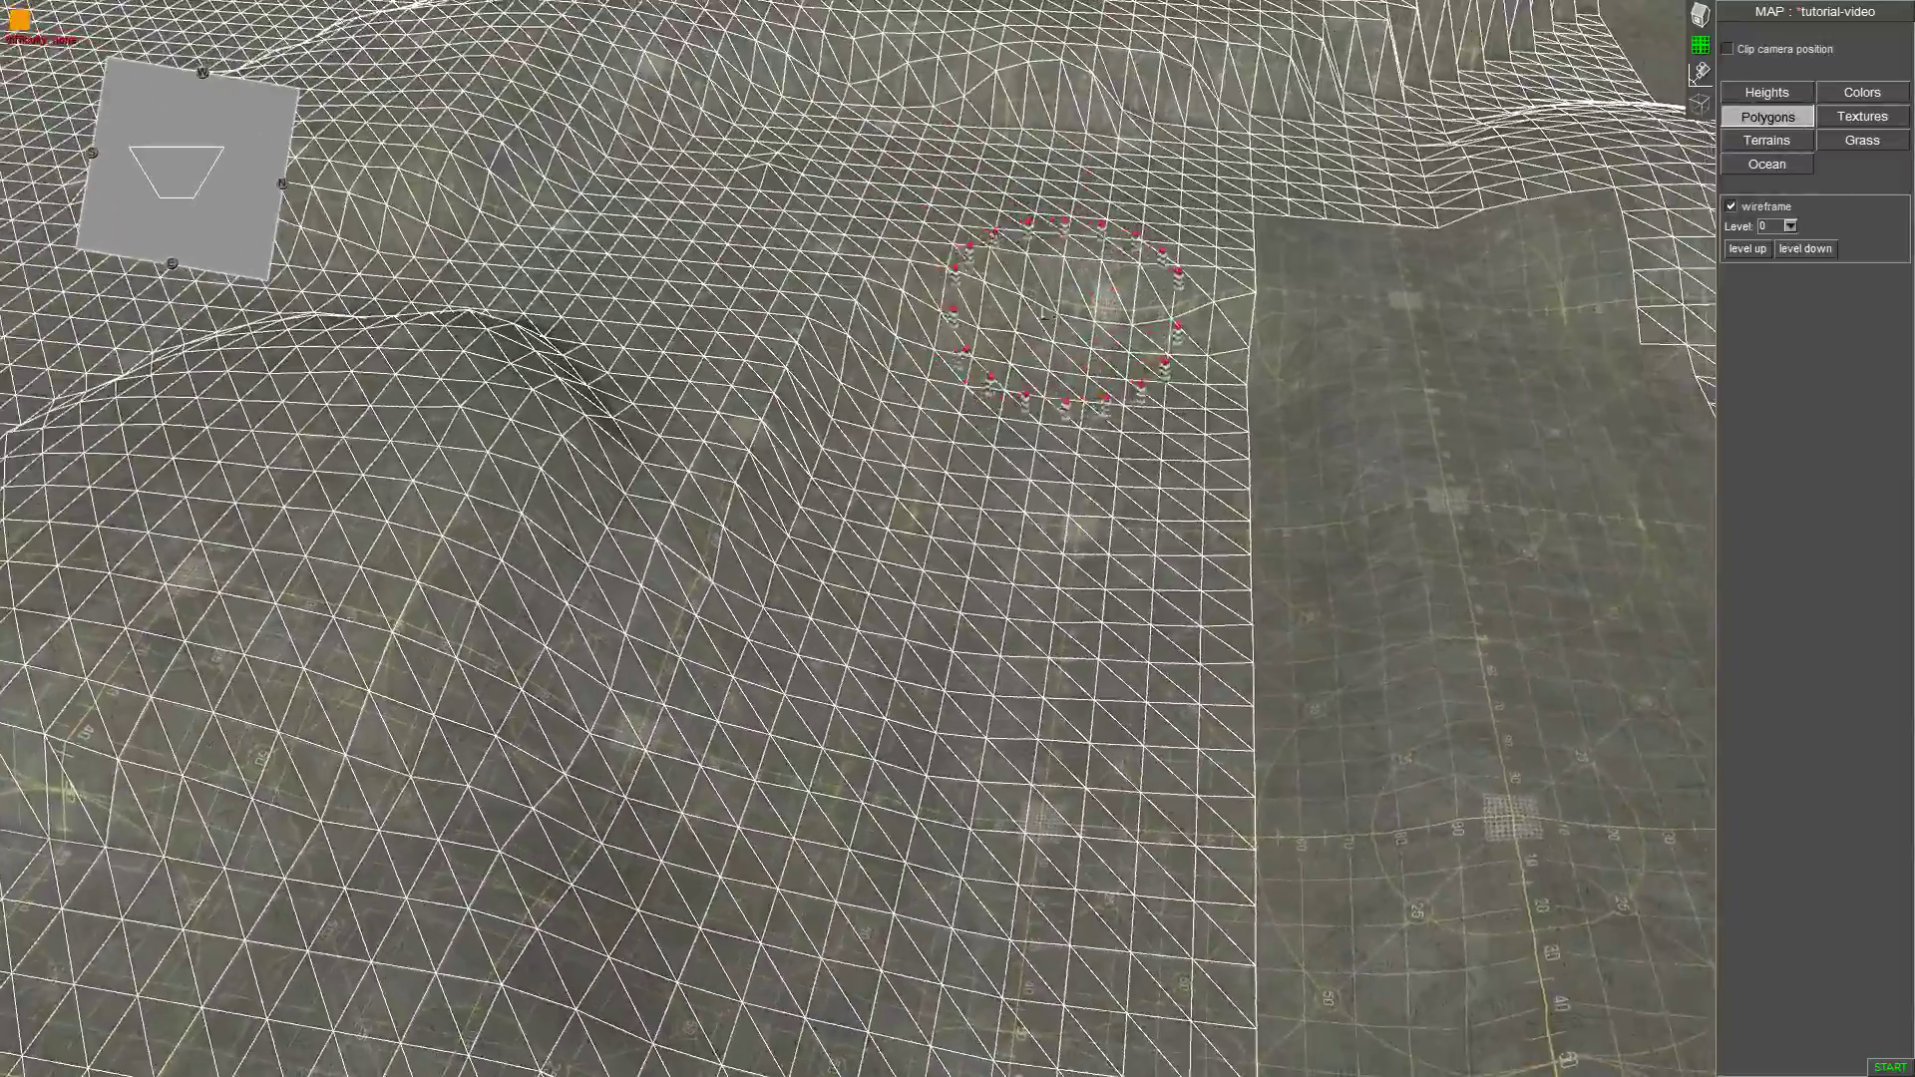
pyautogui.scroll(3, 1094, 484)
pyautogui.scroll(1, 1095, 485)
pyautogui.moveTo(953, 452); pyautogui.dragTo(982, 394, button='middle')
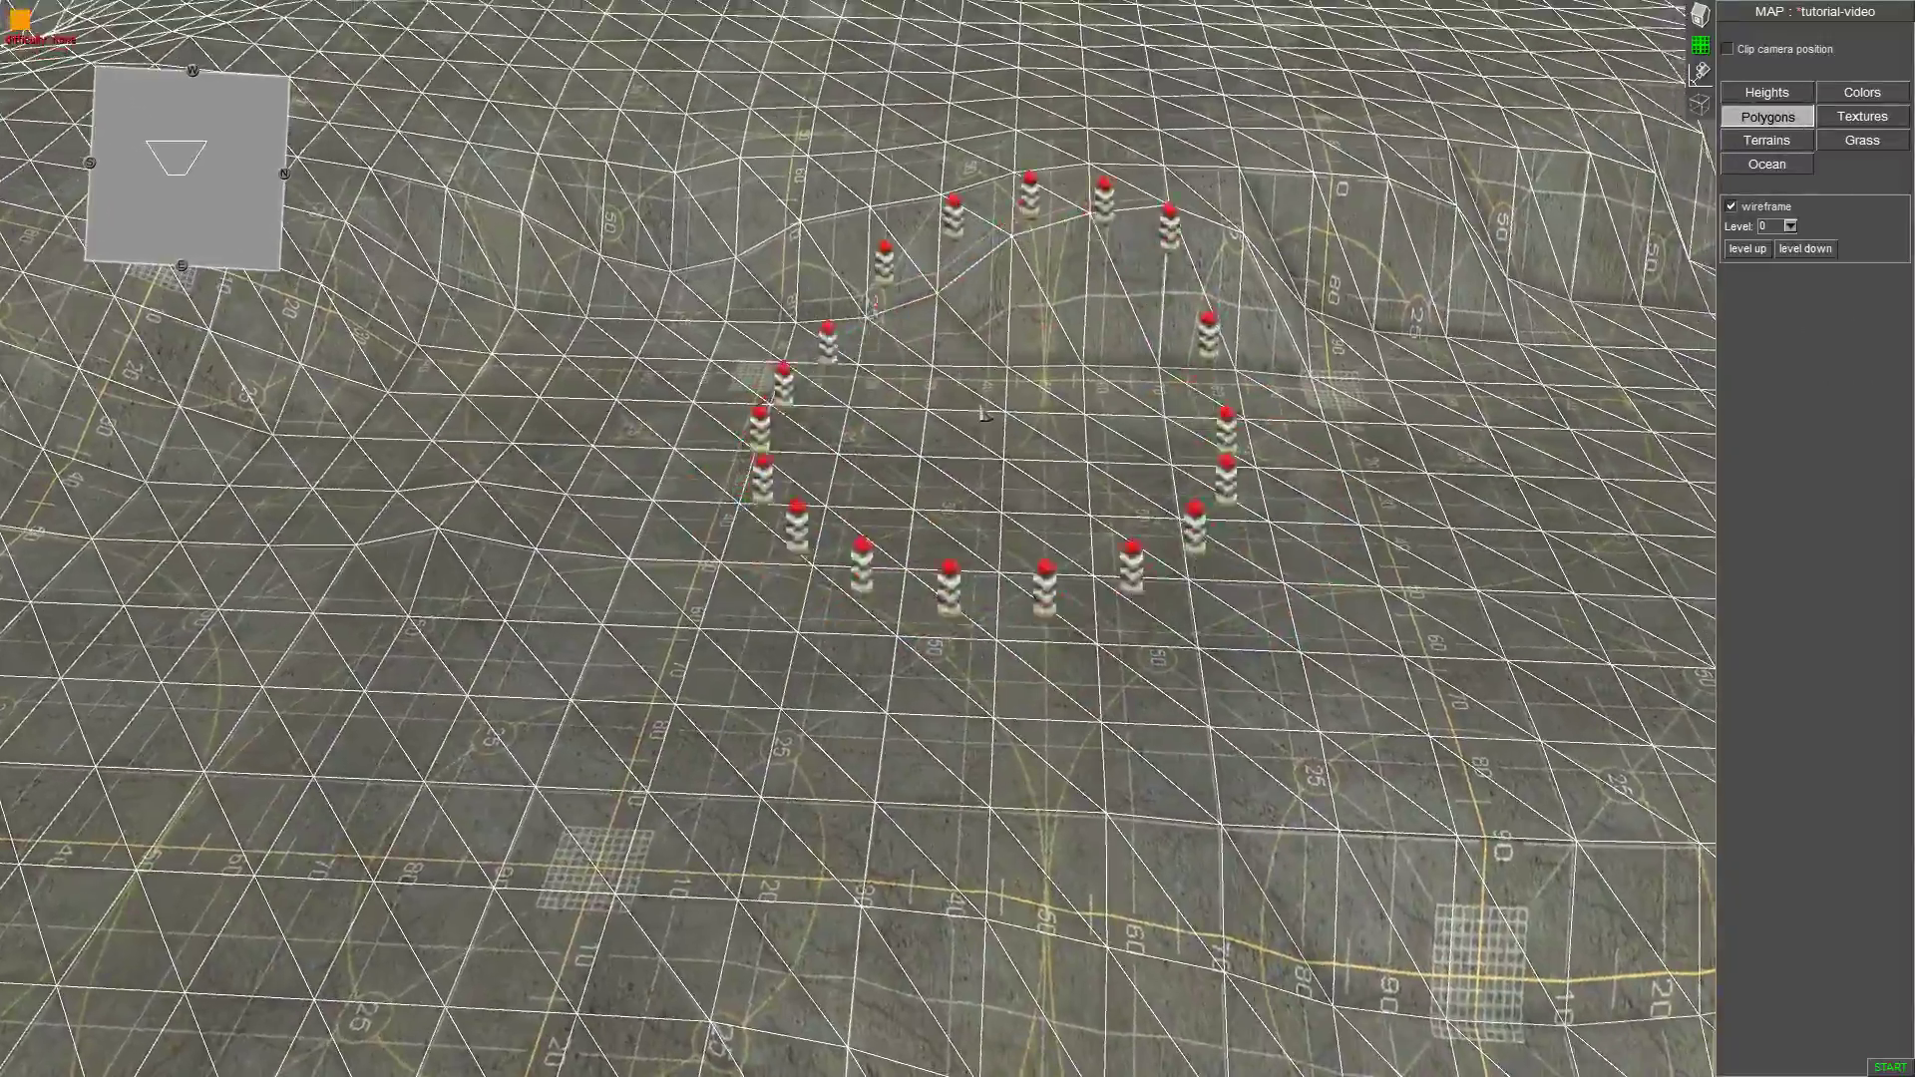
pyautogui.scroll(1, 984, 392)
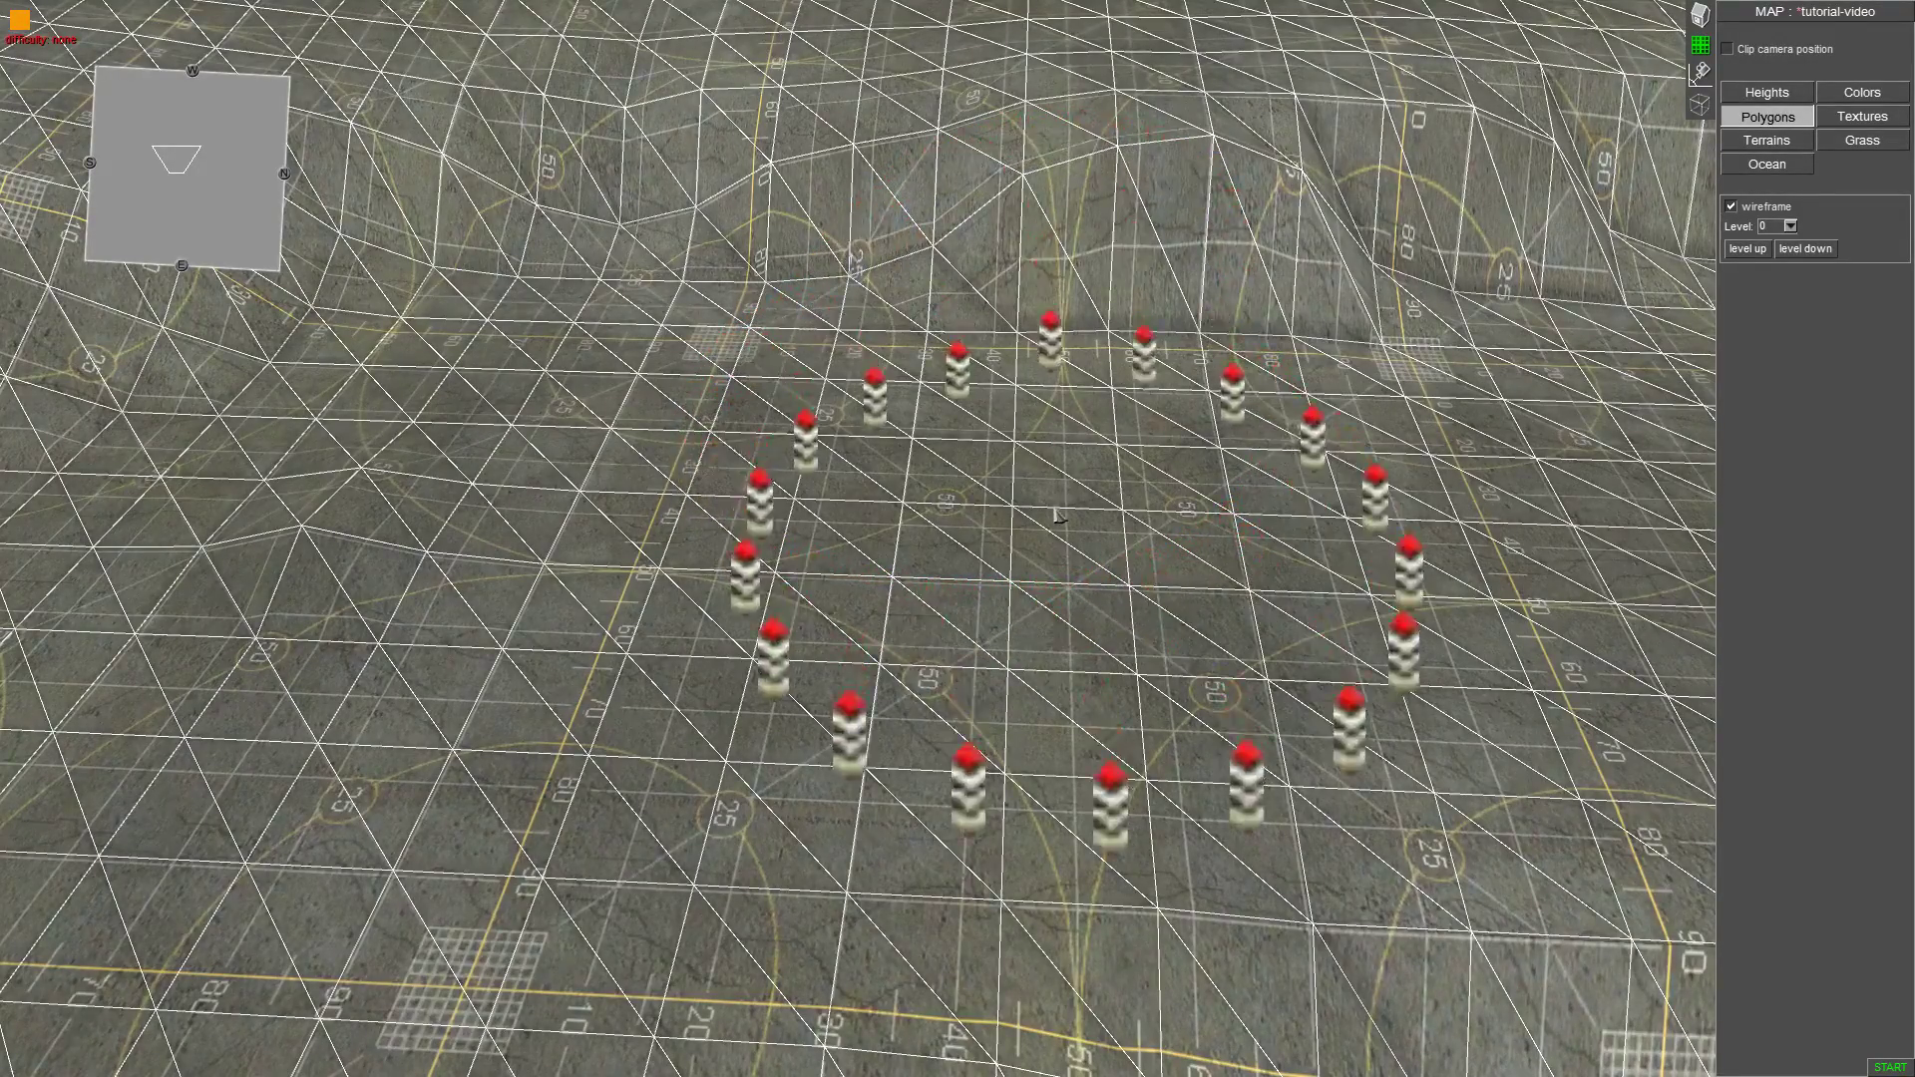
# Compare the wireframe spacing near the channel with the mesh covering the surrounding hills and the broad plateau.
pyautogui.scroll(-4, 1059, 521)
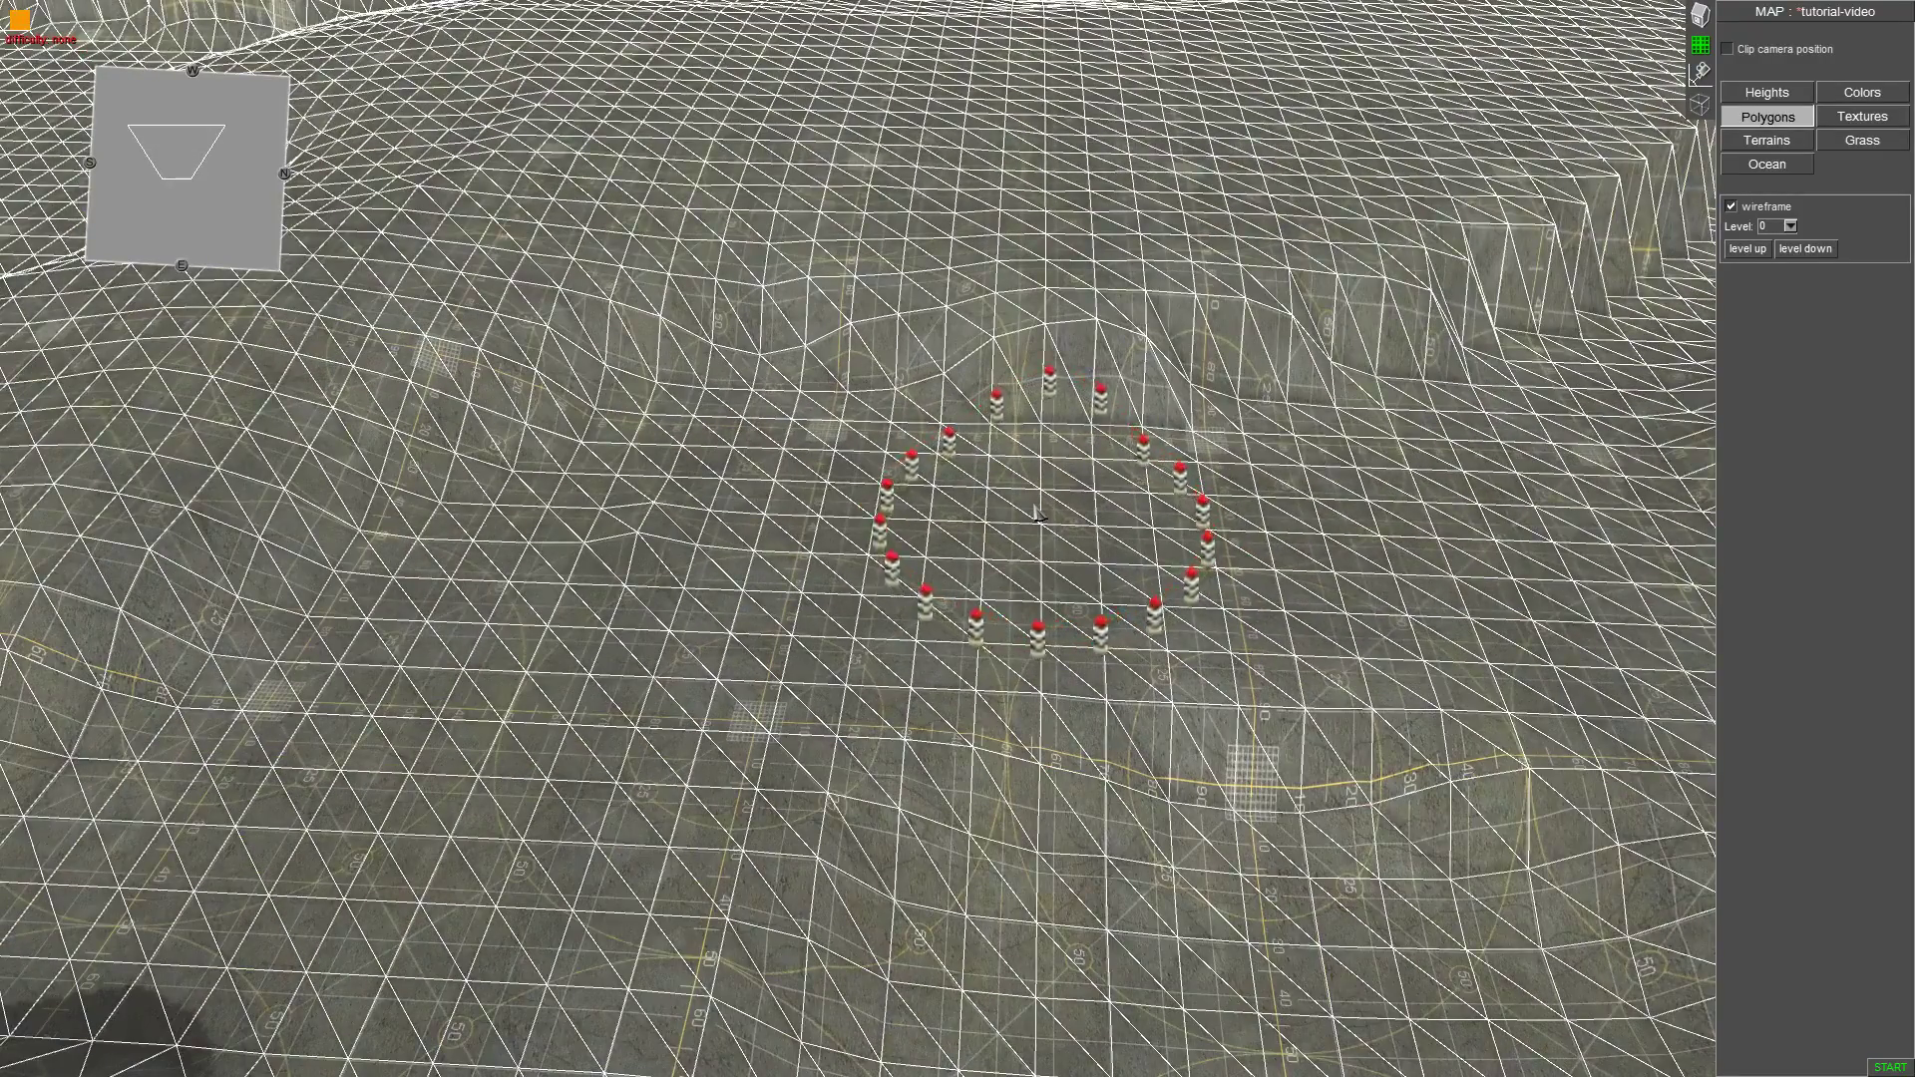
pyautogui.scroll(2, 1039, 511)
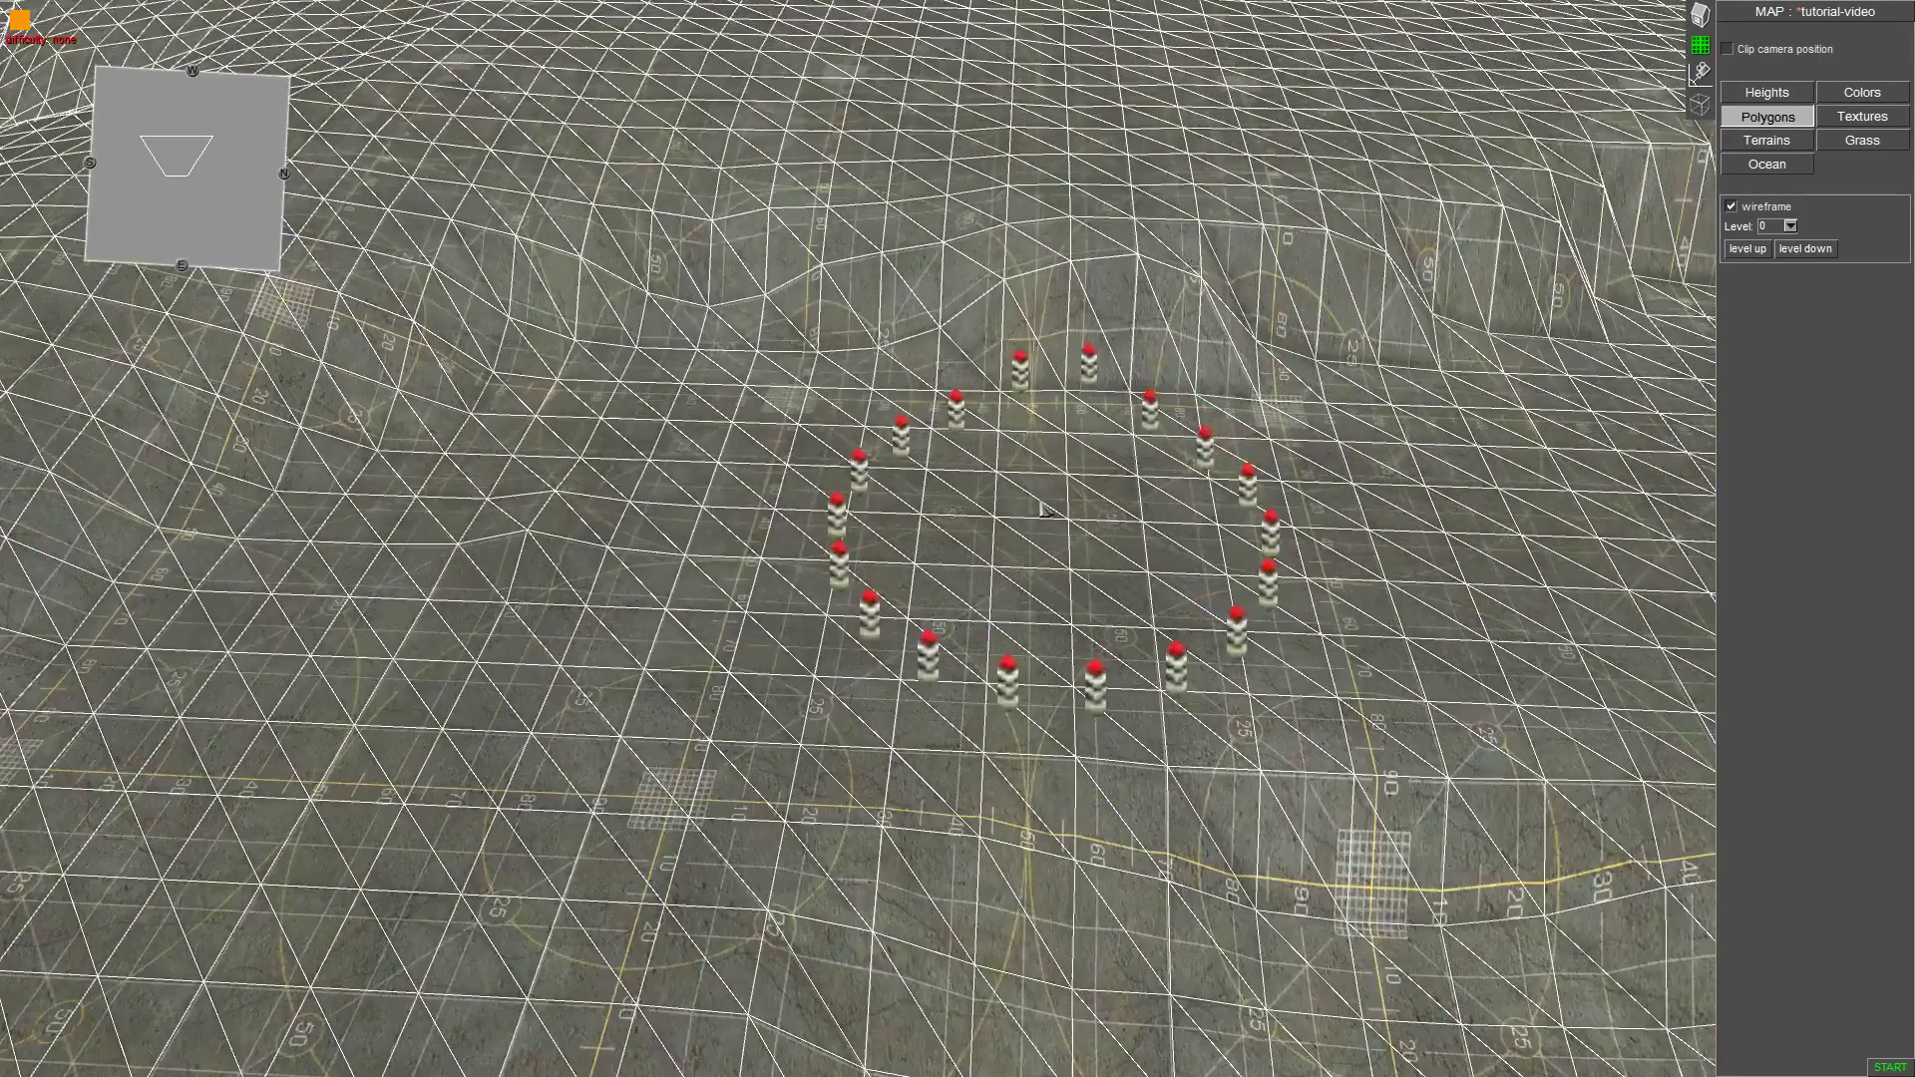
pyautogui.scroll(1, 947, 494)
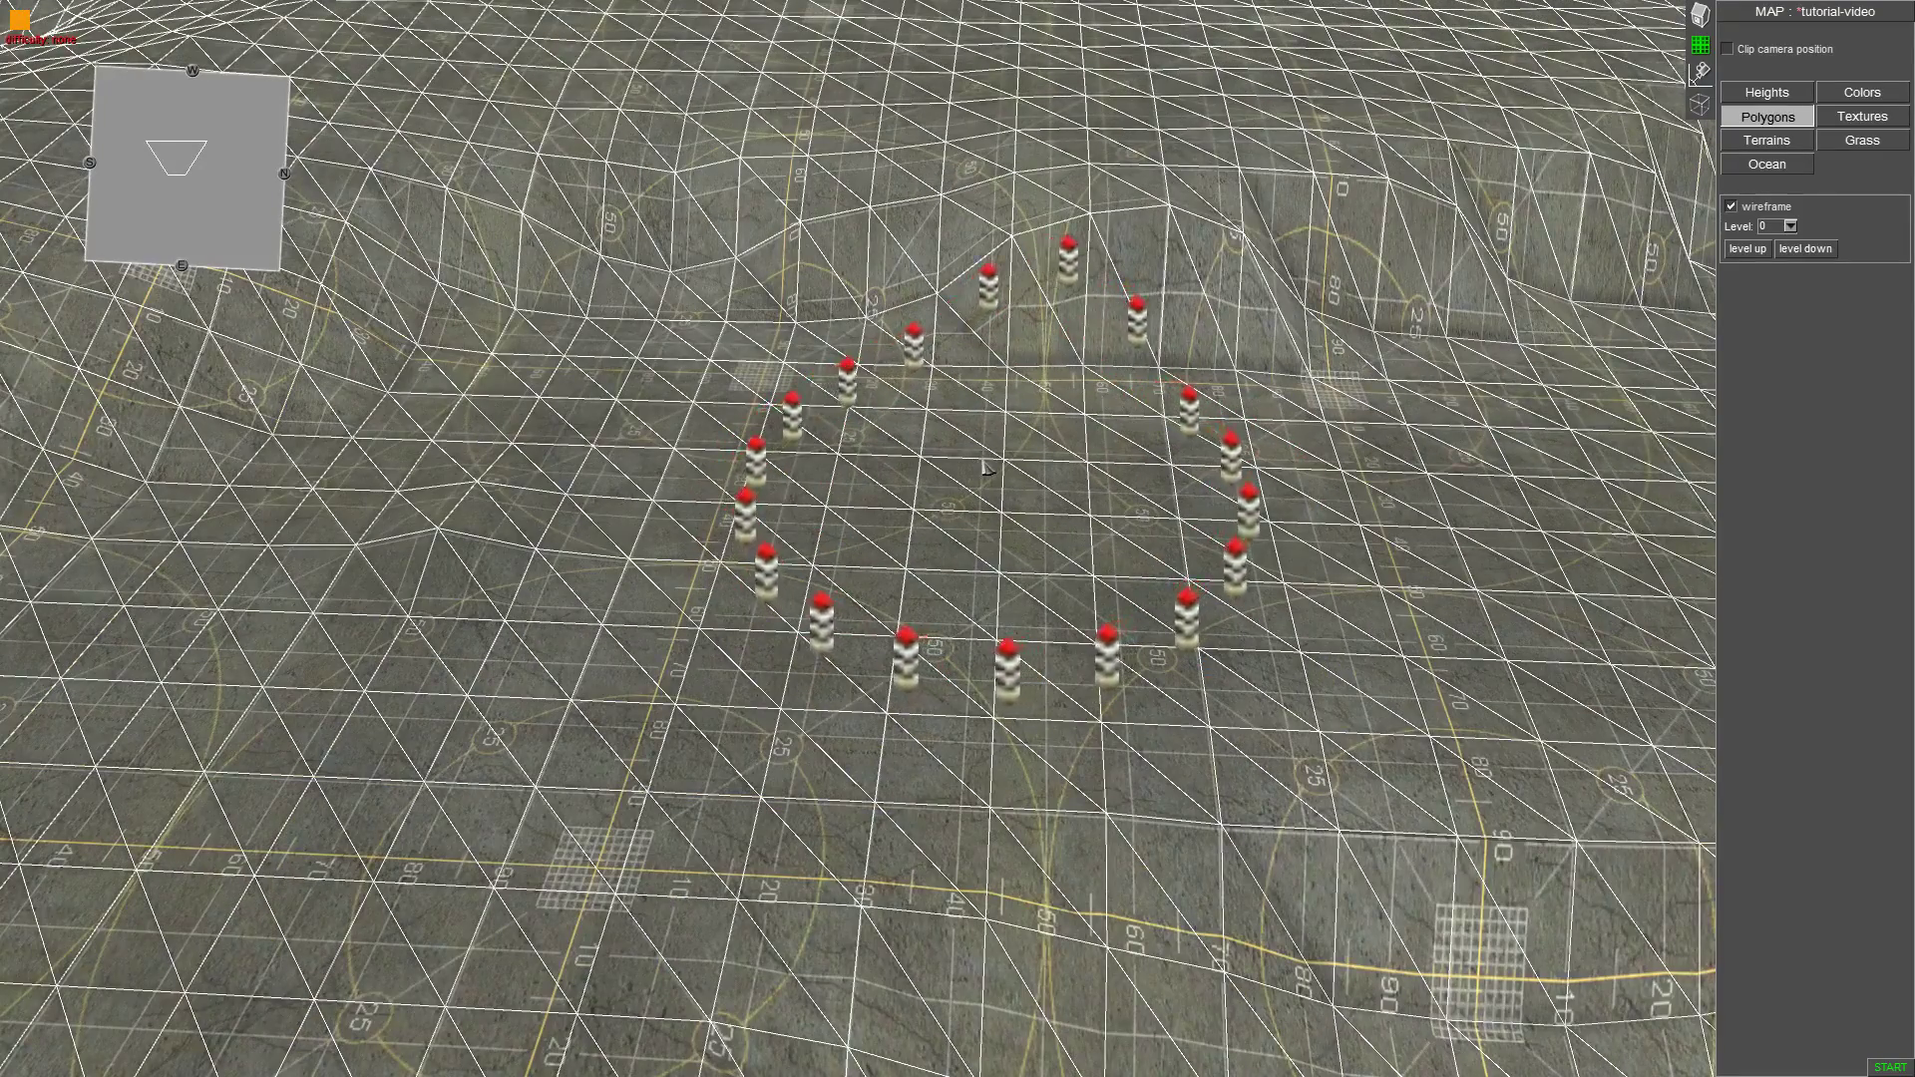
pyautogui.scroll(-2, 987, 469)
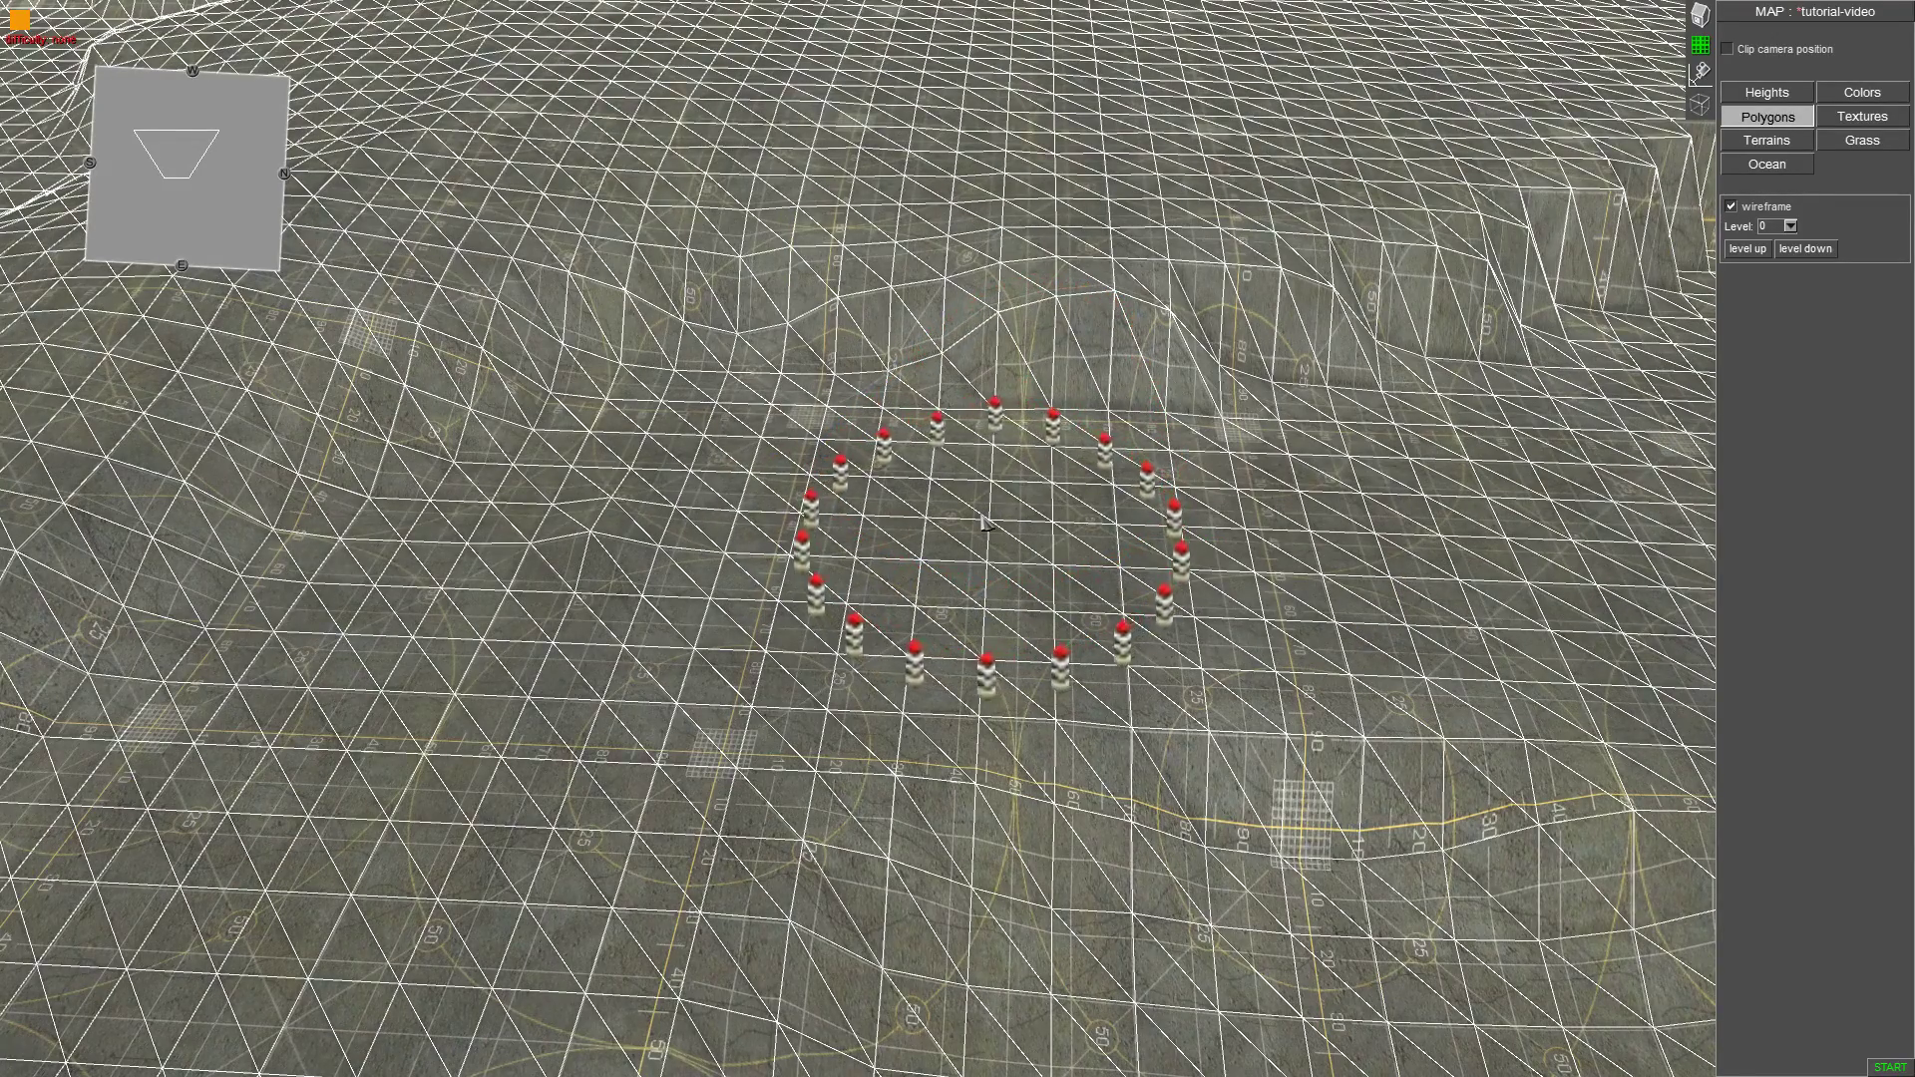
pyautogui.scroll(-2, 982, 523)
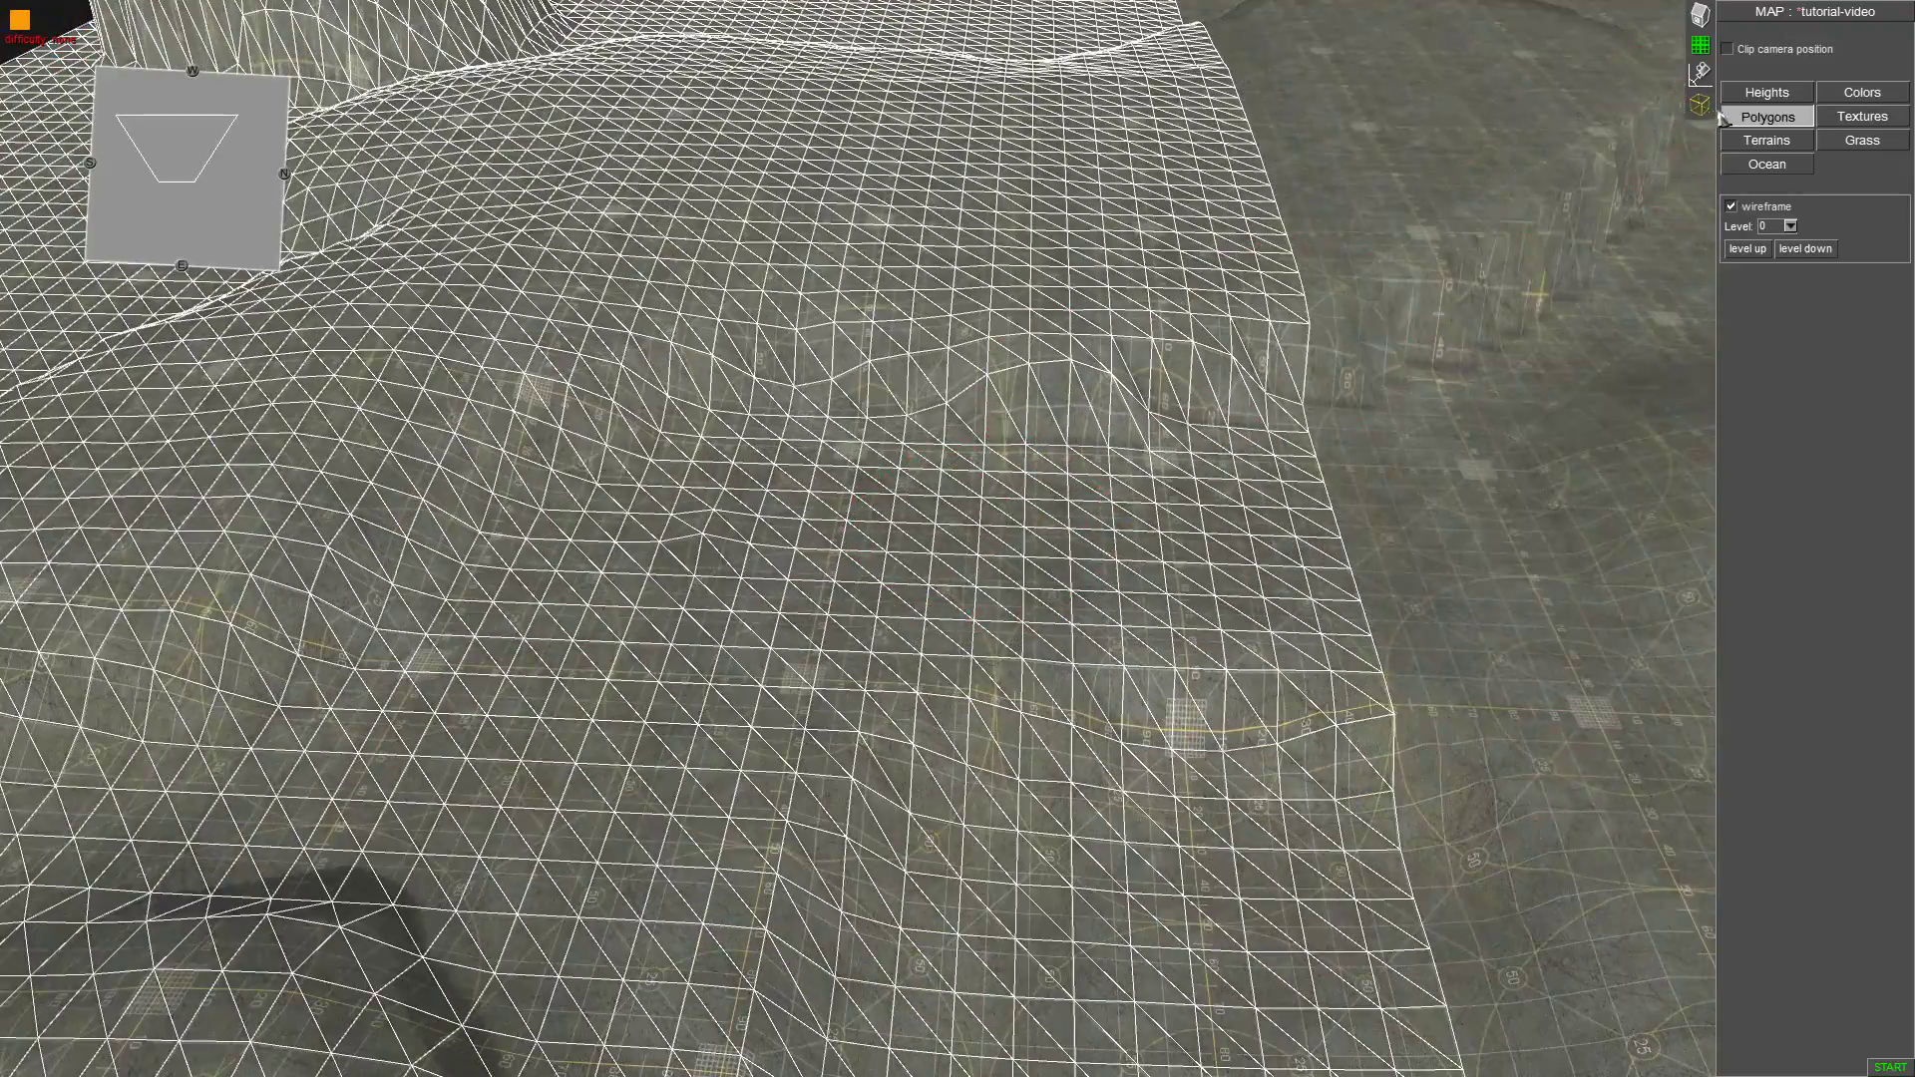
pyautogui.press('Up')
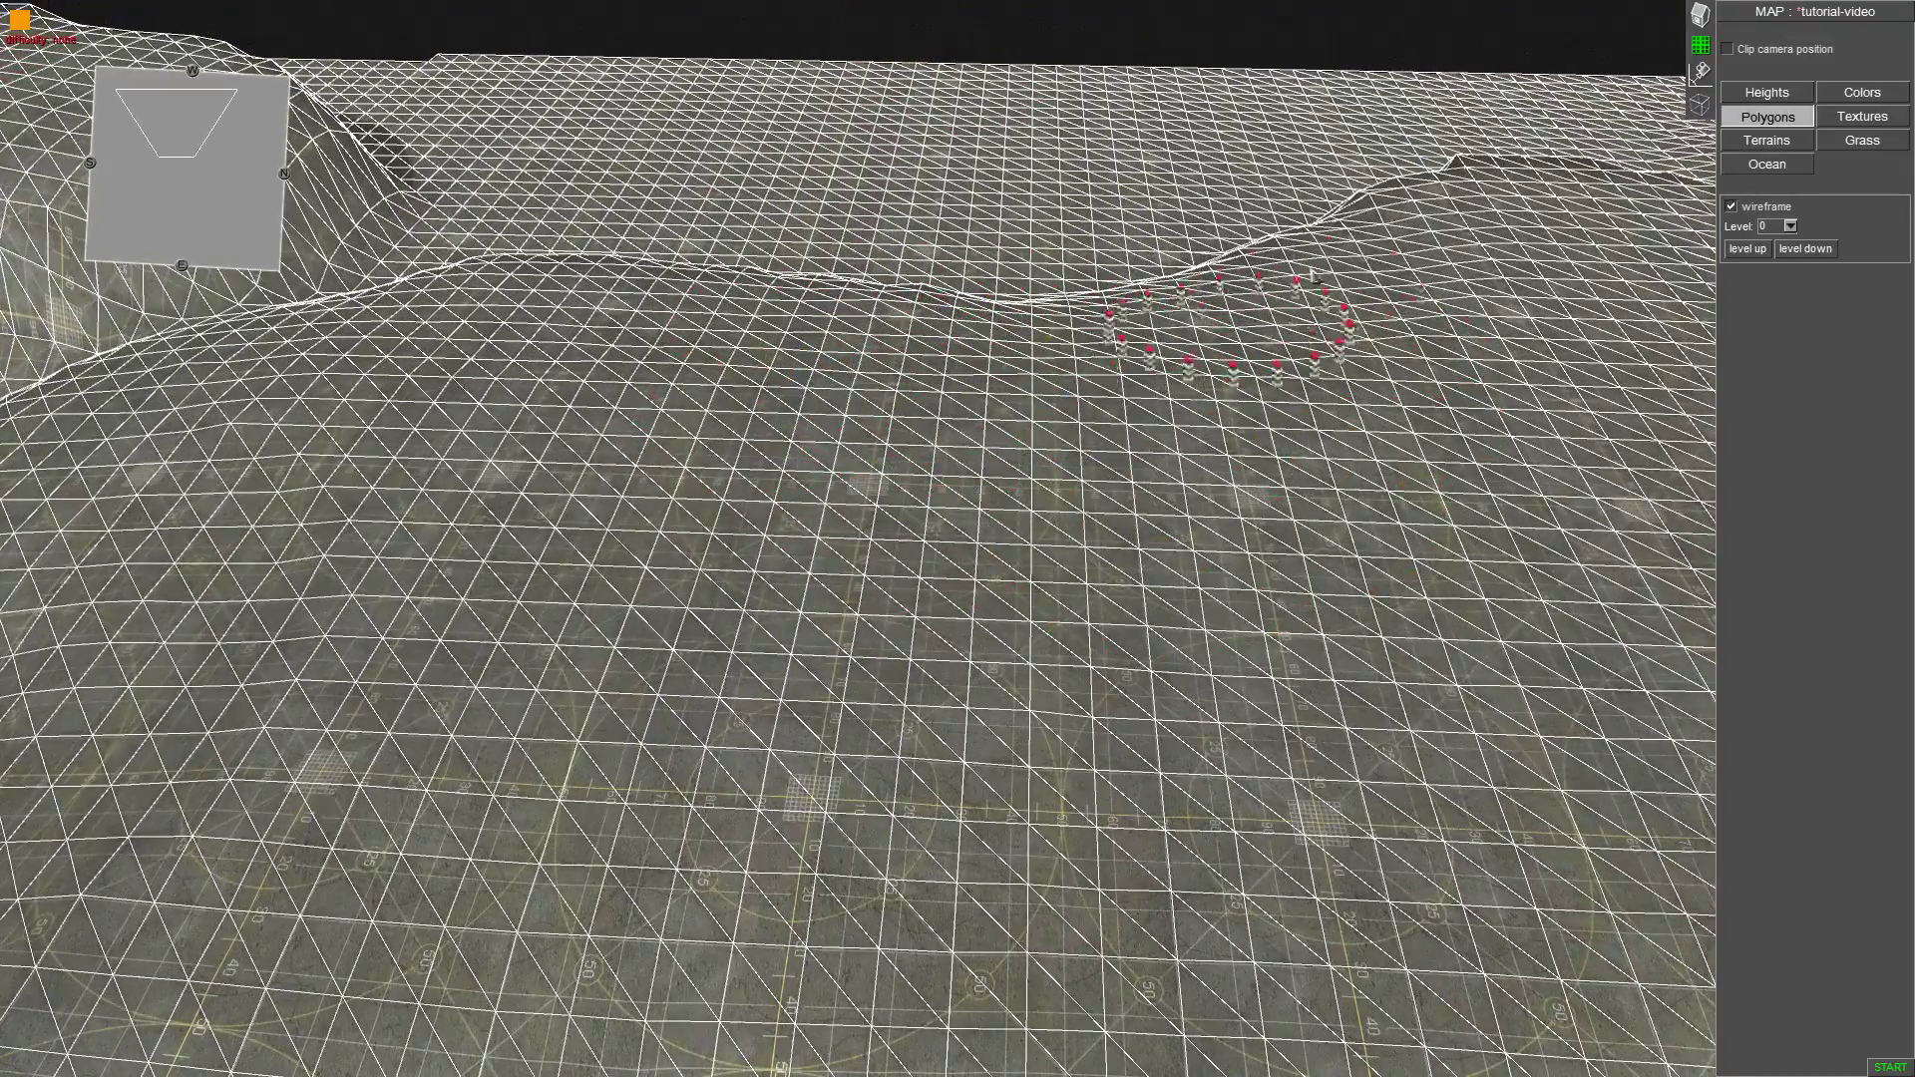
pyautogui.moveTo(703, 423); pyautogui.dragTo(989, 518, button='middle')
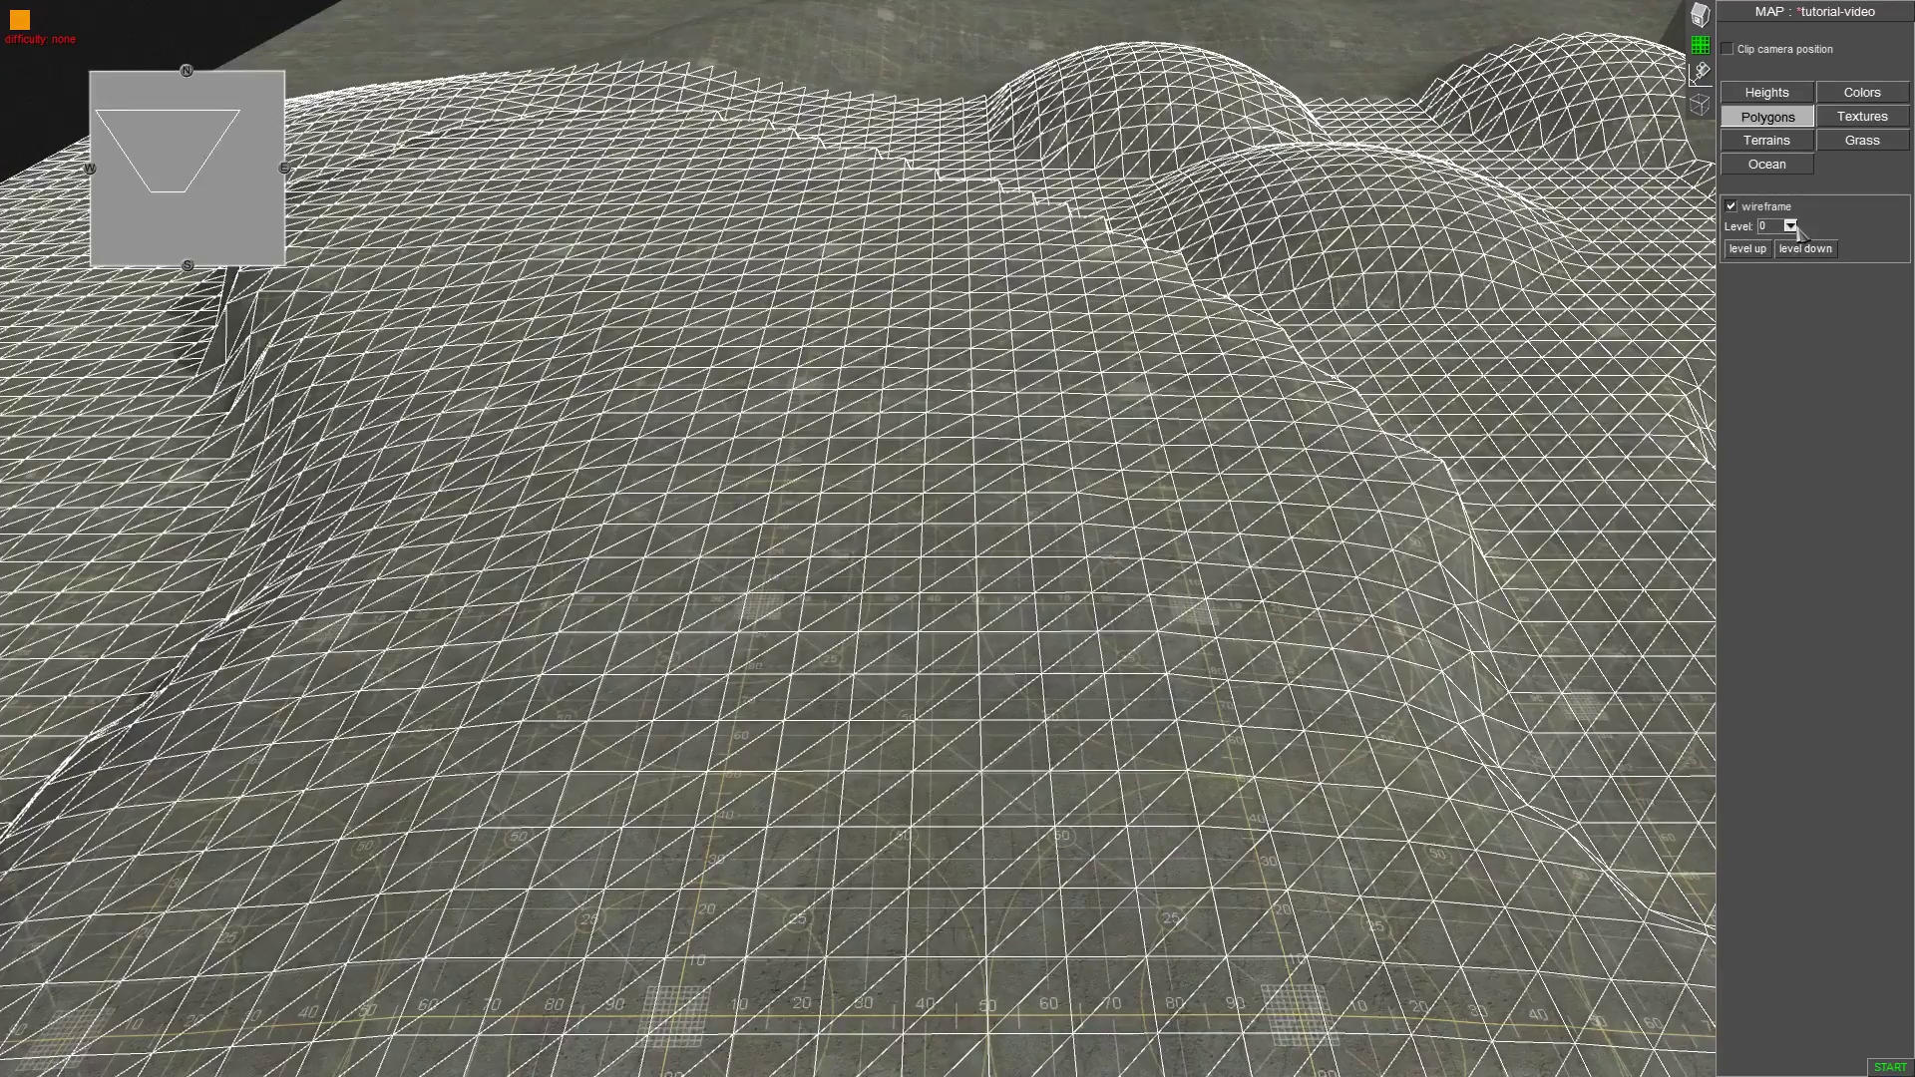
# Set the polygon level to 4 and brush a finer mesh onto the top of the broad plateau.
pyautogui.click(1791, 227)
pyautogui.click(1792, 226)
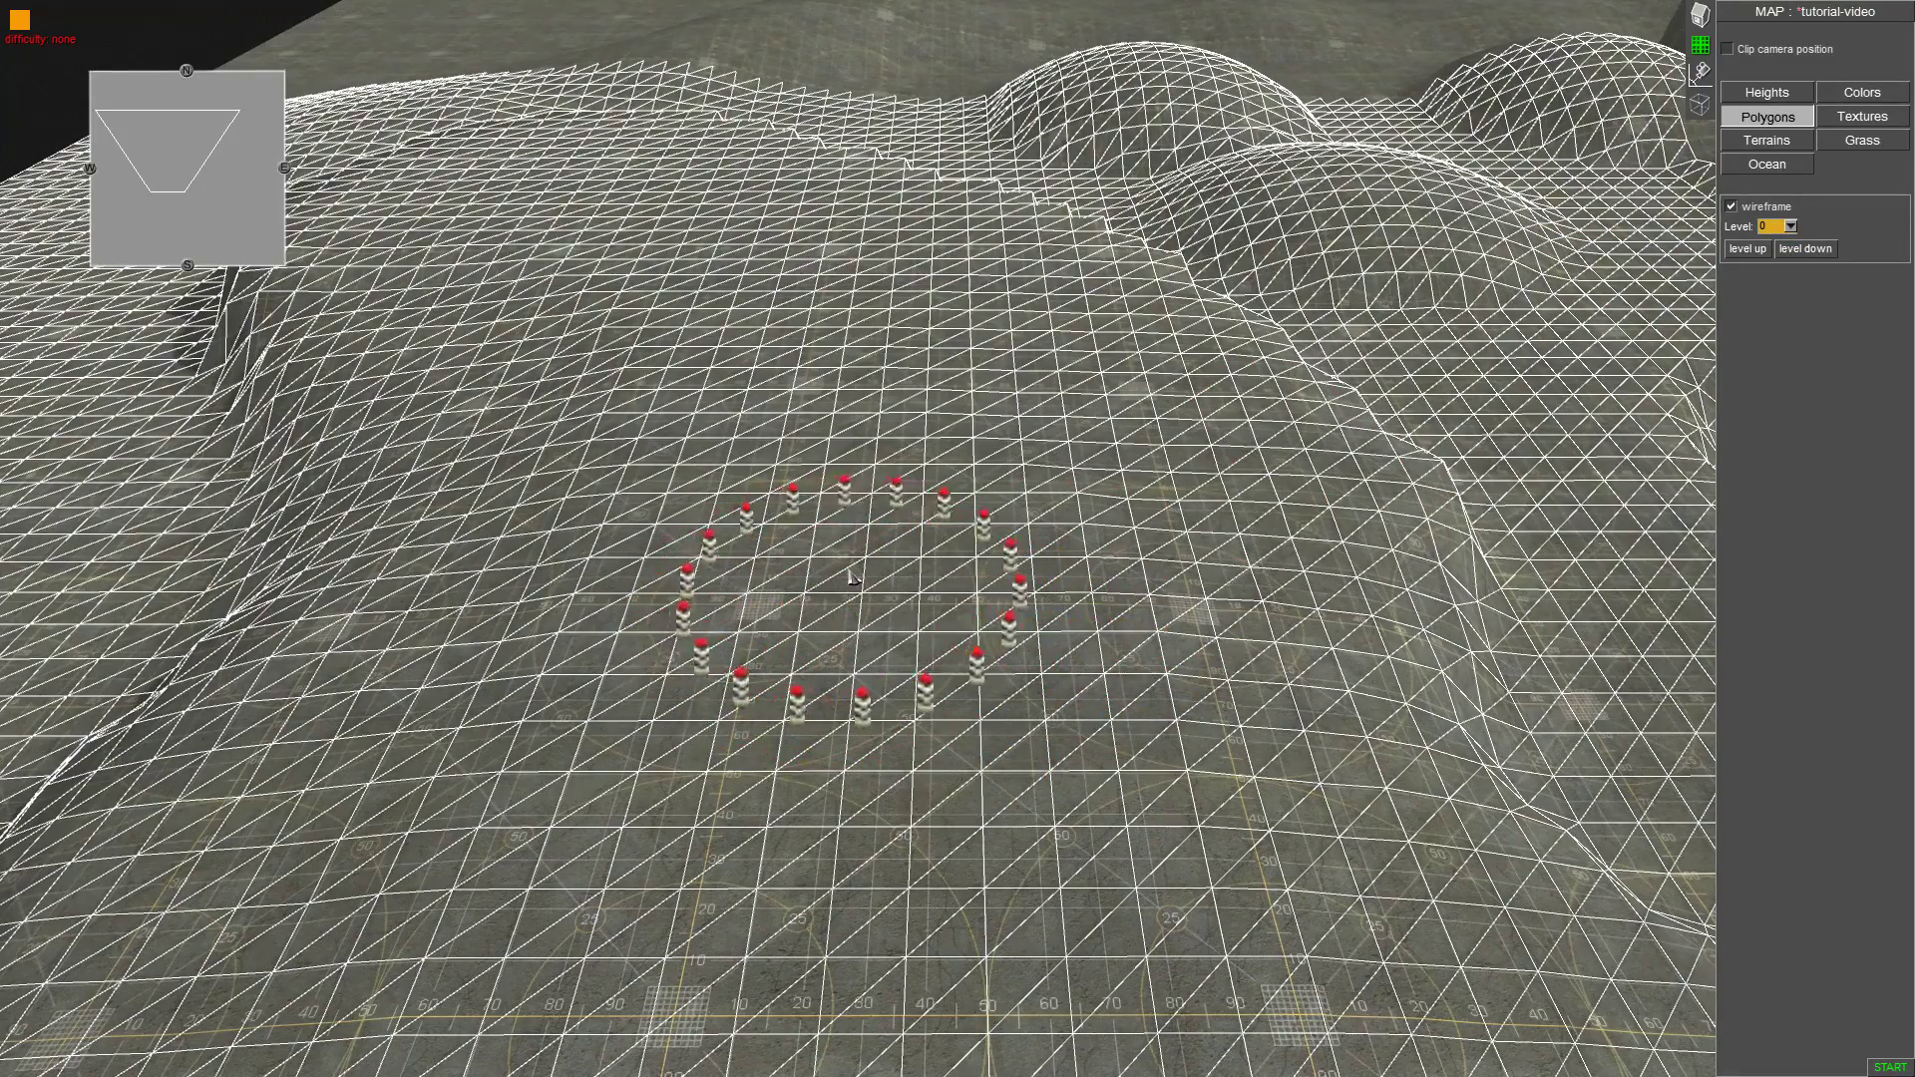
pyautogui.click(1792, 226)
pyautogui.click(1773, 309)
pyautogui.scroll(5, 985, 439)
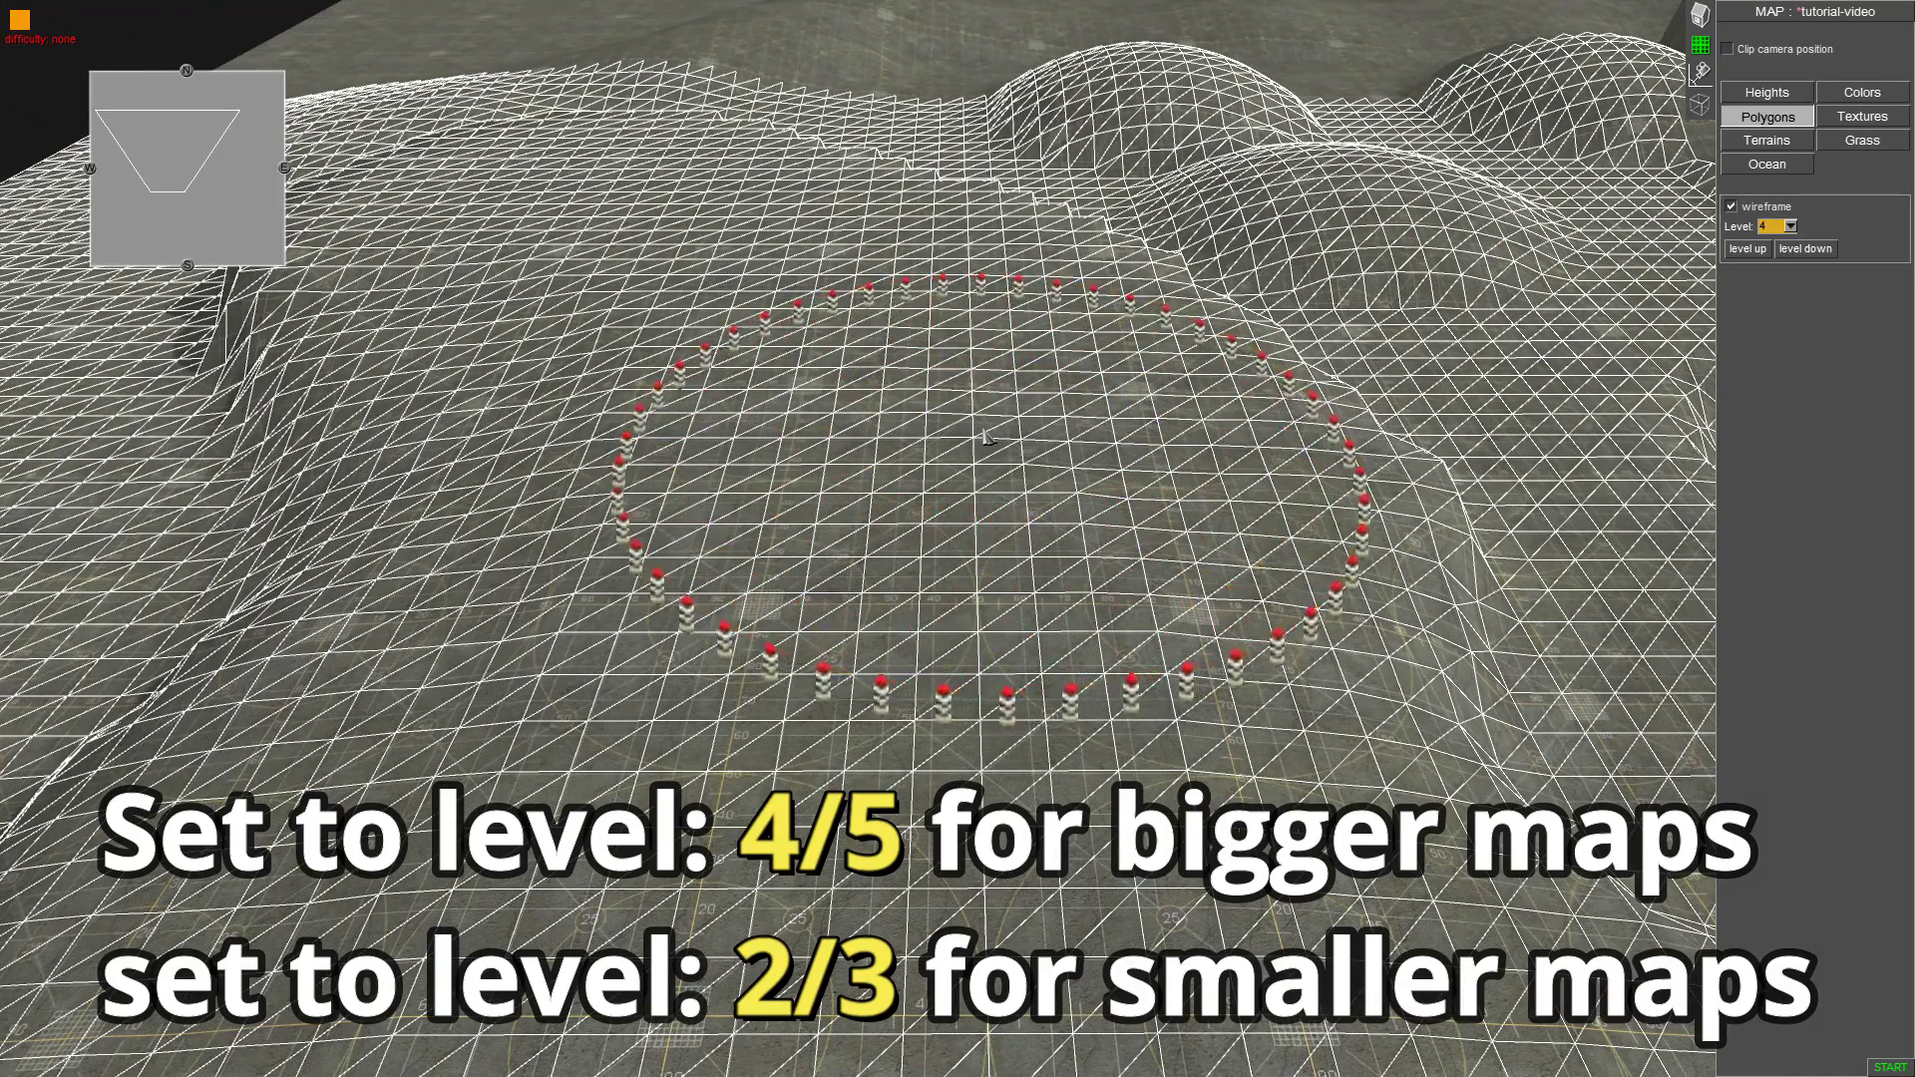
pyautogui.scroll(3, 985, 439)
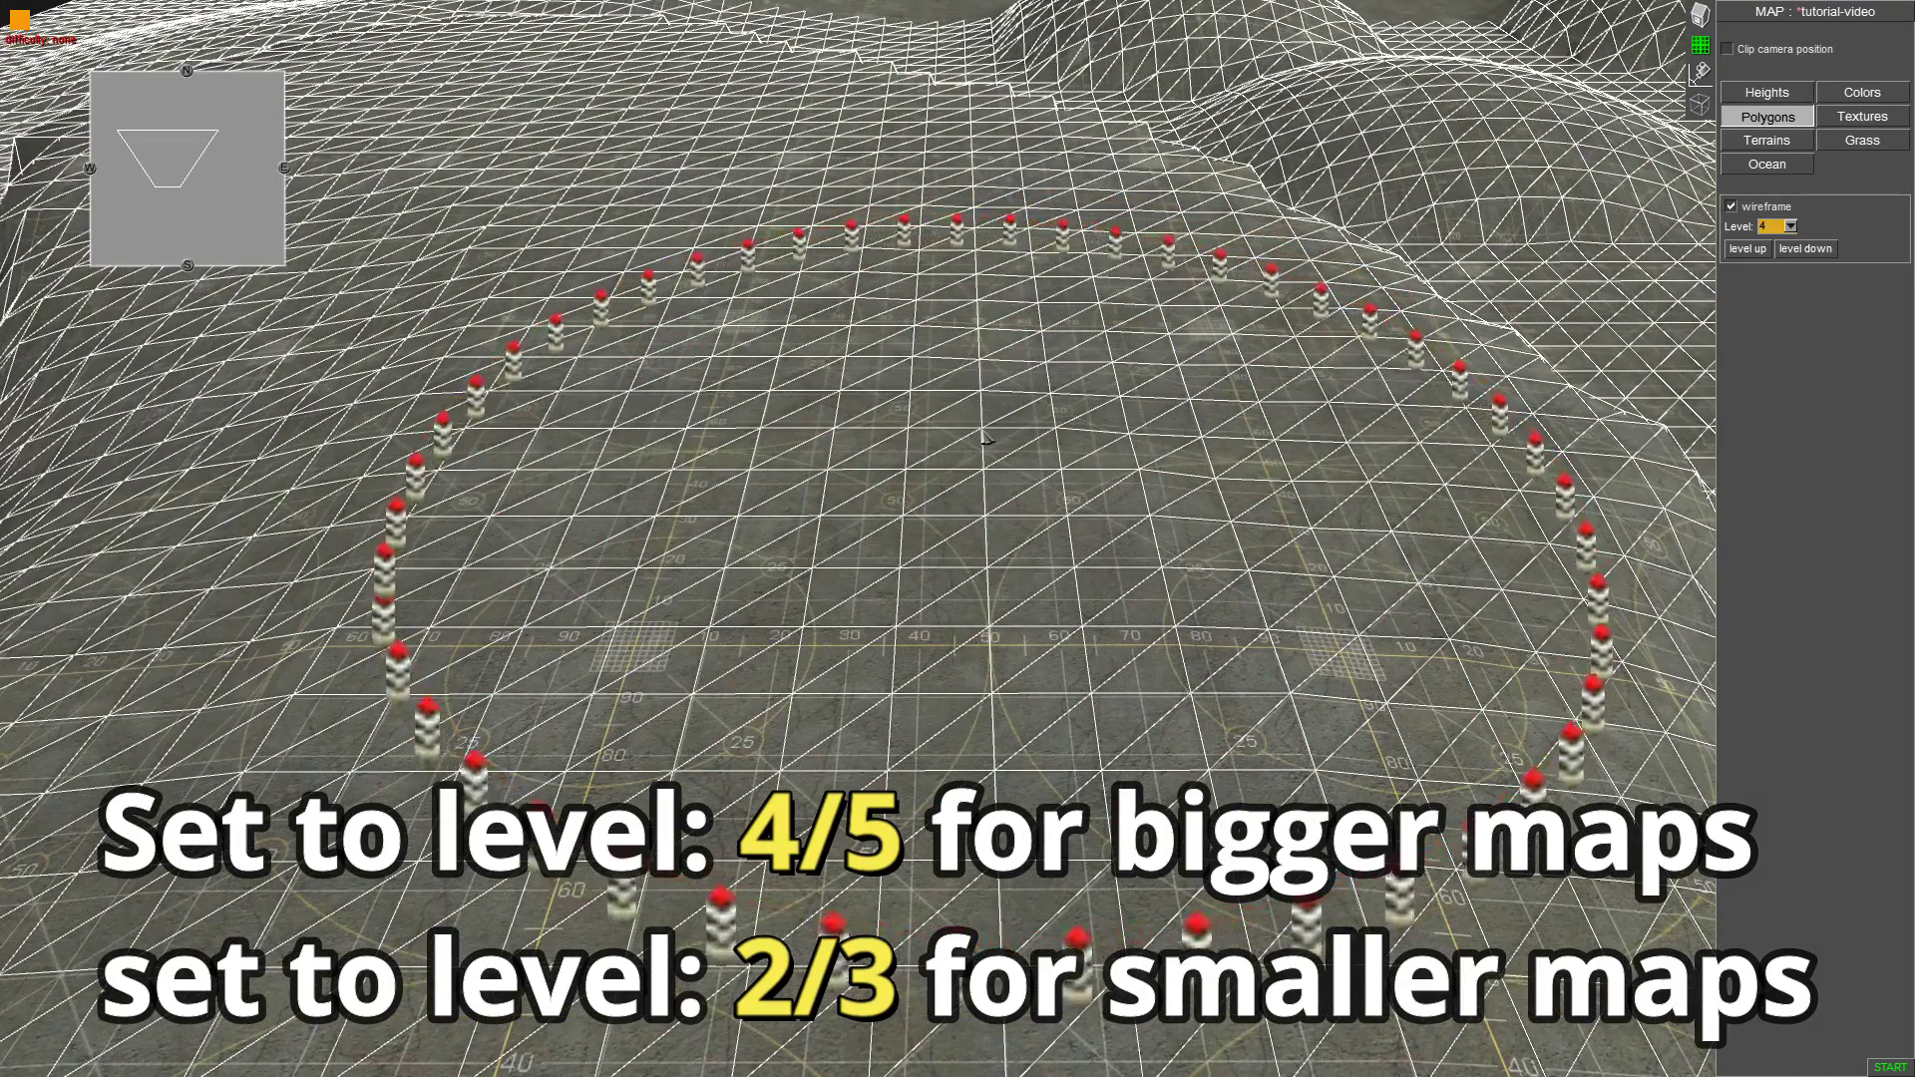
pyautogui.scroll(3, 985, 439)
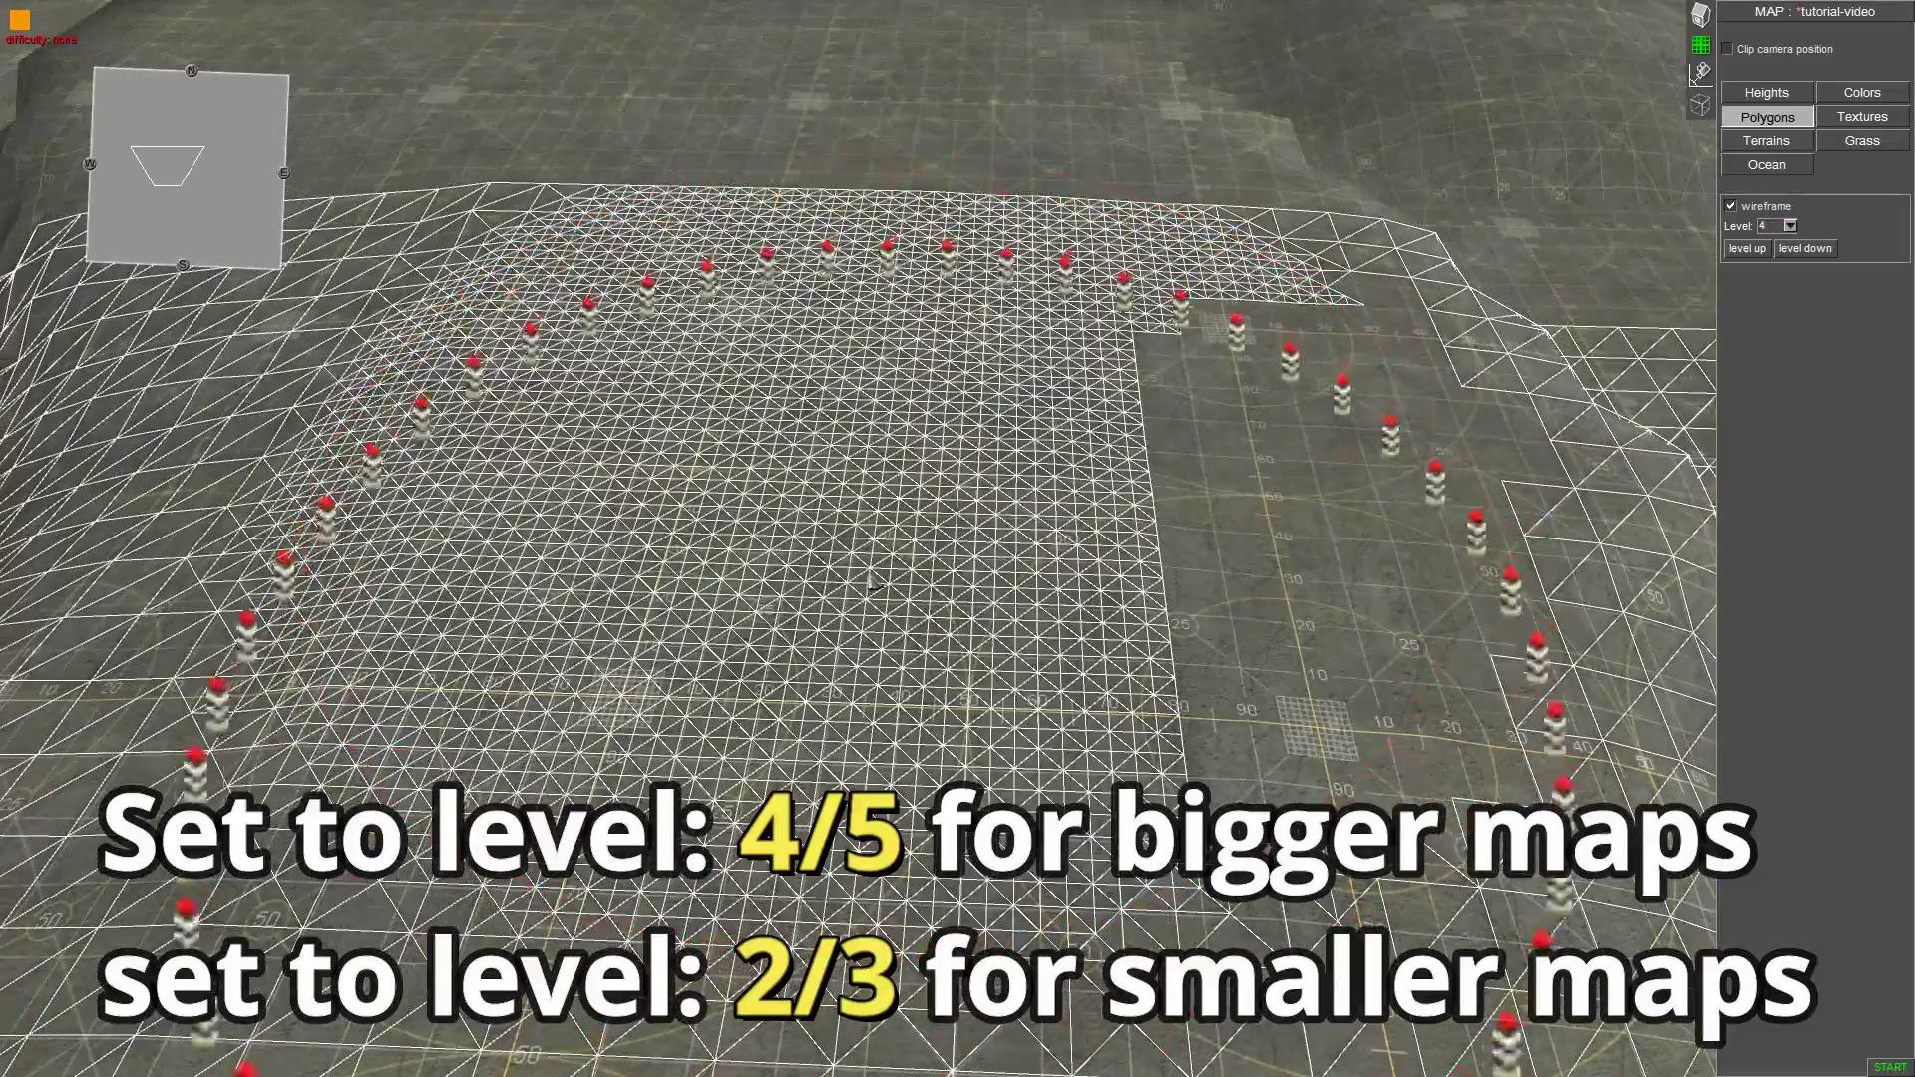
pyautogui.scroll(4, 873, 582)
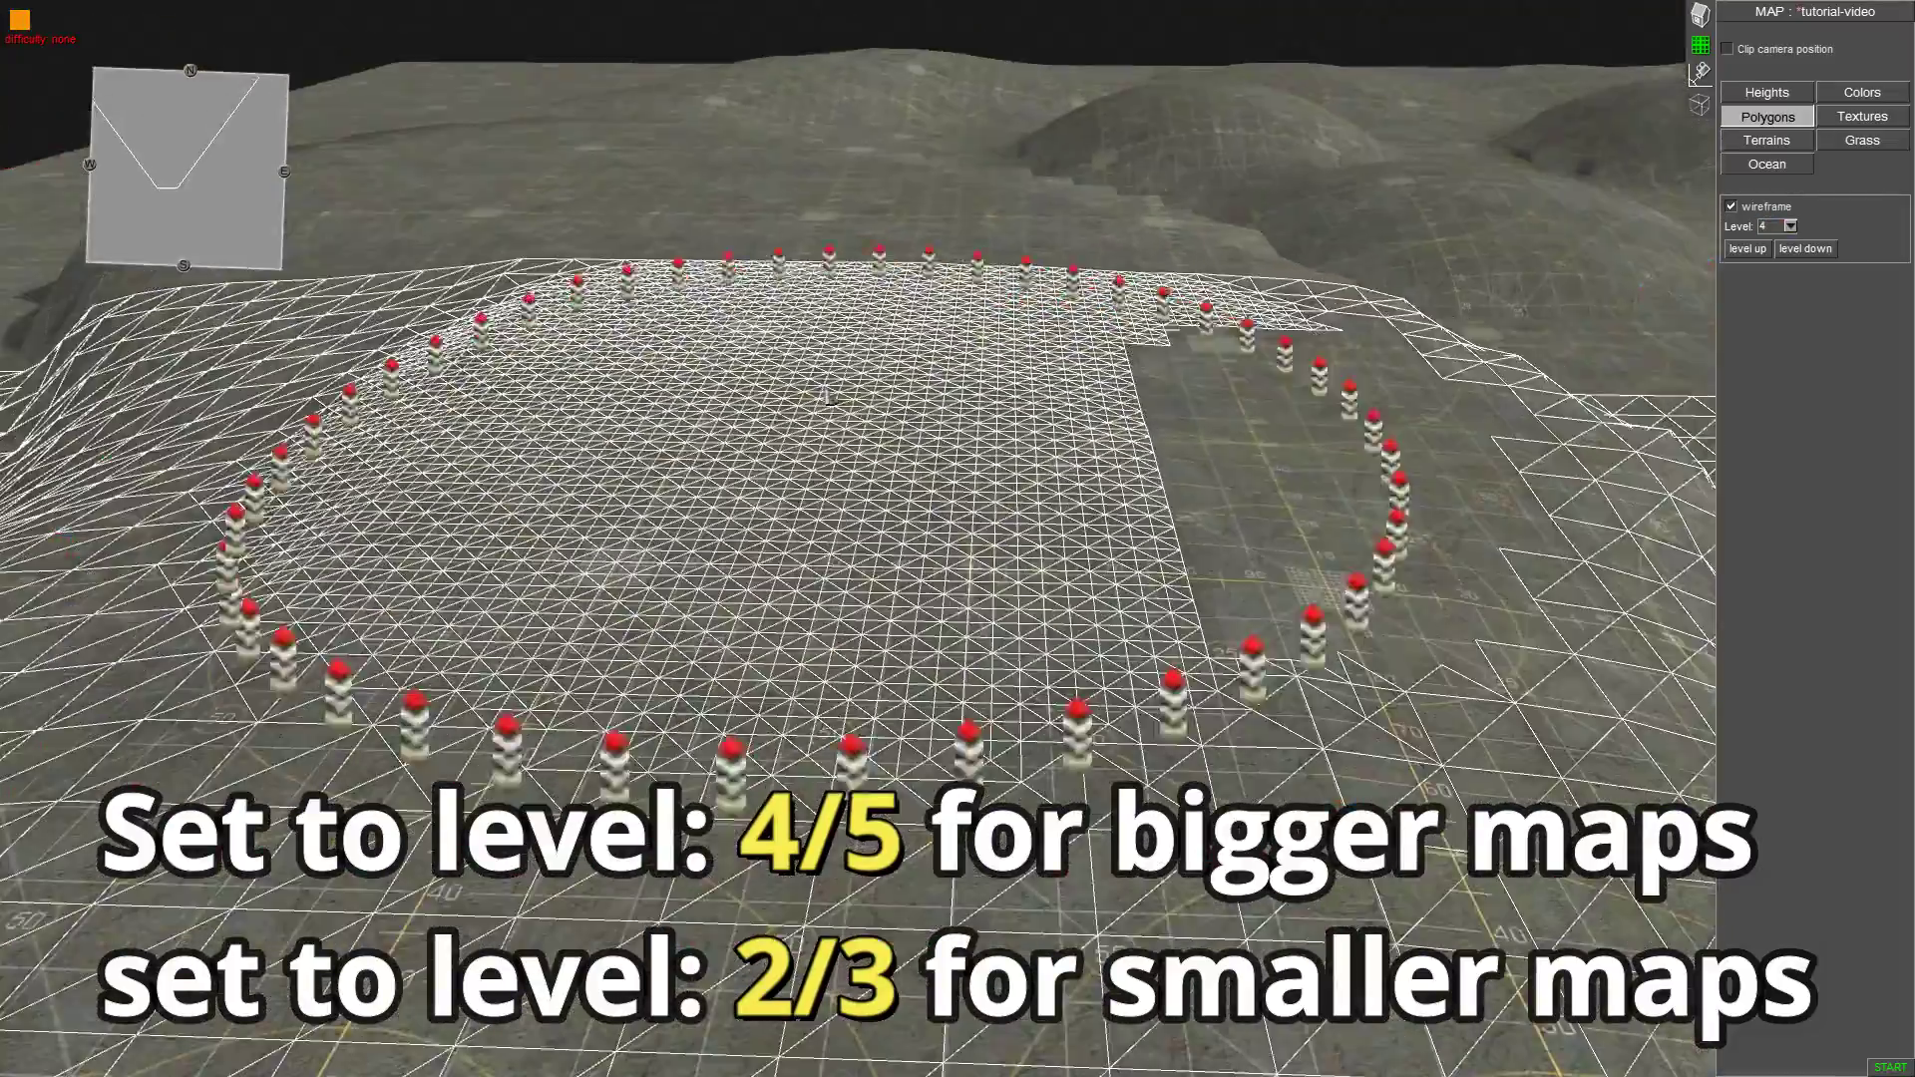
# Spread the level 4 mesh further across the plateau top and look over the neighbouring hills.
pyautogui.moveTo(830, 399); pyautogui.dragTo(841, 511, button='middle')
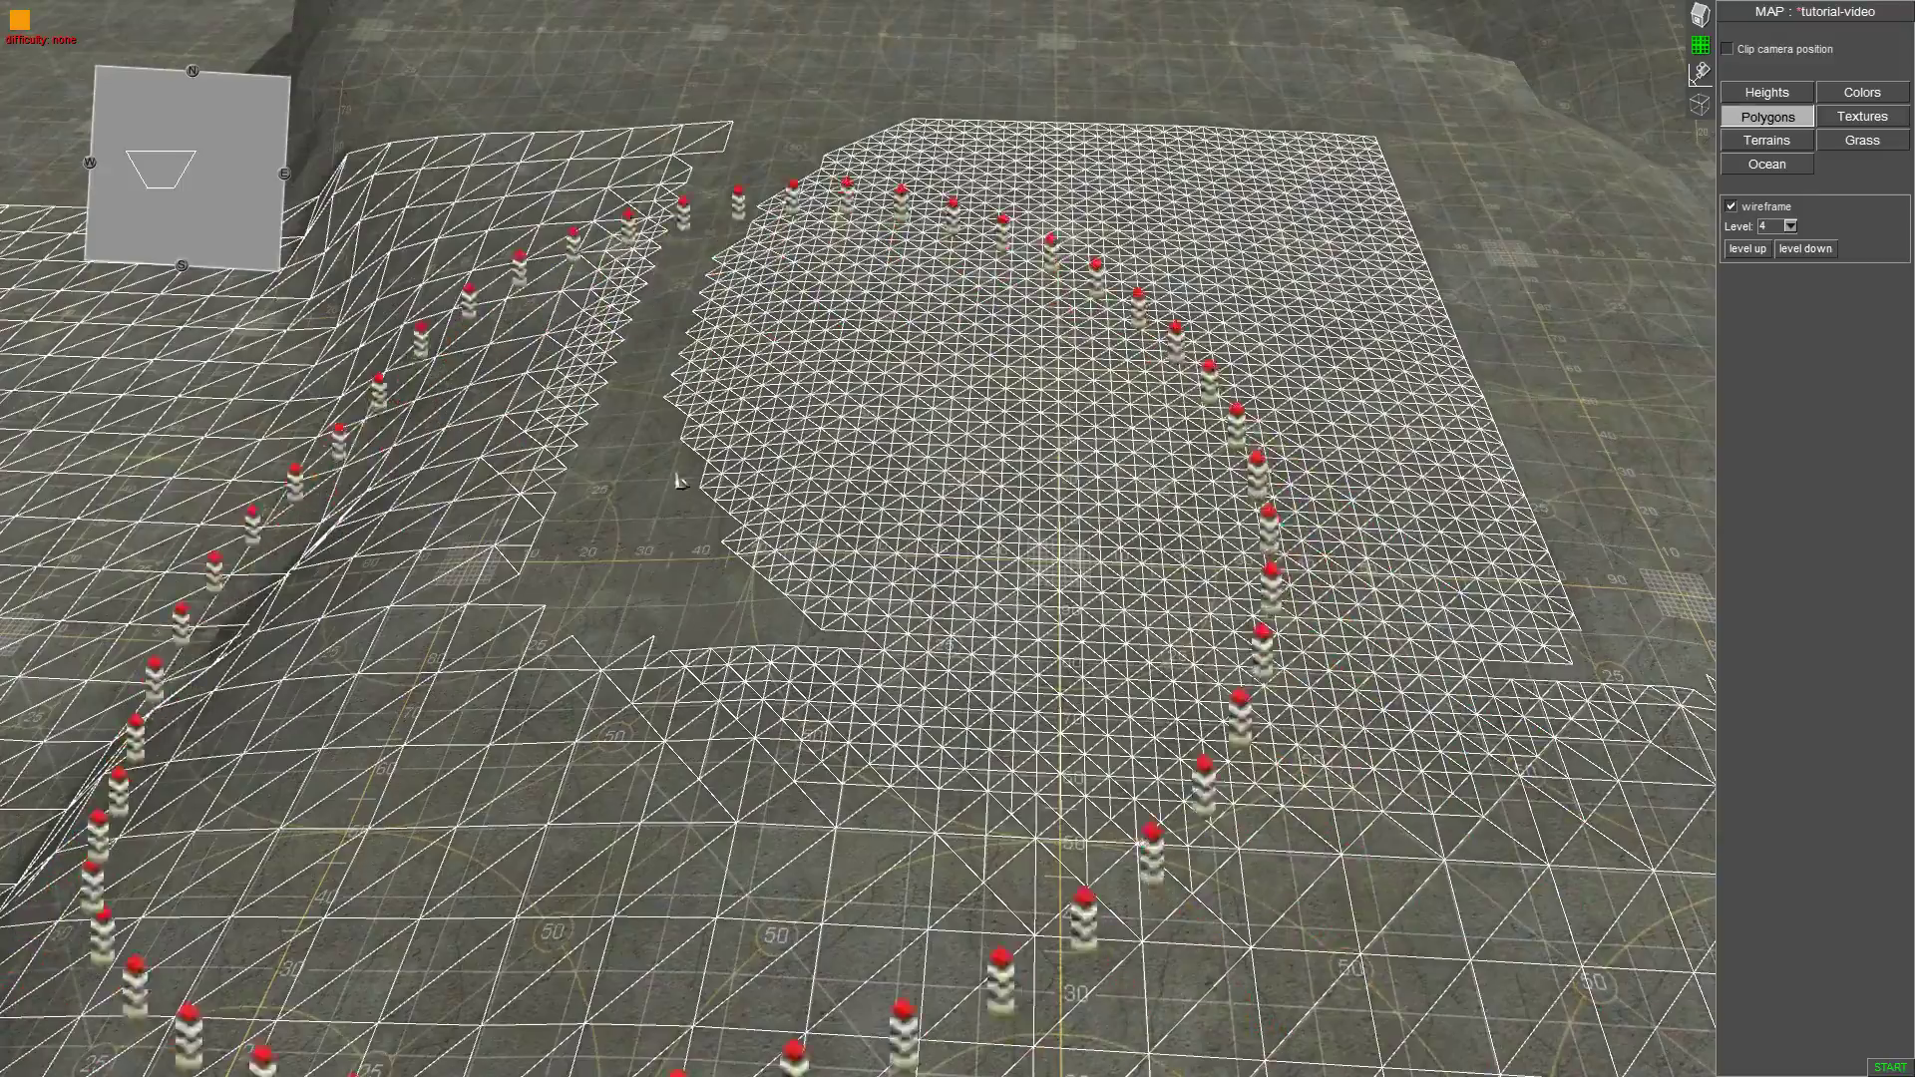
pyautogui.scroll(3, 675, 485)
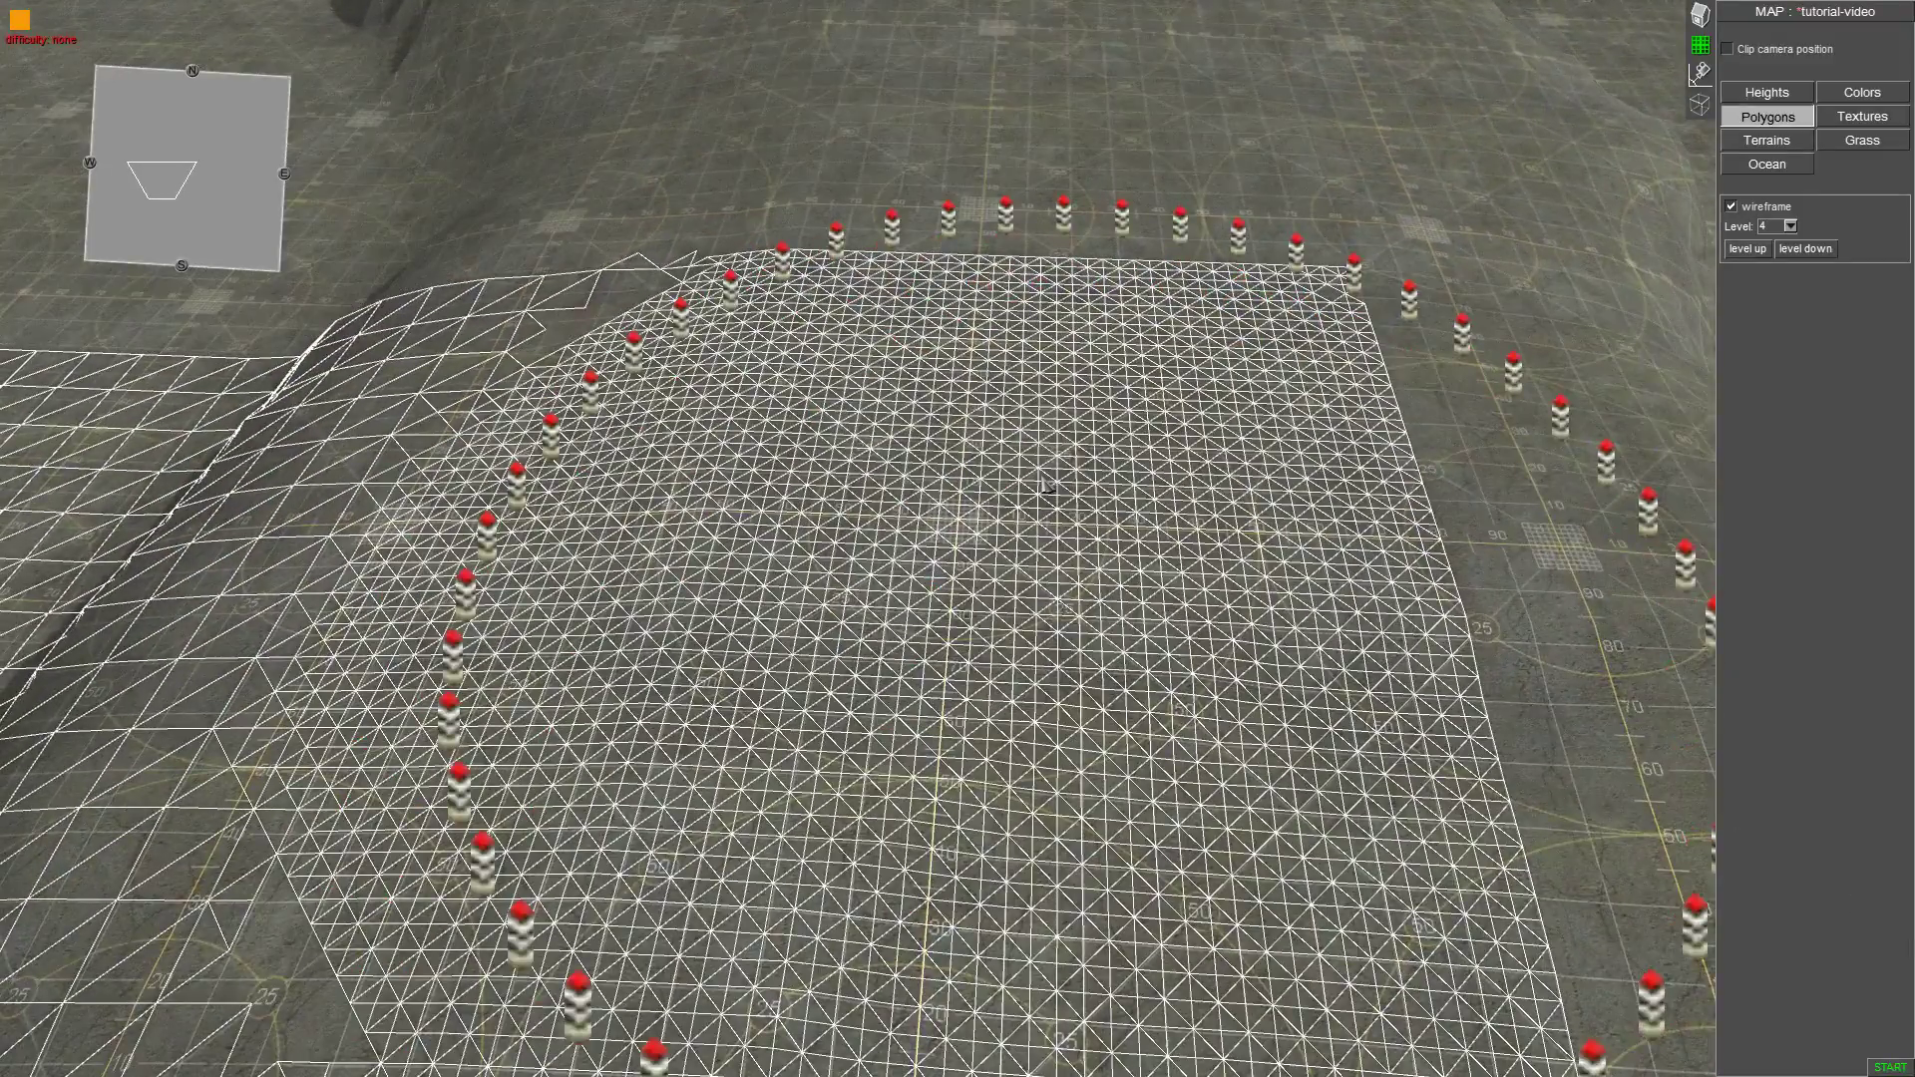
pyautogui.scroll(-6, 1047, 486)
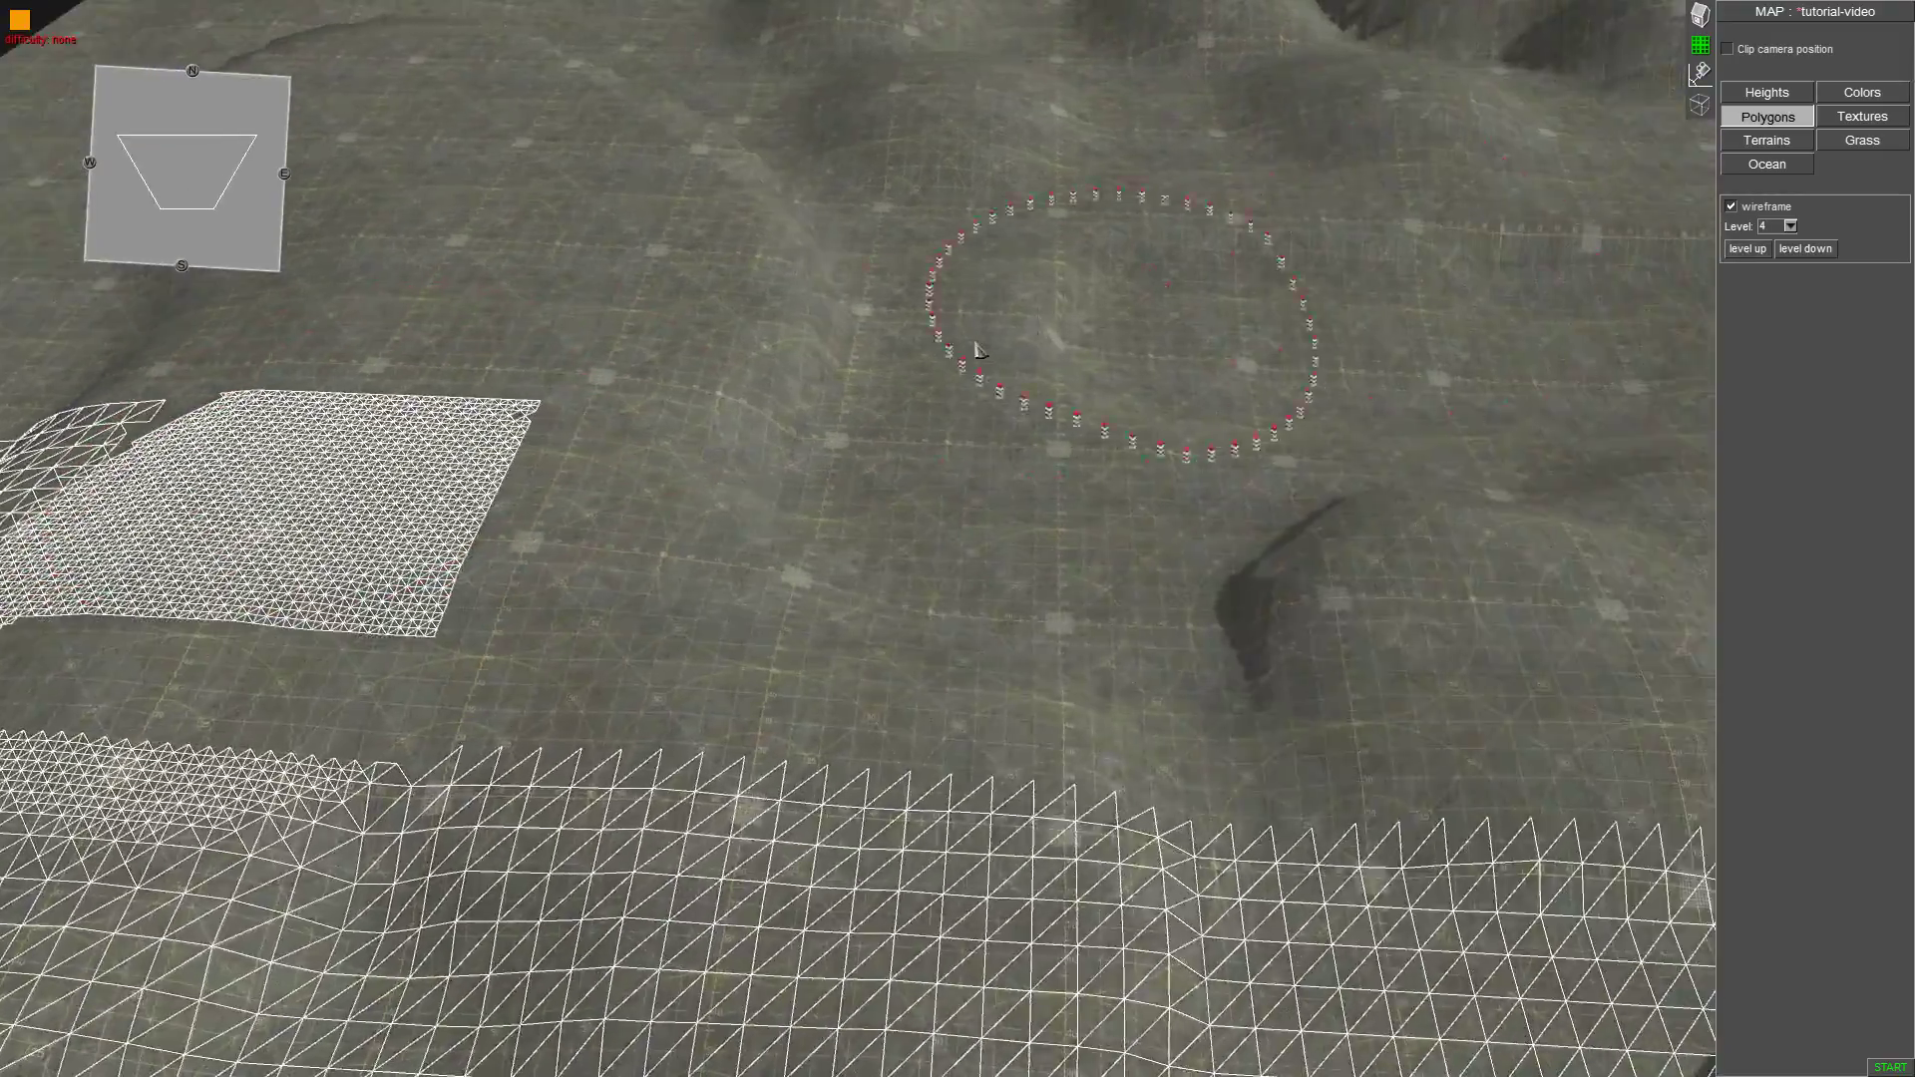
pyautogui.scroll(10, 1008, 342)
pyautogui.moveTo(404, 6)
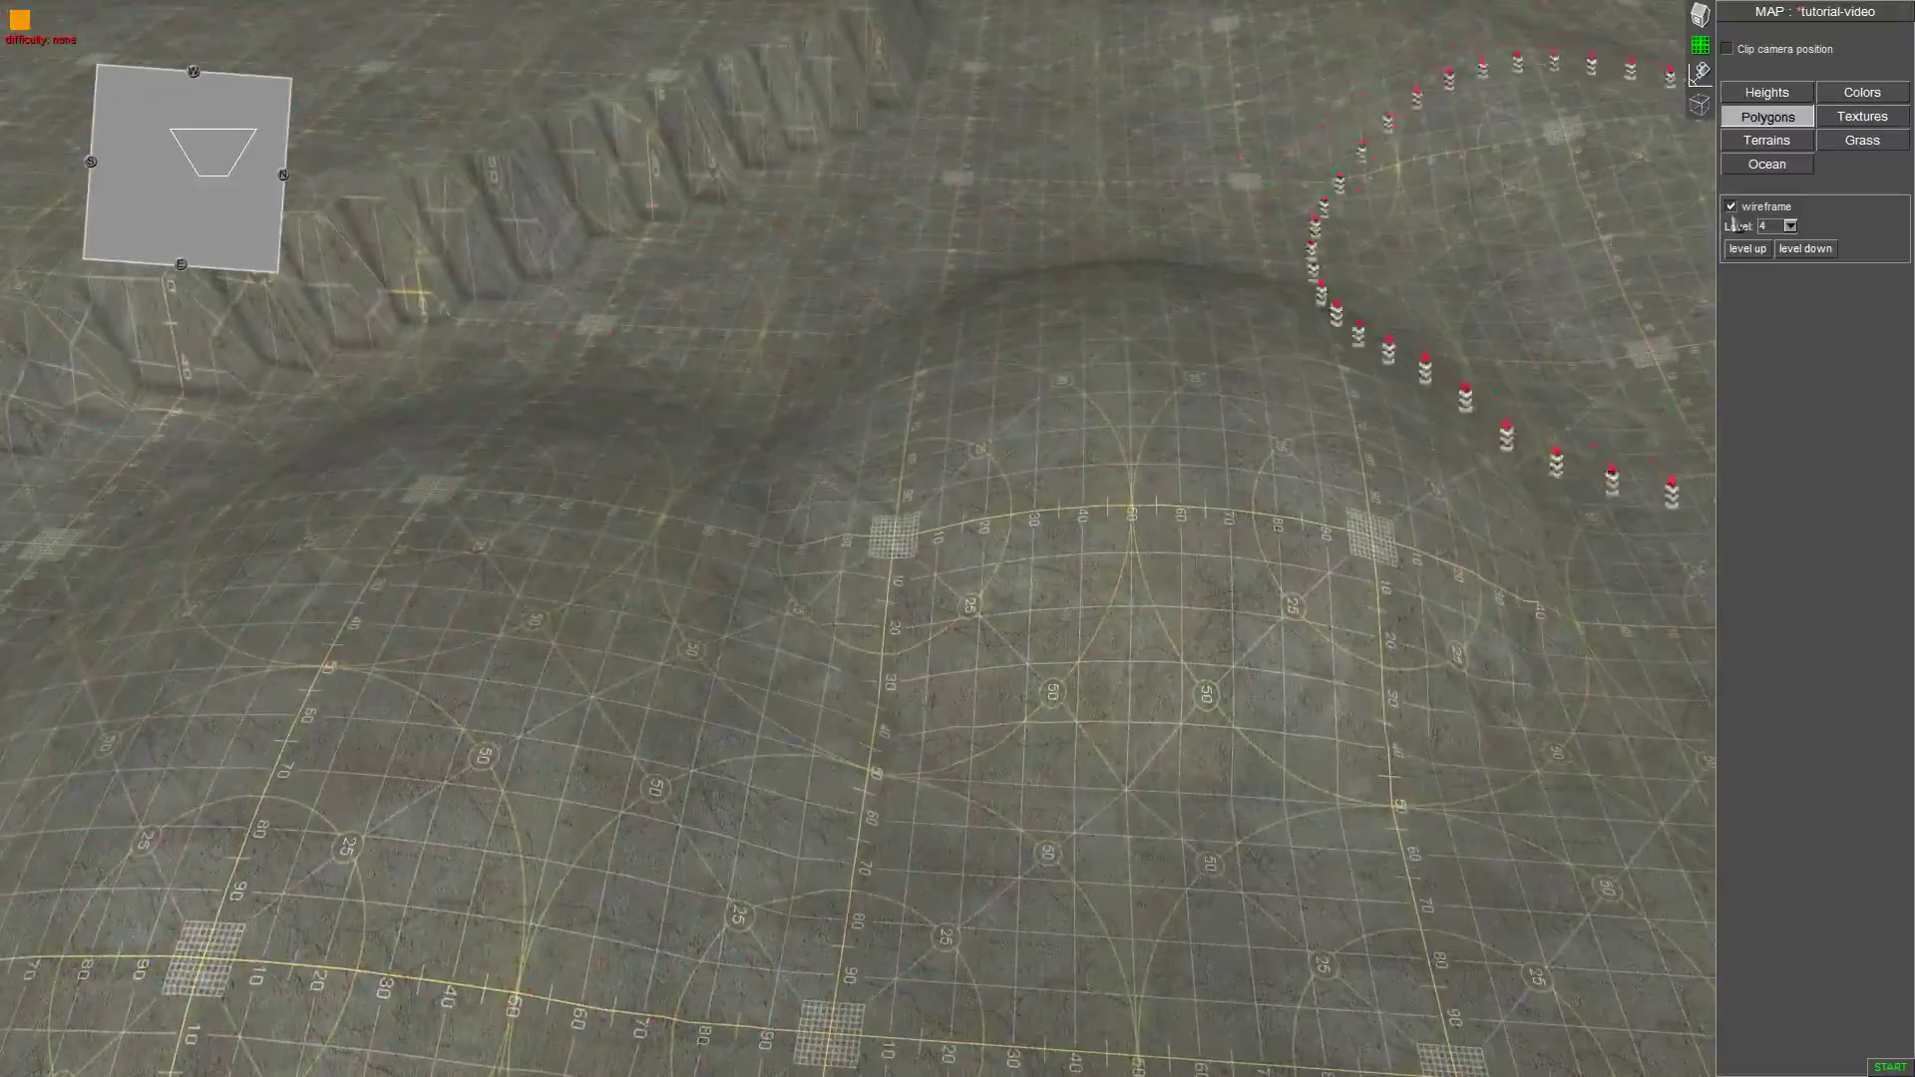
# Switch the polygon level to 2 and back to 4, and refine the mesh across the slope near the dark-sided hill.
pyautogui.click(1790, 227)
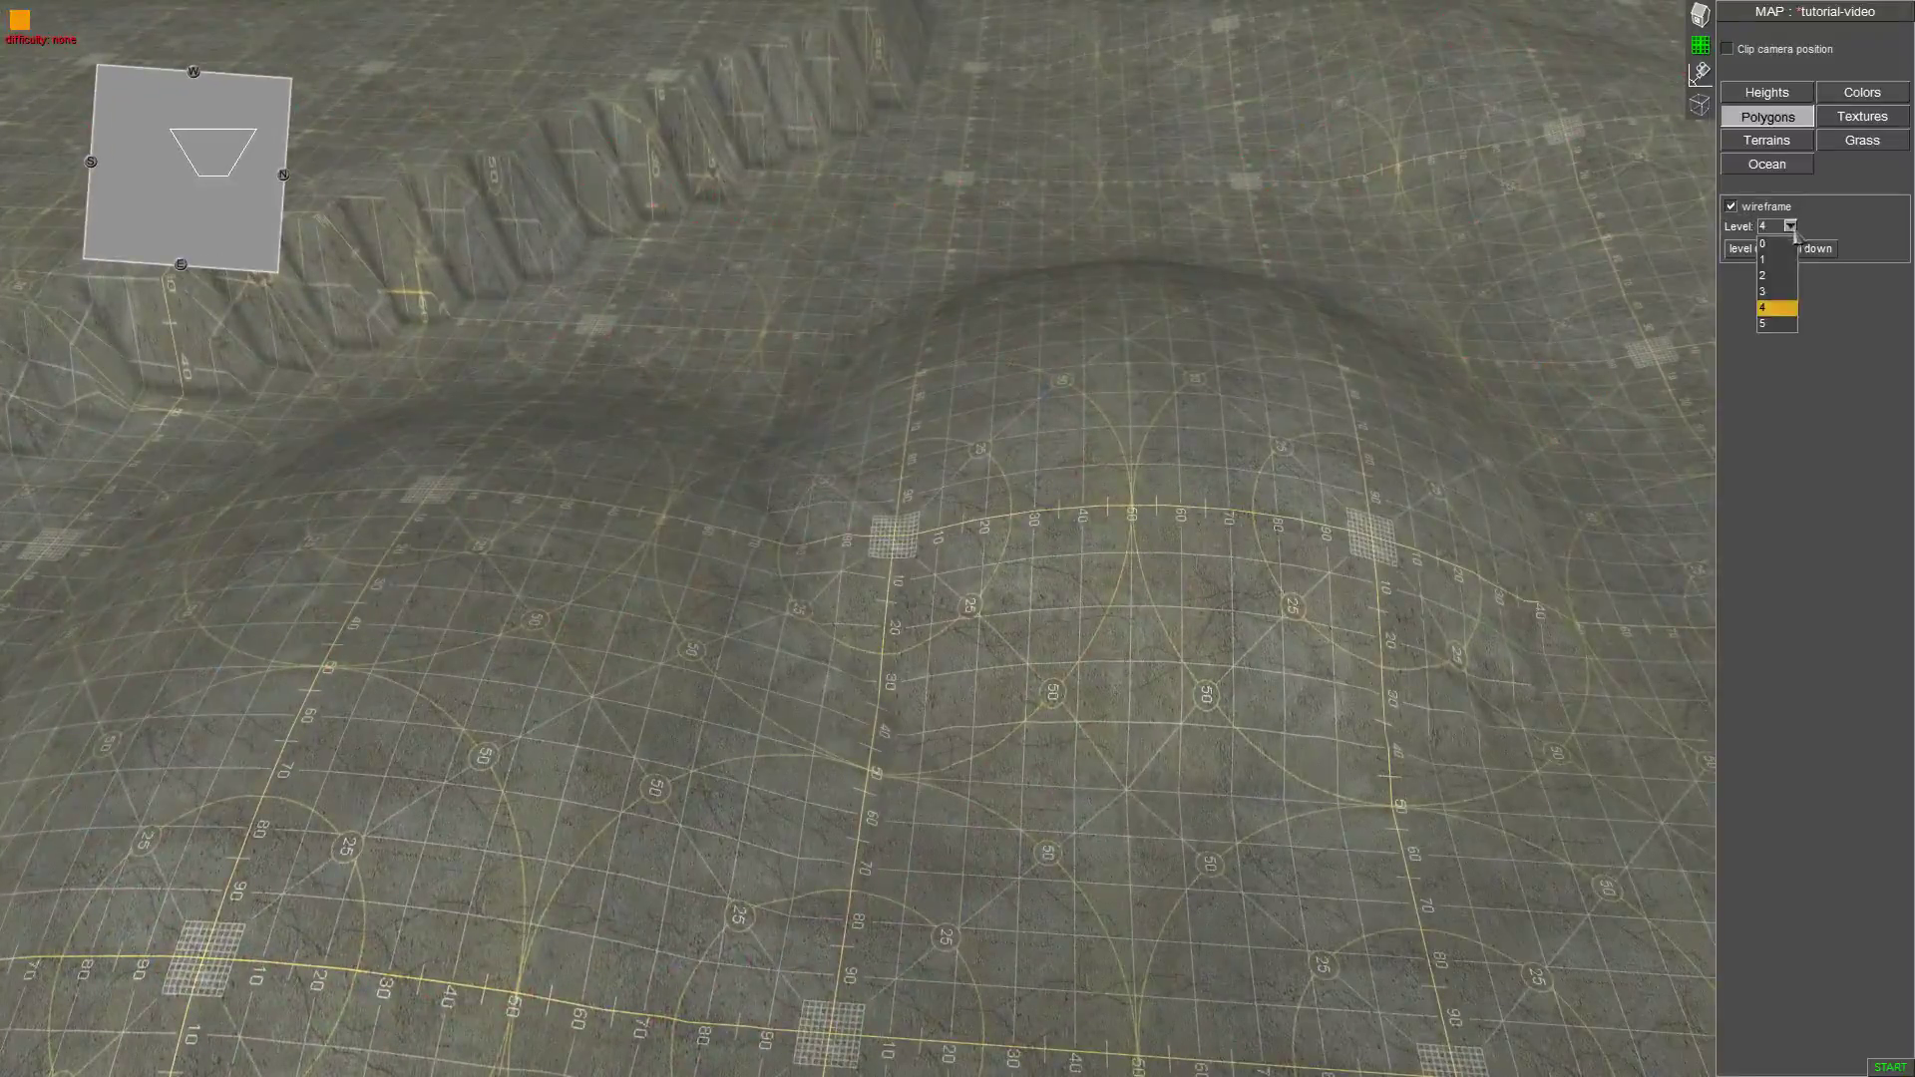
pyautogui.click(1781, 276)
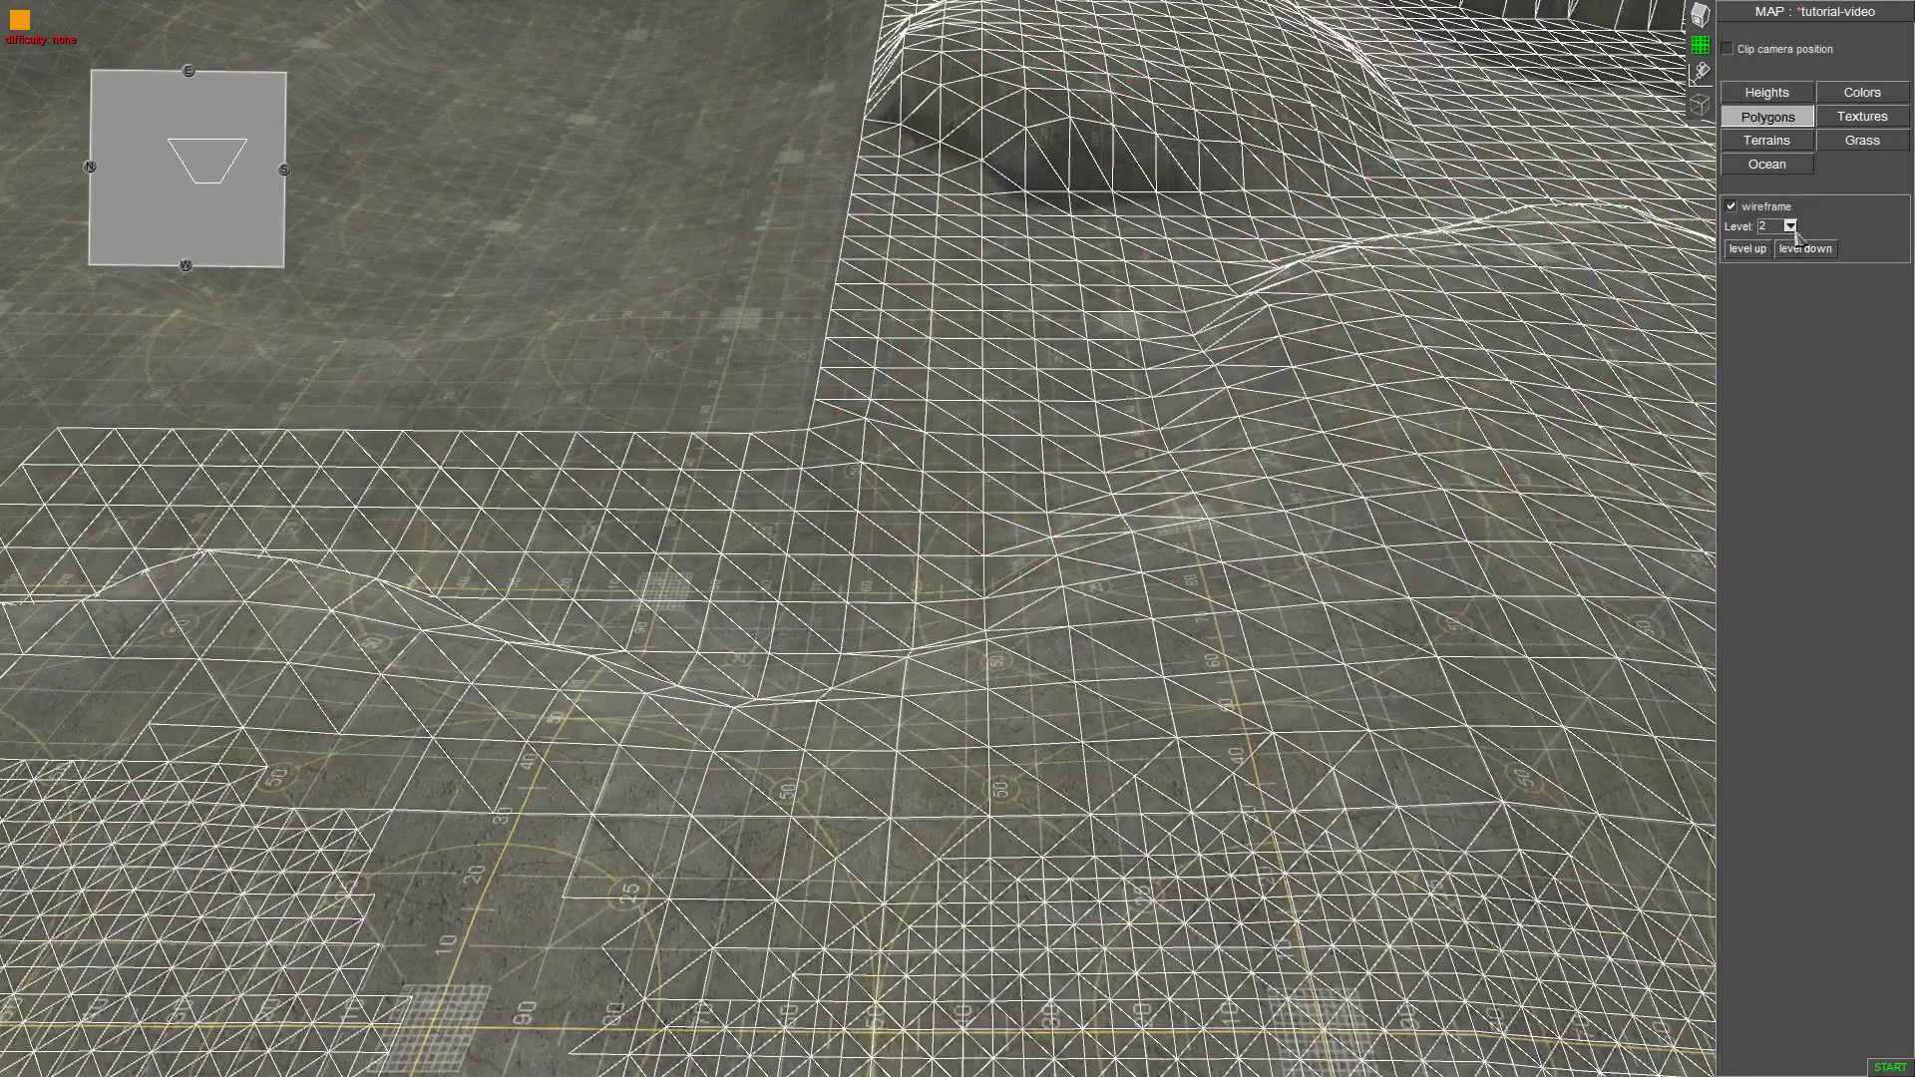
pyautogui.click(1790, 227)
pyautogui.click(1773, 299)
pyautogui.moveTo(1084, 303); pyautogui.dragTo(826, 168)
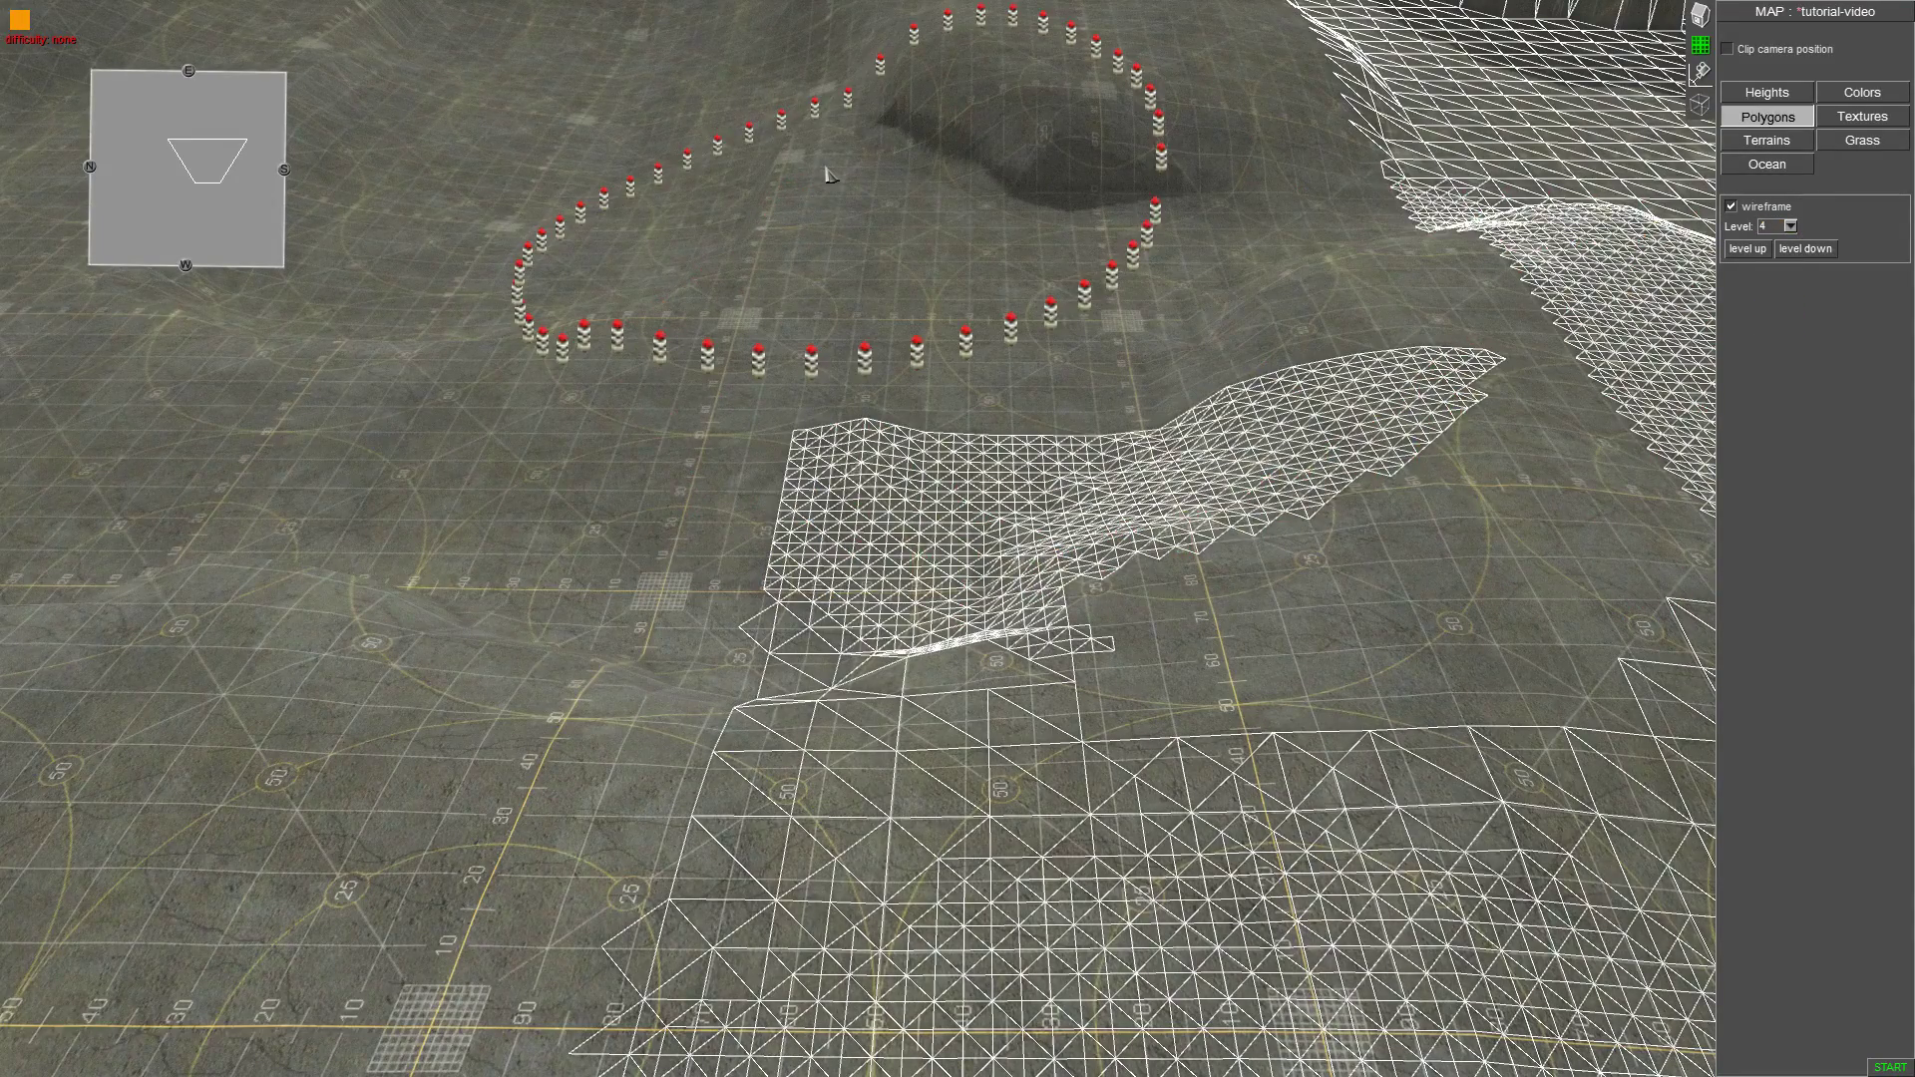
# Brush the level 4 mesh over the steep-sided plateau in the map corner and the flat ground beside it.
pyautogui.scroll(-4, 826, 167)
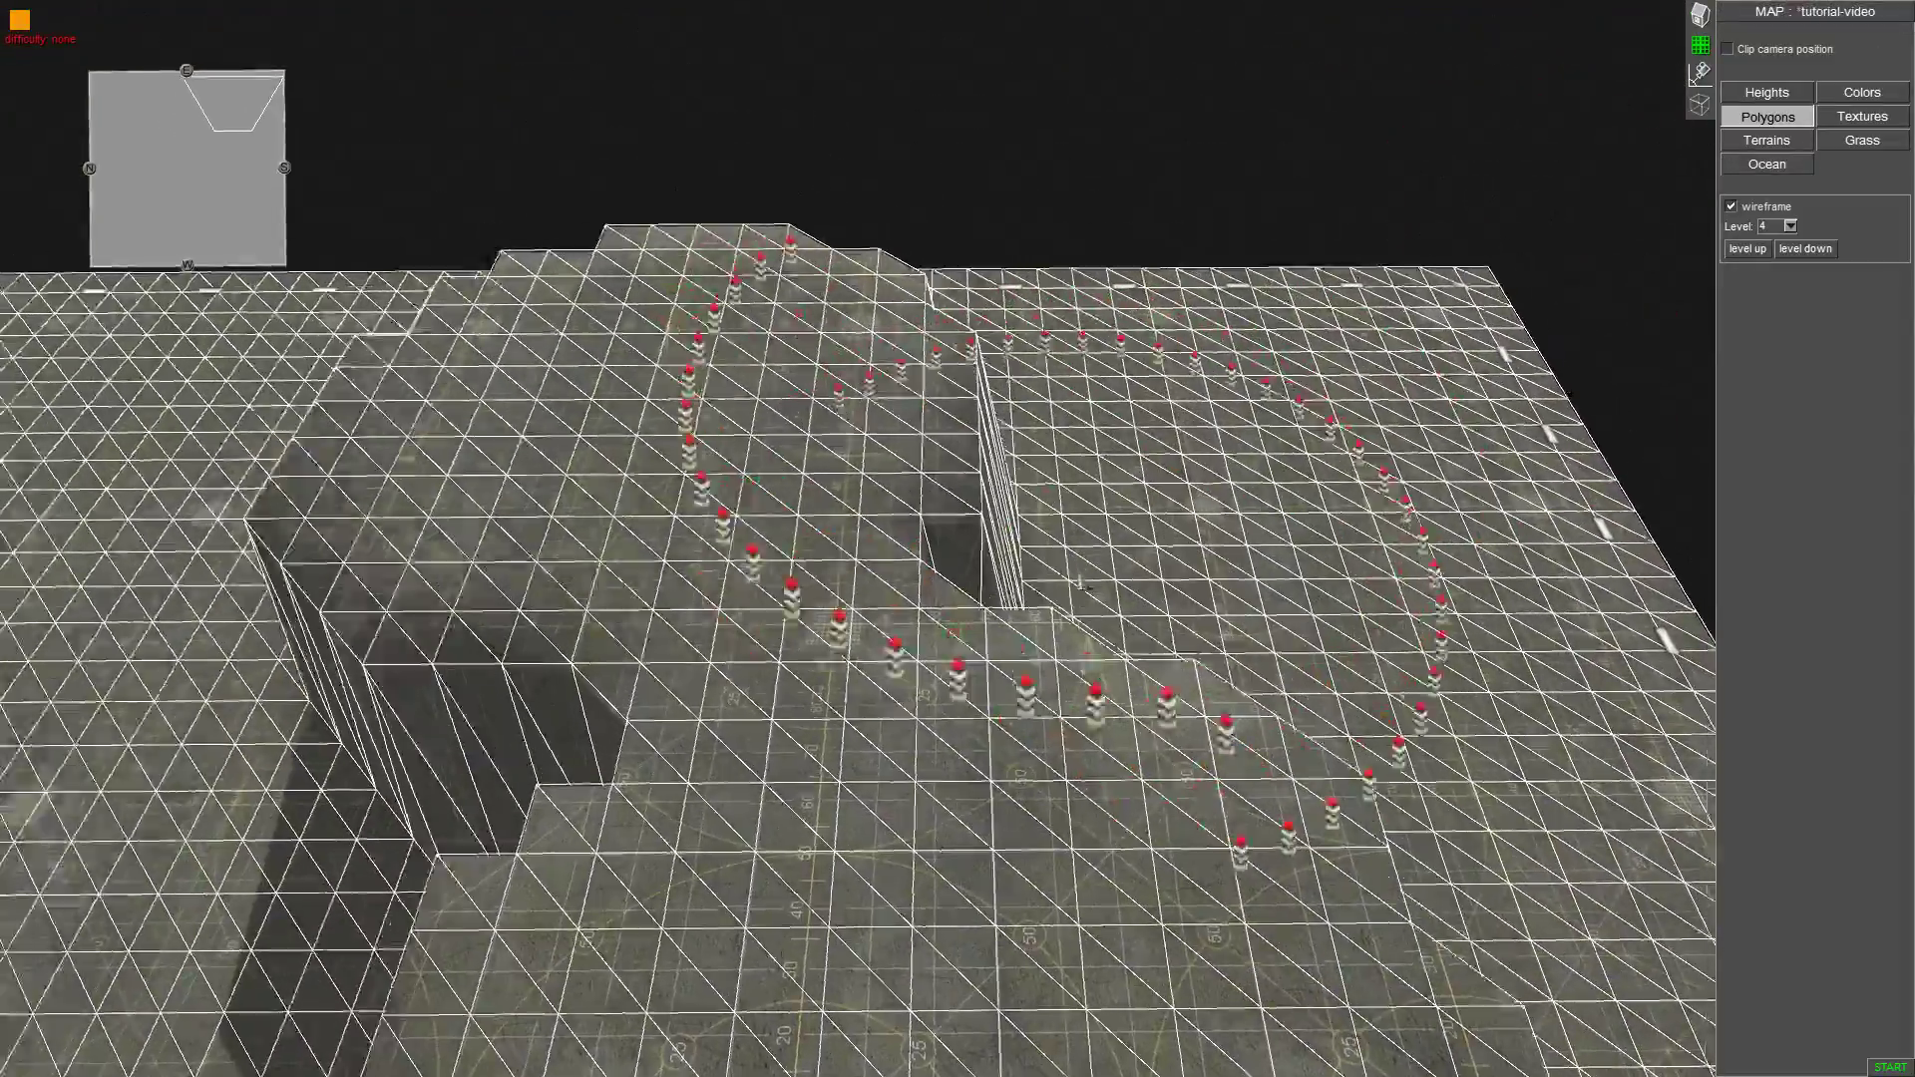
pyautogui.moveTo(1090, 499); pyautogui.dragTo(1214, 547, button='middle')
pyautogui.click(1215, 548)
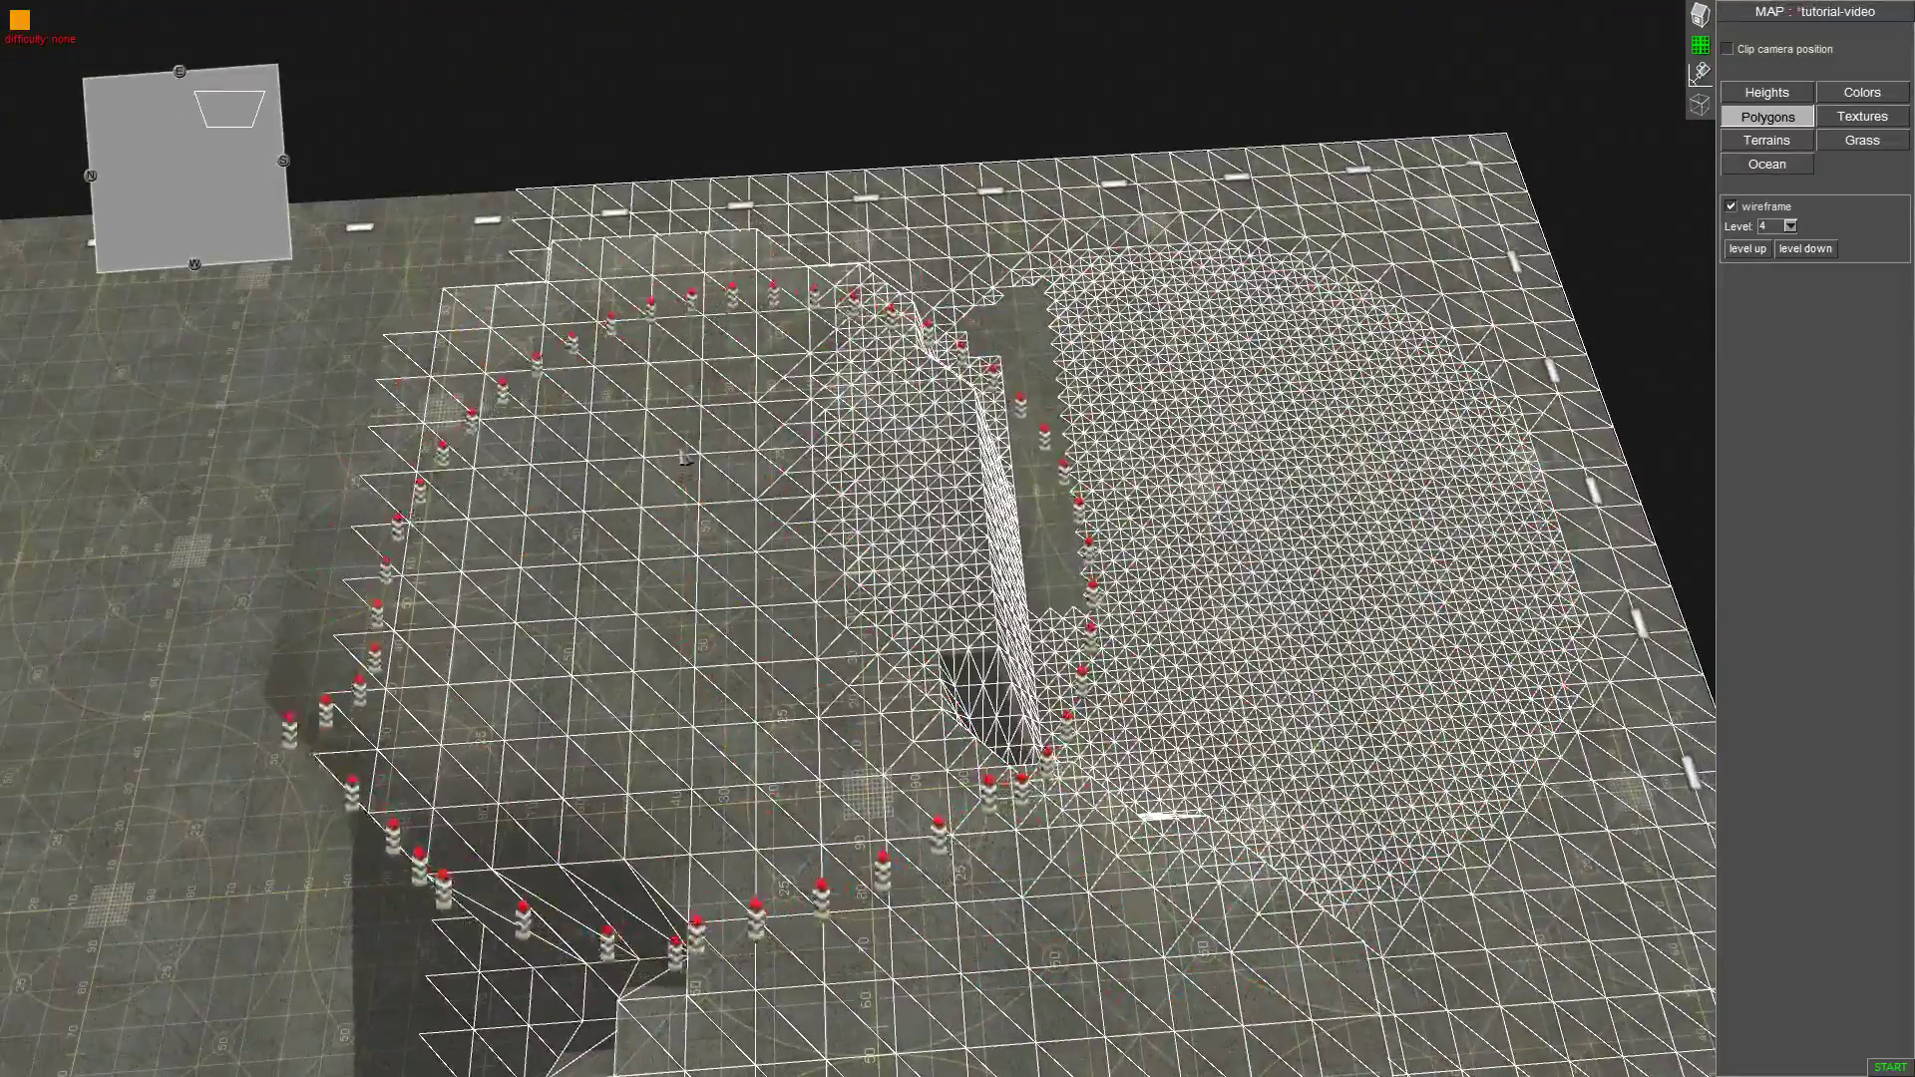
pyautogui.press('Down')
pyautogui.click(963, 778)
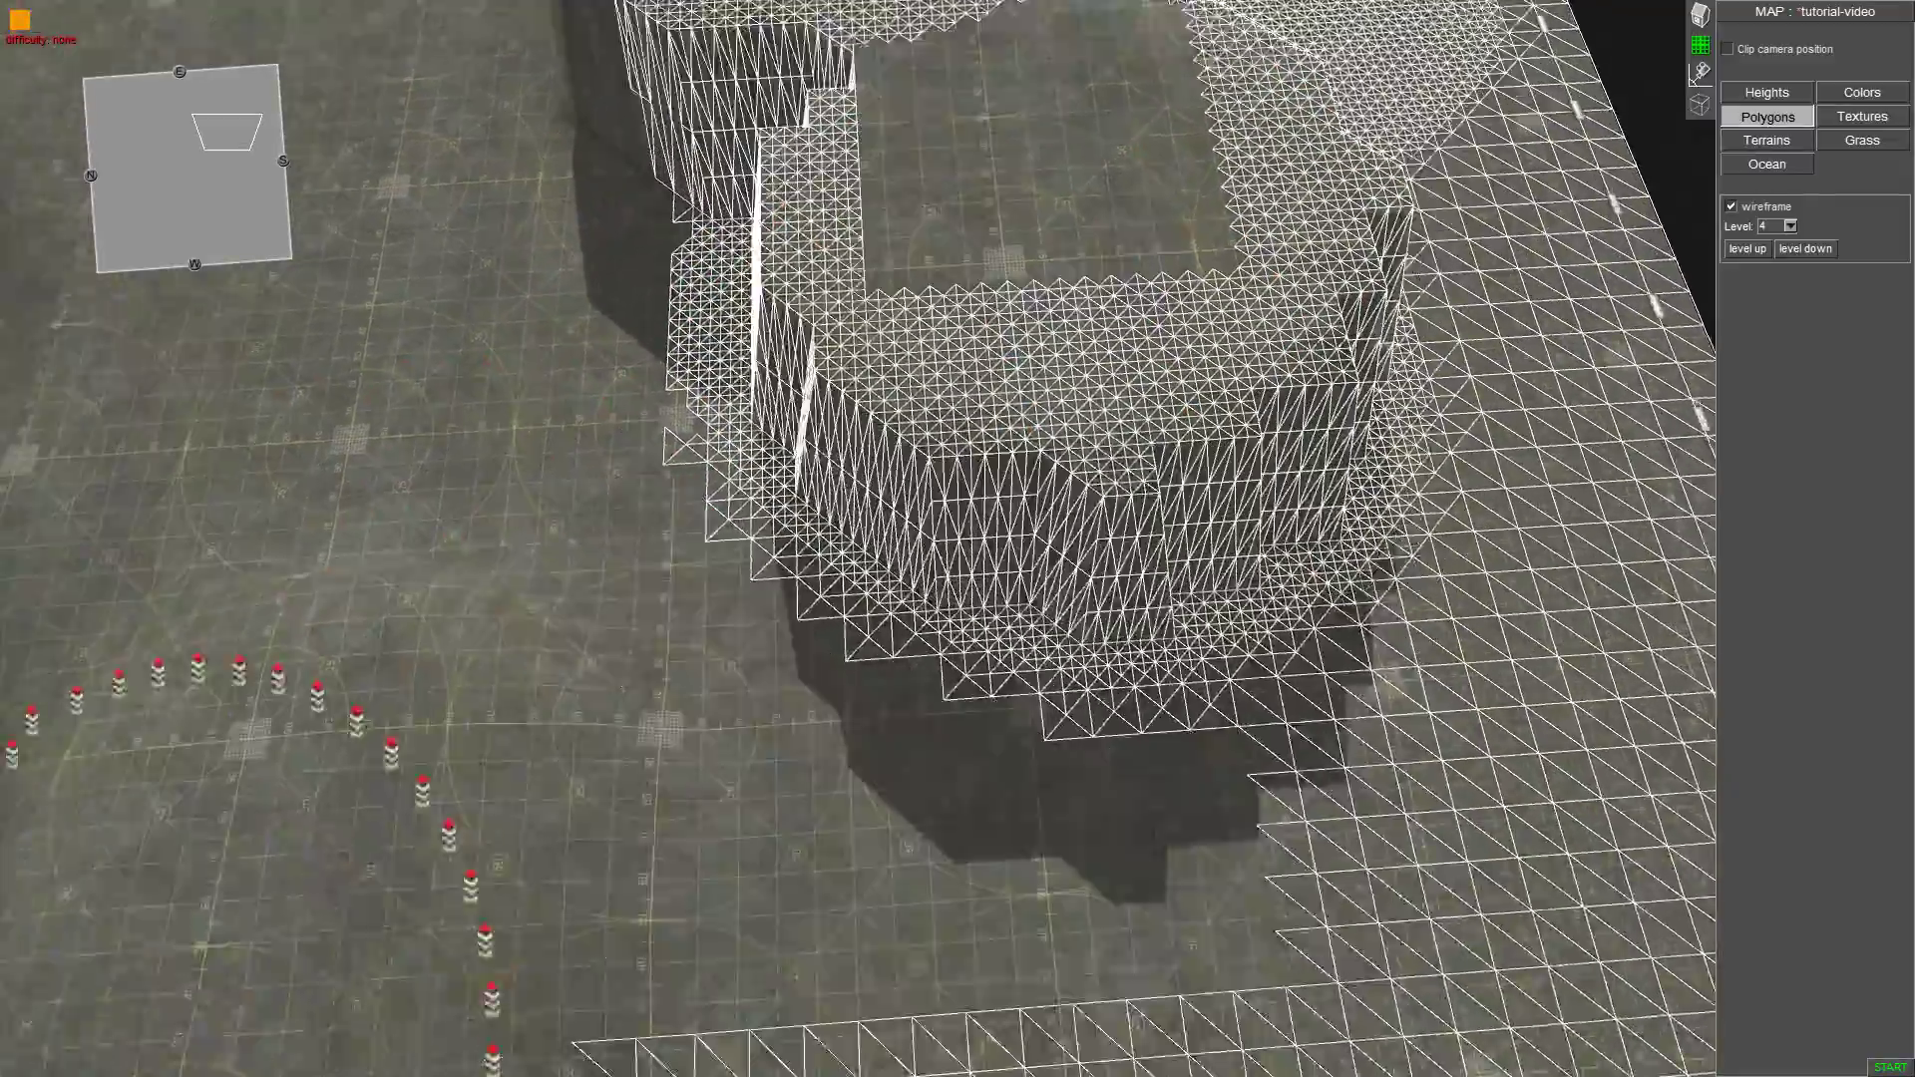
pyautogui.moveTo(200, 997); pyautogui.dragTo(834, 735, button='middle')
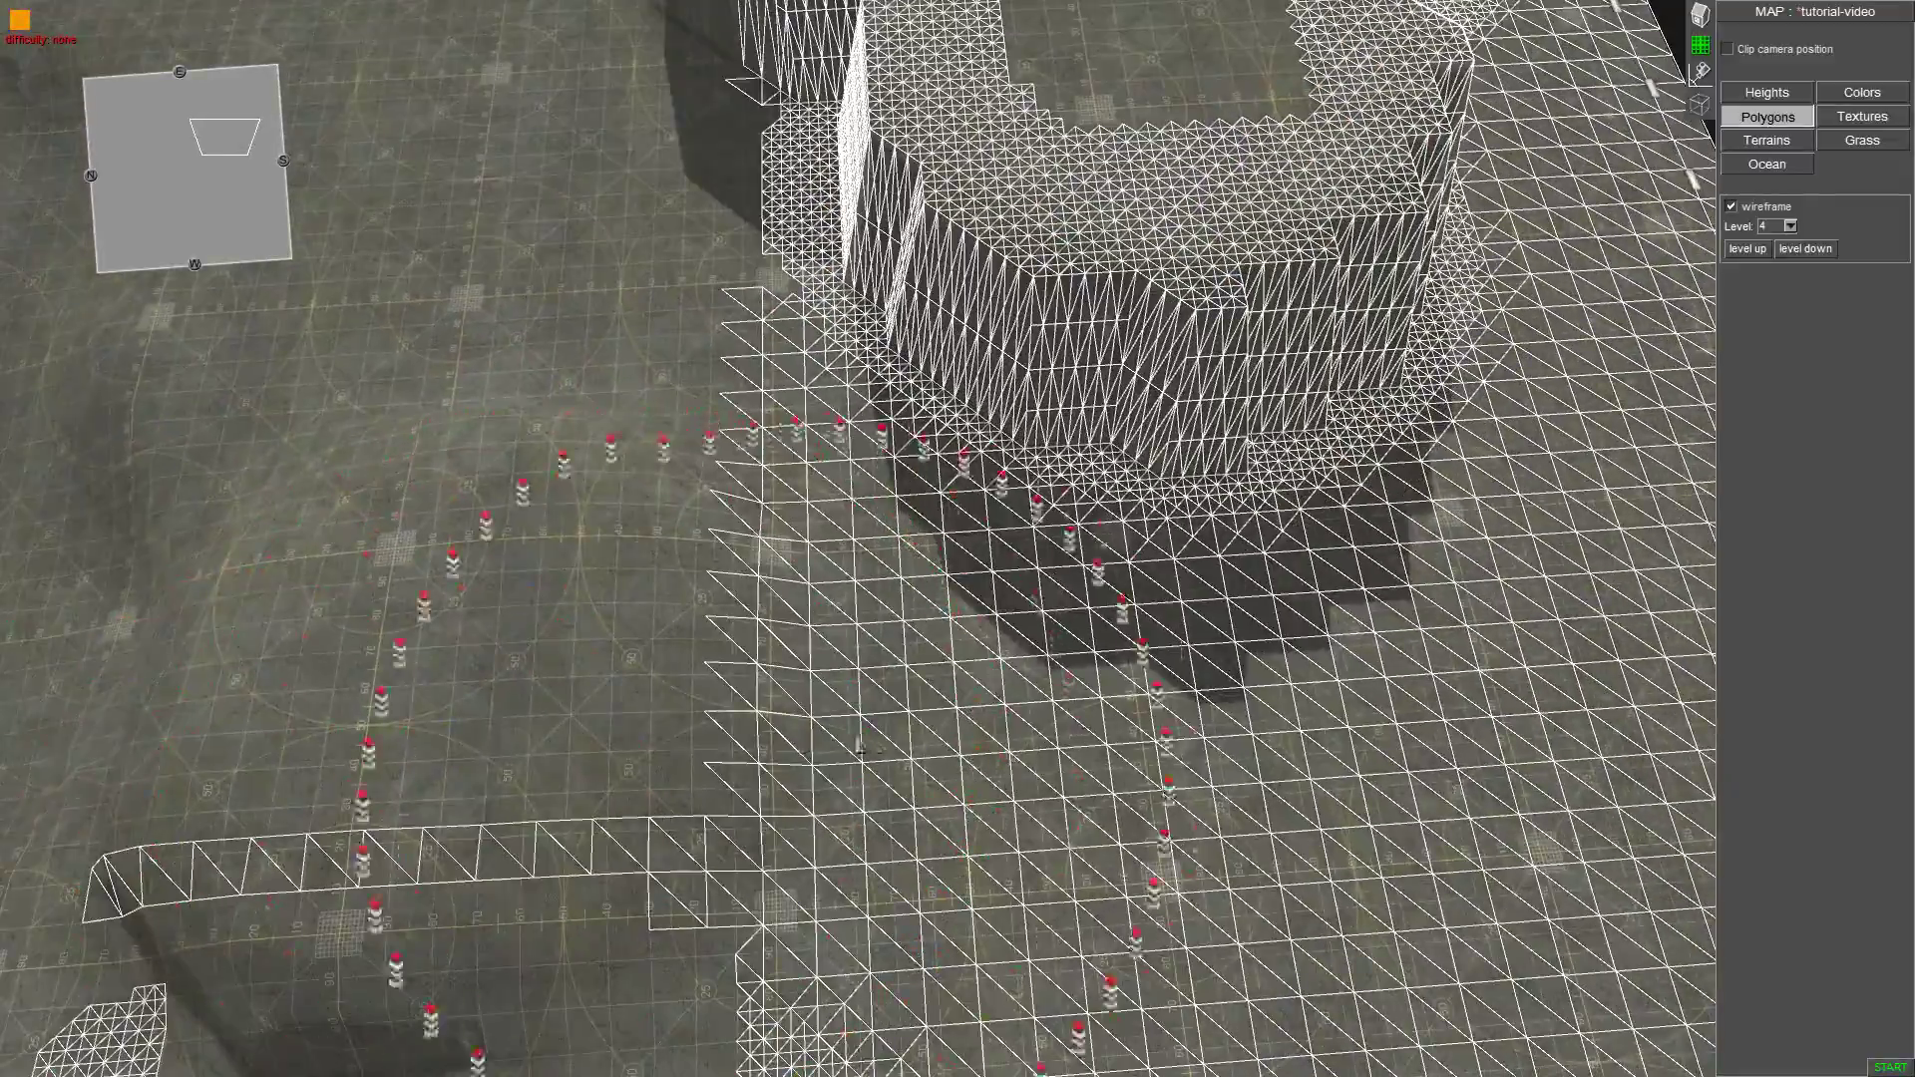
# Survey the ground beyond the refined areas and switch to object editing to view the terrain without the wireframe.
pyautogui.scroll(-2, 958, 582)
pyautogui.moveTo(961, 583); pyautogui.dragTo(974, 567, button='middle')
pyautogui.scroll(4, 961, 573)
pyautogui.scroll(-4, 974, 567)
pyautogui.moveTo(1396, 668); pyautogui.dragTo(1386, 653, button='middle')
pyautogui.scroll(4, 1043, 445)
pyautogui.scroll(-4, 1038, 439)
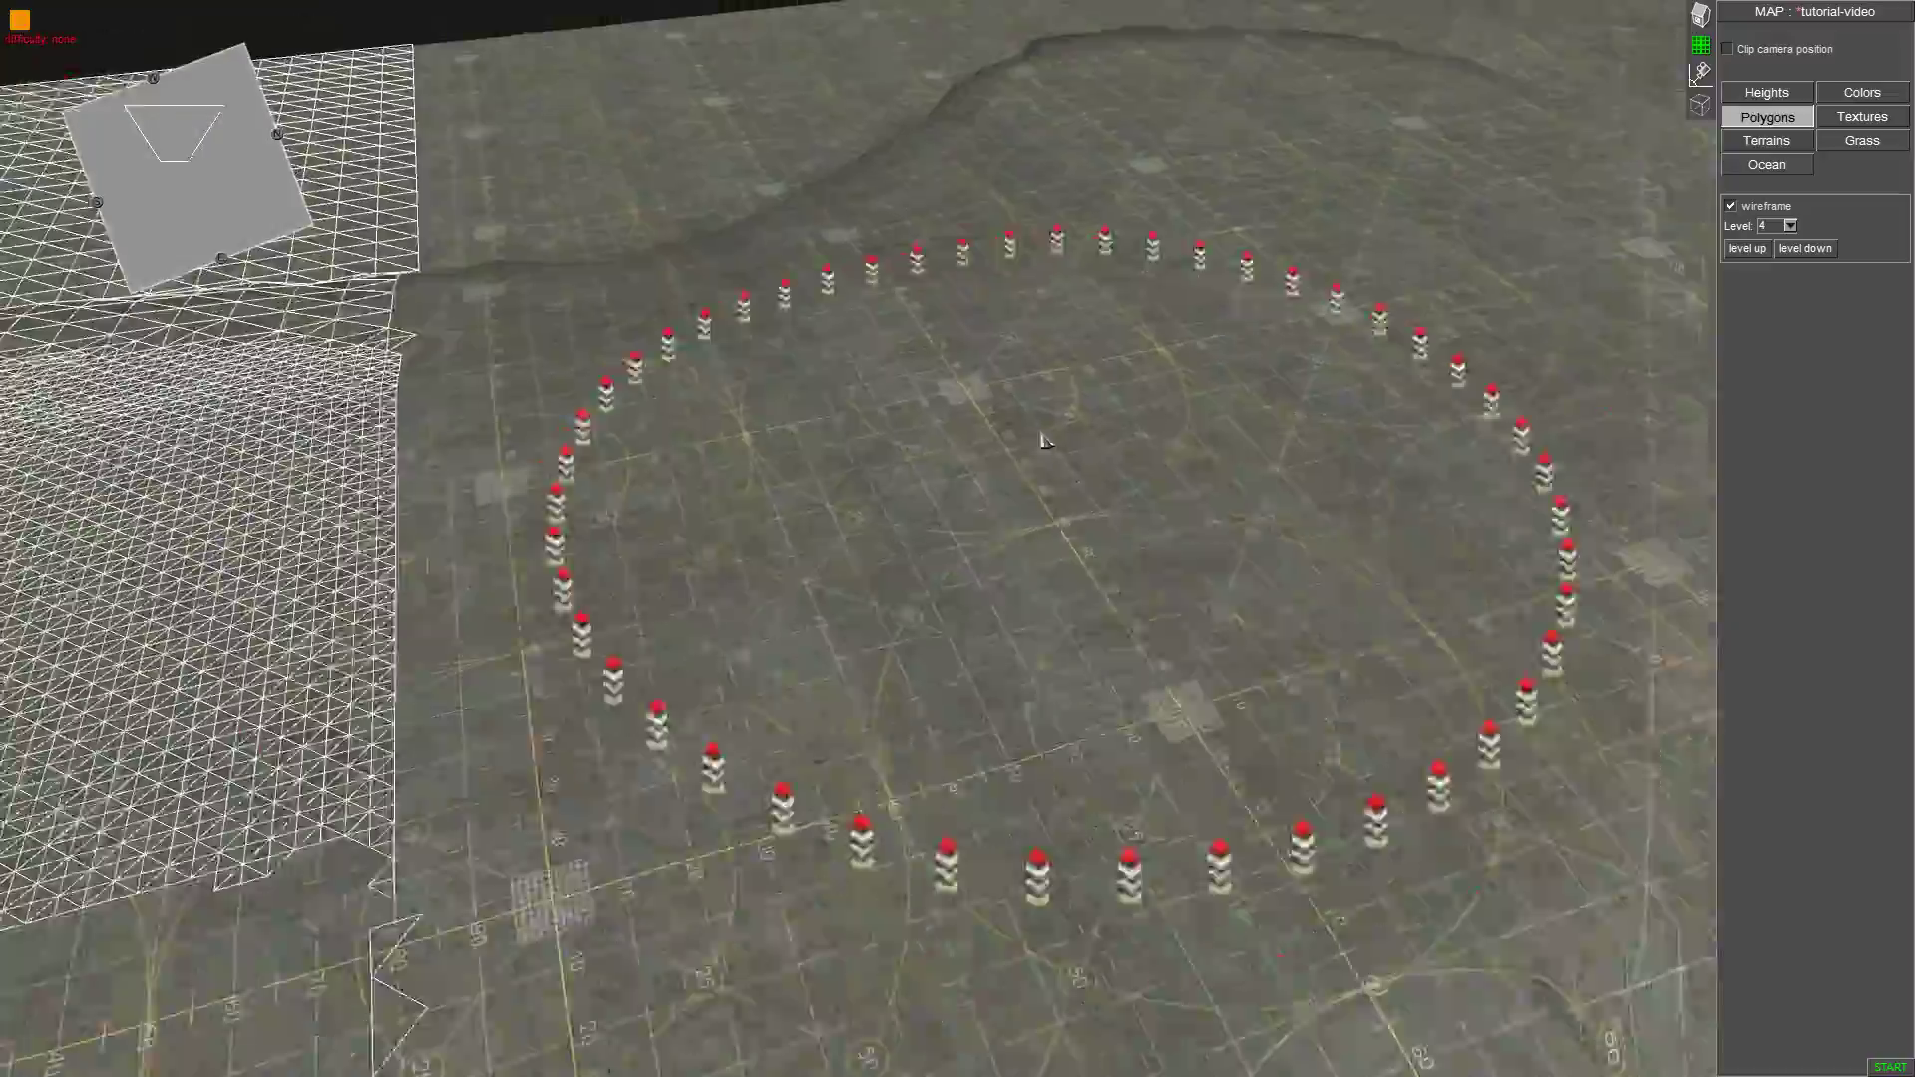
pyautogui.moveTo(1037, 442); pyautogui.dragTo(886, 401, button='middle')
pyautogui.press('F1')
pyautogui.moveTo(765, 428); pyautogui.dragTo(1089, 614, button='middle')
pyautogui.moveTo(1026, 372); pyautogui.dragTo(1021, 350, button='middle')
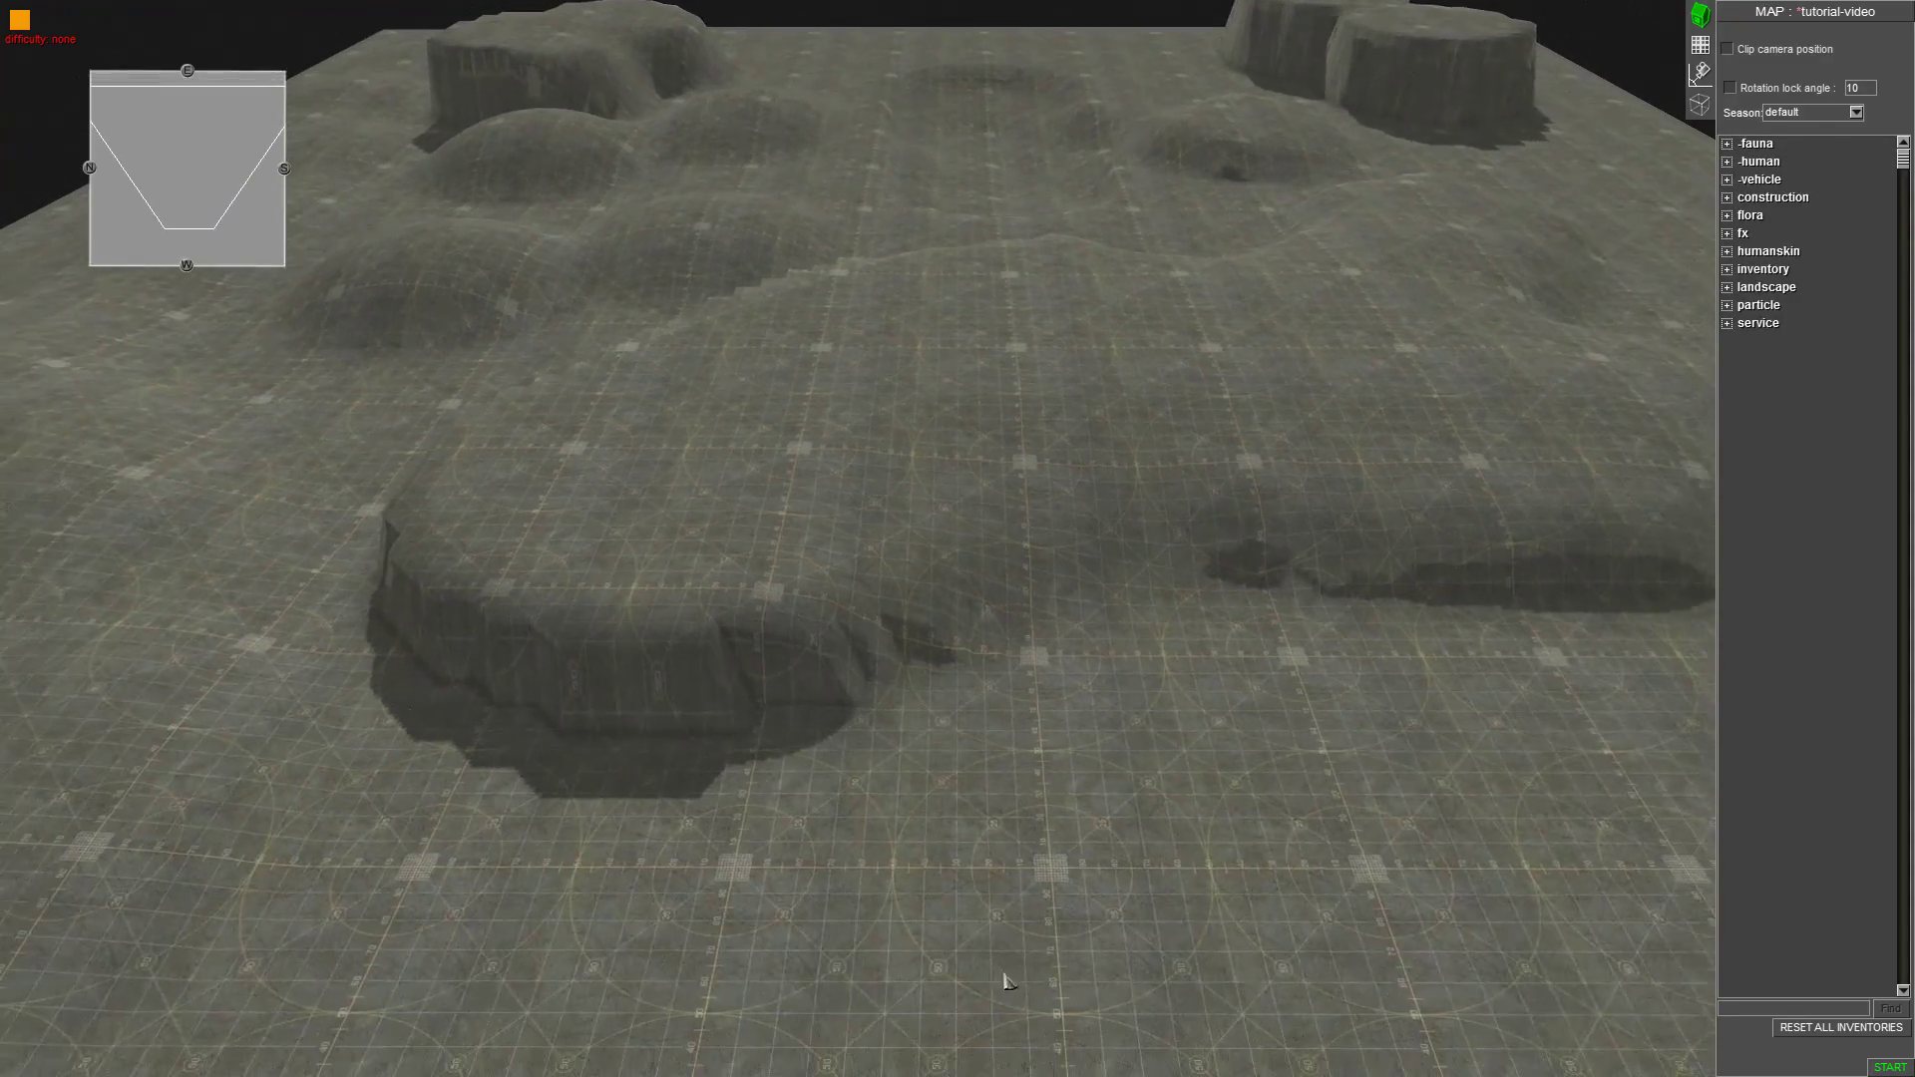
# Examine the steep cliffs, rounded hills and channel across the map from several angles in object editing.
pyautogui.scroll(3, 966, 738)
pyautogui.moveTo(963, 733); pyautogui.dragTo(947, 336, button='middle')
pyautogui.scroll(-3, 964, 813)
pyautogui.scroll(-2, 983, 731)
pyautogui.moveTo(997, 92); pyautogui.dragTo(1039, 6, button='middle')
pyautogui.scroll(3, 1039, 97)
pyautogui.moveTo(1039, 97); pyautogui.dragTo(643, 329, button='middle')
pyautogui.moveTo(643, 329); pyautogui.dragTo(970, 589, button='right')
pyautogui.moveTo(970, 590); pyautogui.dragTo(937, 608, button='middle')
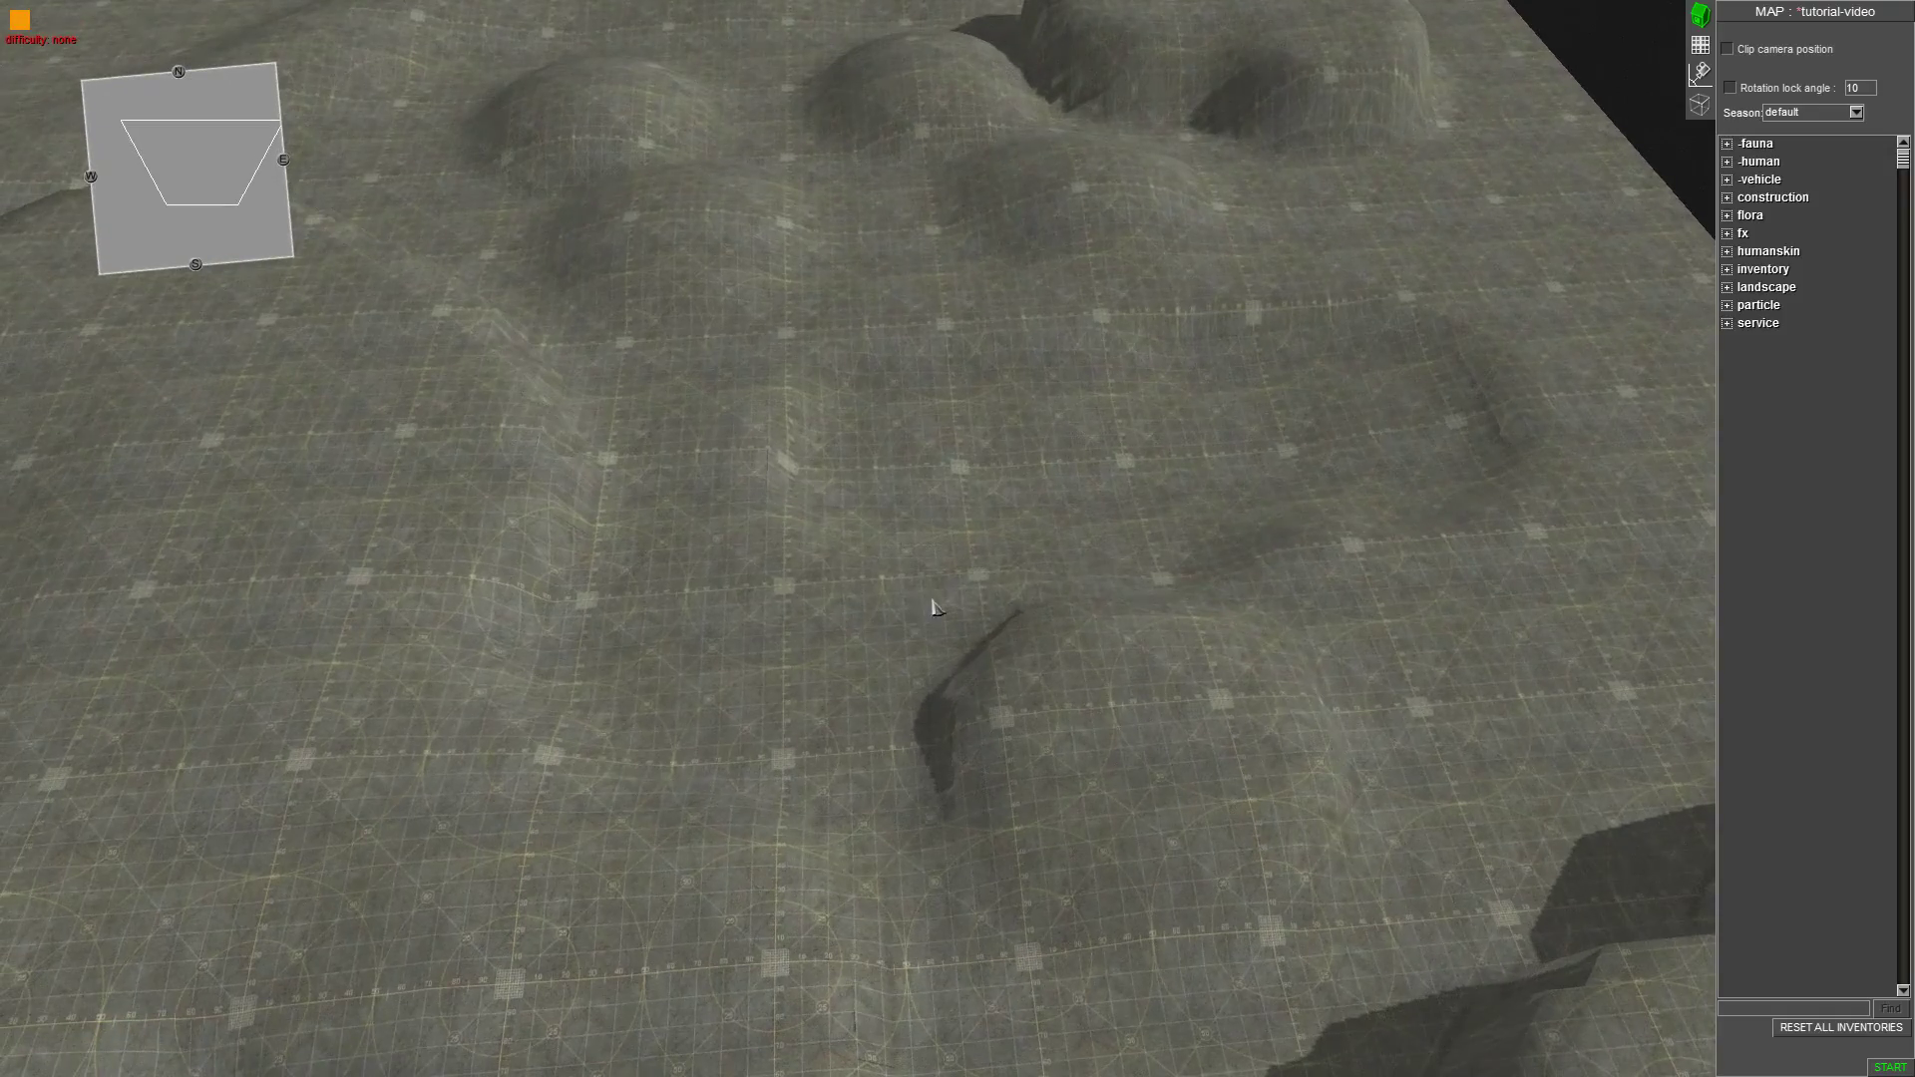
# Inspect the smoothness of the channel and its adjoining slopes, from a full map overview down to close range.
pyautogui.moveTo(936, 608); pyautogui.dragTo(731, 739, button='right')
pyautogui.moveTo(731, 739); pyautogui.dragTo(782, 615, button='middle')
pyautogui.scroll(-4, 783, 616)
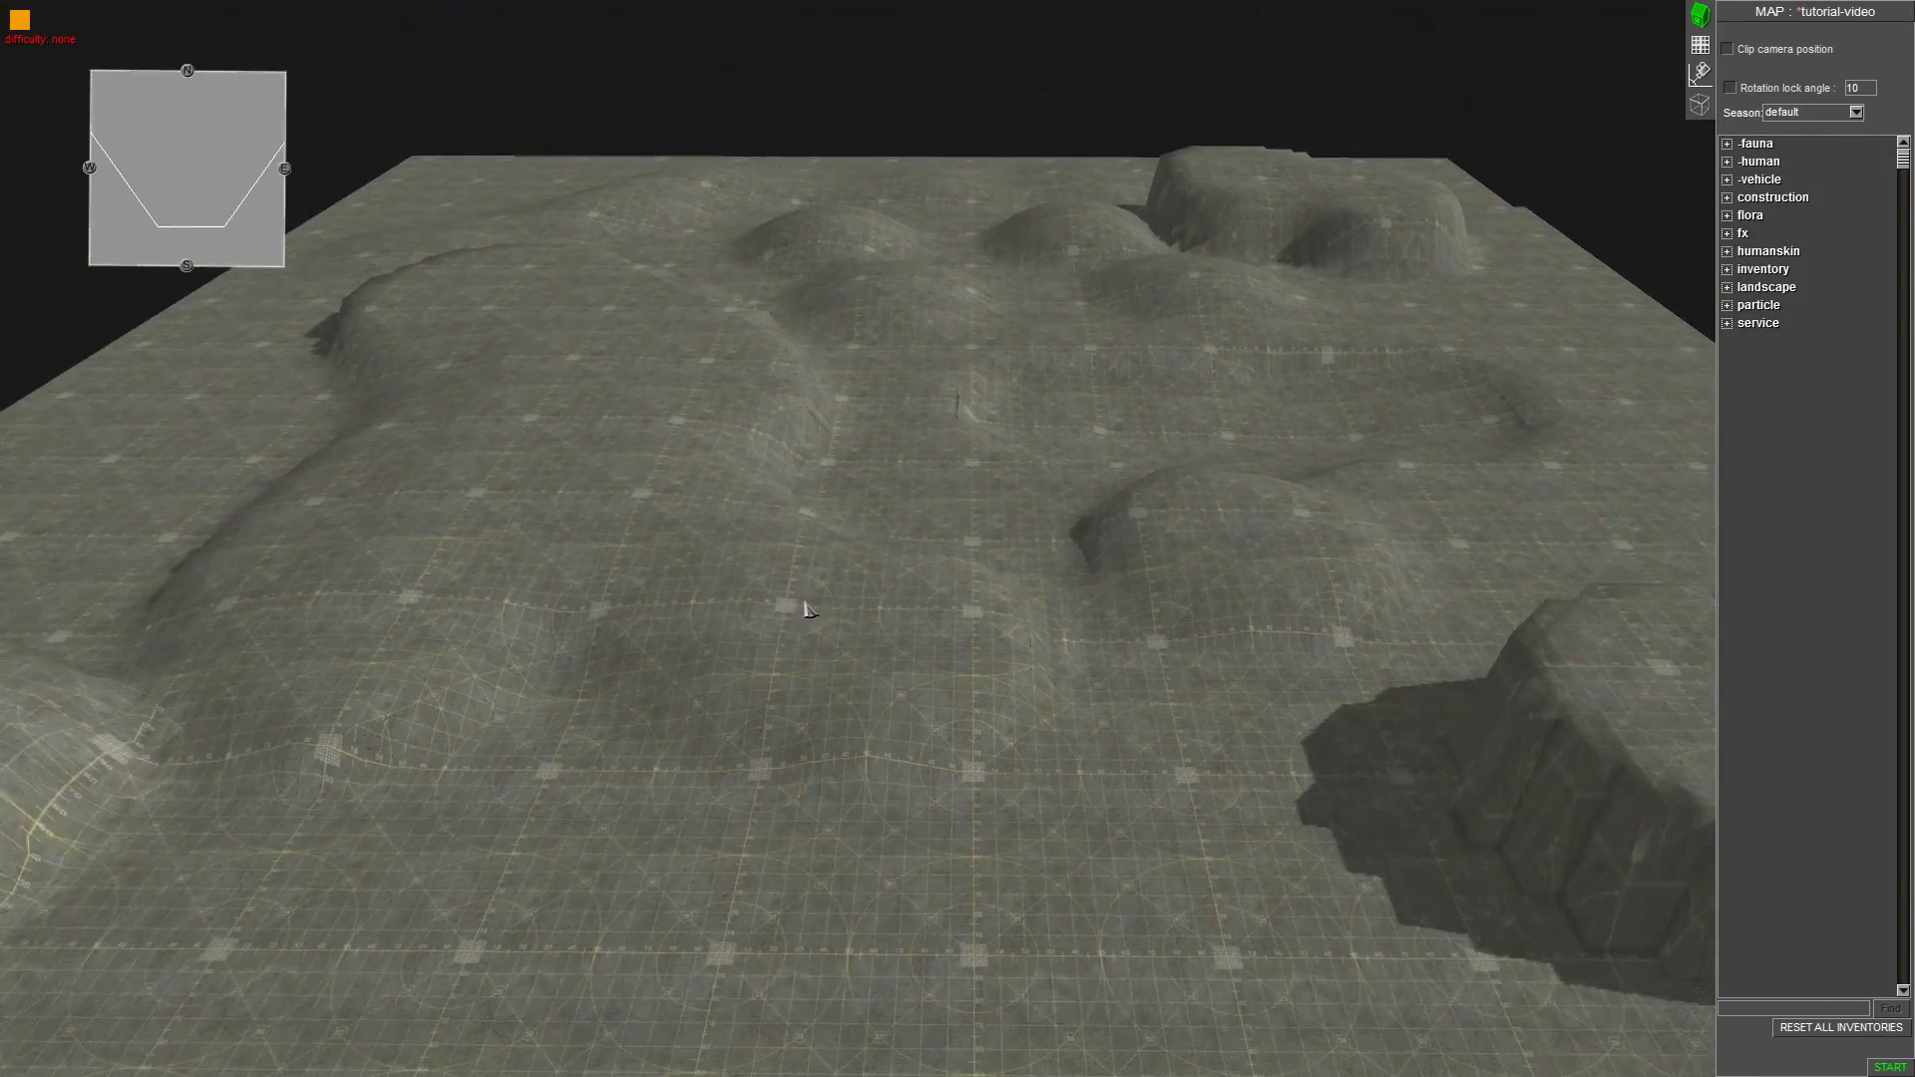
pyautogui.scroll(3, 837, 620)
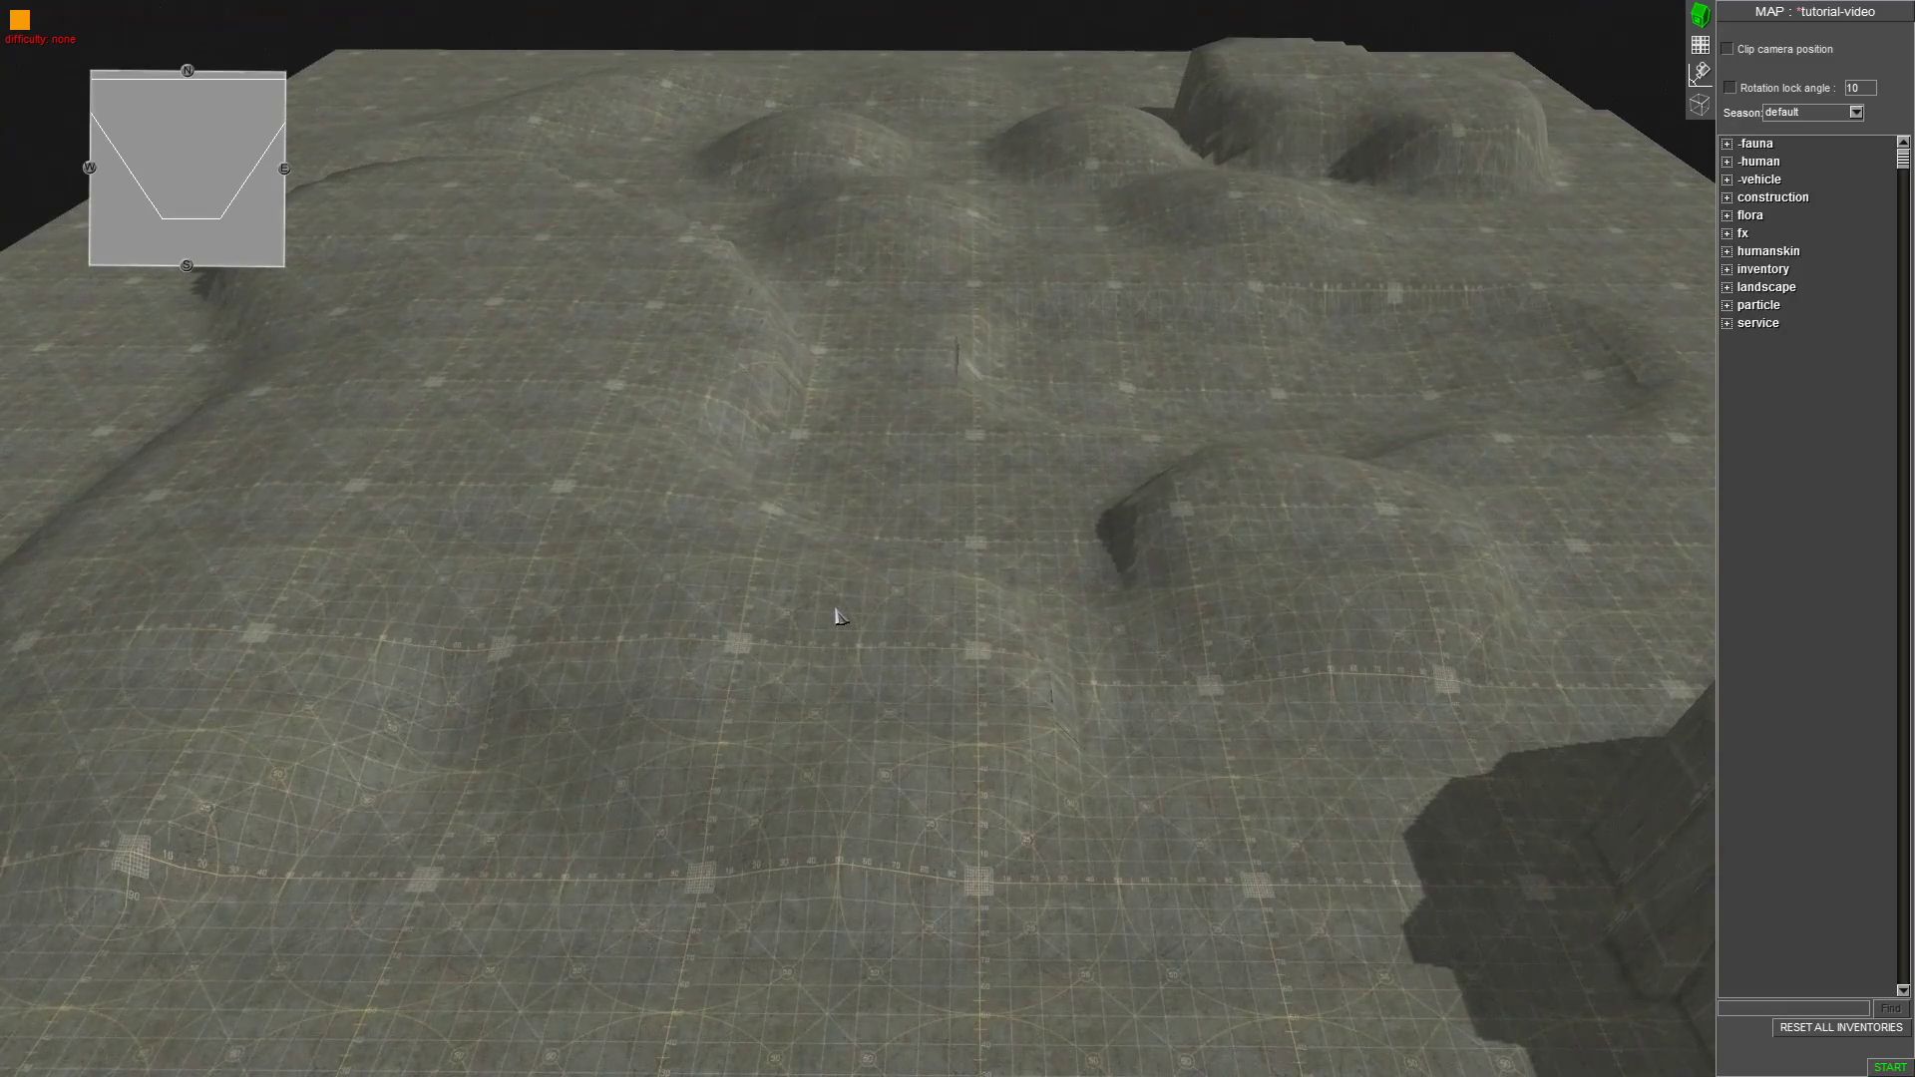
pyautogui.scroll(2, 836, 609)
pyautogui.scroll(-4, 756, 501)
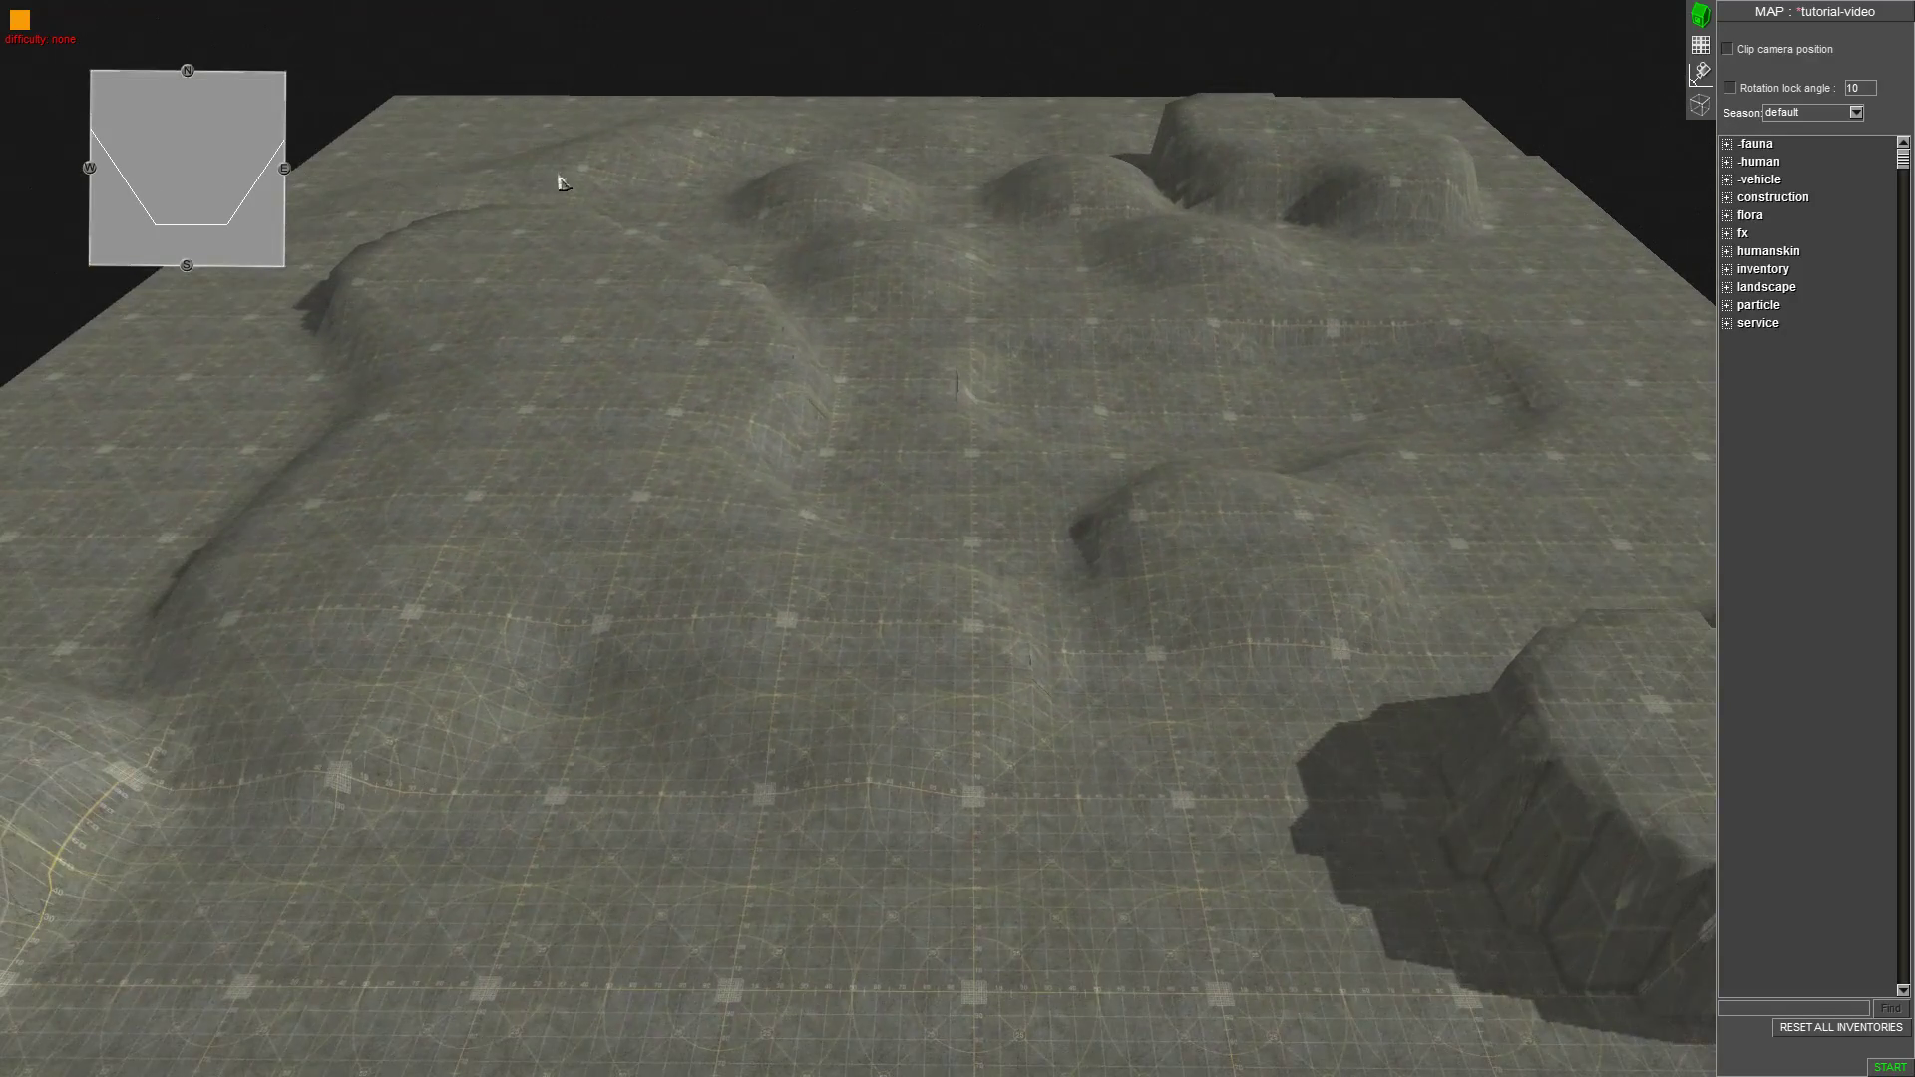
pyautogui.scroll(5, 1040, 490)
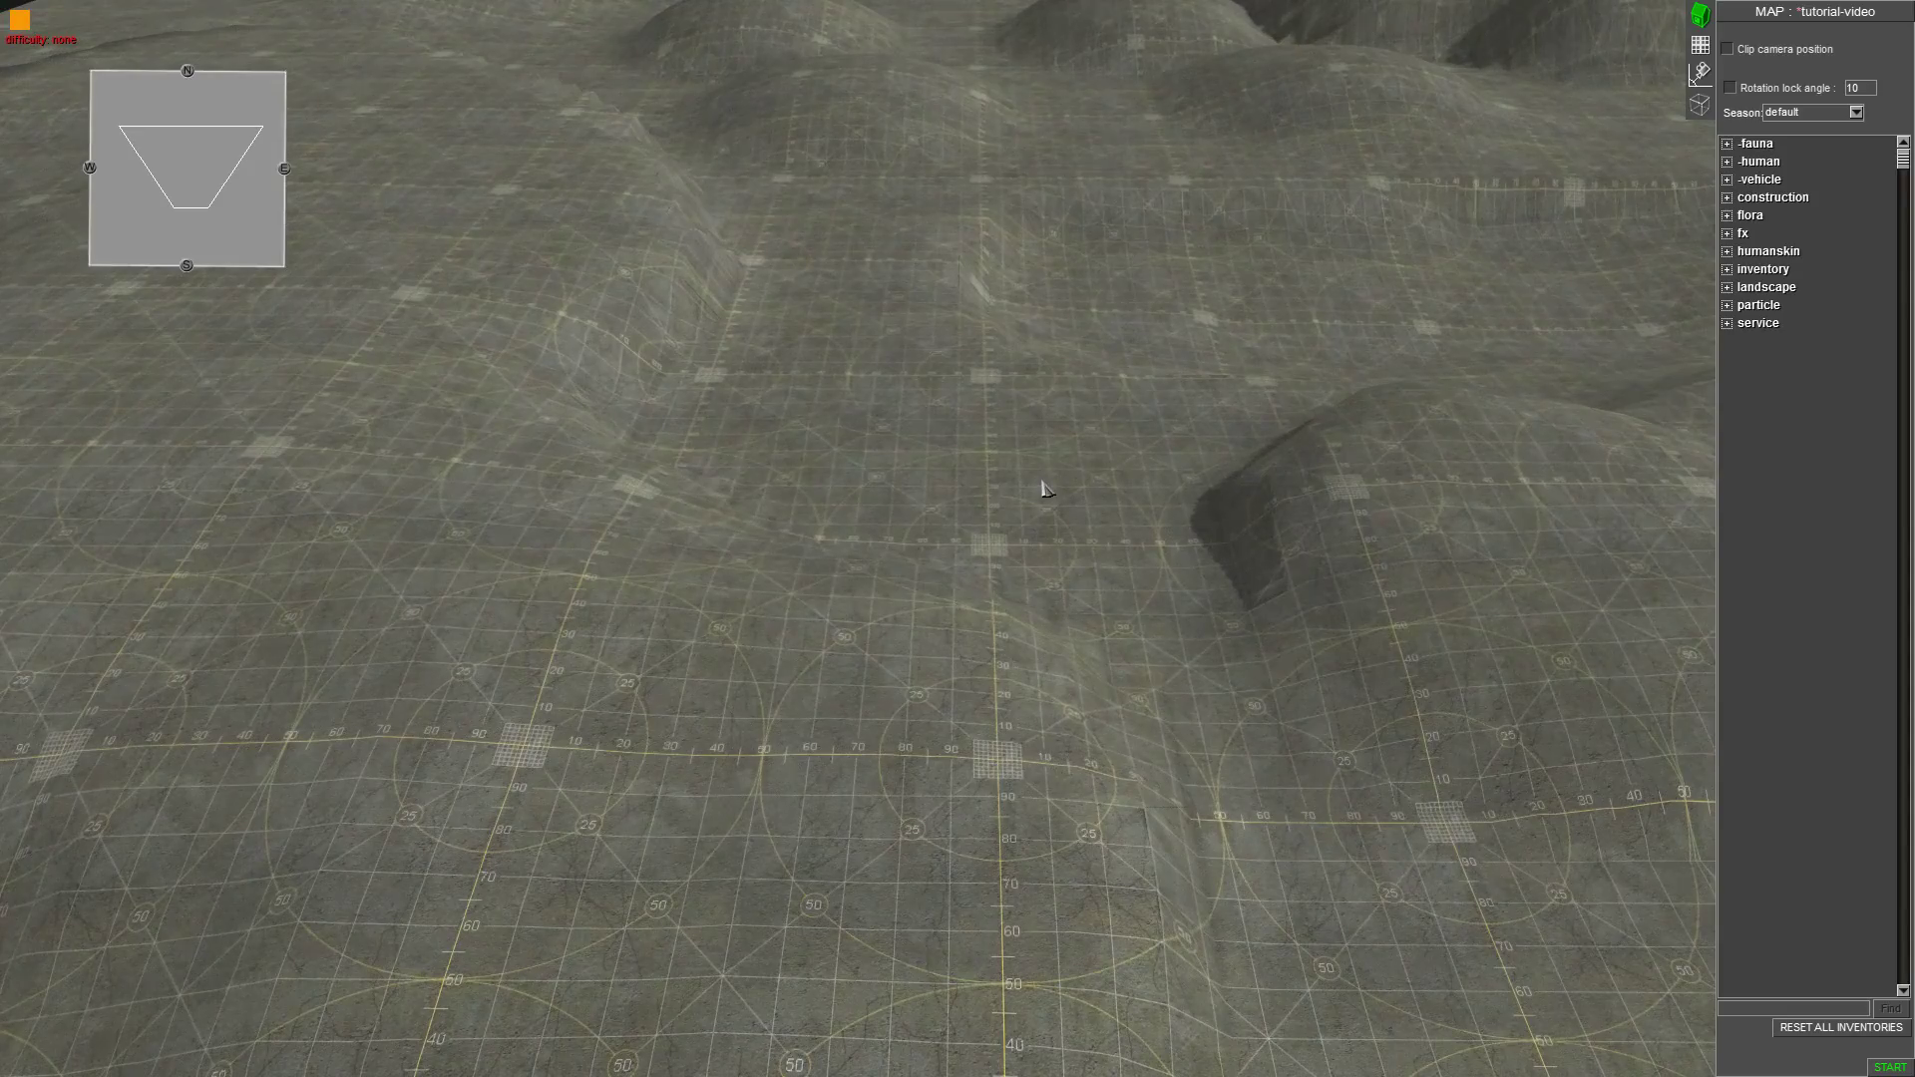
pyautogui.scroll(-4, 1007, 439)
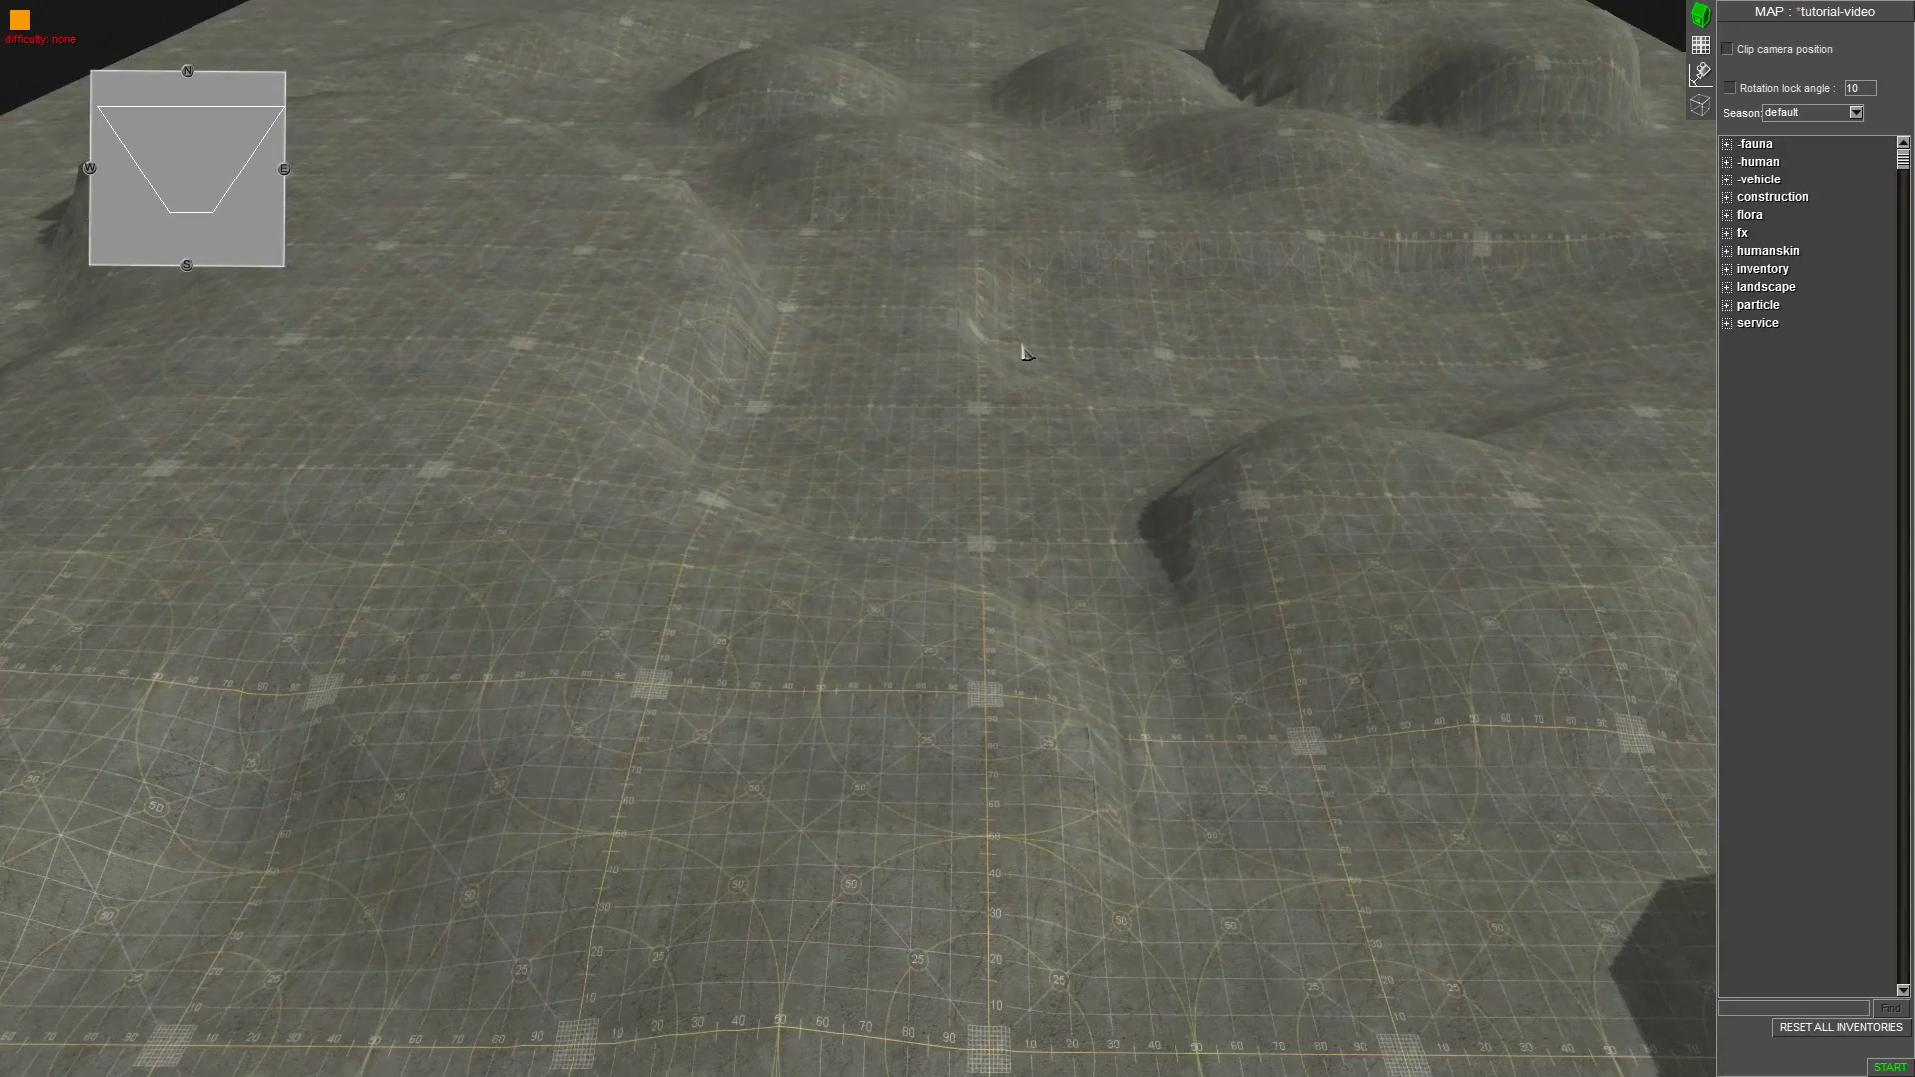
# Check the polygon wireframe in the land tools and return to object editing to view the slopes along the central valley.
pyautogui.click(1700, 51)
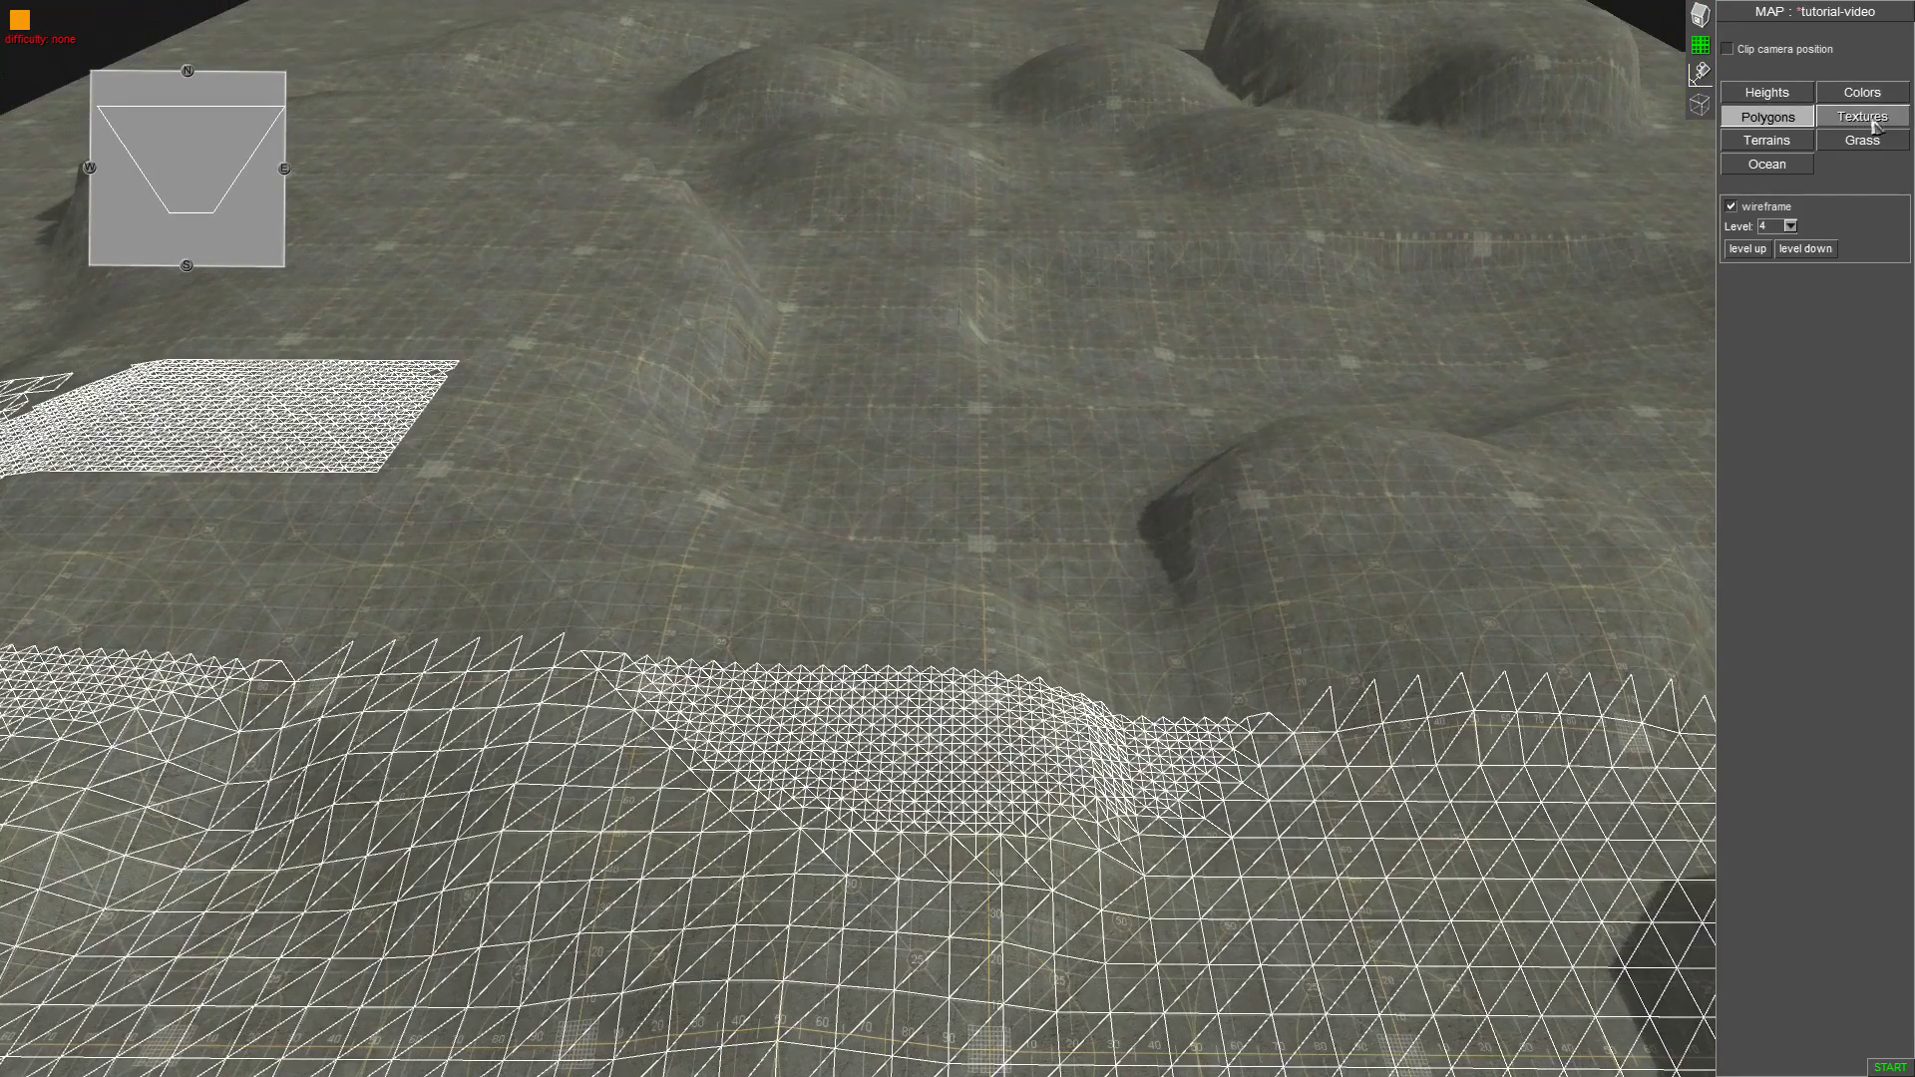
pyautogui.press('F1')
pyautogui.scroll(2, 763, 484)
pyautogui.moveTo(474, 34); pyautogui.dragTo(1545, 932)
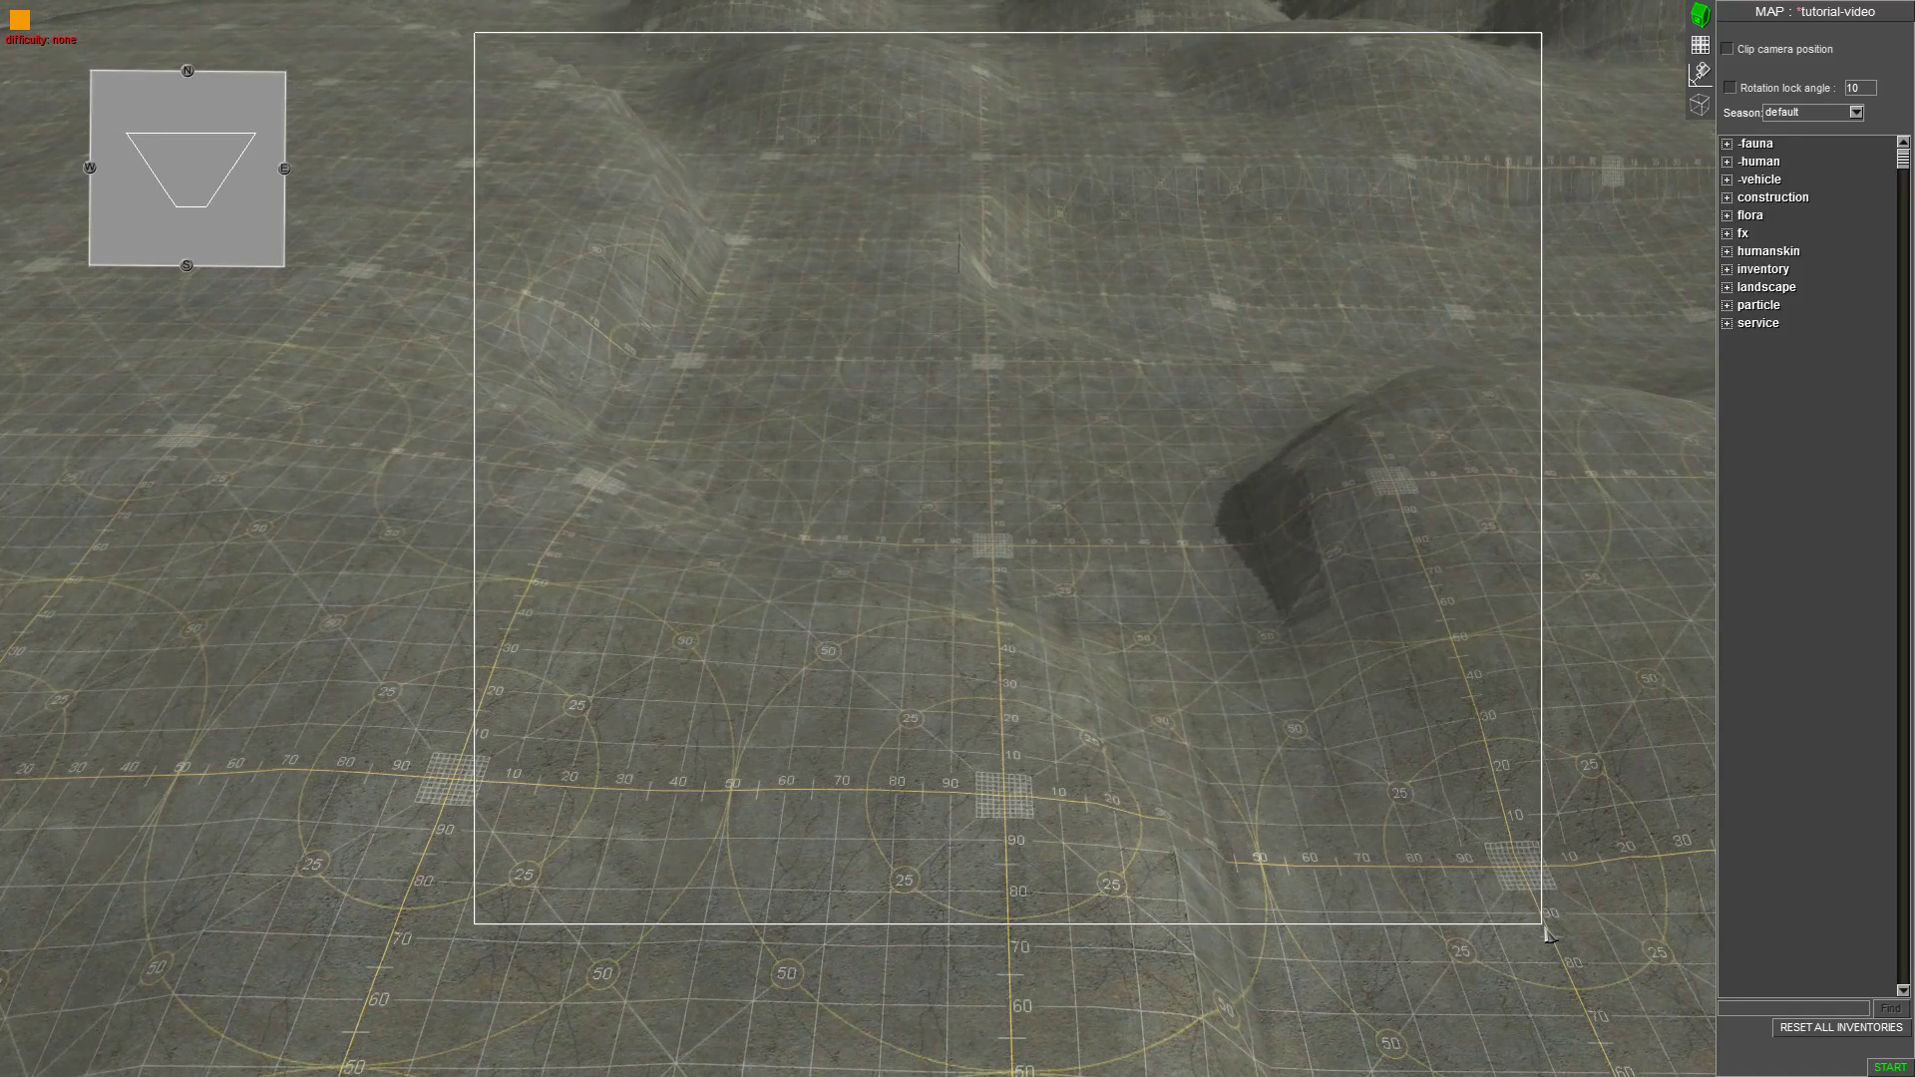
pyautogui.moveTo(1545, 932); pyautogui.dragTo(1498, 823)
pyautogui.moveTo(569, 106); pyautogui.dragTo(1525, 836)
pyautogui.scroll(-4, 1119, 719)
pyautogui.moveTo(1069, 718); pyautogui.dragTo(1075, 570, button='middle')
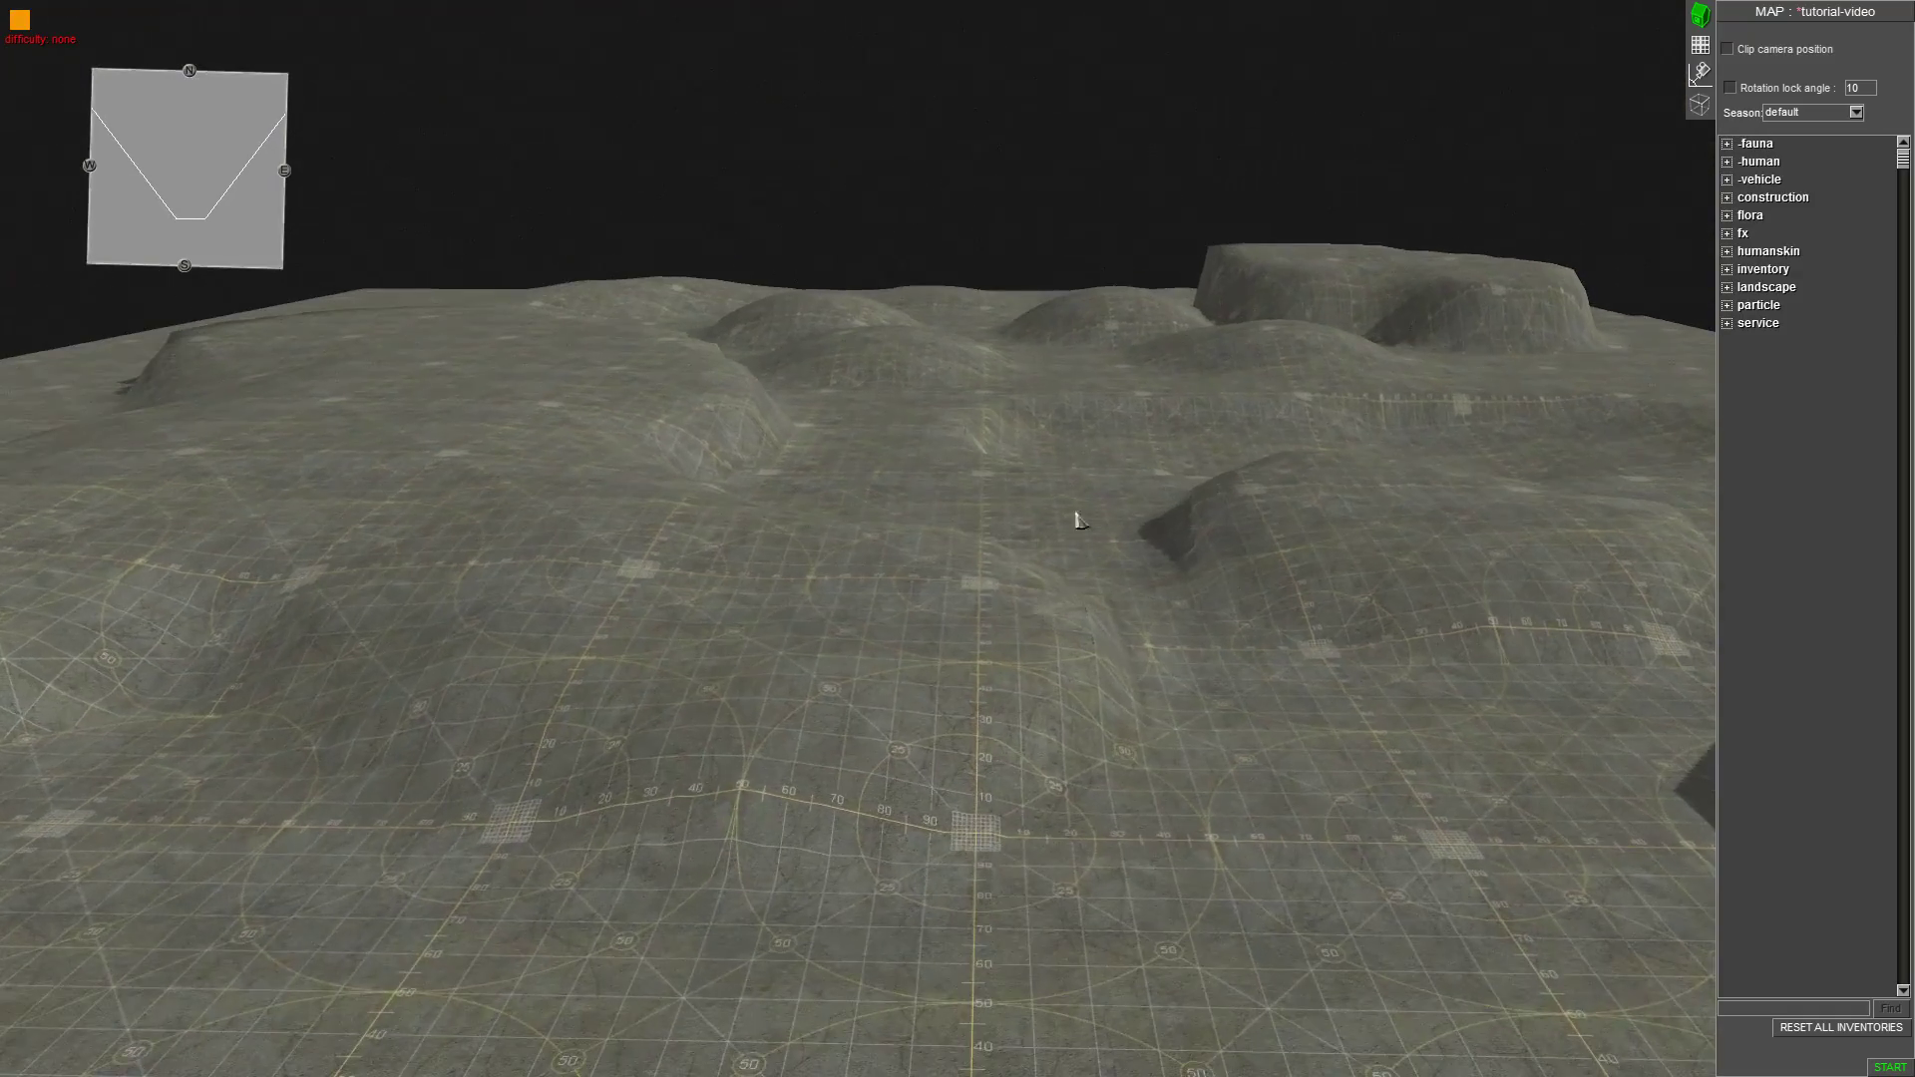
# Survey the rounded hills, corner plateau and channel from several rotated angles across the map.
pyautogui.moveTo(609, 43); pyautogui.dragTo(1291, 205)
pyautogui.moveTo(1187, 256); pyautogui.dragTo(1361, 414, button='middle')
pyautogui.scroll(-3, 1092, 424)
pyautogui.scroll(3, 1017, 392)
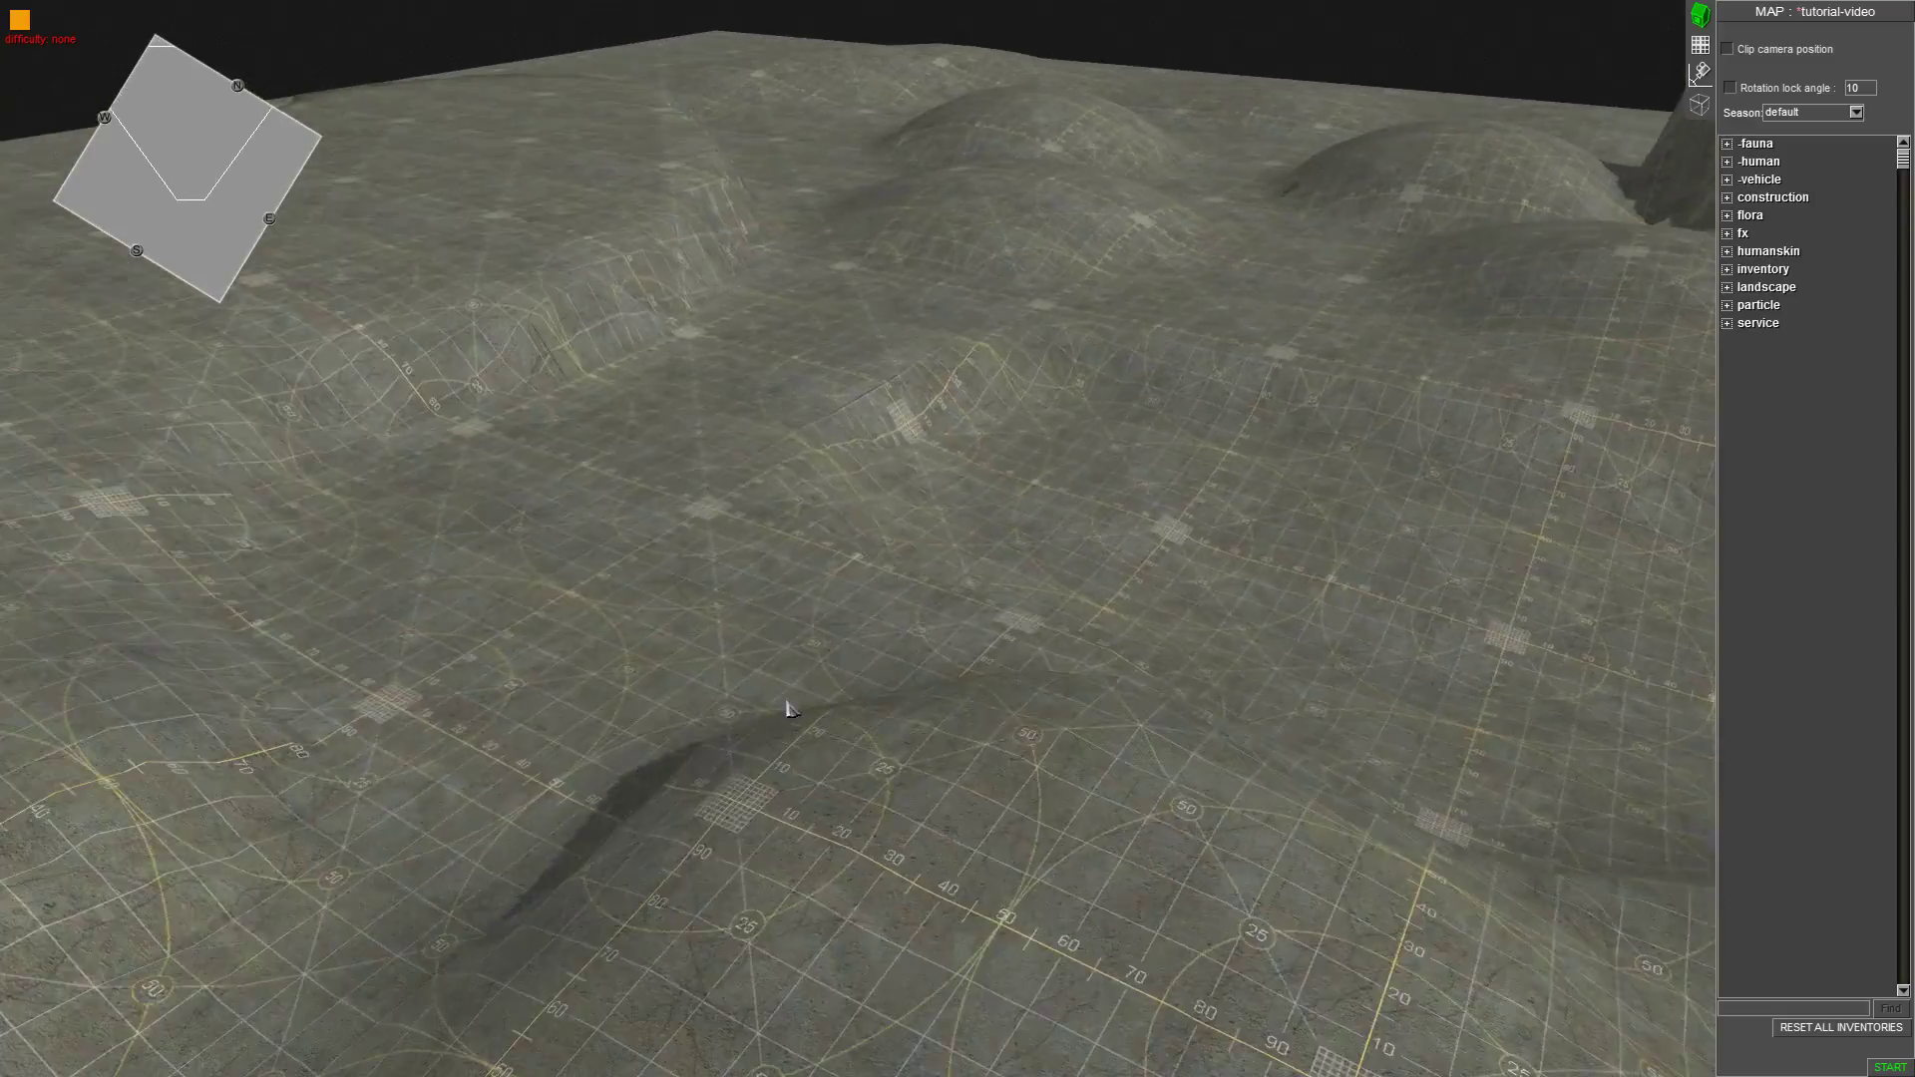
pyautogui.moveTo(787, 701); pyautogui.dragTo(1562, 14, button='middle')
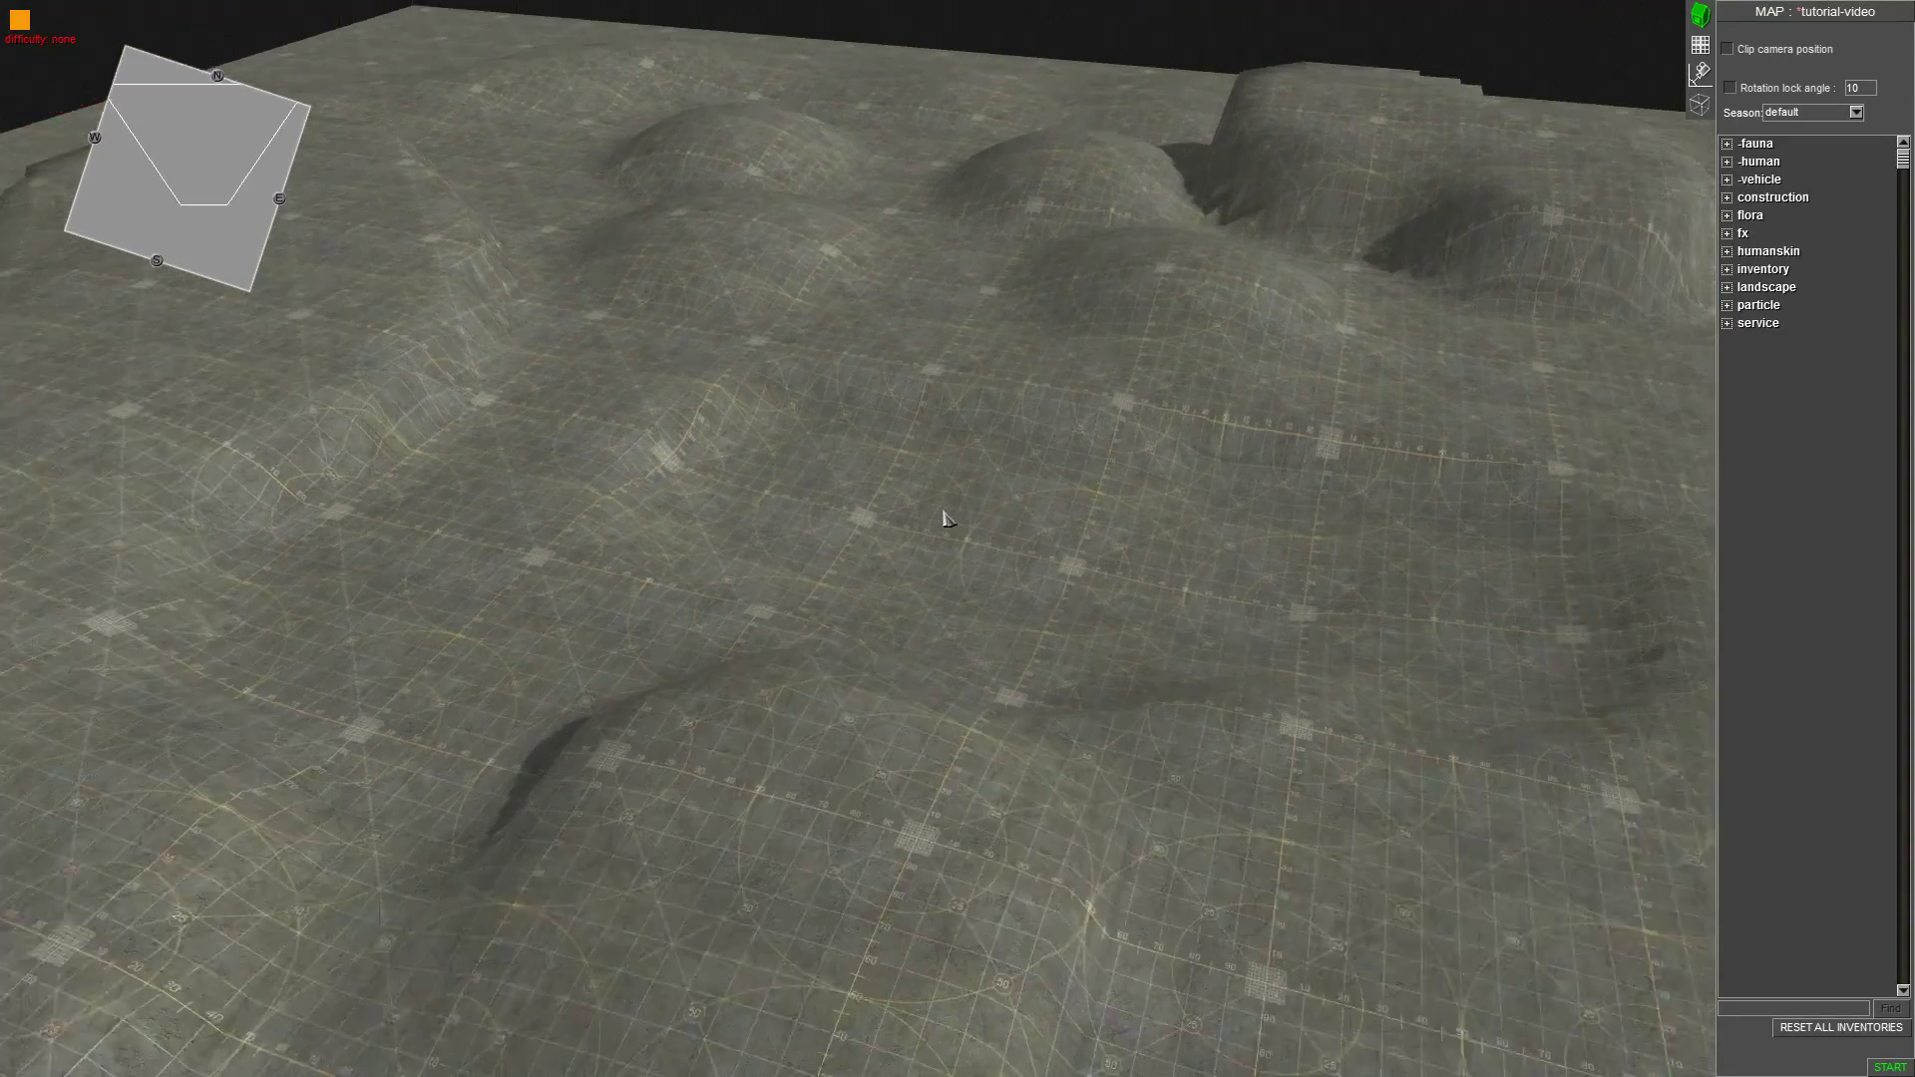
pyautogui.moveTo(947, 518); pyautogui.dragTo(1239, 384, button='middle')
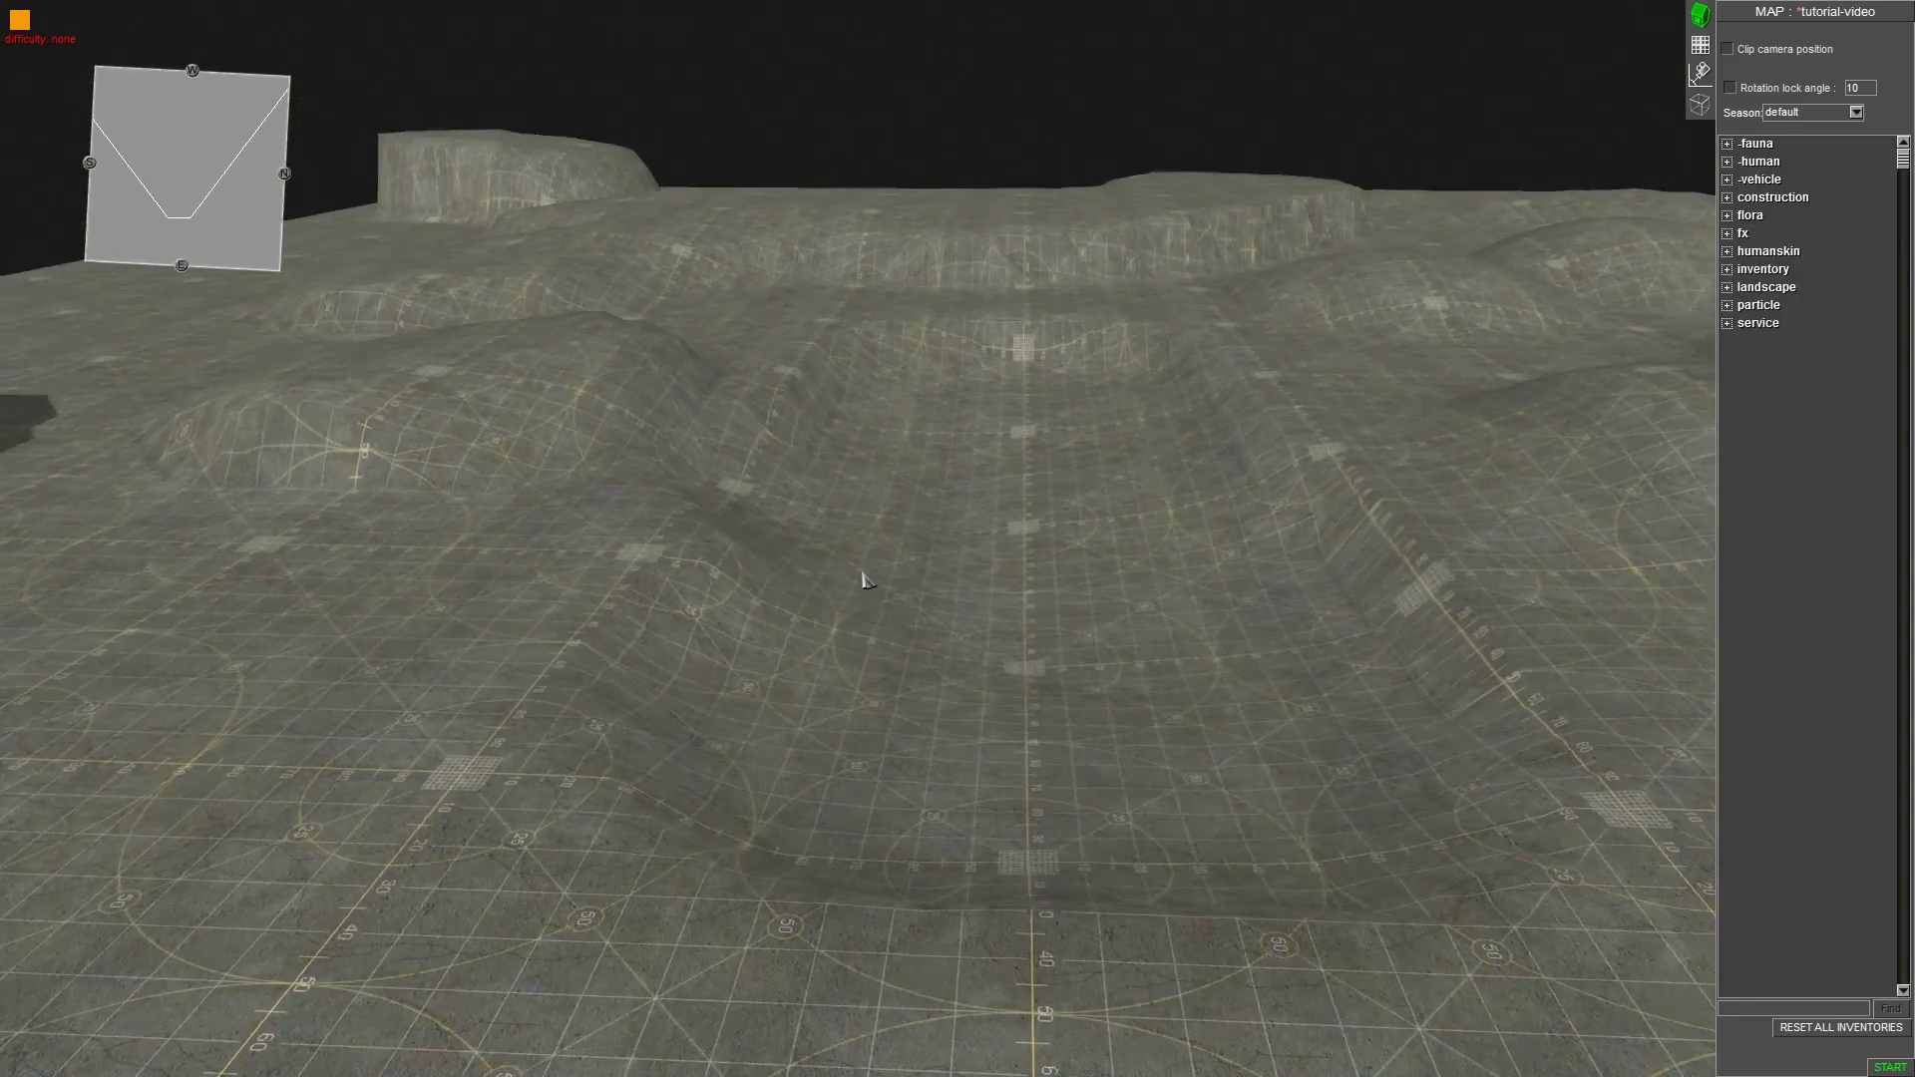
# Examine the curved end of the channel and the cliff face beyond it, from close range and from above.
pyautogui.moveTo(863, 574); pyautogui.dragTo(1119, 609, button='right')
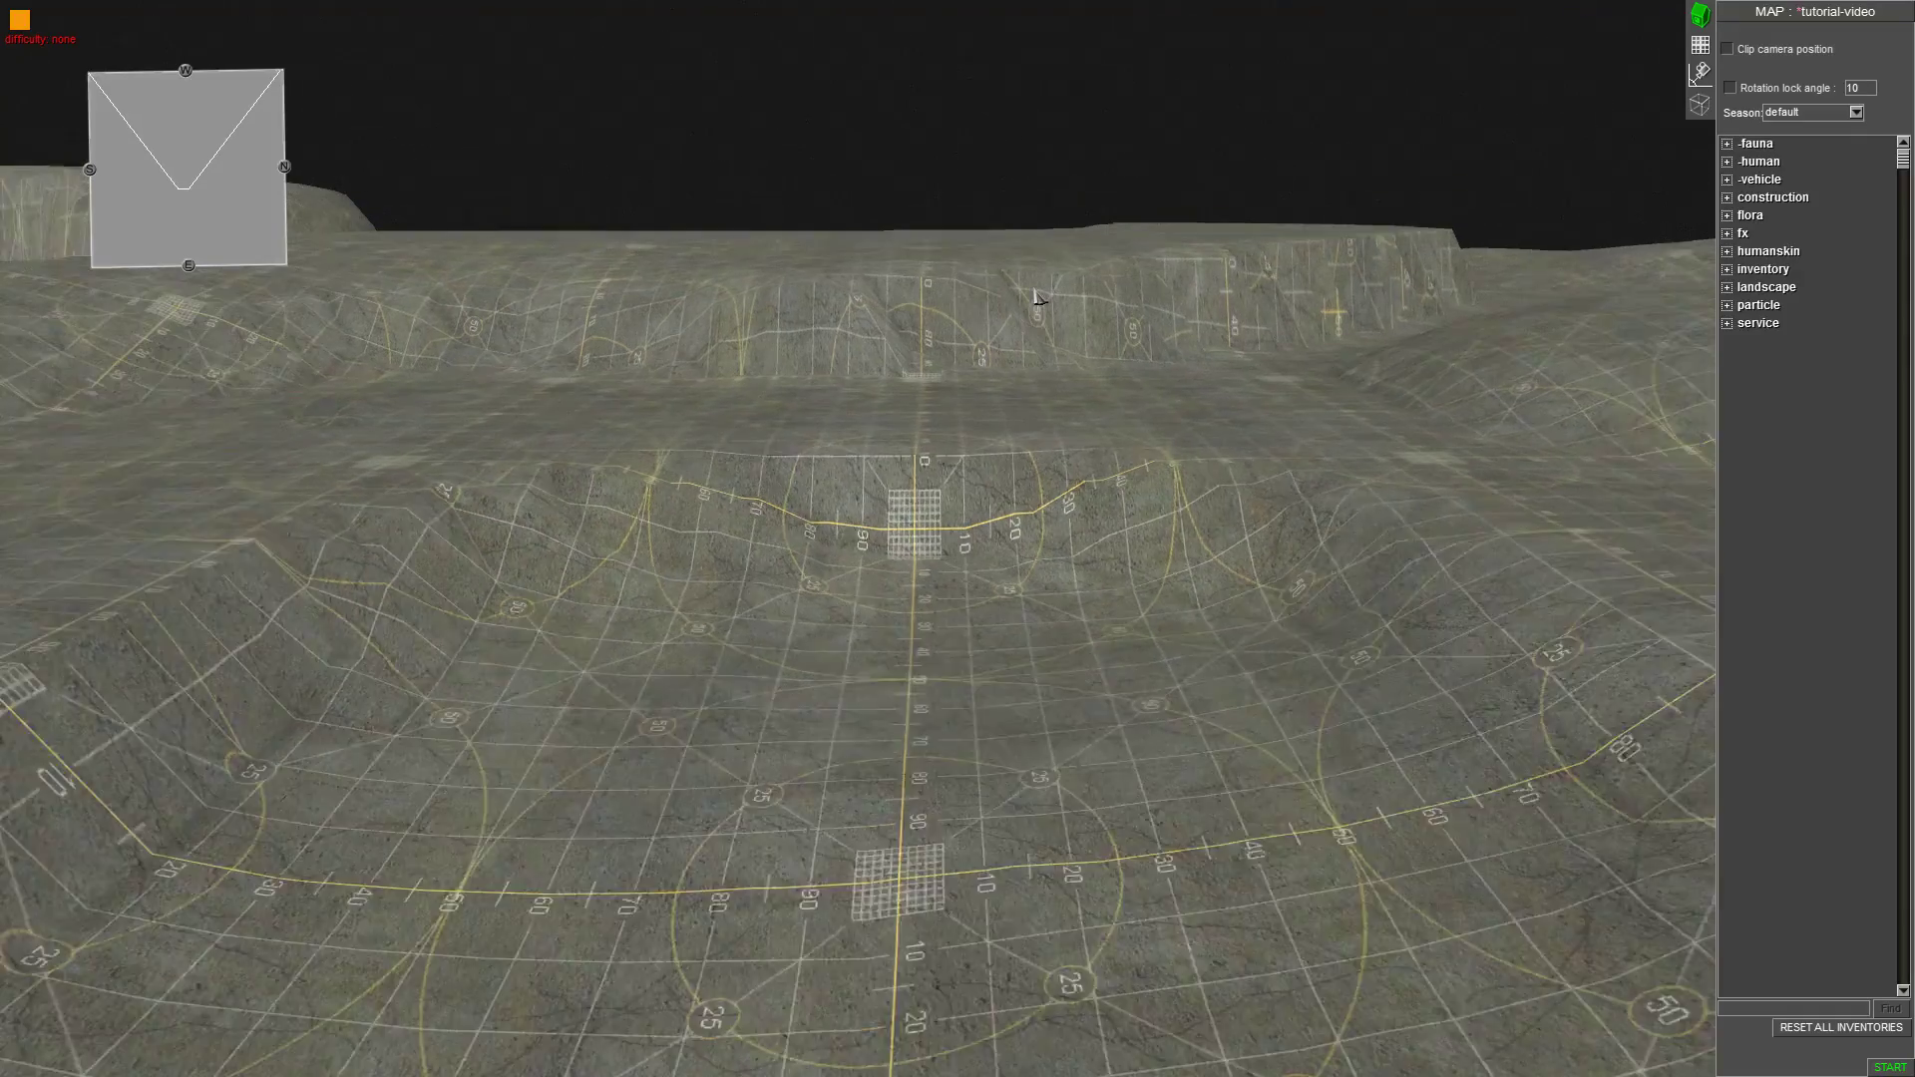
pyautogui.moveTo(1035, 297); pyautogui.dragTo(1035, 415, button='middle')
pyautogui.scroll(-3, 1141, 476)
pyautogui.moveTo(1141, 476); pyautogui.dragTo(1047, 530, button='middle')
pyautogui.moveTo(902, 586); pyautogui.dragTo(880, 590, button='middle')
pyautogui.press('Left')
pyautogui.scroll(1, 855, 543)
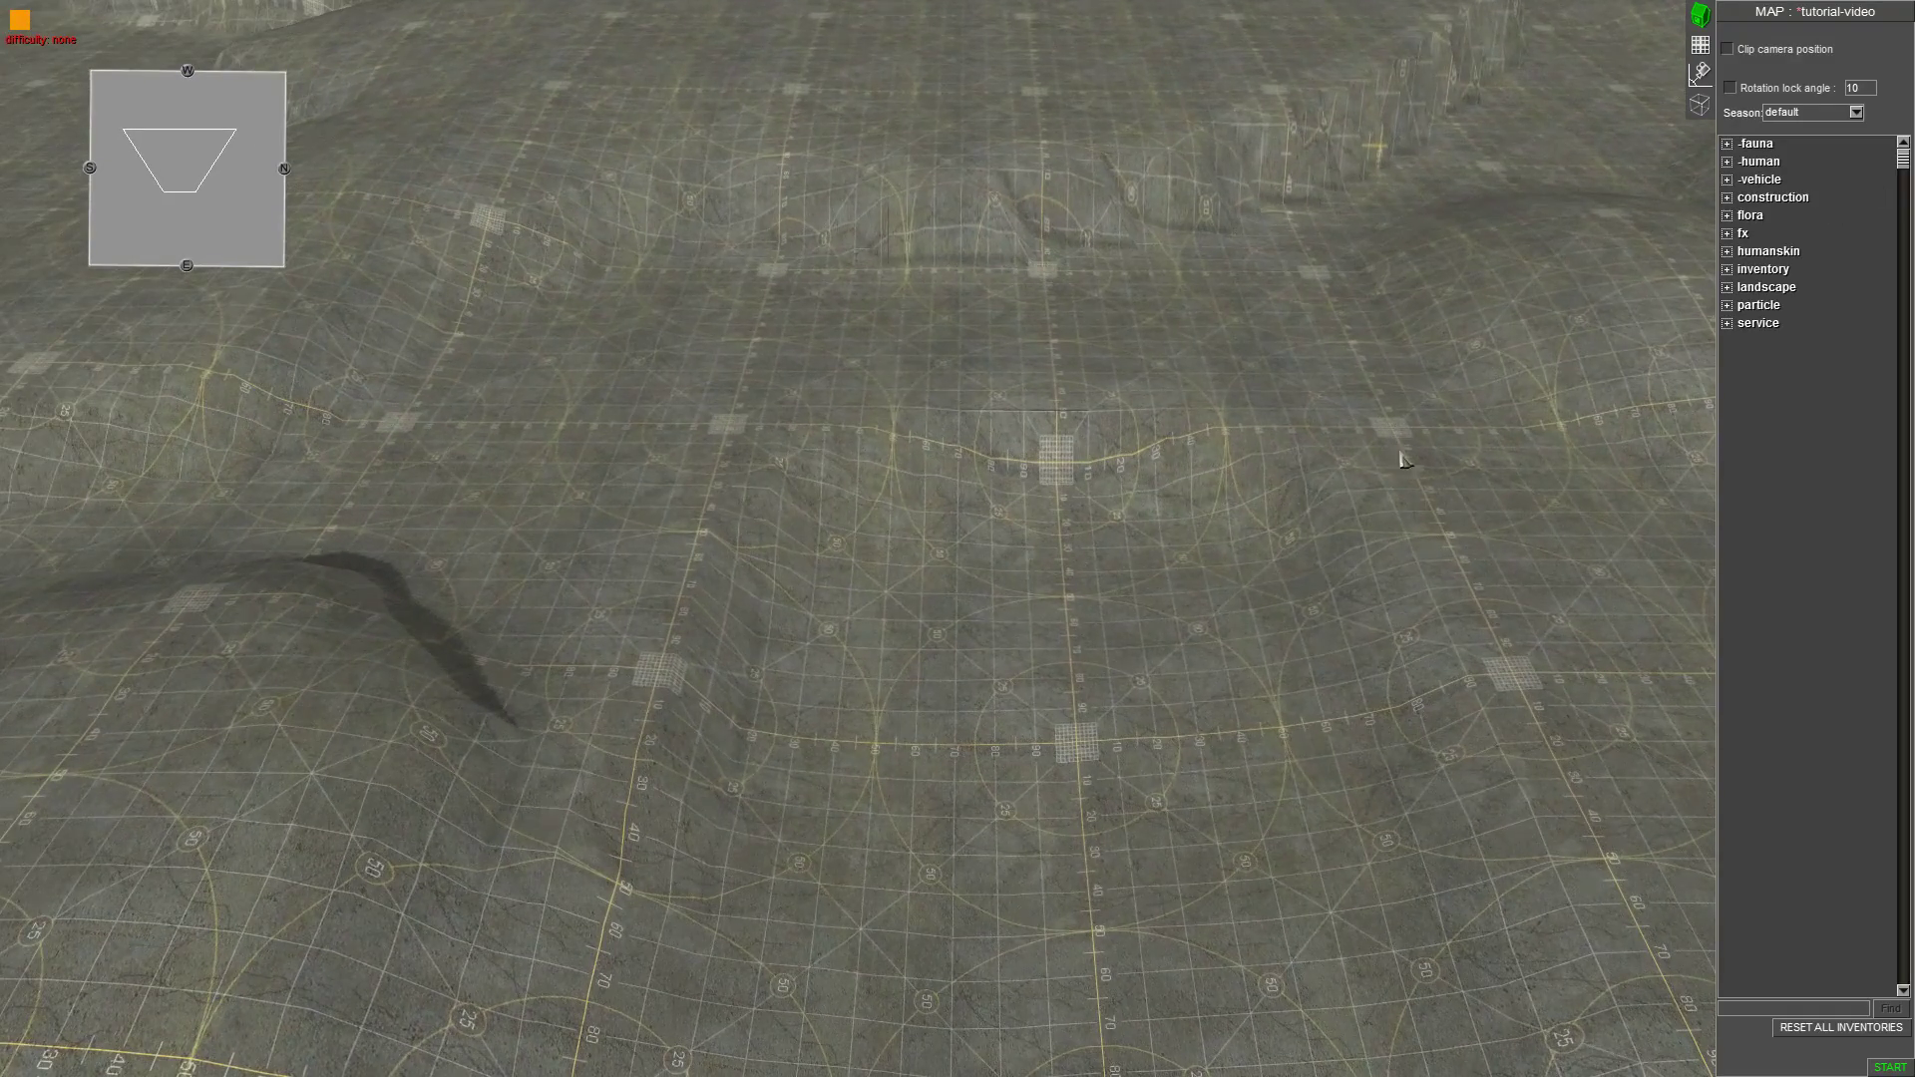
pyautogui.scroll(1, 1535, 389)
pyautogui.moveTo(1227, 610); pyautogui.dragTo(1245, 598, button='middle')
pyautogui.scroll(1, 1396, 398)
pyautogui.moveTo(1161, 507); pyautogui.dragTo(1136, 458, button='middle')
pyautogui.press('Right')
pyautogui.scroll(1, 1101, 452)
pyautogui.moveTo(989, 440); pyautogui.dragTo(979, 473, button='middle')
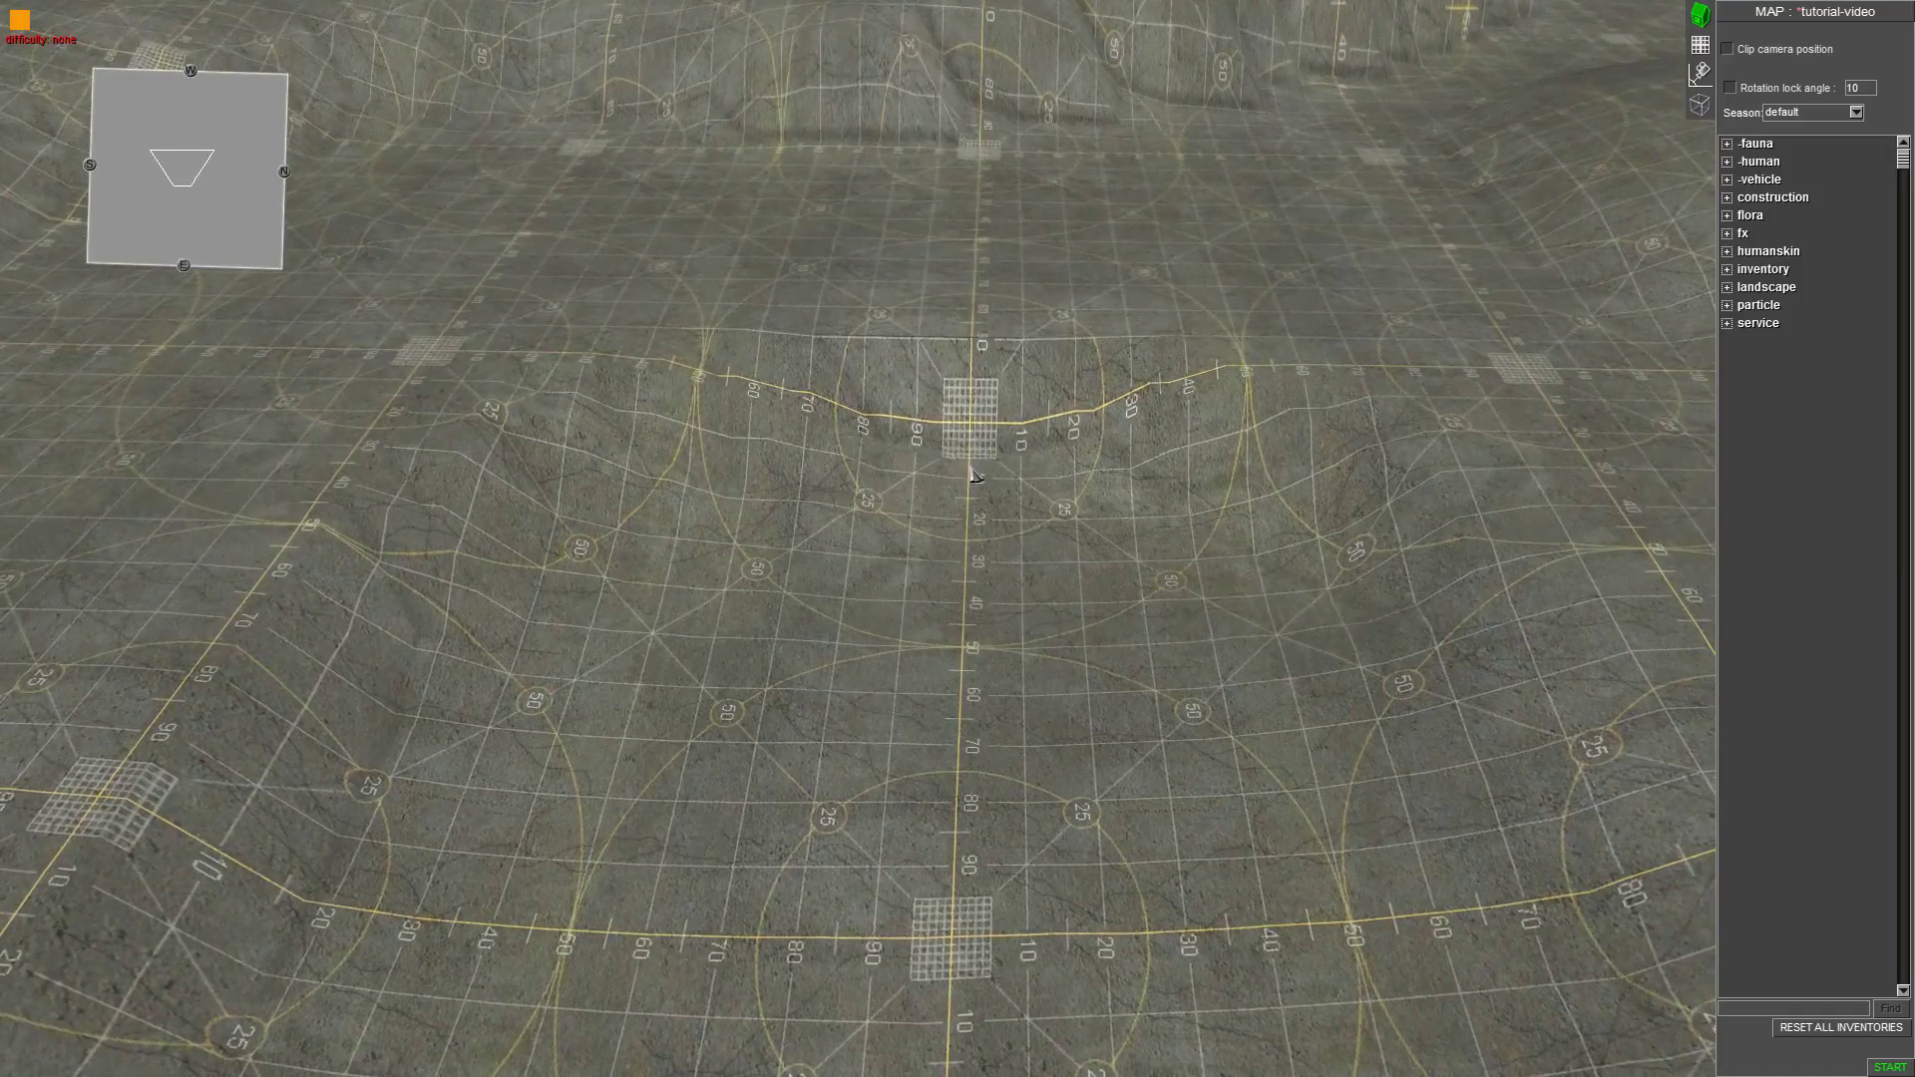
pyautogui.scroll(-3, 979, 476)
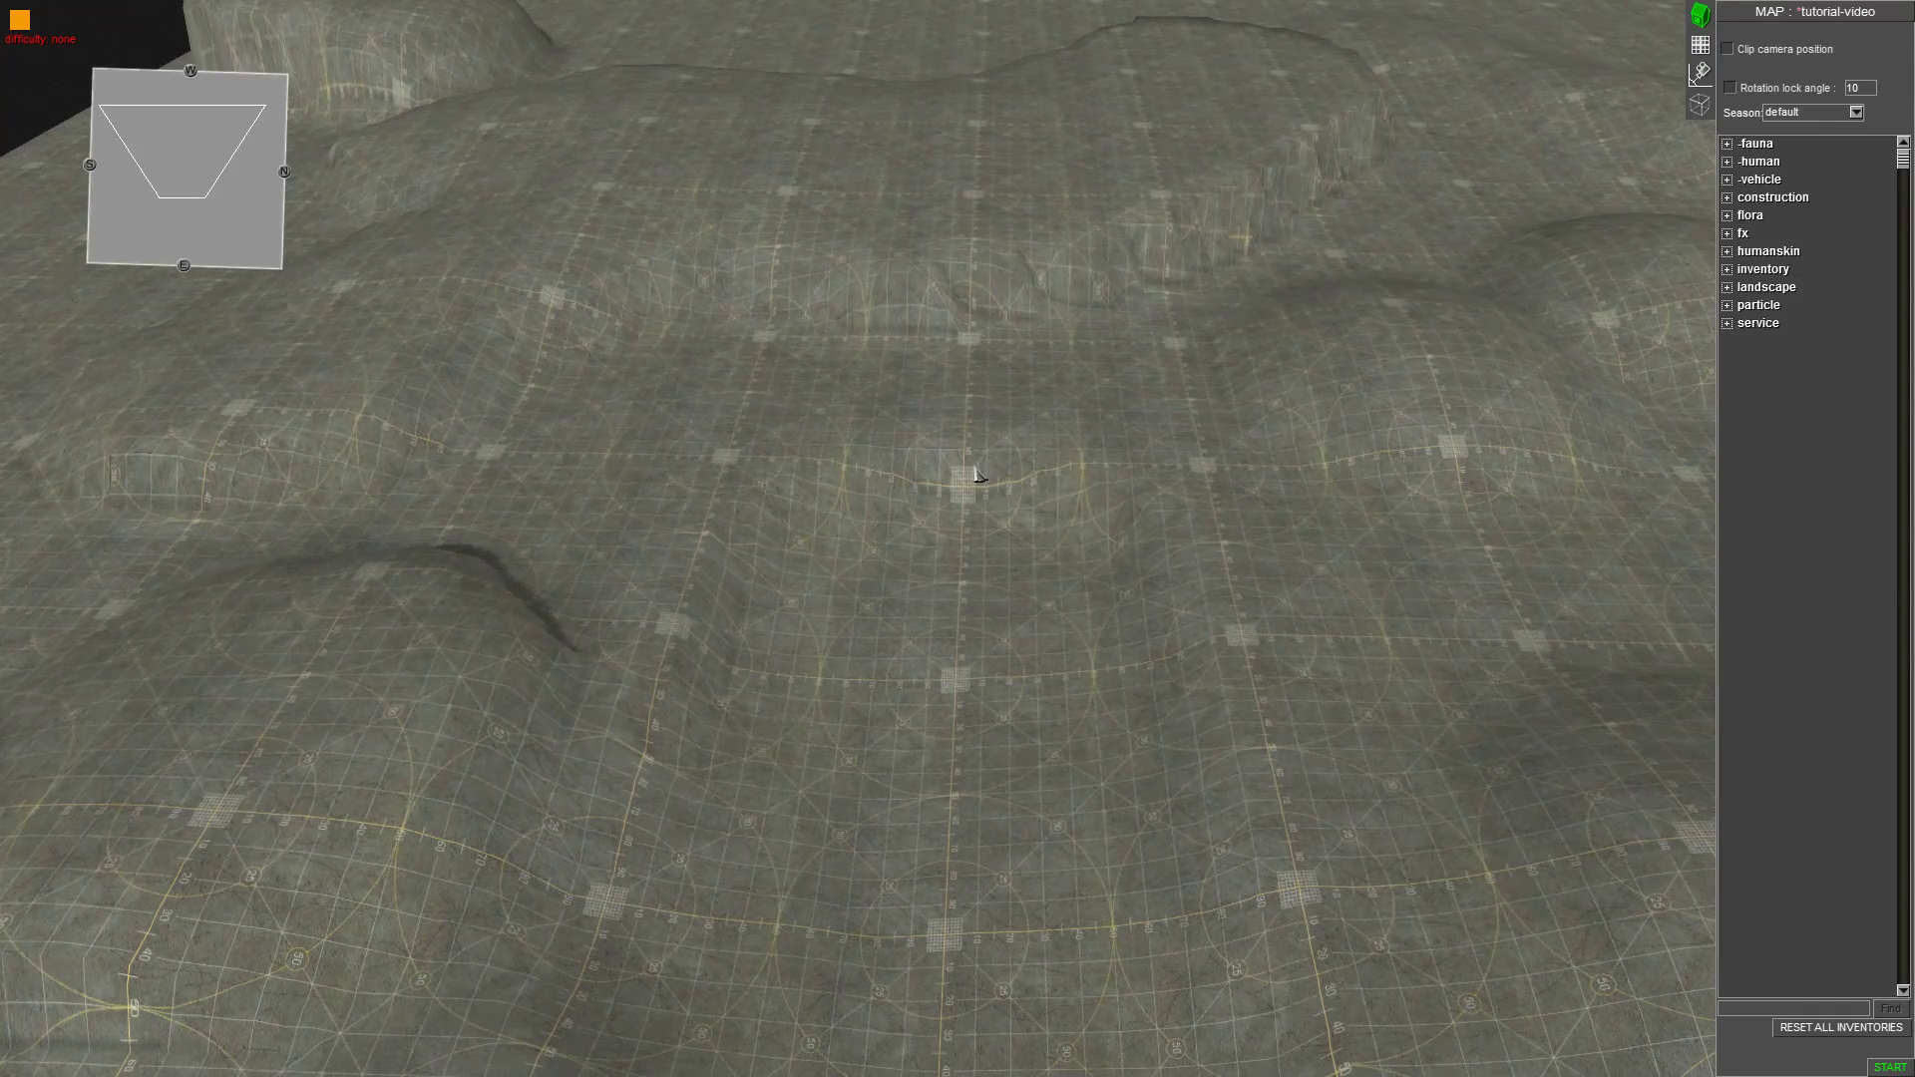
pyautogui.scroll(-2, 939, 552)
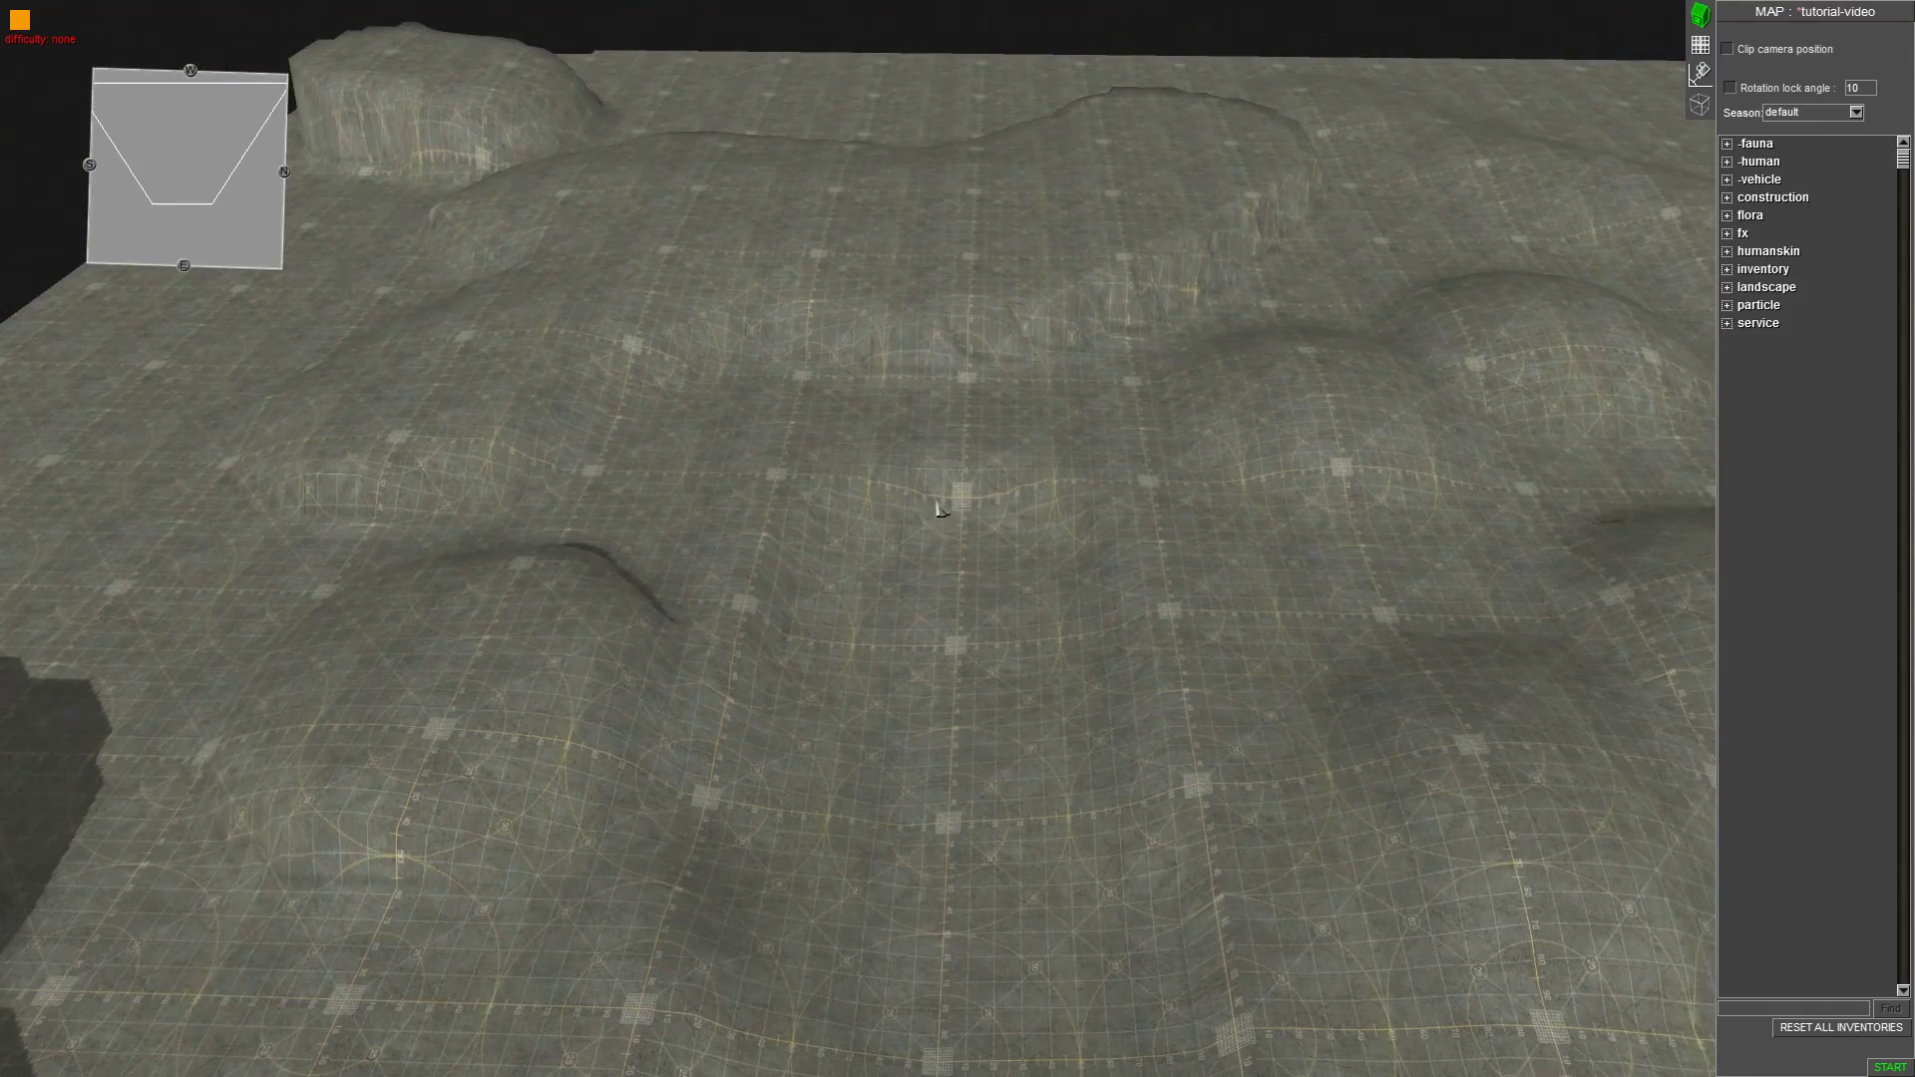
pyautogui.scroll(3, 940, 508)
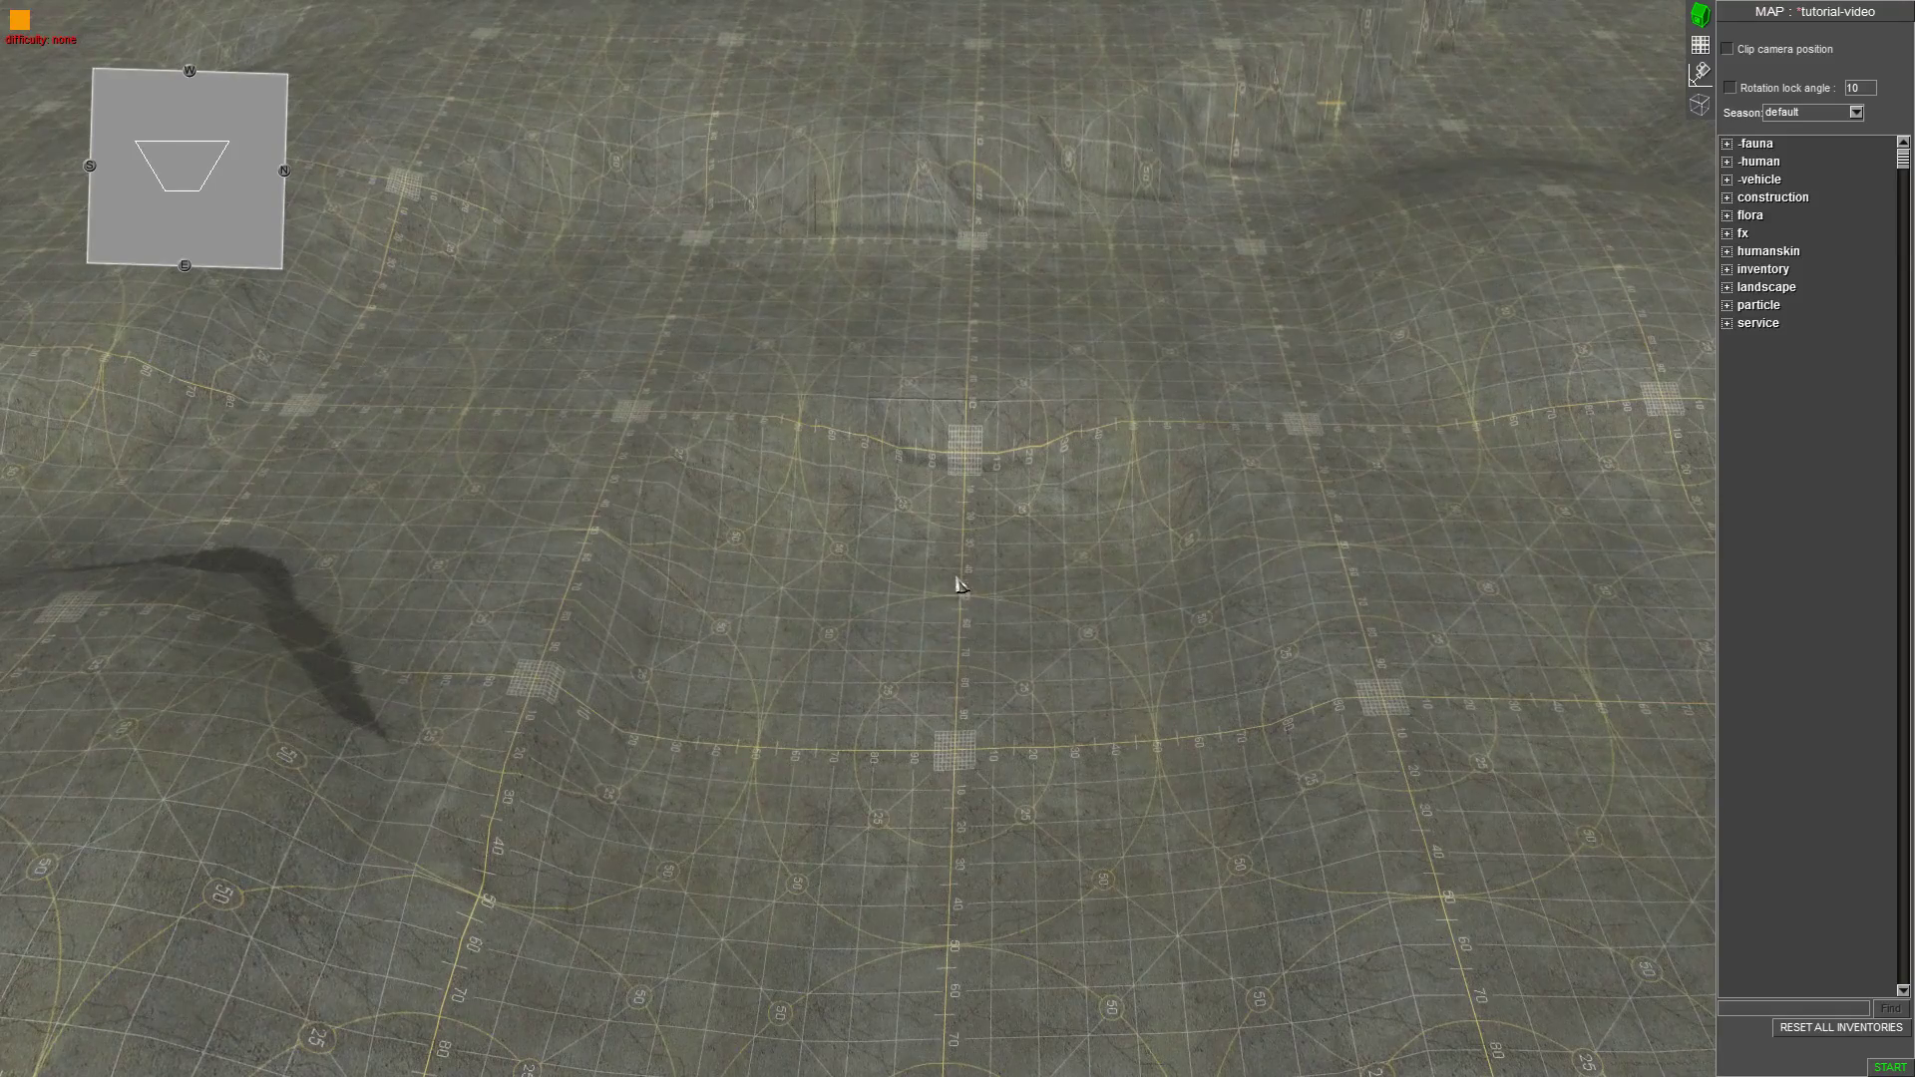
pyautogui.scroll(-2, 959, 534)
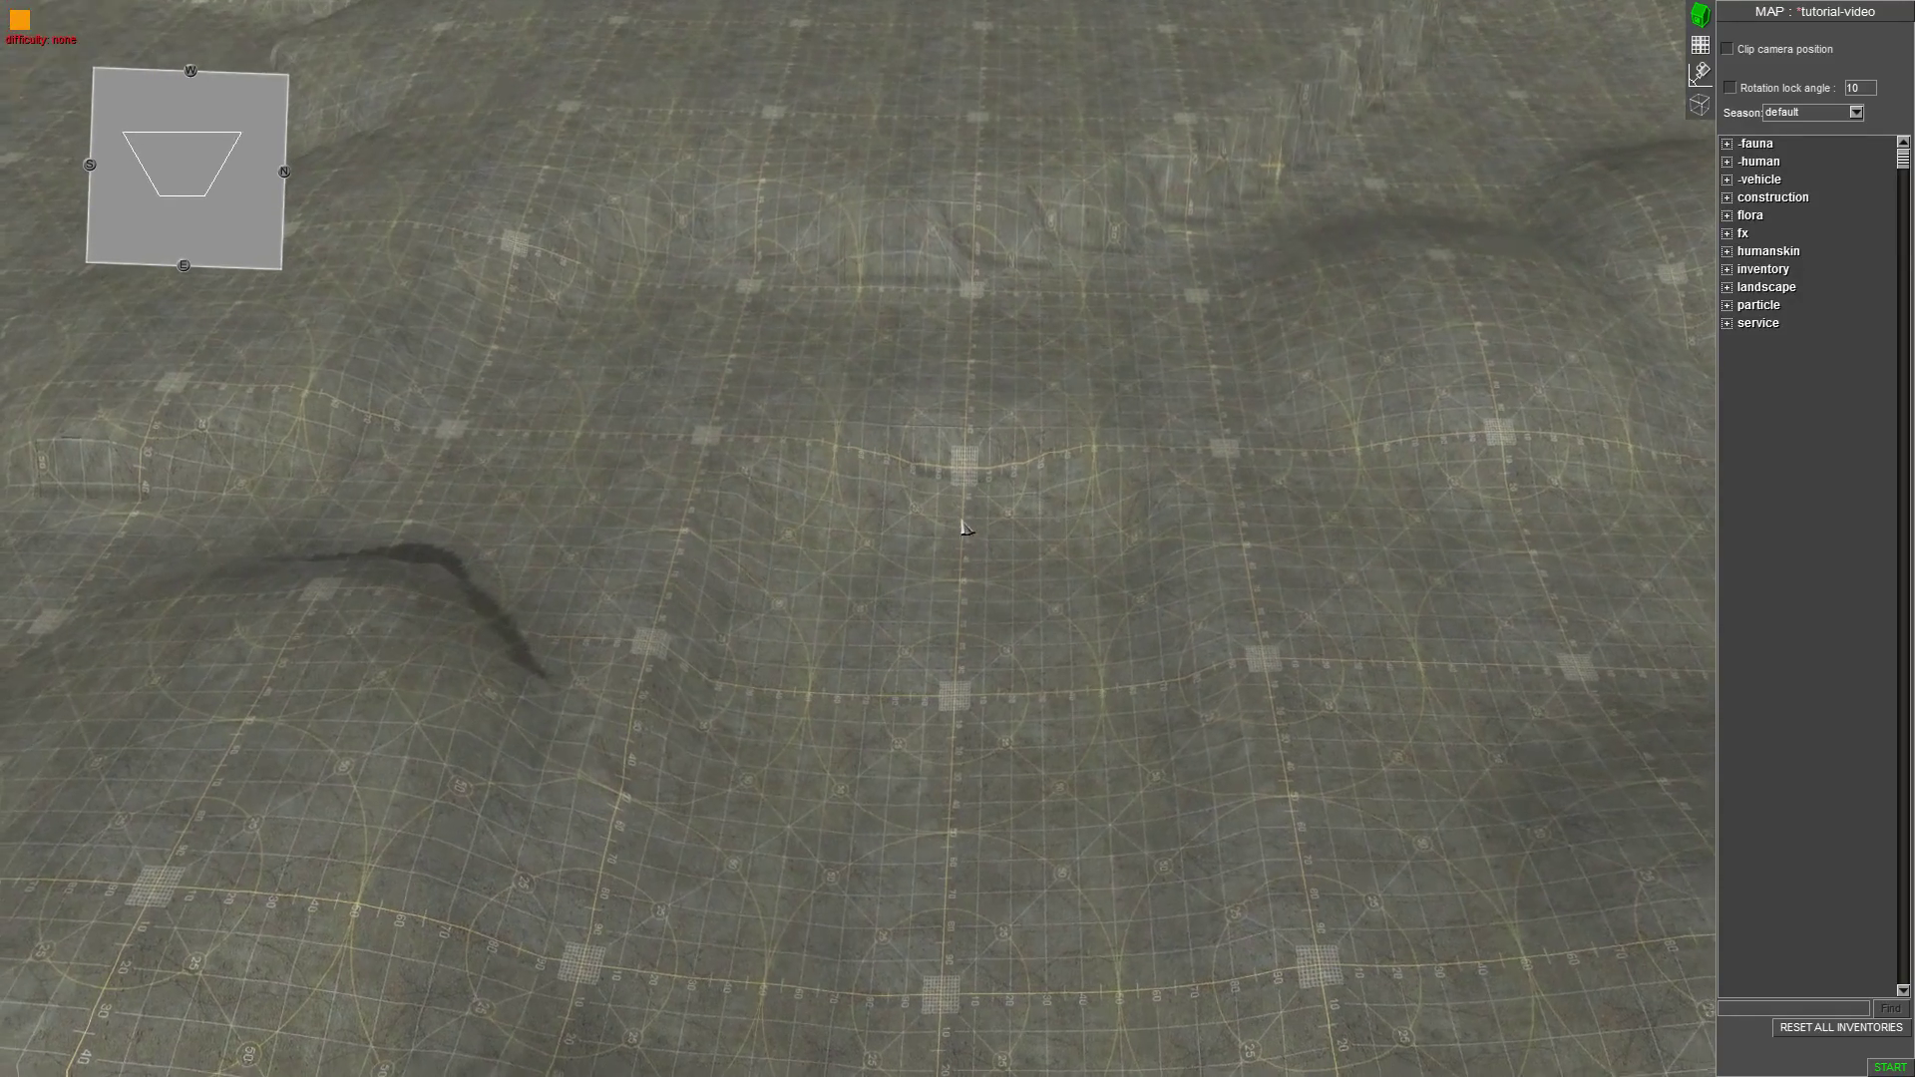
pyautogui.scroll(1, 967, 531)
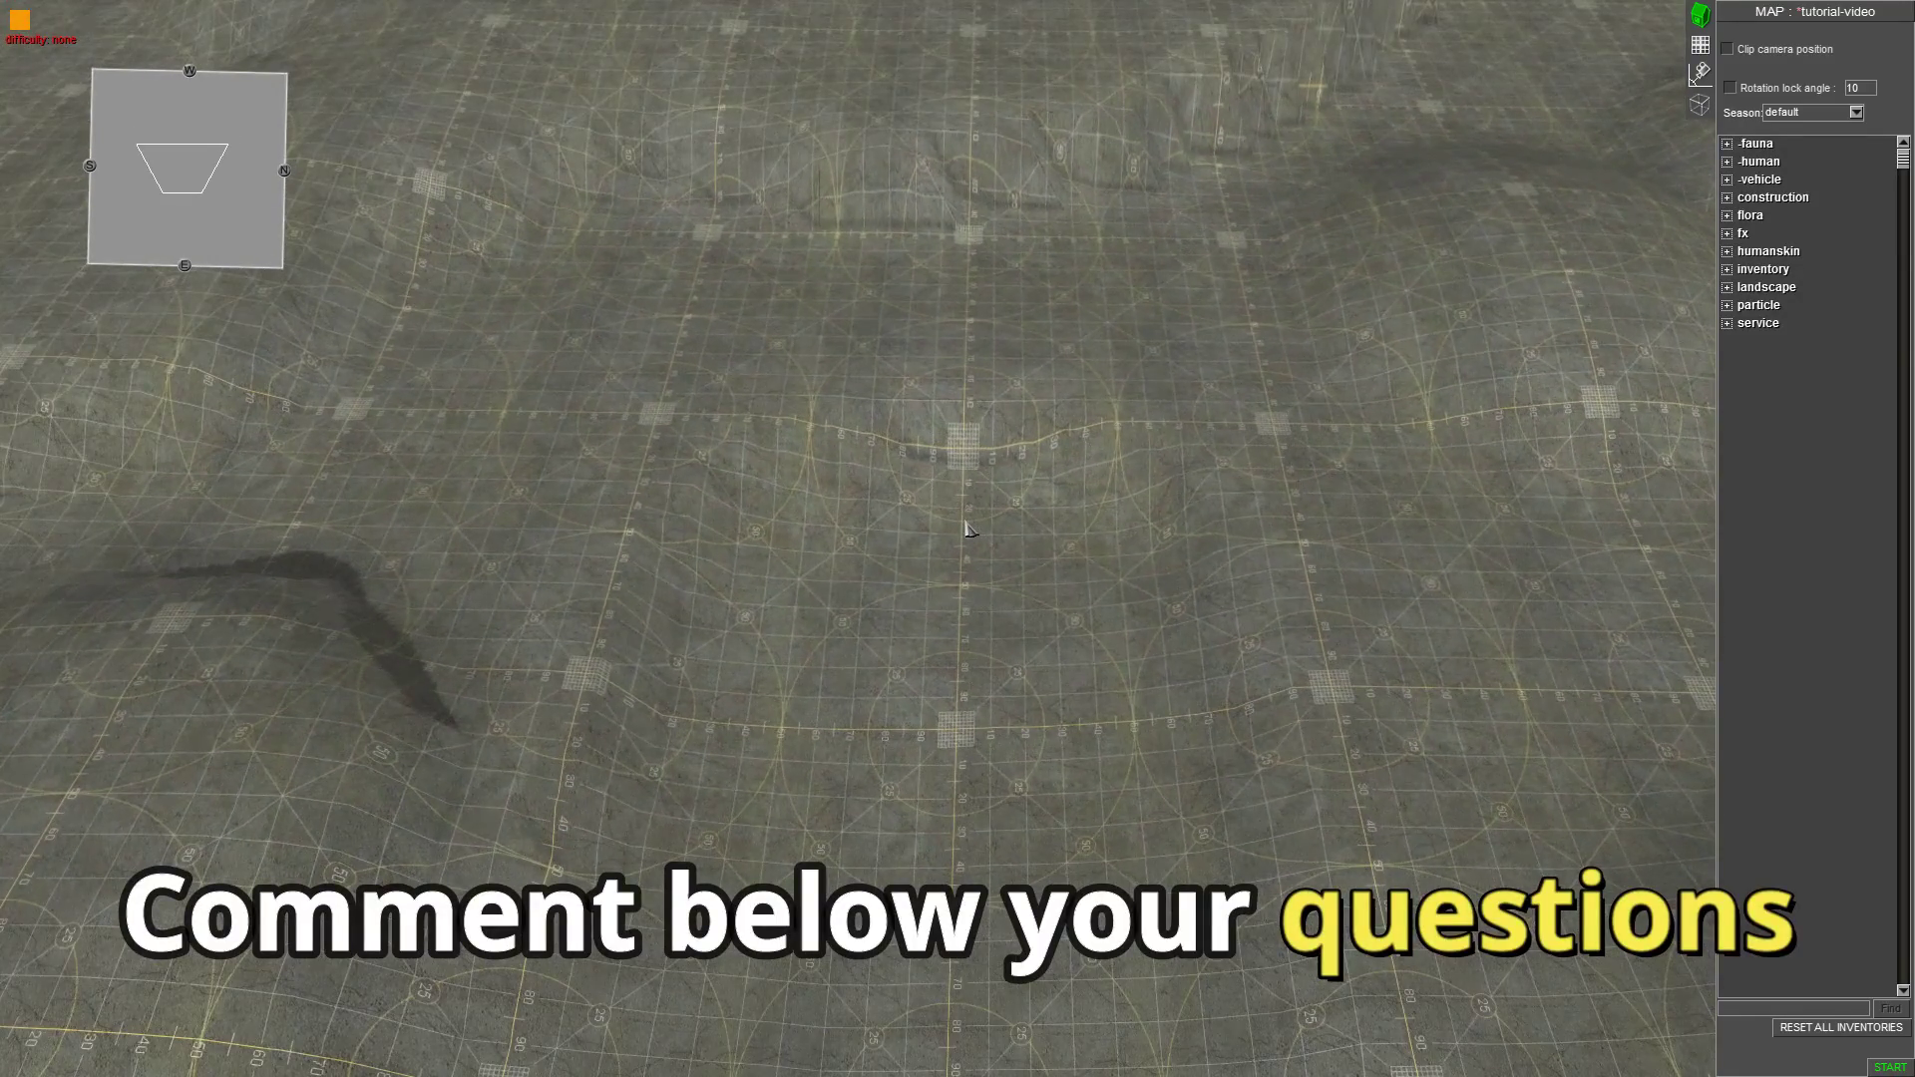
pyautogui.scroll(1, 966, 531)
pyautogui.scroll(-1, 972, 499)
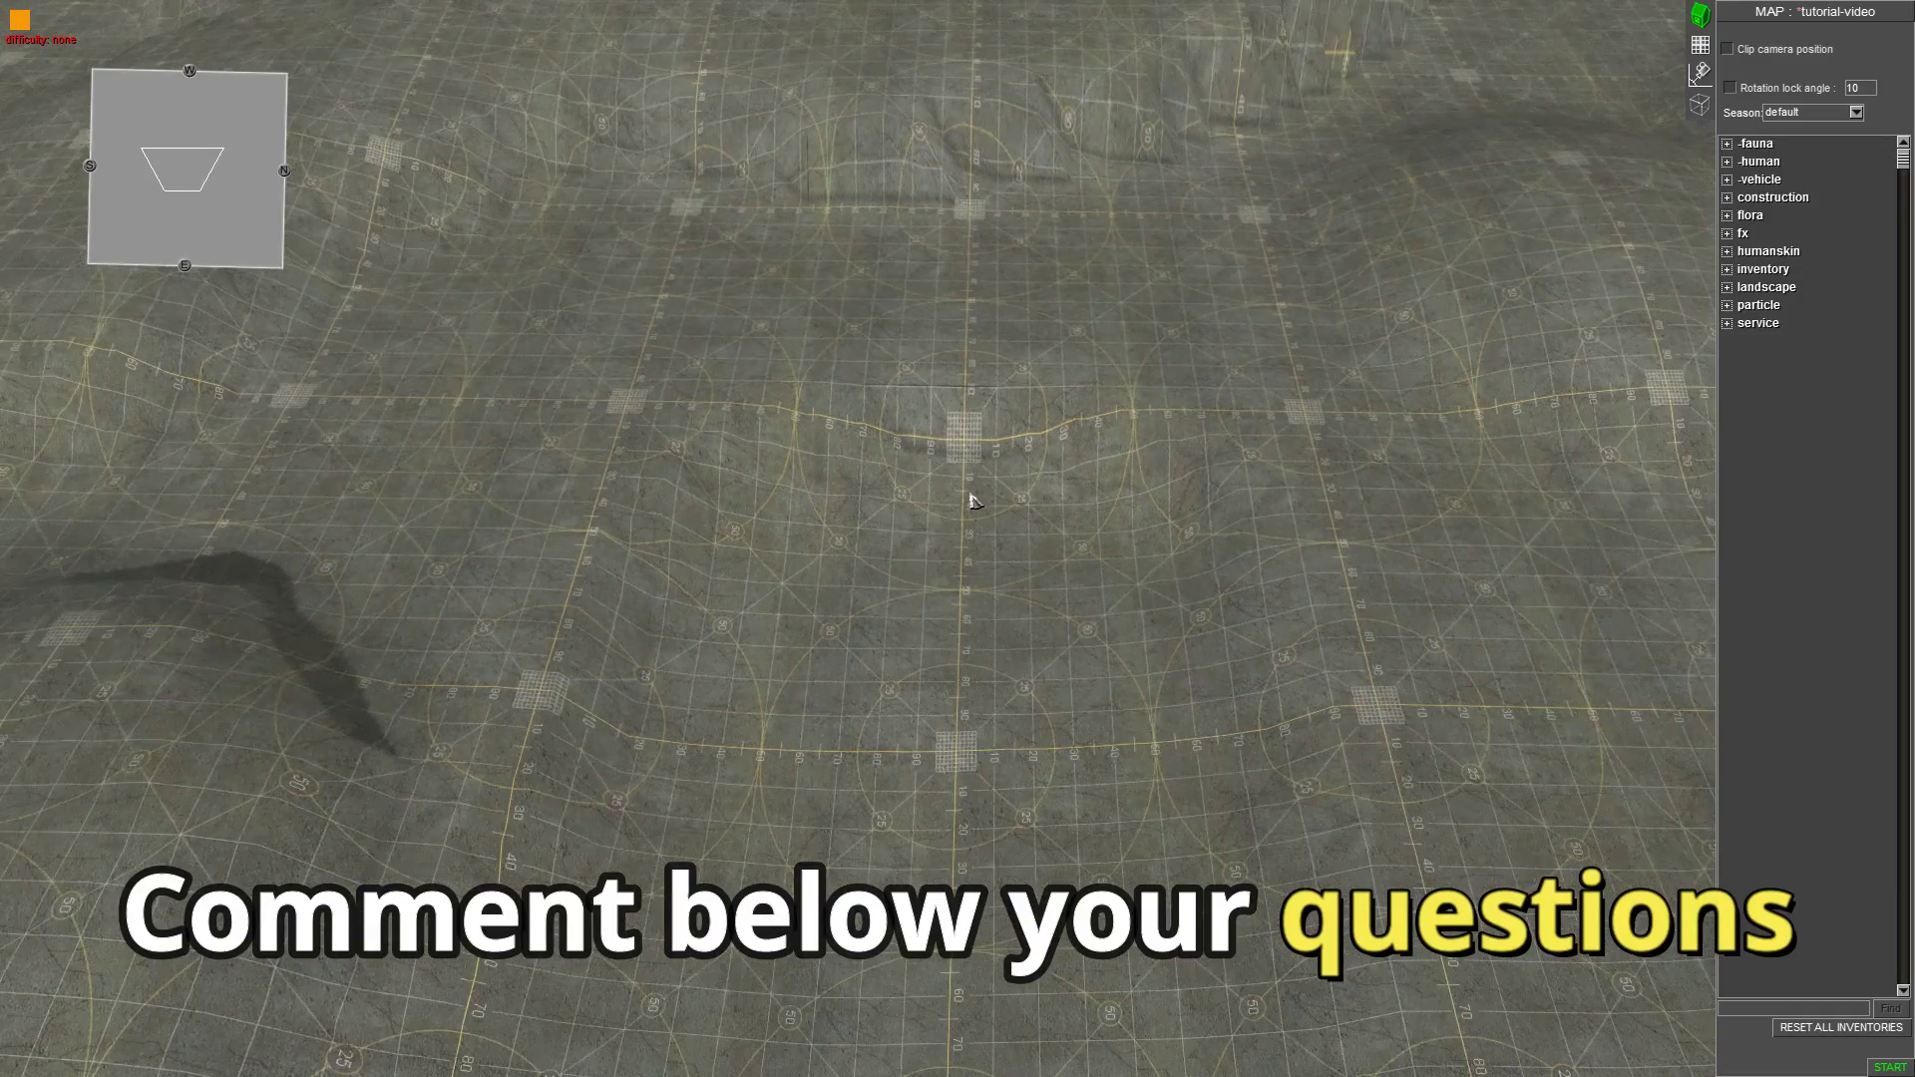